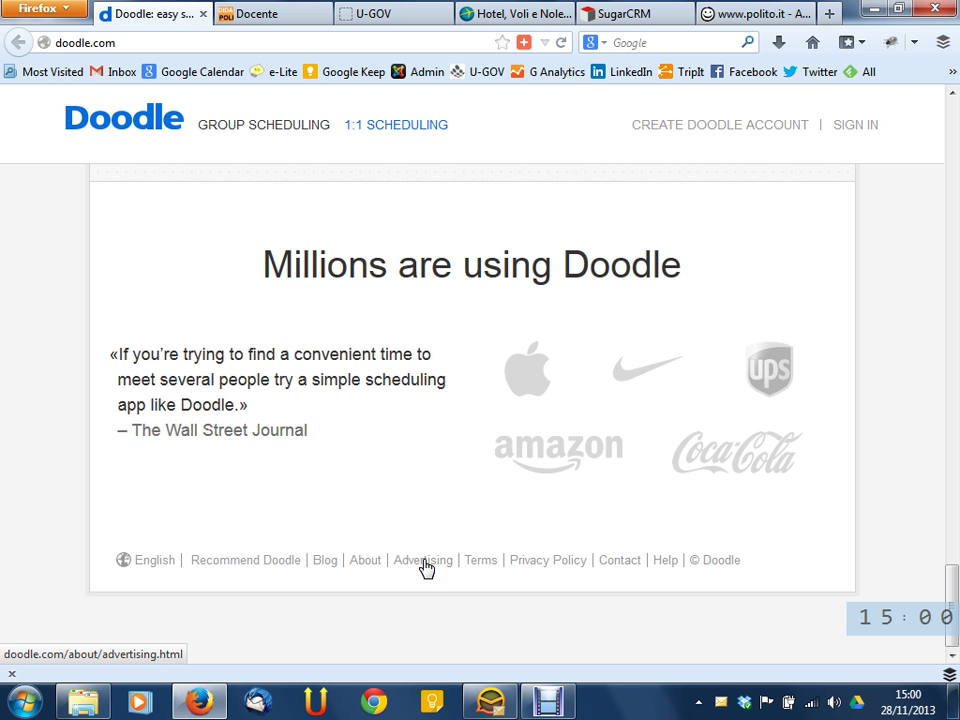
Open the footer's Recommend Doodle options for telling friends via Twitter or Facebook
{"action": "left_click", "coordinate": [541, 563]}
{"action": "left_click", "coordinate": [550, 570]}
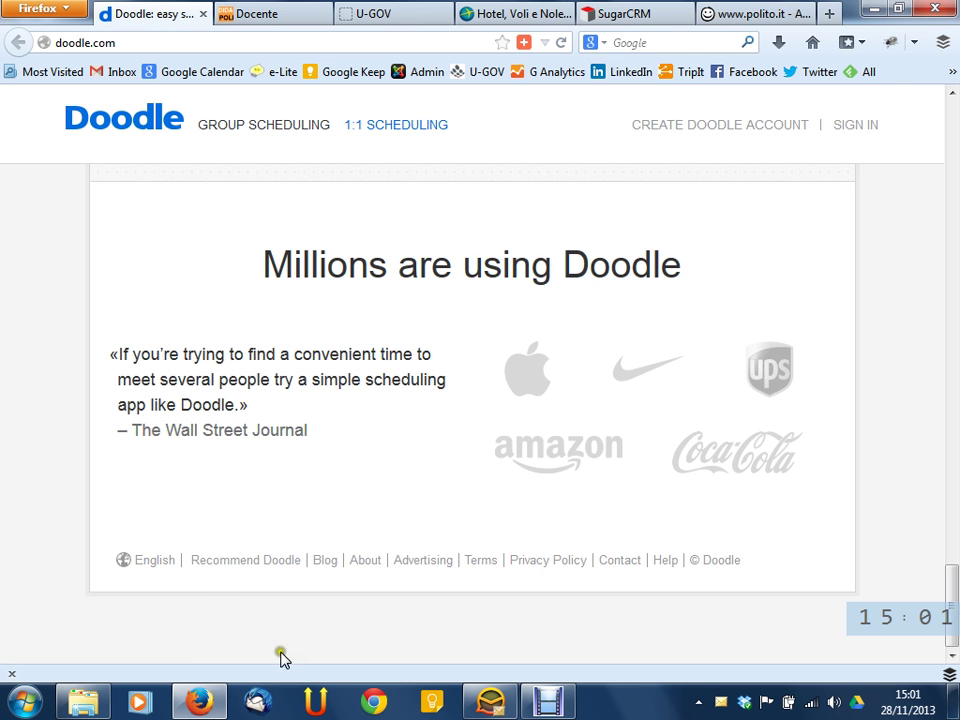
{"action": "left_click", "coordinate": [227, 572]}
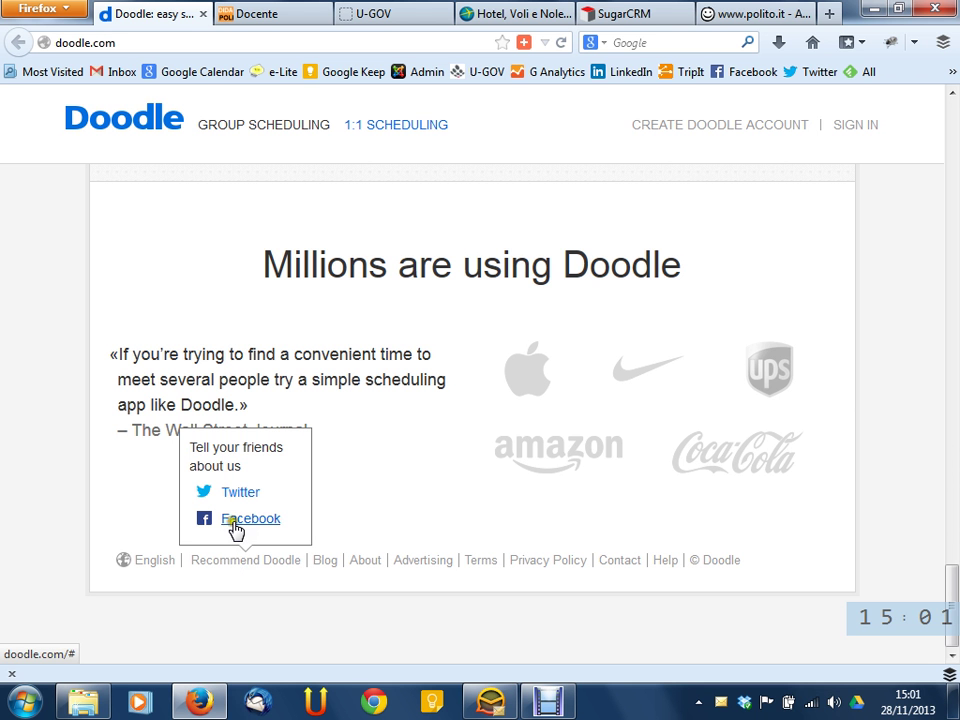
Start a Facebook share of Doodle, cancel the post, then open the site language list
{"action": "left_click", "coordinate": [236, 530]}
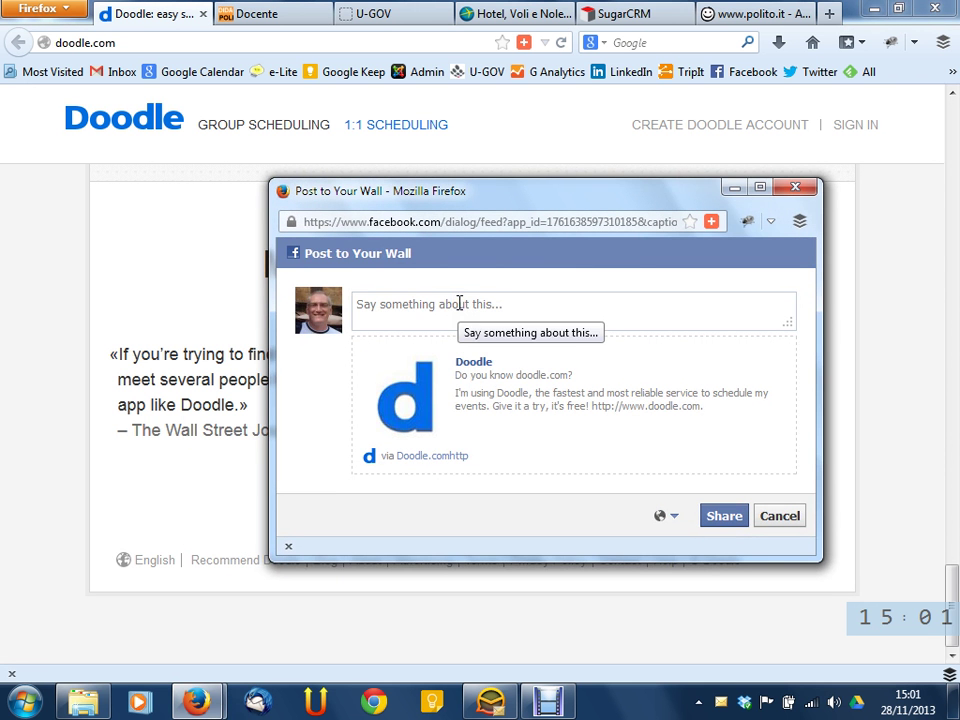
{"action": "left_click", "coordinate": [808, 189]}
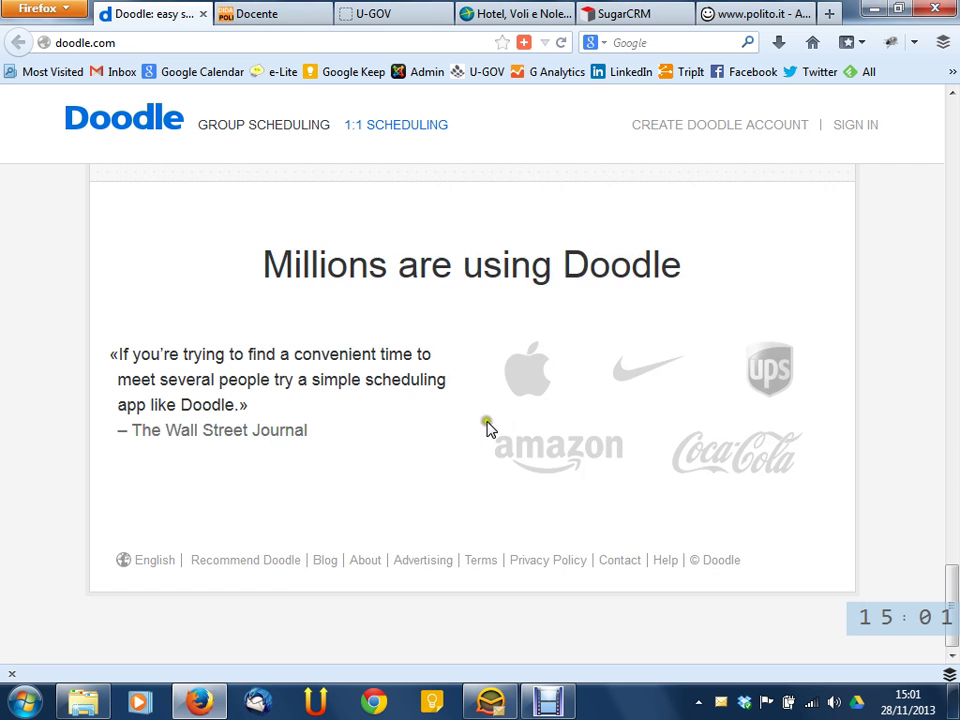
{"action": "left_click", "coordinate": [297, 560]}
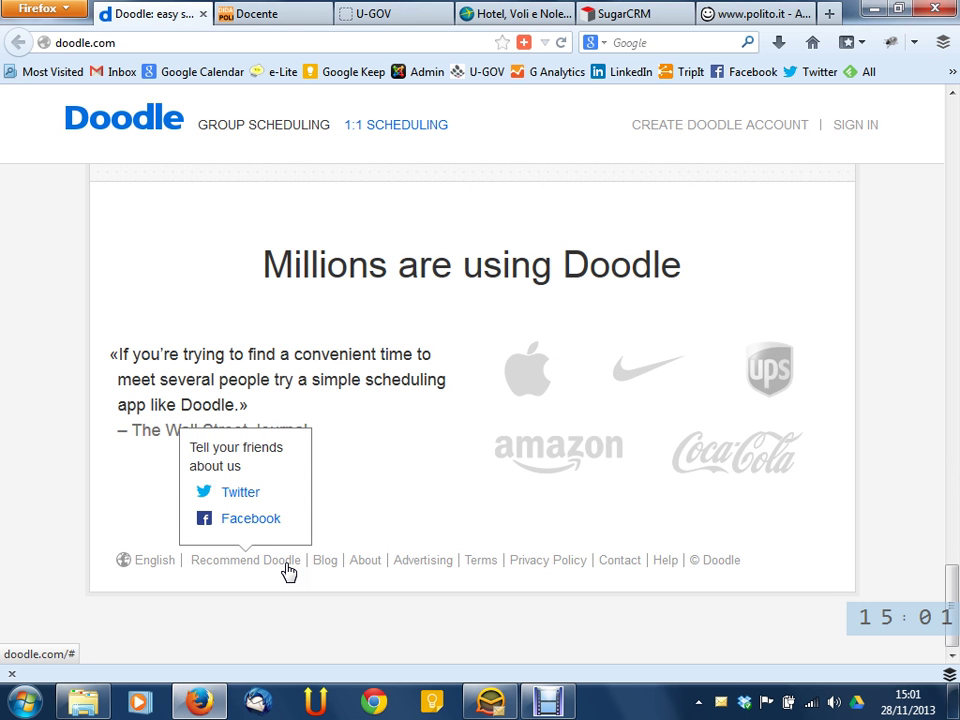
{"action": "left_click", "coordinate": [142, 565]}
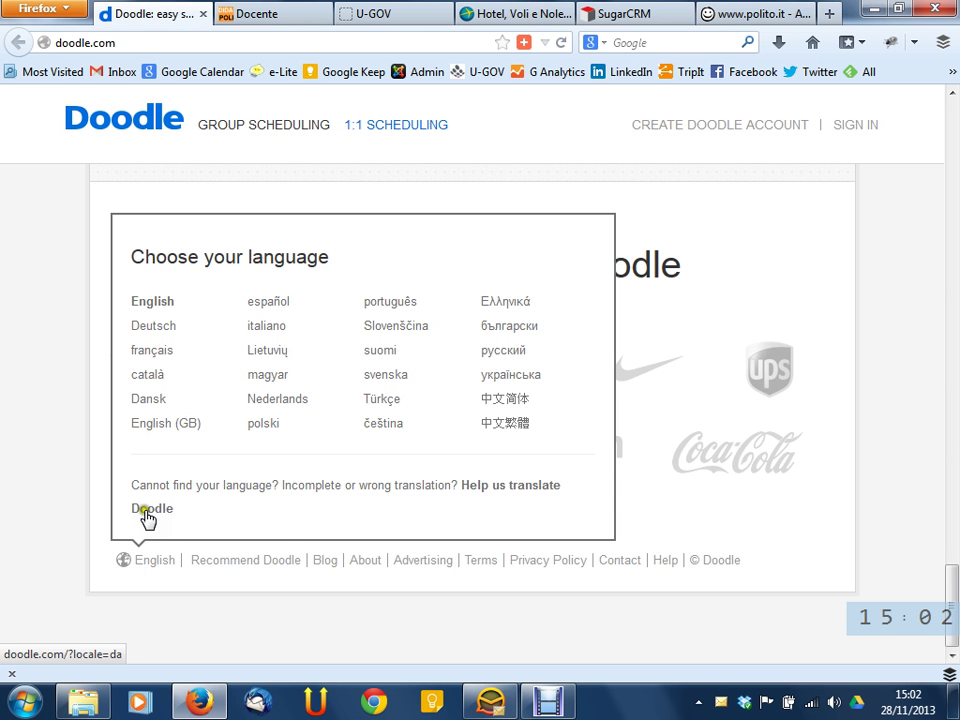
Switch the Doodle site language to italiano
{"action": "left_click", "coordinate": [272, 328]}
{"action": "left_click", "coordinate": [285, 341]}
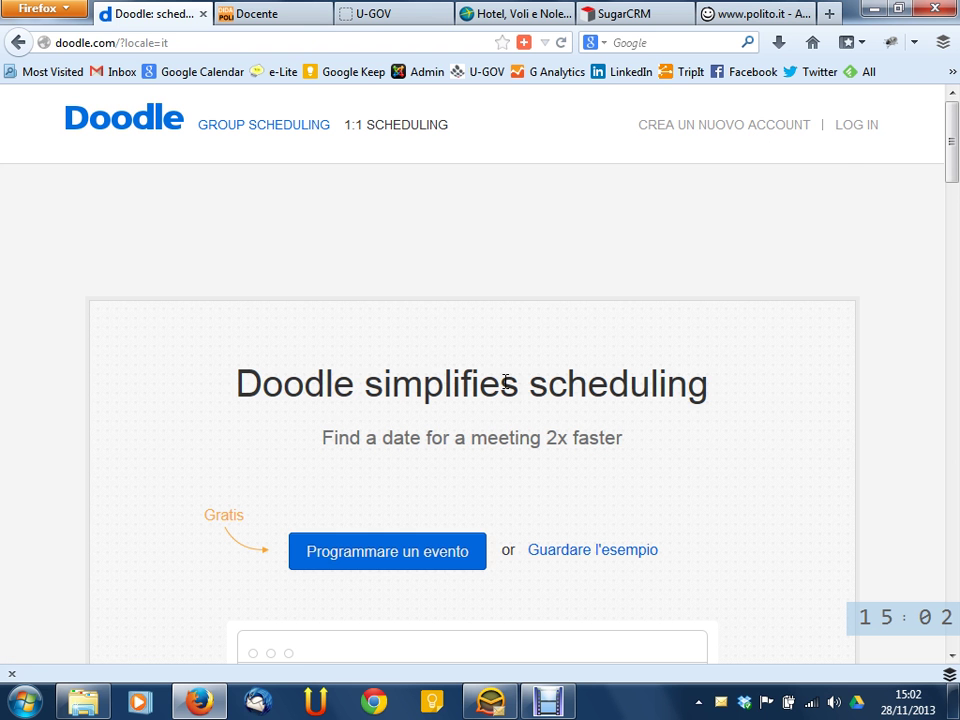
{"action": "scroll", "coordinate": [505, 380], "scroll_direction": "down", "scroll_amount": 15}
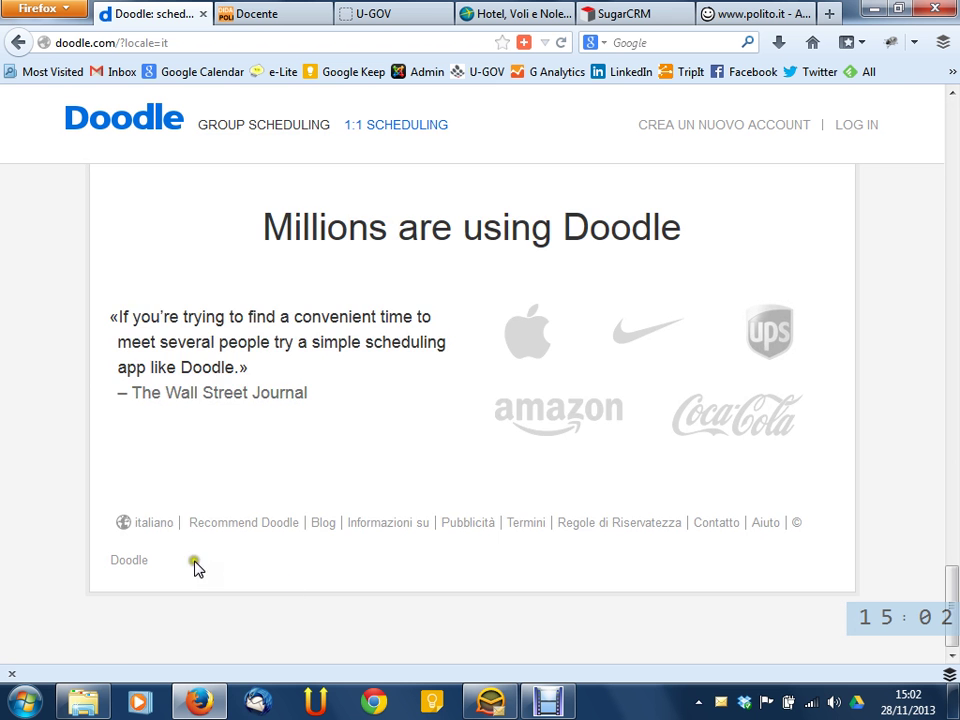
Switch the site back to English and reopen the language chooser from the footer
{"action": "left_click", "coordinate": [157, 530]}
{"action": "left_click", "coordinate": [162, 301]}
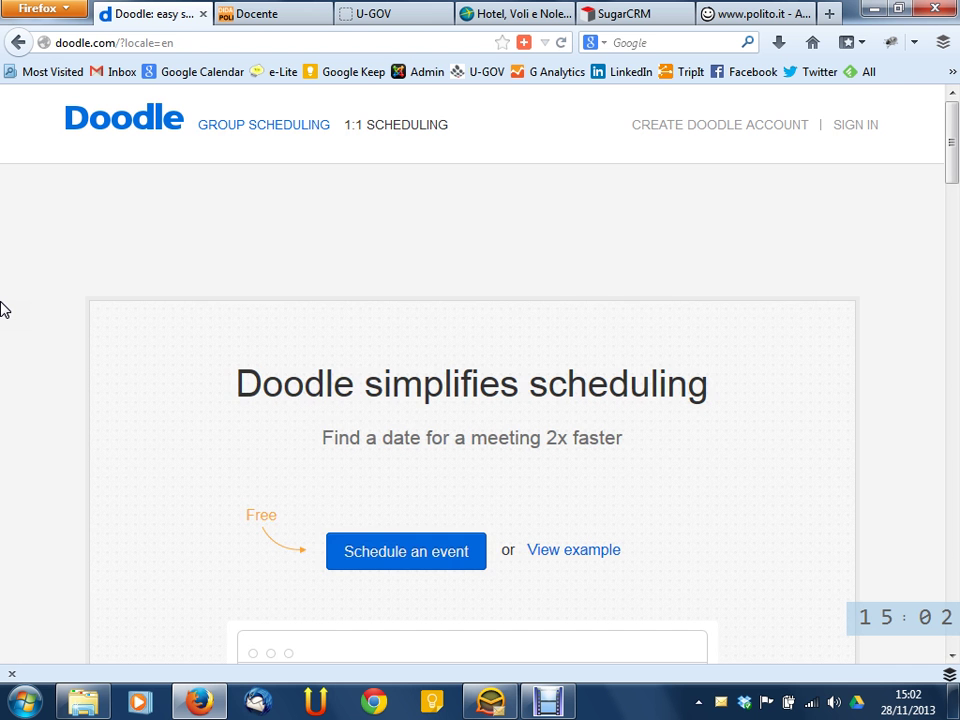
{"action": "key", "text": "End"}
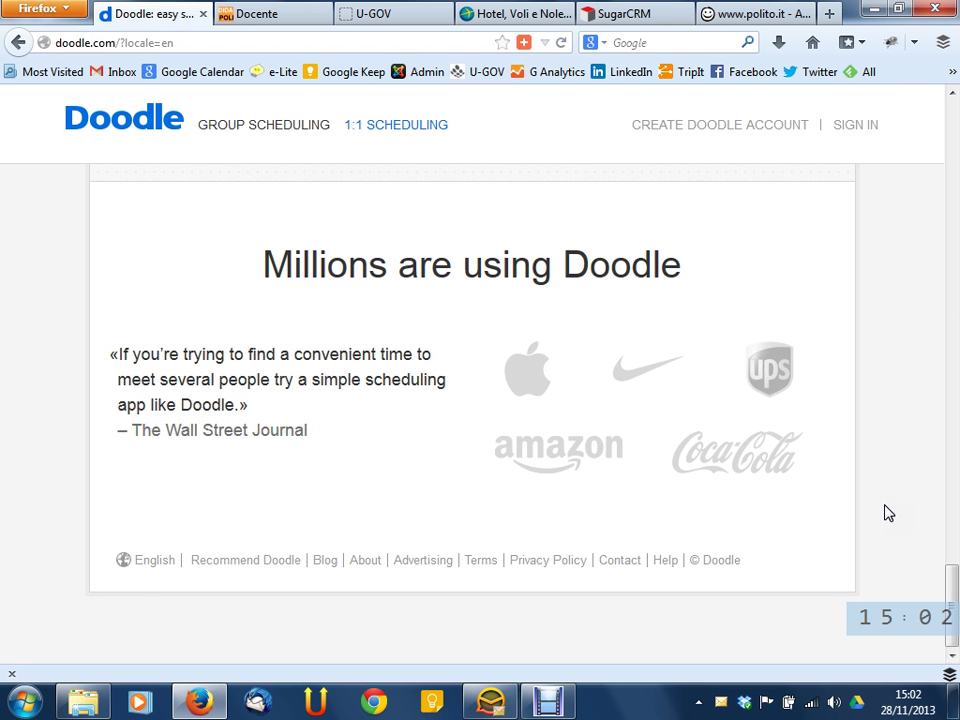
{"action": "left_click", "coordinate": [145, 561]}
Display the site in Traditional Chinese (中文繁體), then switch it back to English
{"action": "left_click", "coordinate": [155, 561]}
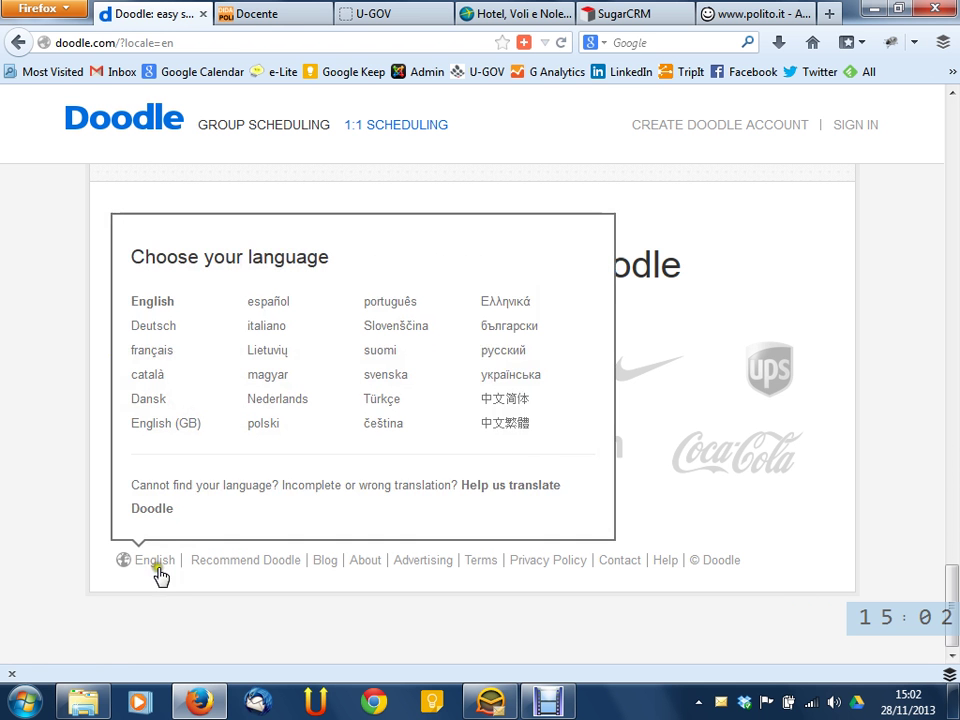
{"action": "left_click", "coordinate": [505, 423]}
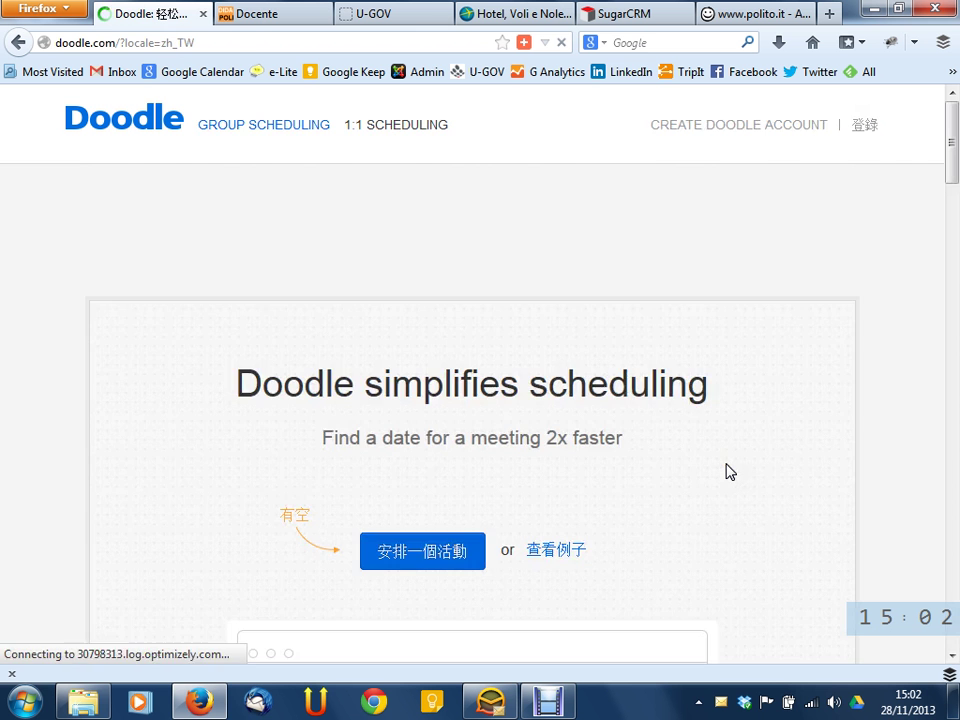
{"action": "key", "text": "End"}
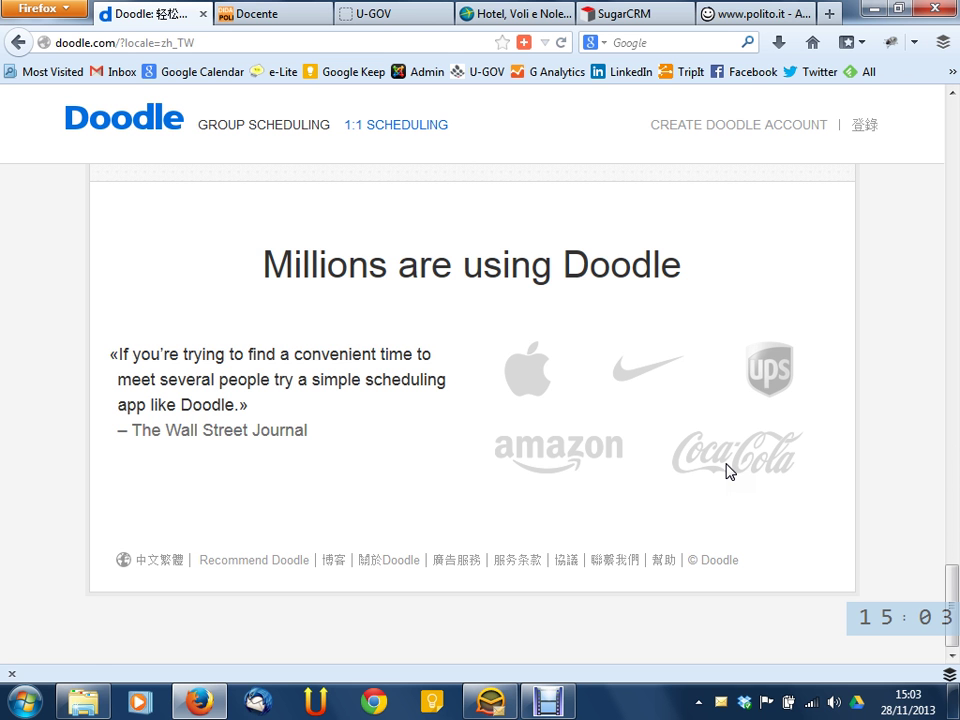
{"action": "left_click", "coordinate": [167, 564]}
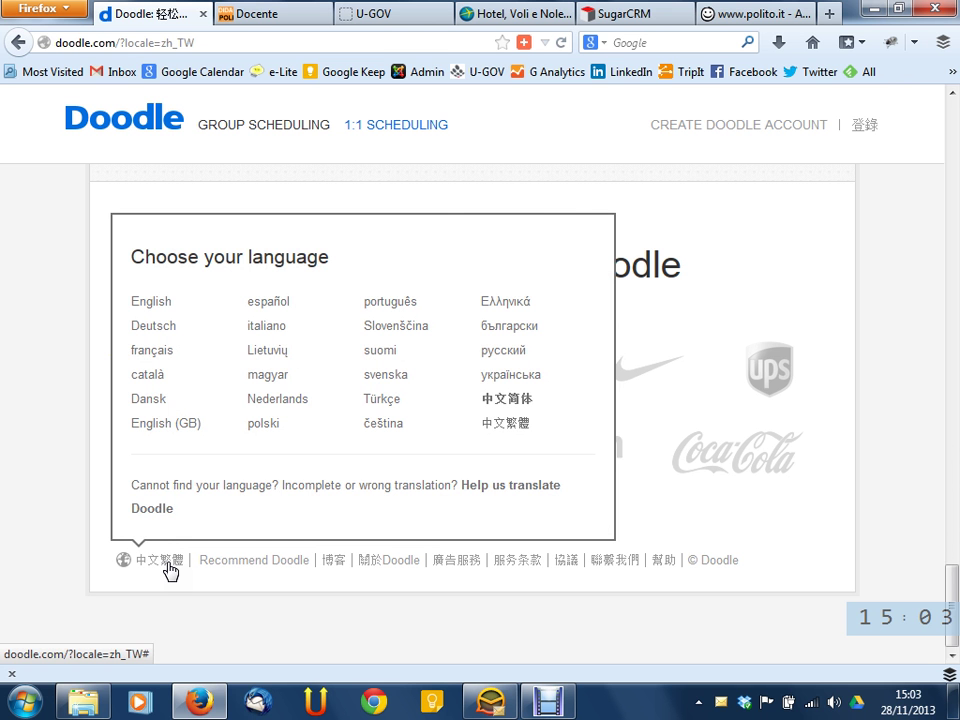
{"action": "left_click", "coordinate": [150, 301]}
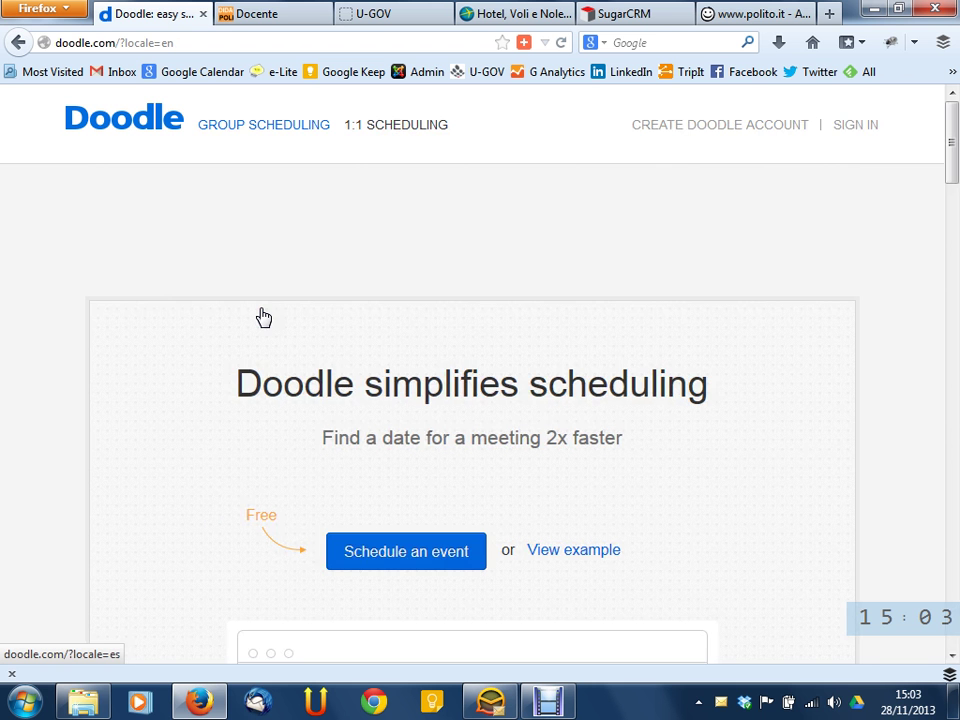
{"action": "left_click", "coordinate": [914, 42]}
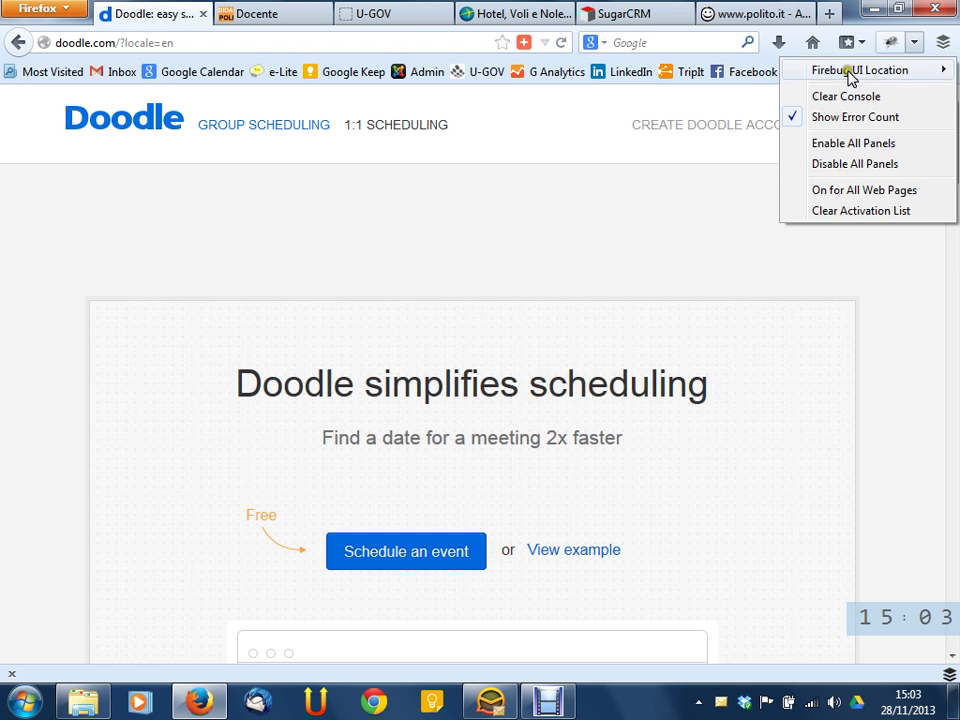
{"action": "left_click", "coordinate": [888, 47]}
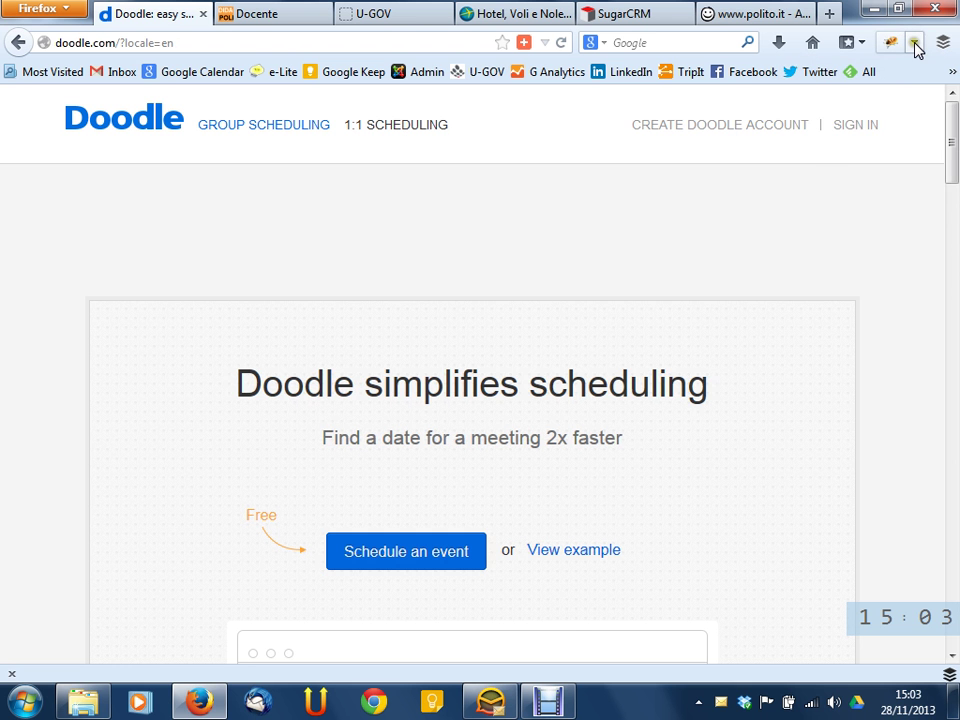
{"action": "left_click", "coordinate": [910, 42]}
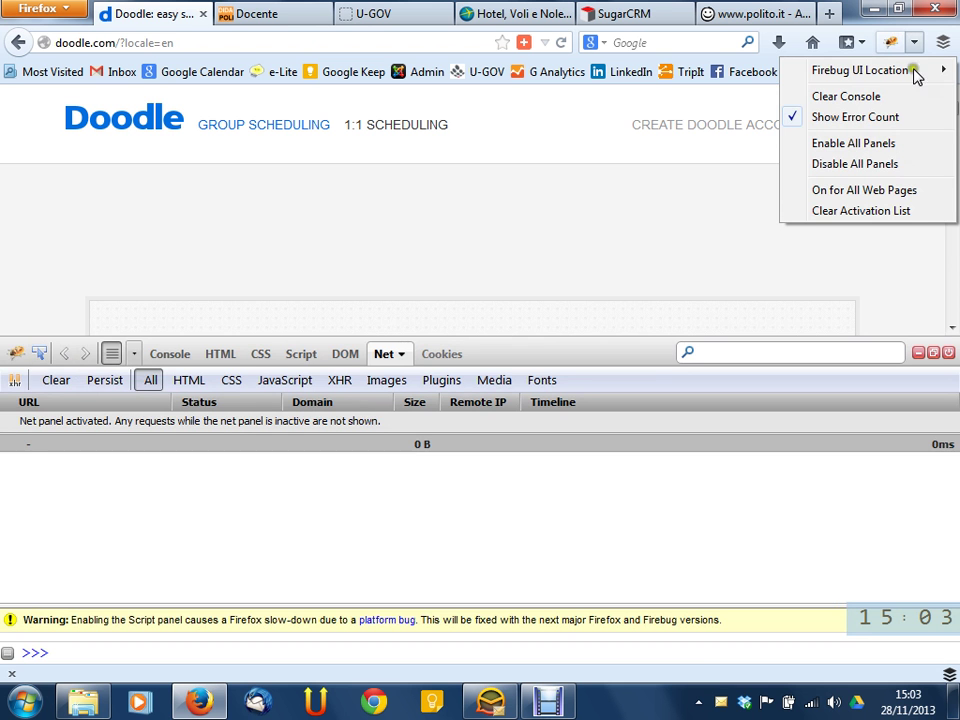
{"action": "mouse_move", "coordinate": [919, 63]}
{"action": "left_click", "coordinate": [891, 42]}
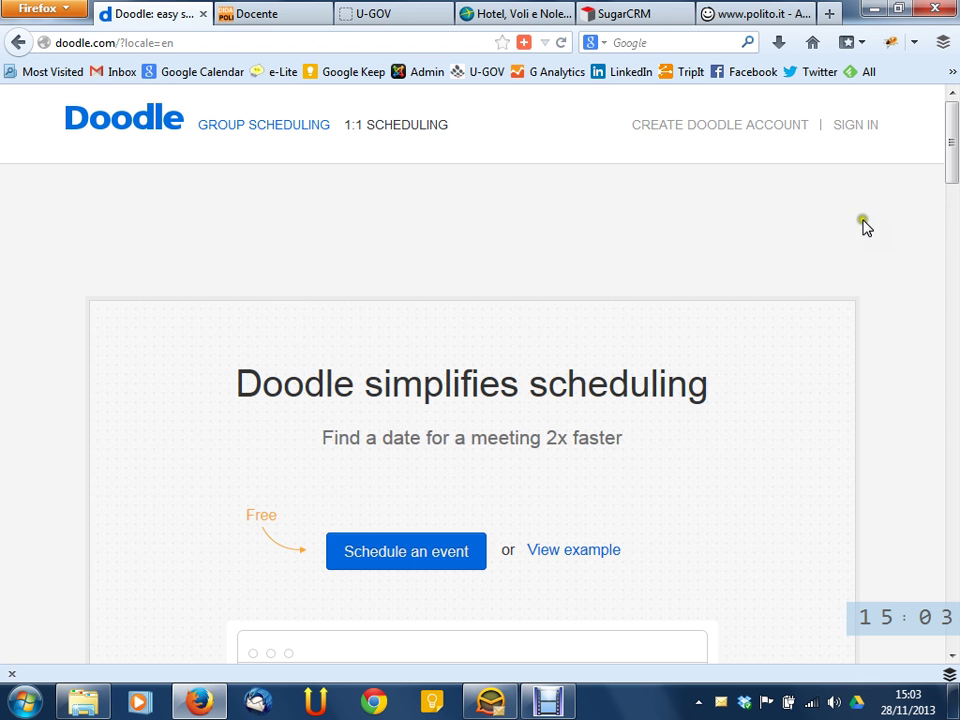
{"action": "scroll", "coordinate": [806, 251], "scroll_direction": "down", "scroll_amount": 5}
{"action": "scroll", "coordinate": [806, 251], "scroll_direction": "up", "scroll_amount": 5}
{"action": "left_click_drag", "start_coordinate": [951, 150], "coordinate": [951, 88]}
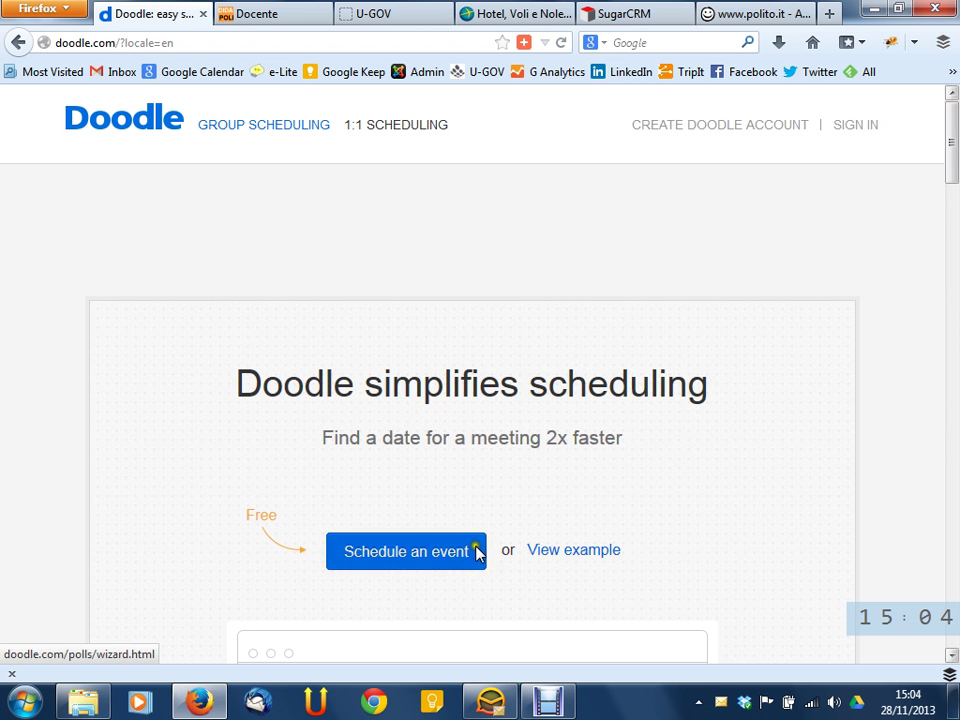
{"action": "left_click_drag", "start_coordinate": [951, 140], "coordinate": [945, 700]}
{"action": "left_click", "coordinate": [156, 562]}
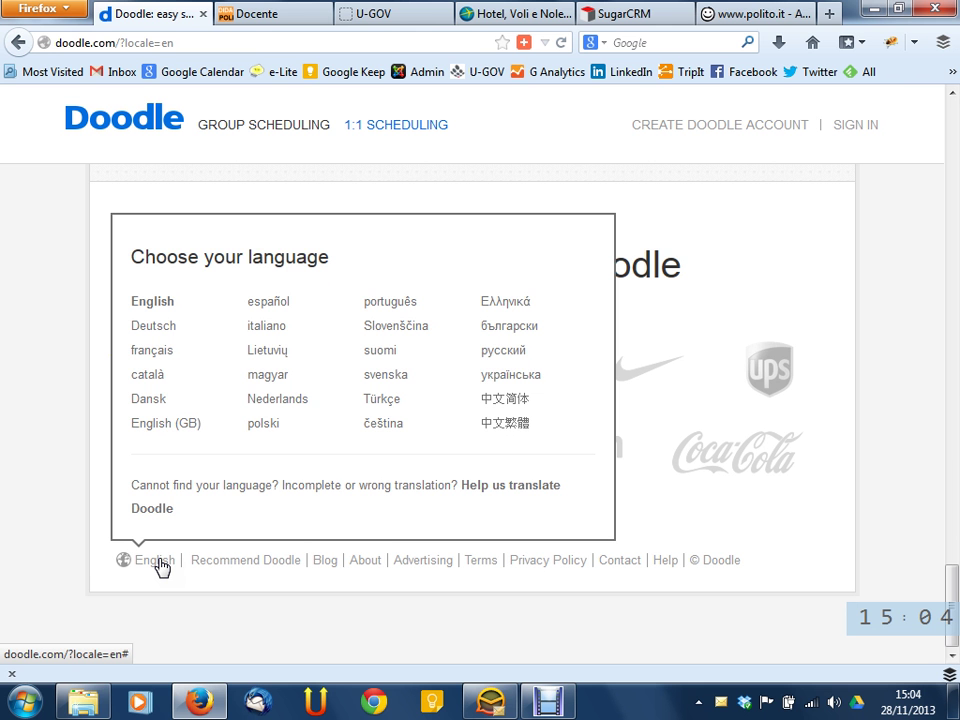
{"action": "left_click", "coordinate": [47, 505]}
{"action": "left_click_drag", "start_coordinate": [952, 585], "coordinate": [955, 112]}
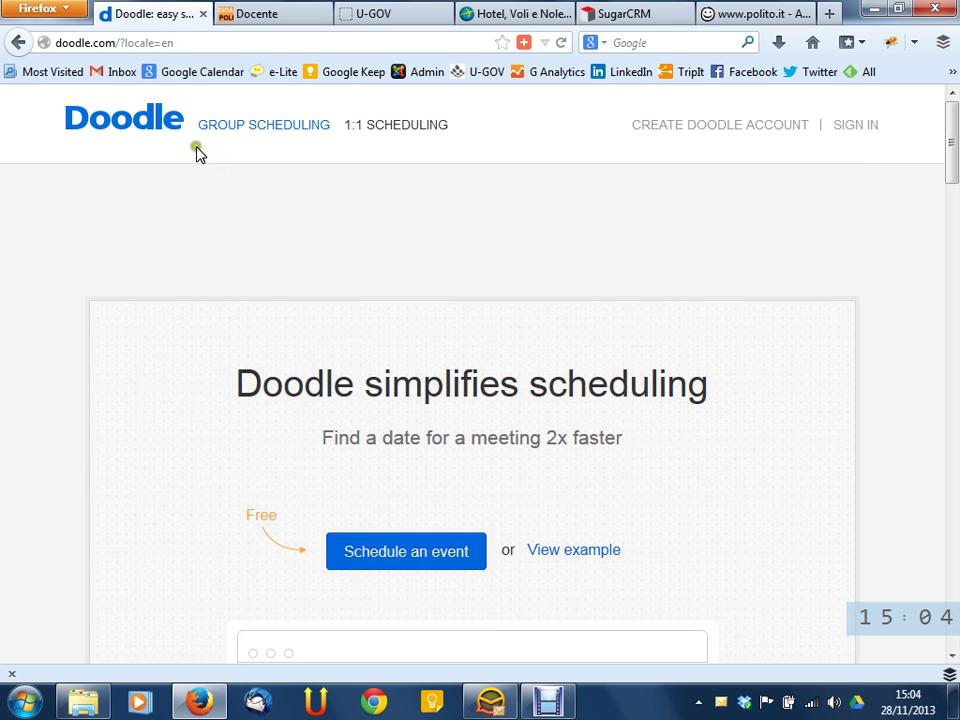
{"action": "left_click", "coordinate": [780, 245]}
{"action": "scroll", "coordinate": [782, 250], "scroll_direction": "down", "scroll_amount": 2}
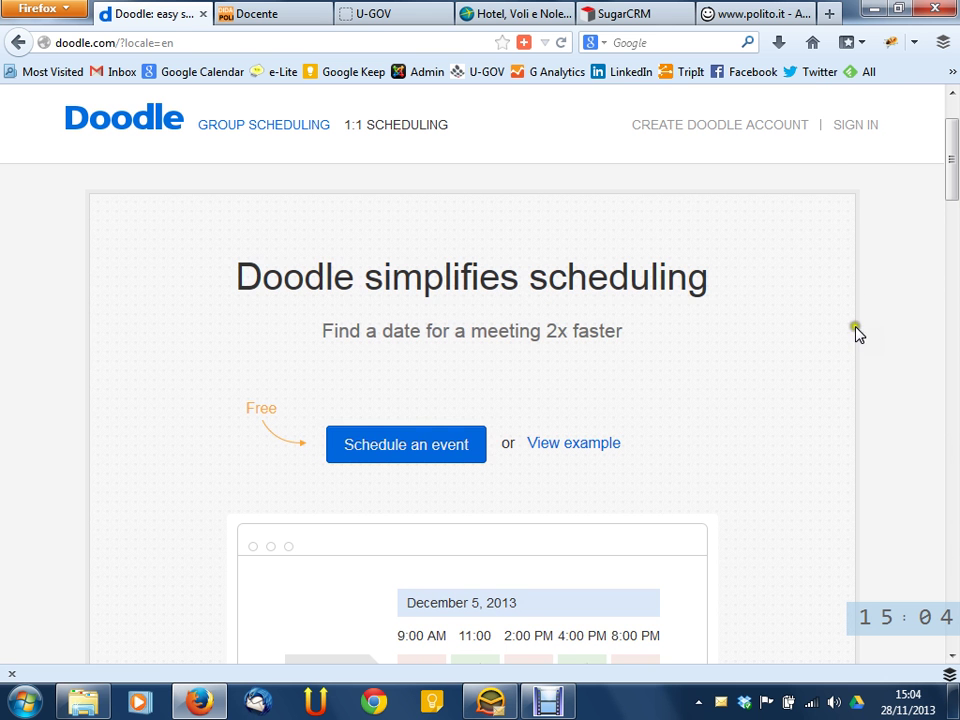
{"action": "left_click", "coordinate": [430, 452]}
{"action": "left_click", "coordinate": [584, 394]}
{"action": "left_click", "coordinate": [501, 356]}
{"action": "left_click", "coordinate": [487, 326]}
{"action": "left_click", "coordinate": [410, 446]}
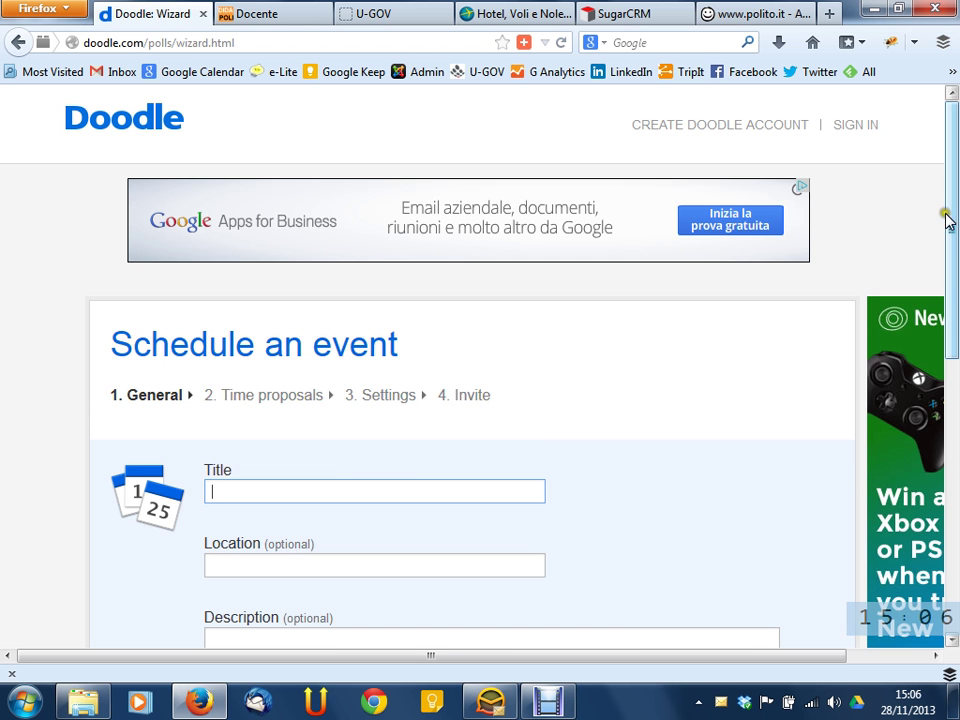
{"action": "left_click_drag", "start_coordinate": [940, 215], "coordinate": [940, 490]}
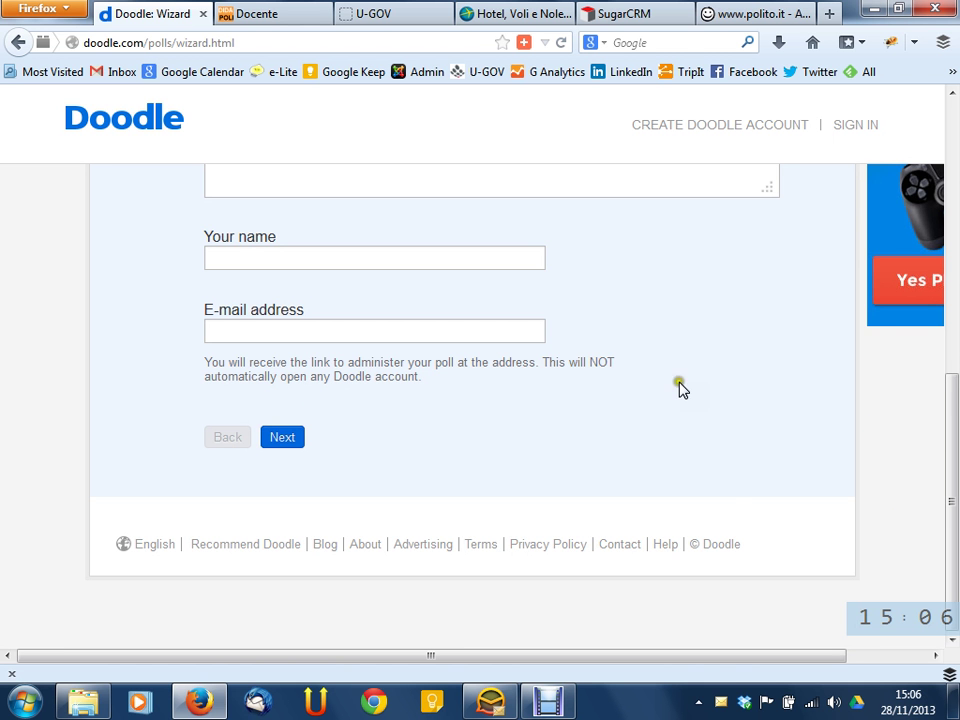
{"action": "scroll", "coordinate": [728, 394], "scroll_direction": "up", "scroll_amount": 5}
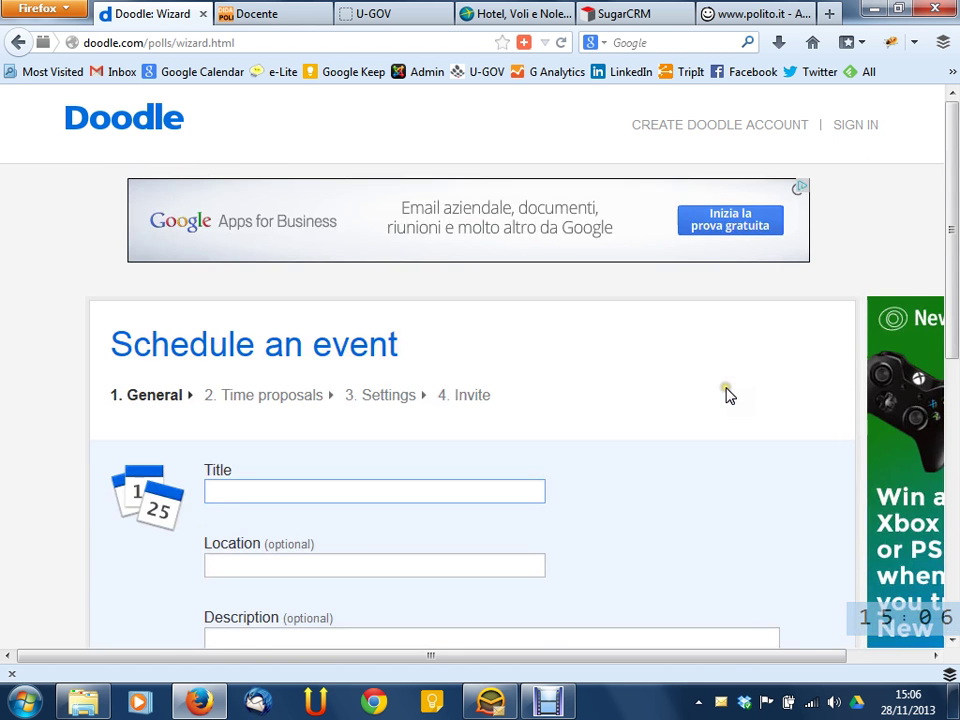
{"action": "left_click_drag", "start_coordinate": [531, 653], "coordinate": [512, 655]}
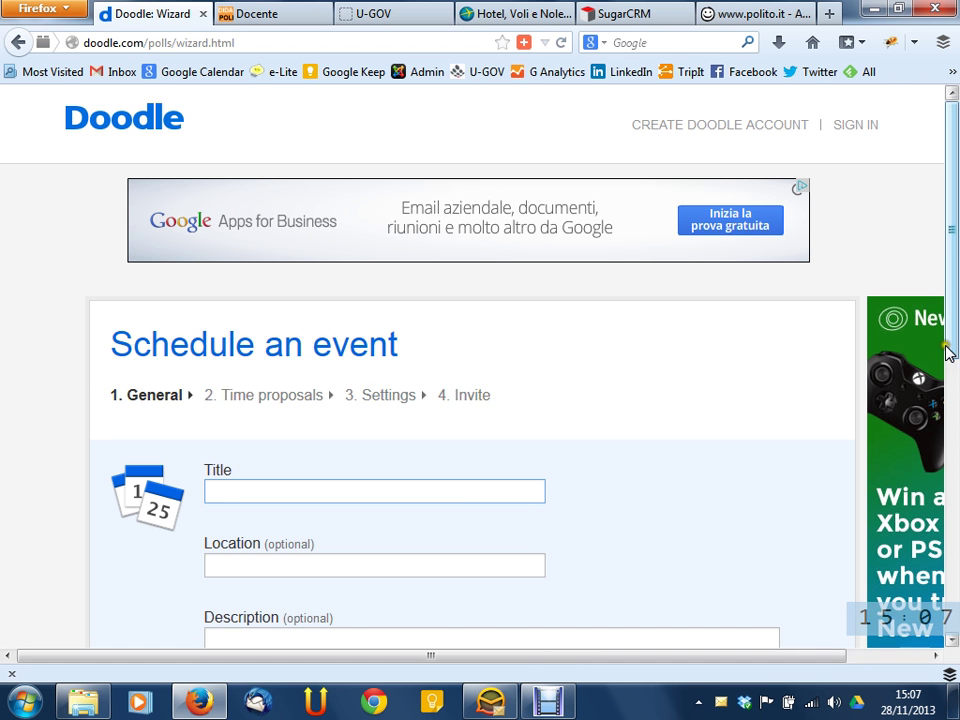
{"action": "scroll", "coordinate": [953, 343], "scroll_direction": "down", "scroll_amount": 1}
{"action": "left_click_drag", "start_coordinate": [953, 343], "coordinate": [955, 552]}
{"action": "left_click_drag", "start_coordinate": [955, 605], "coordinate": [955, 400]}
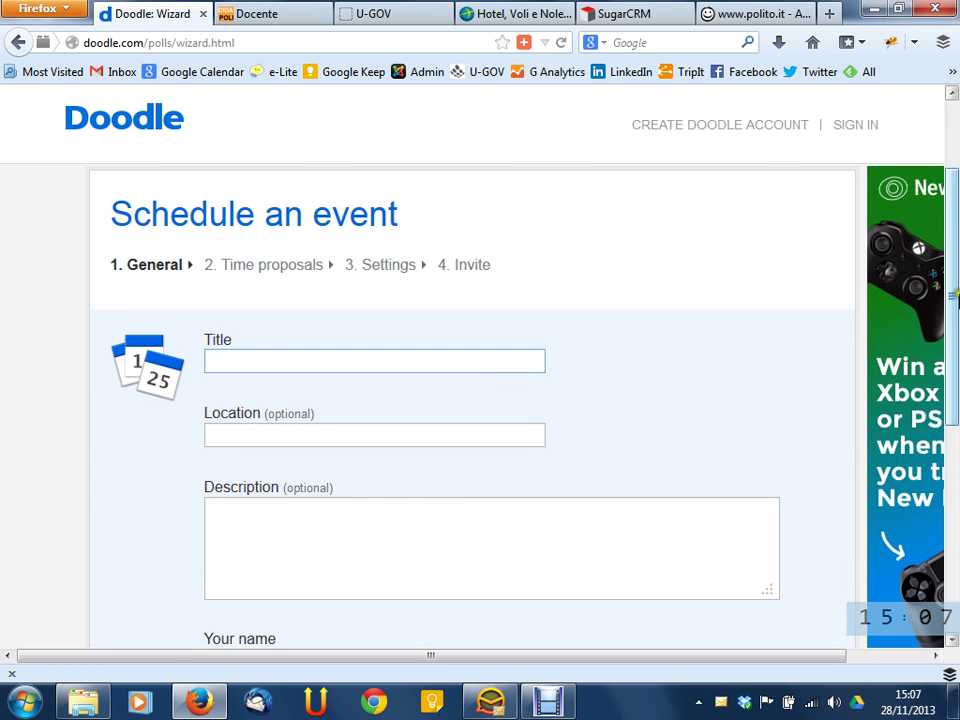
{"action": "left_click_drag", "start_coordinate": [957, 312], "coordinate": [955, 540]}
{"action": "left_click_drag", "start_coordinate": [955, 476], "coordinate": [951, 255]}
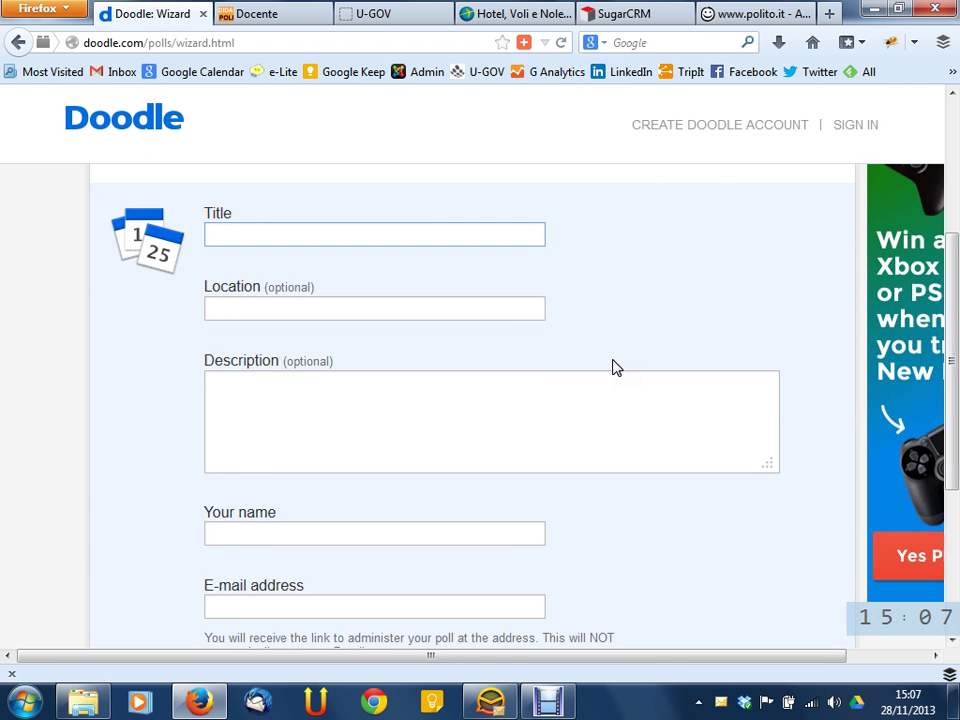
{"action": "scroll", "coordinate": [621, 358], "scroll_direction": "up", "scroll_amount": 2}
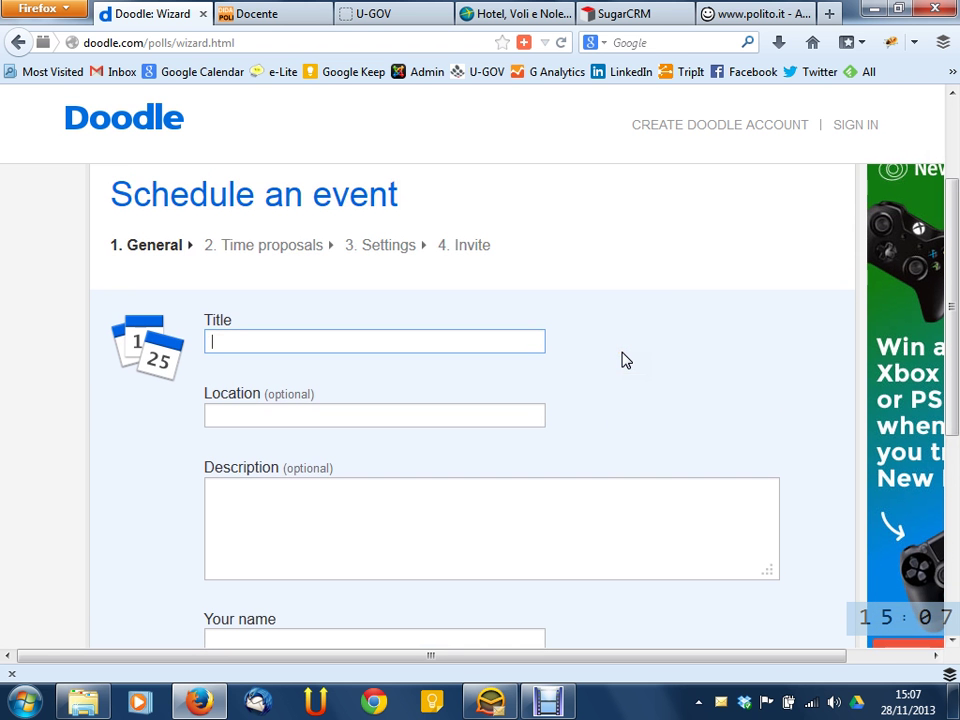
{"action": "left_click_drag", "start_coordinate": [228, 193], "coordinate": [405, 205]}
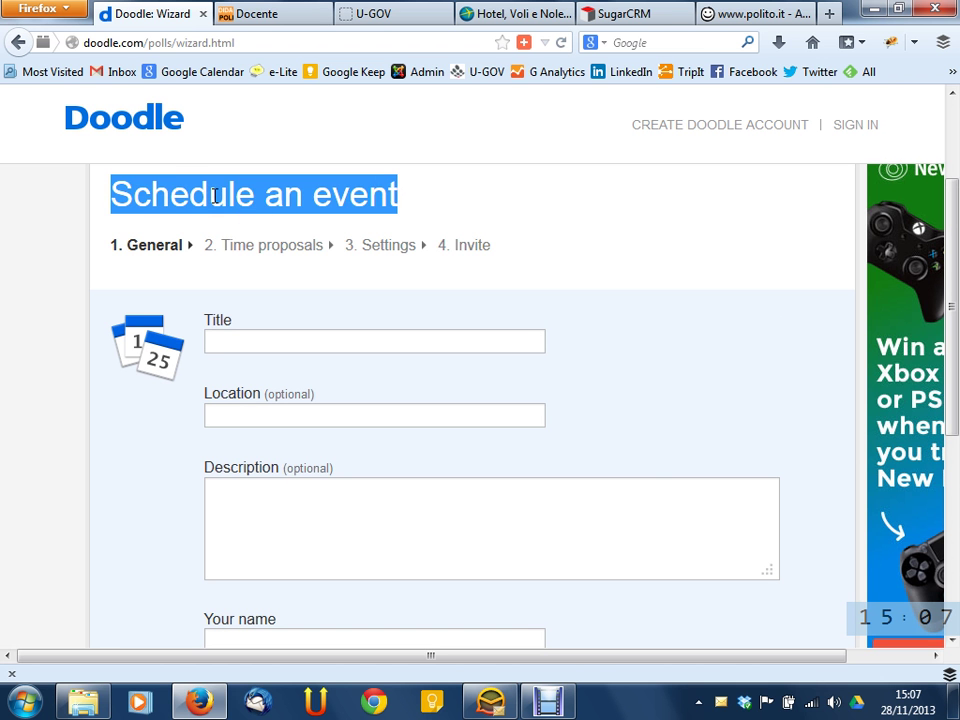
{"action": "left_click", "coordinate": [214, 195]}
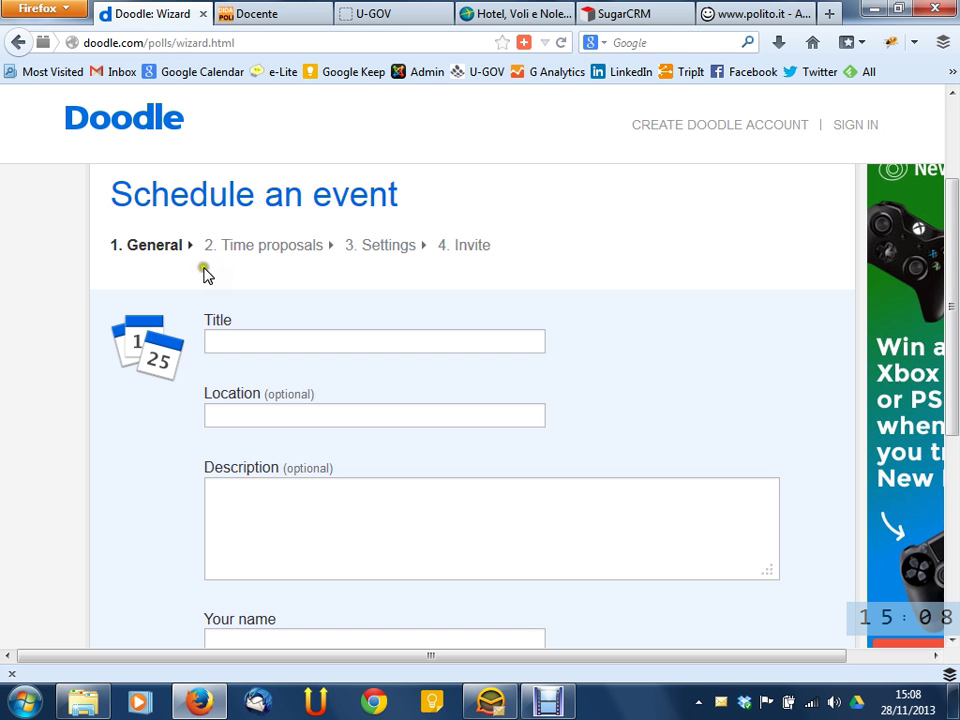
{"action": "left_click_drag", "start_coordinate": [128, 245], "coordinate": [300, 265]}
{"action": "left_click", "coordinate": [302, 244]}
{"action": "left_click_drag", "start_coordinate": [362, 240], "coordinate": [380, 258]}
{"action": "left_click_drag", "start_coordinate": [453, 244], "coordinate": [490, 244]}
{"action": "left_click", "coordinate": [536, 249]}
{"action": "scroll", "coordinate": [632, 373], "scroll_direction": "down", "scroll_amount": 2}
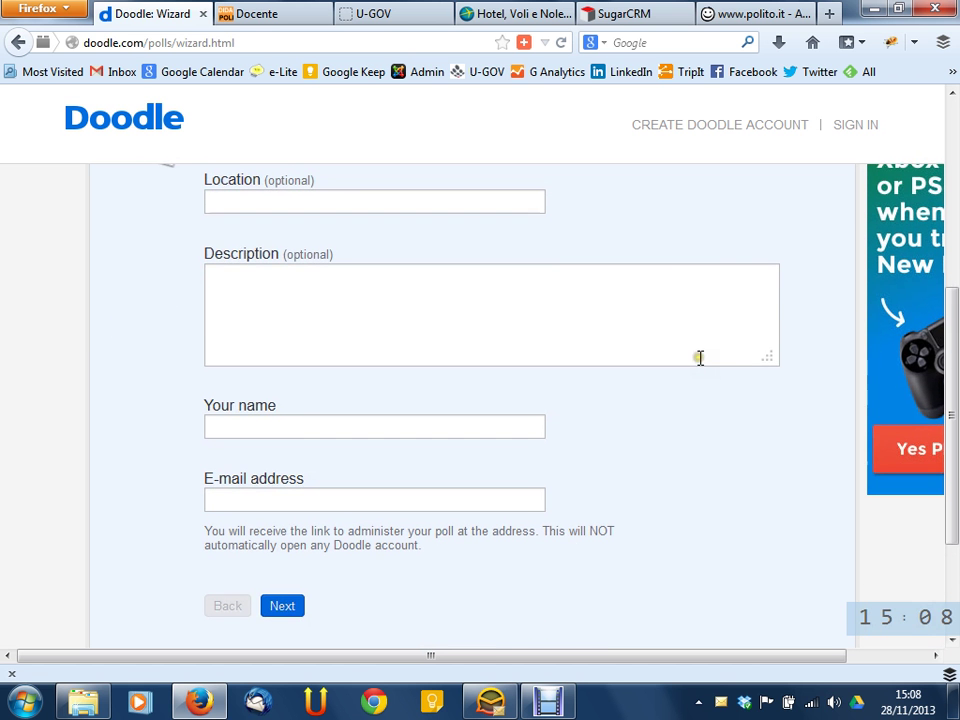
{"action": "left_click", "coordinate": [231, 607]}
{"action": "scroll", "coordinate": [591, 180], "scroll_direction": "up", "scroll_amount": 4}
{"action": "scroll", "coordinate": [505, 430], "scroll_direction": "down", "scroll_amount": 7}
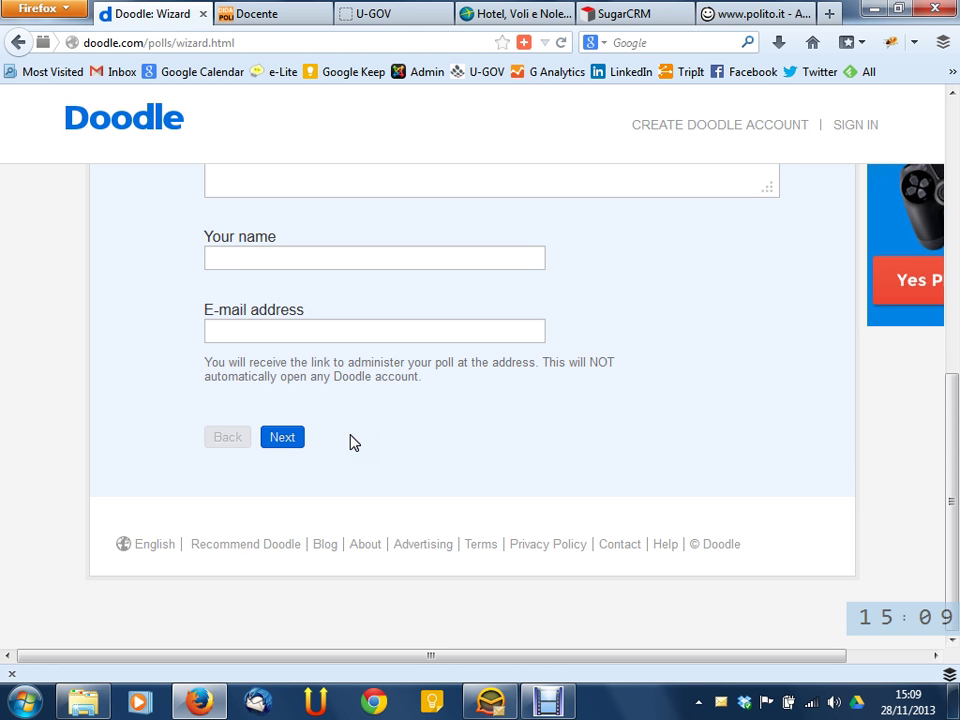
{"action": "scroll", "coordinate": [360, 435], "scroll_direction": "up", "scroll_amount": 10}
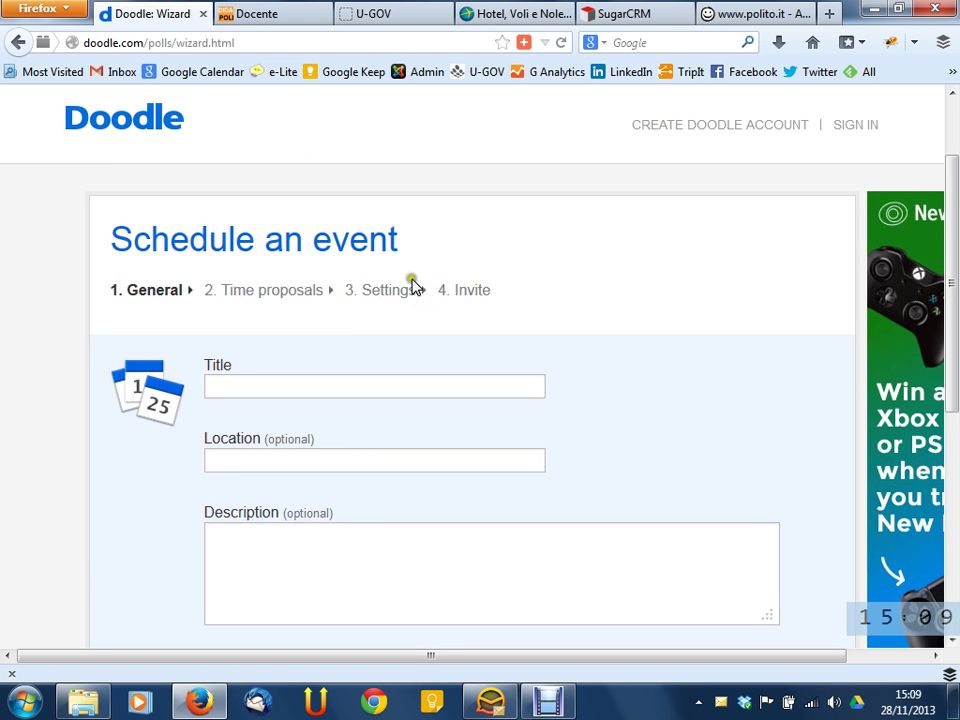
{"action": "left_click", "coordinate": [480, 291]}
{"action": "scroll", "coordinate": [517, 262], "scroll_direction": "down", "scroll_amount": 2}
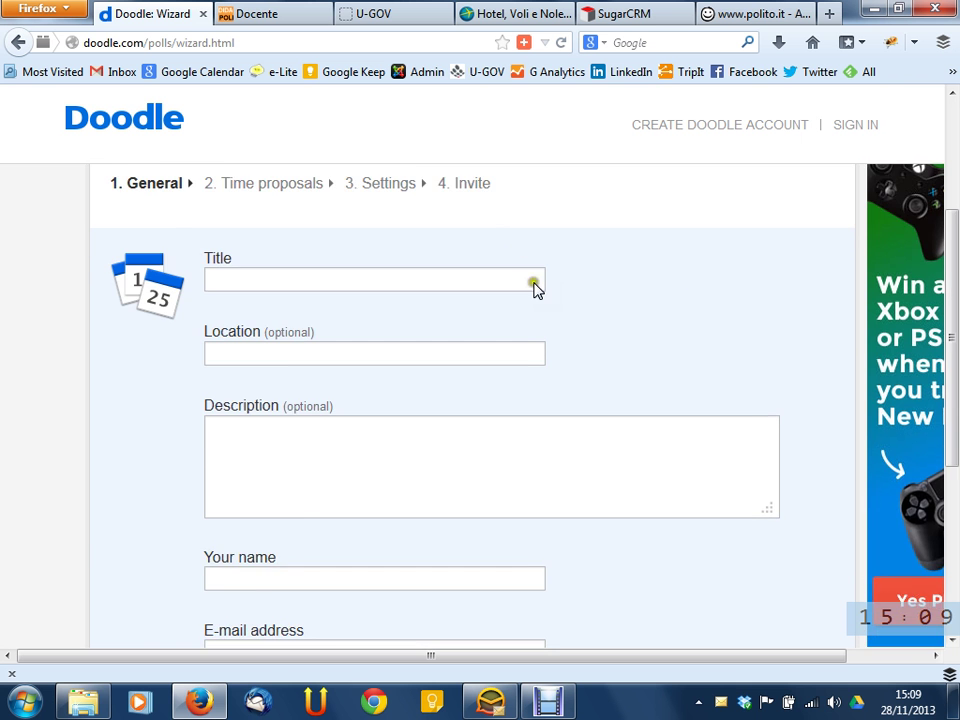
{"action": "scroll", "coordinate": [693, 276], "scroll_direction": "down", "scroll_amount": 1}
{"action": "scroll", "coordinate": [693, 276], "scroll_direction": "up", "scroll_amount": 2}
{"action": "scroll", "coordinate": [640, 297], "scroll_direction": "down", "scroll_amount": 4}
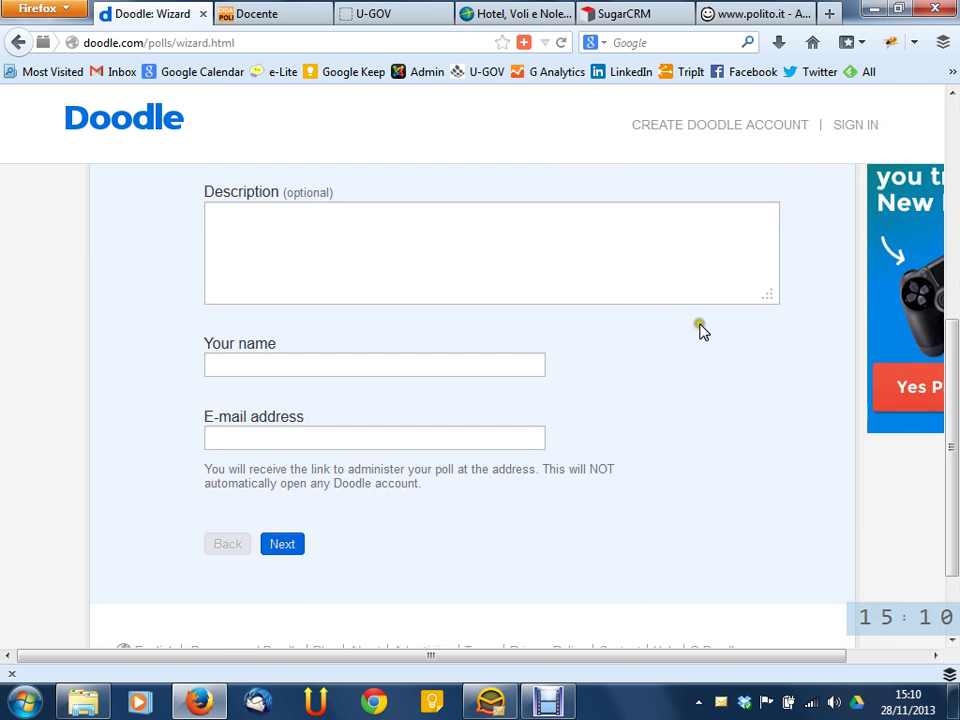
{"action": "scroll", "coordinate": [722, 420], "scroll_direction": "up", "scroll_amount": 4}
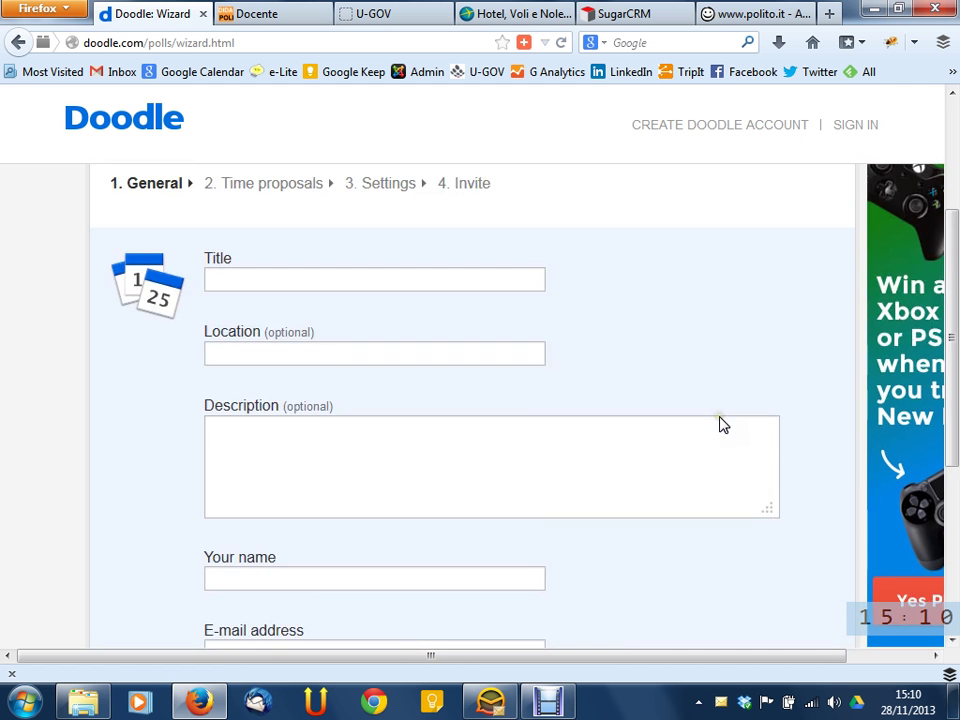
{"action": "scroll", "coordinate": [561, 272], "scroll_direction": "down", "scroll_amount": 2}
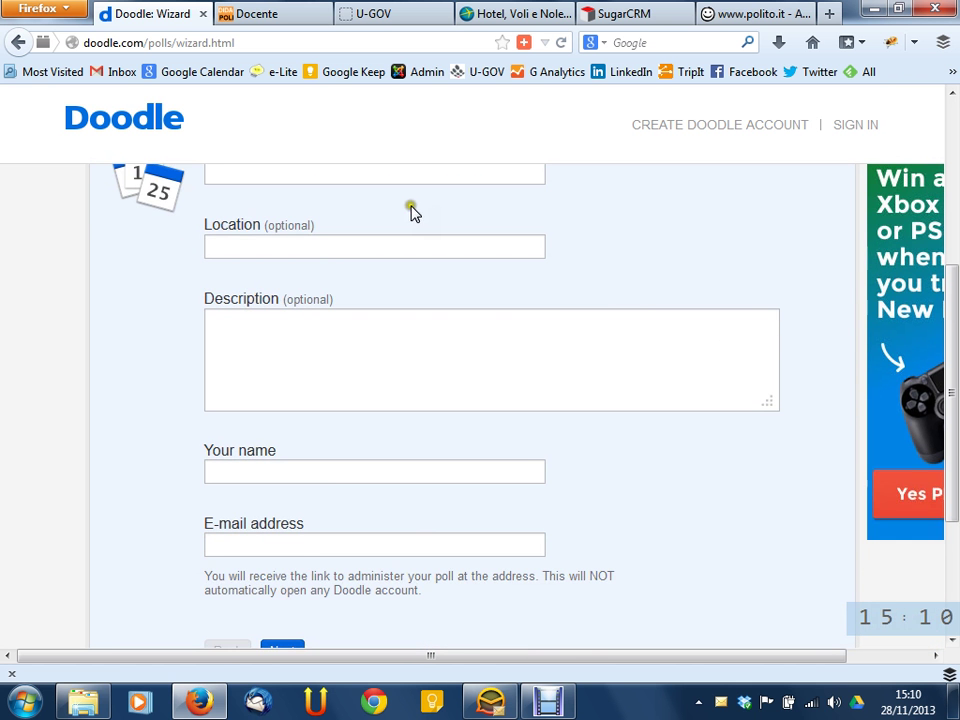
{"action": "scroll", "coordinate": [949, 321], "scroll_direction": "up", "scroll_amount": 3}
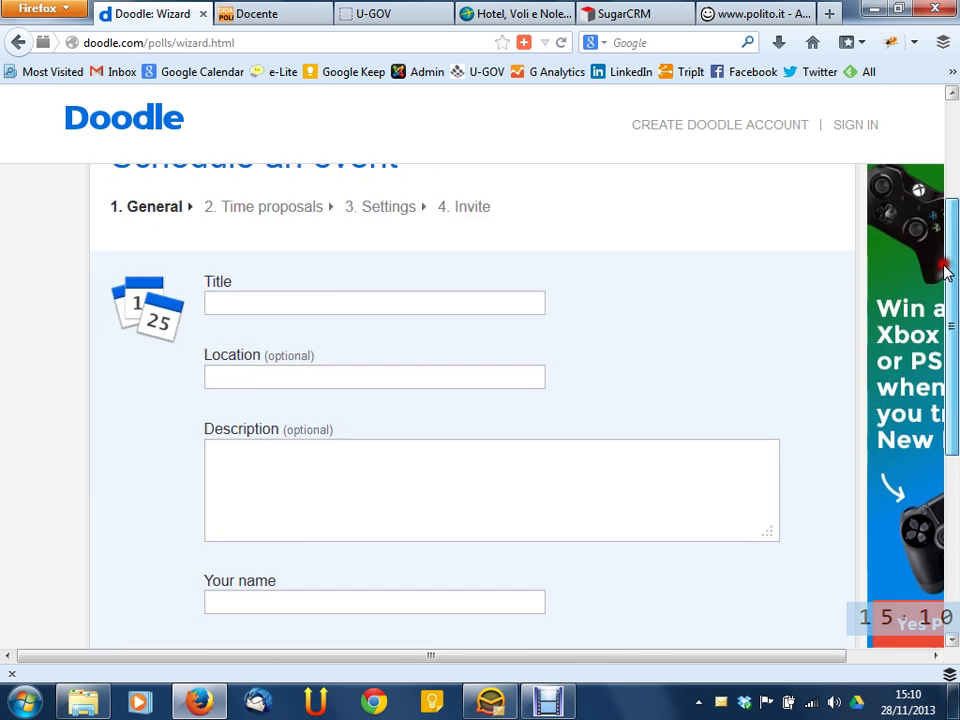
{"action": "double_click", "coordinate": [160, 225]}
{"action": "left_click", "coordinate": [232, 265]}
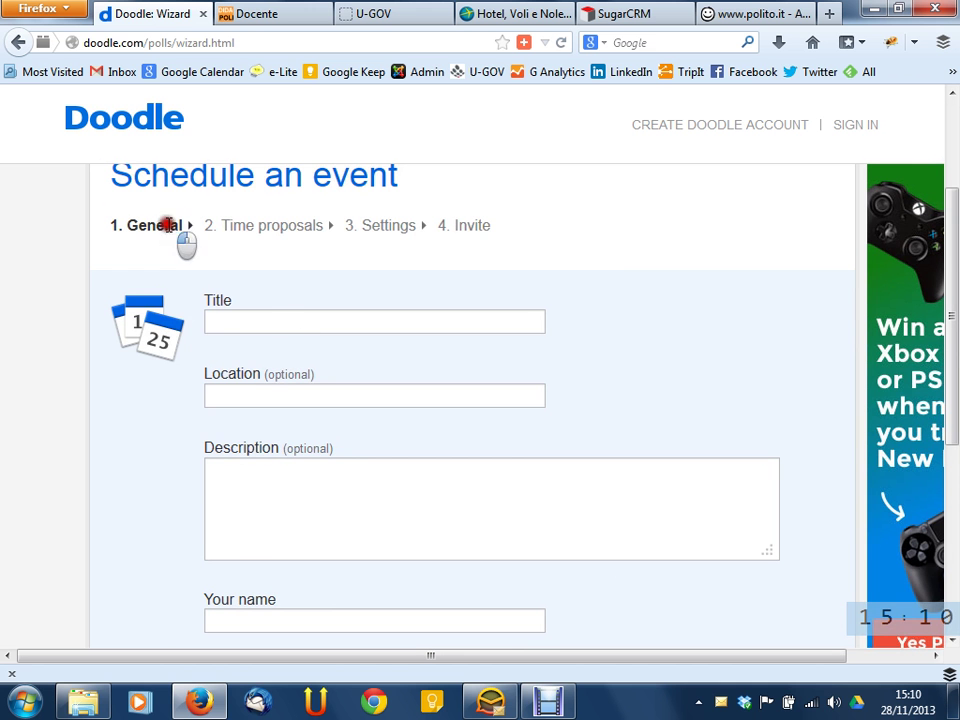
{"action": "left_click", "coordinate": [280, 317]}
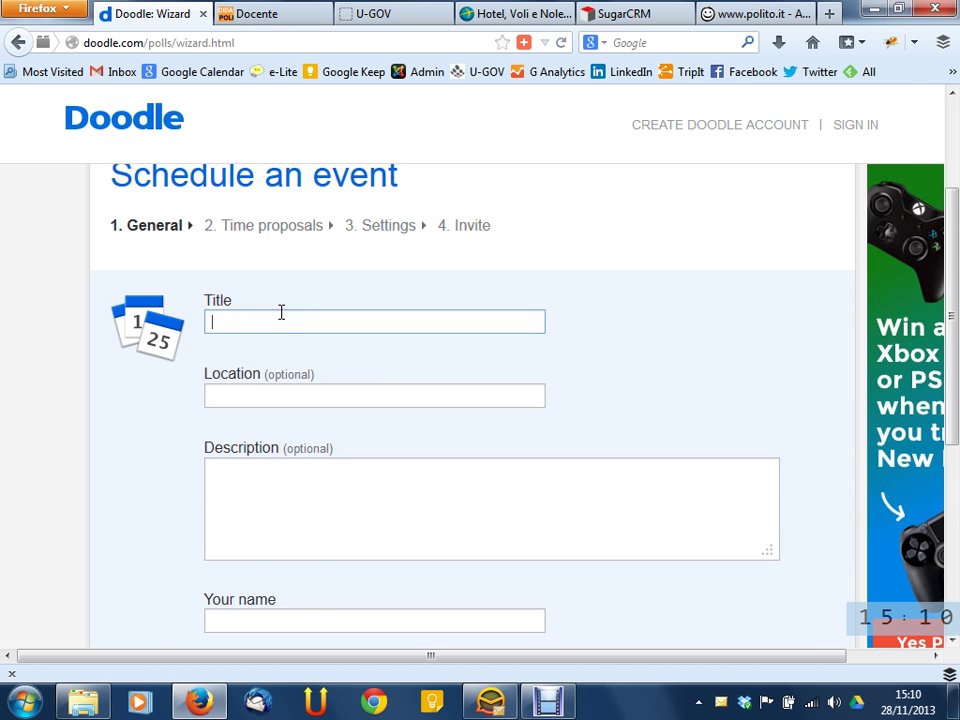
{"action": "left_click", "coordinate": [358, 386]}
{"action": "double_click", "coordinate": [284, 375]}
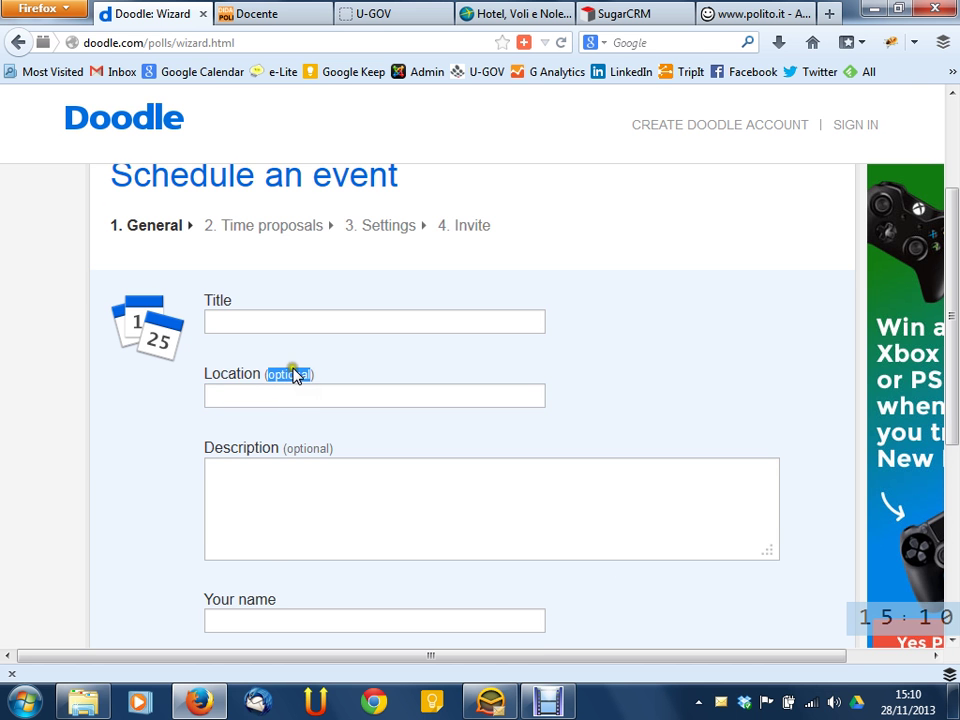
{"action": "scroll", "coordinate": [444, 357], "scroll_direction": "down", "scroll_amount": 4}
{"action": "double_click", "coordinate": [302, 236]}
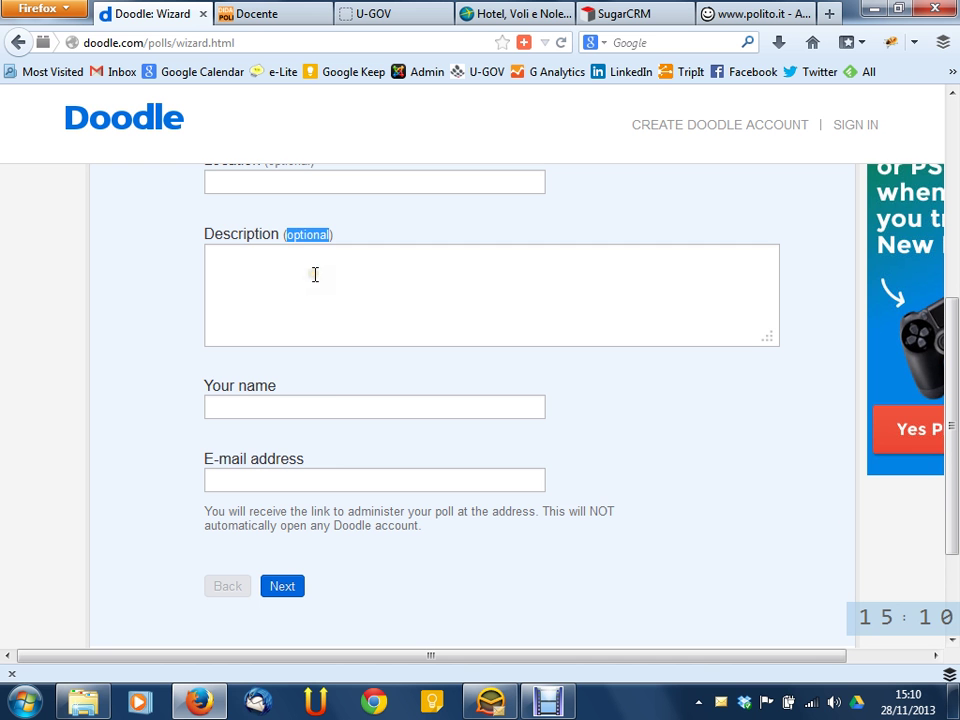
{"action": "left_click", "coordinate": [314, 274]}
{"action": "left_click", "coordinate": [321, 402]}
{"action": "left_click", "coordinate": [354, 485]}
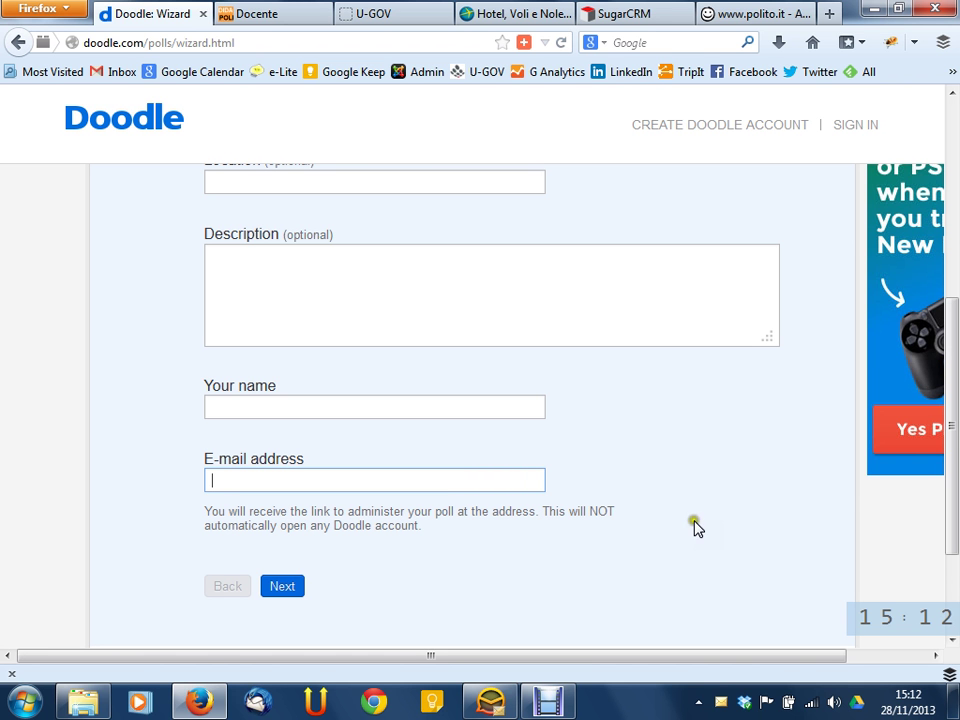
{"action": "scroll", "coordinate": [575, 488], "scroll_direction": "up", "scroll_amount": 3}
Enter title 'Esame' and location 'Politecnico, aula 99', then move into the Description field
{"action": "left_click", "coordinate": [499, 313]}
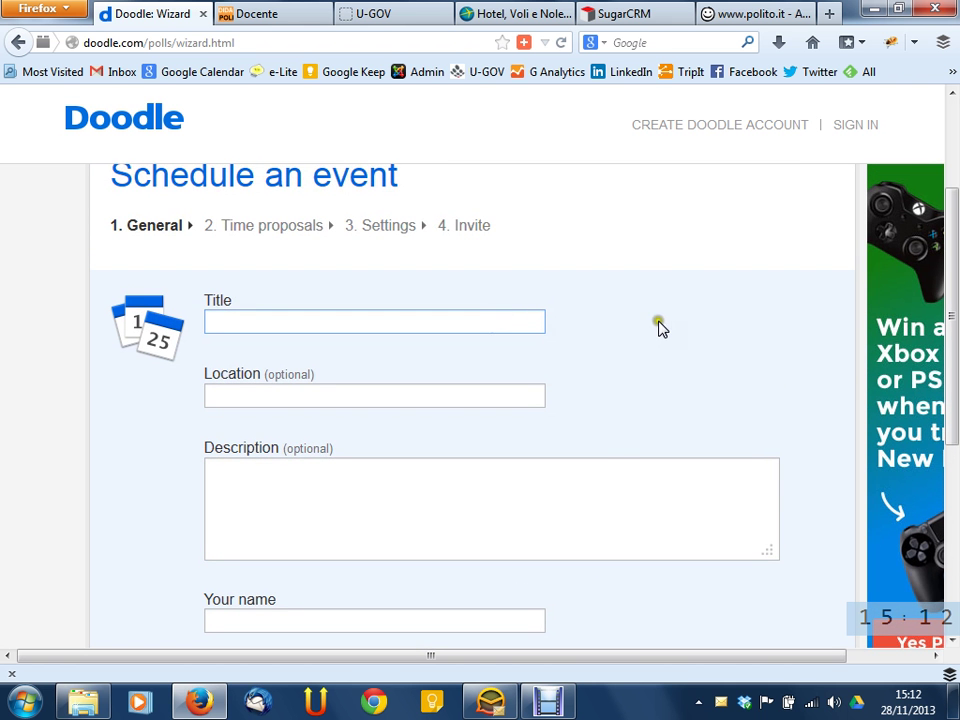
{"action": "type", "text": "Esame"}
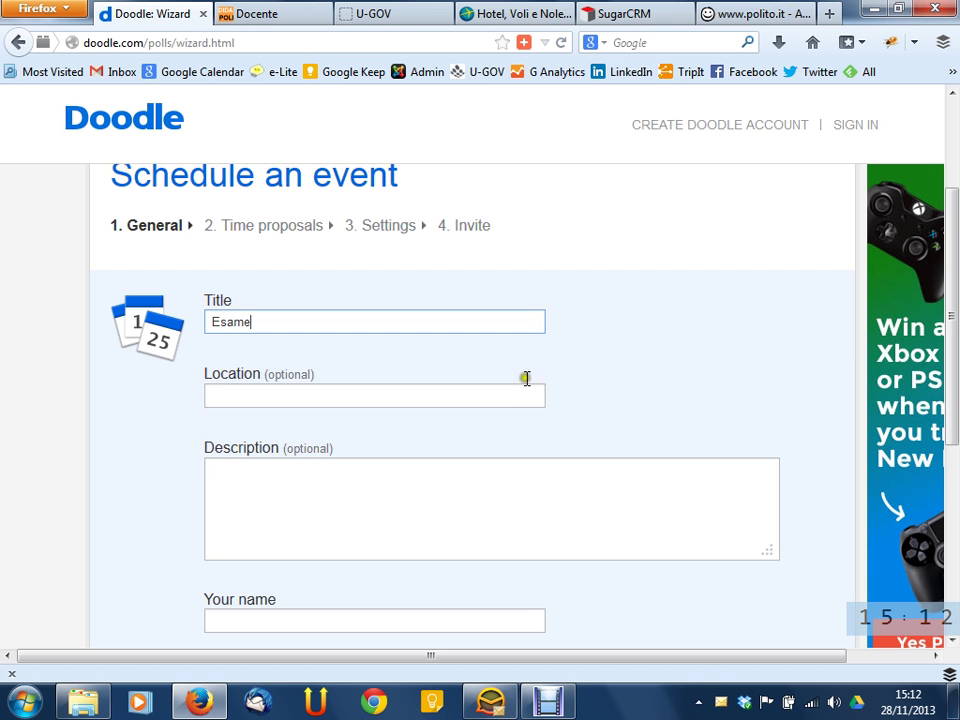
{"action": "left_click", "coordinate": [512, 394]}
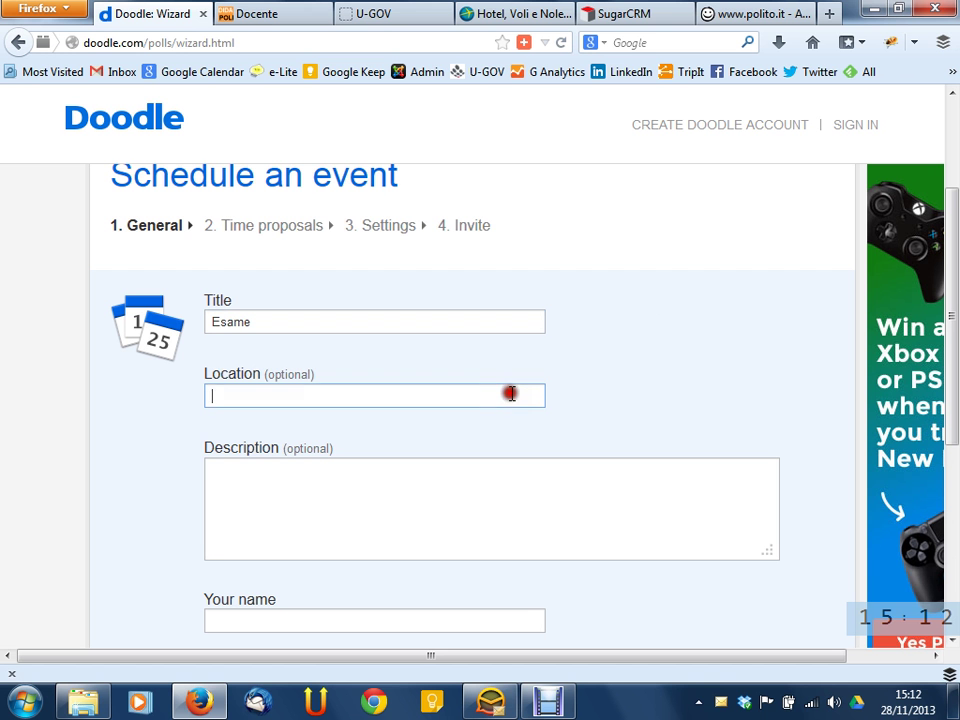
{"action": "type", "text": "Politec"}
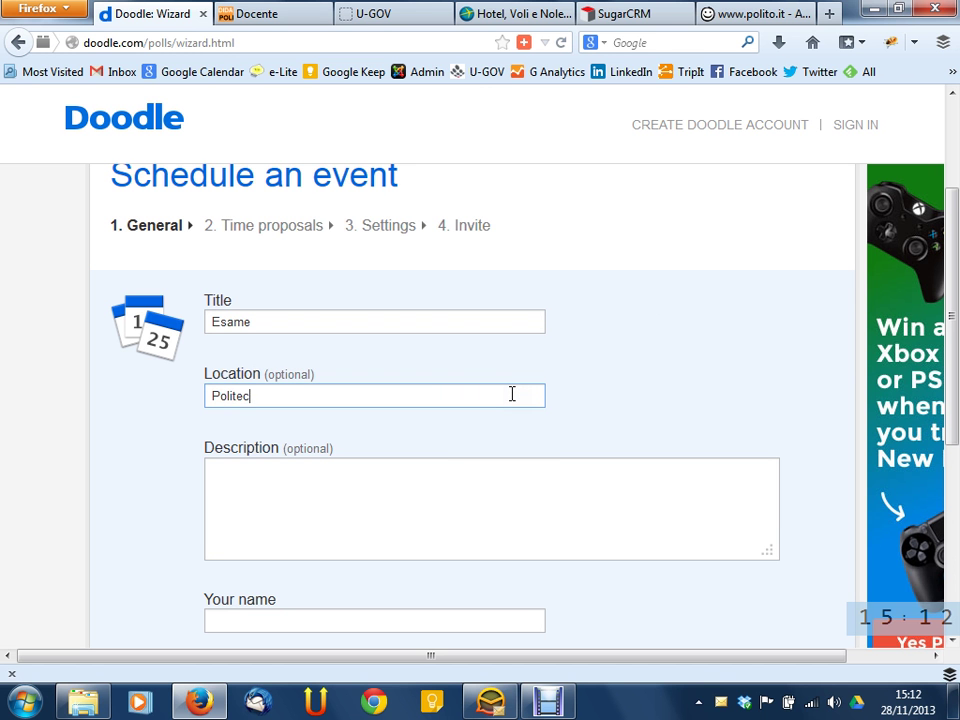
{"action": "type", "text": "nico, aula "}
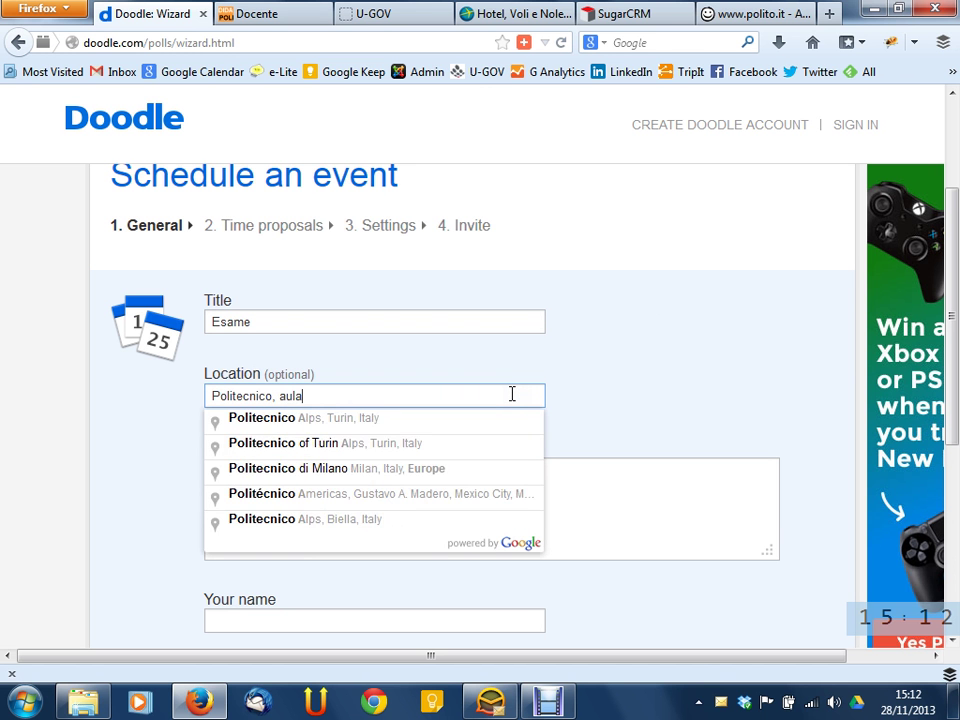
{"action": "type", "text": "99"}
{"action": "left_click", "coordinate": [734, 344]}
{"action": "left_click", "coordinate": [476, 491]}
{"action": "scroll", "coordinate": [566, 377], "scroll_direction": "down", "scroll_amount": 2}
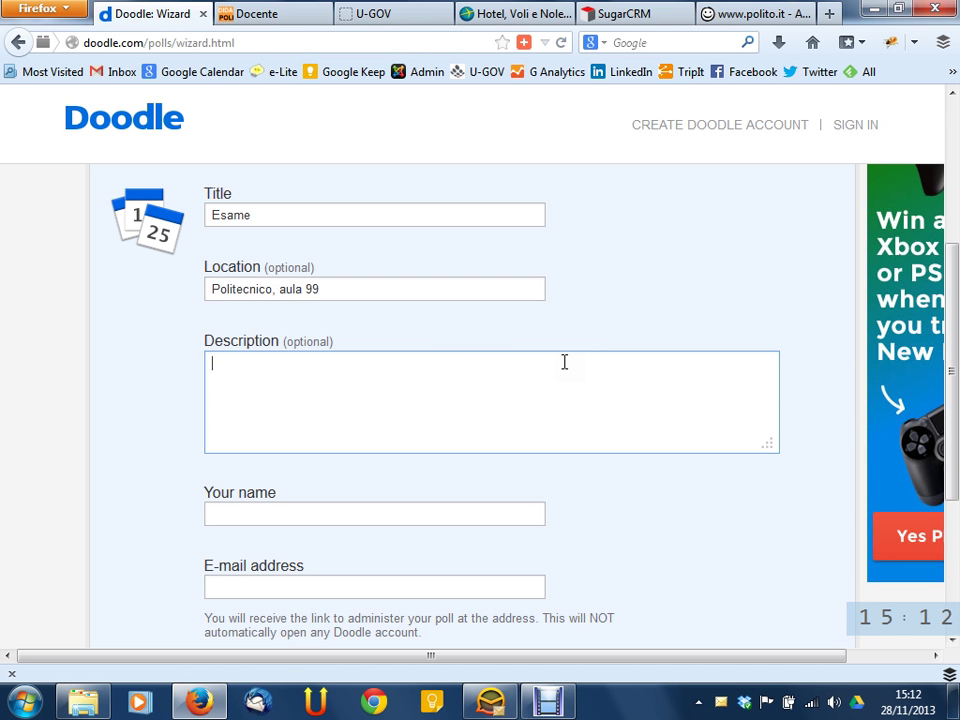
Type four filler lines into the description, then select and delete them
{"action": "type", "text": "gndjaskhv"}
{"action": "key", "text": "Return"}
{"action": "type", "text": "cdscas"}
{"action": "key", "text": "Return"}
{"action": "type", "text": "vwvw"}
{"action": "key", "text": "Return"}
{"action": "type", "text": "fwe"}
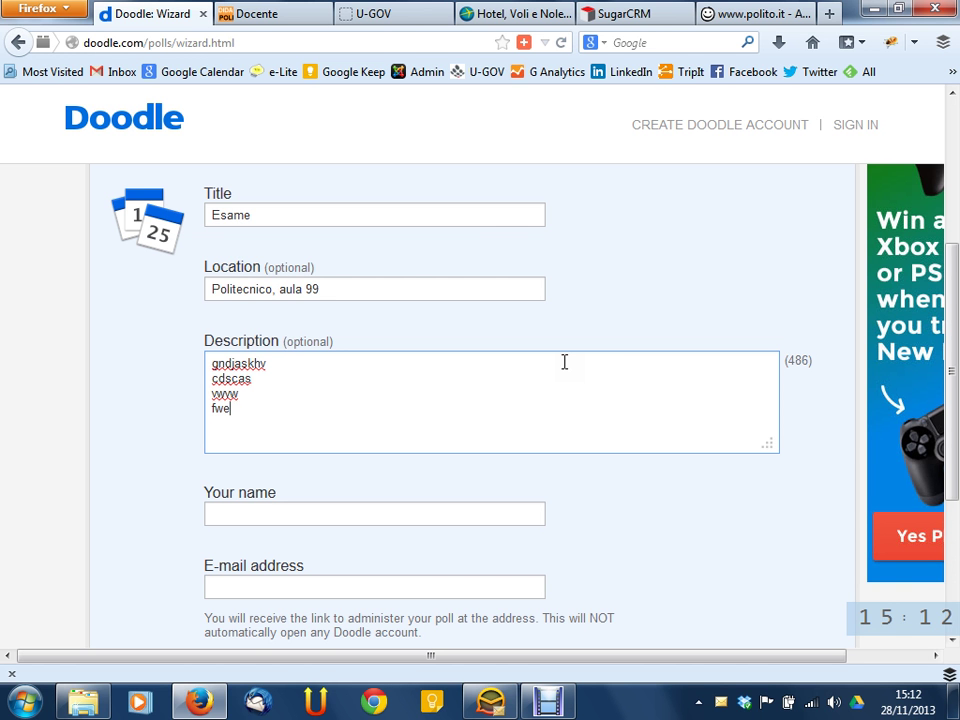
{"action": "left_click", "coordinate": [486, 215]}
{"action": "left_click", "coordinate": [375, 288]}
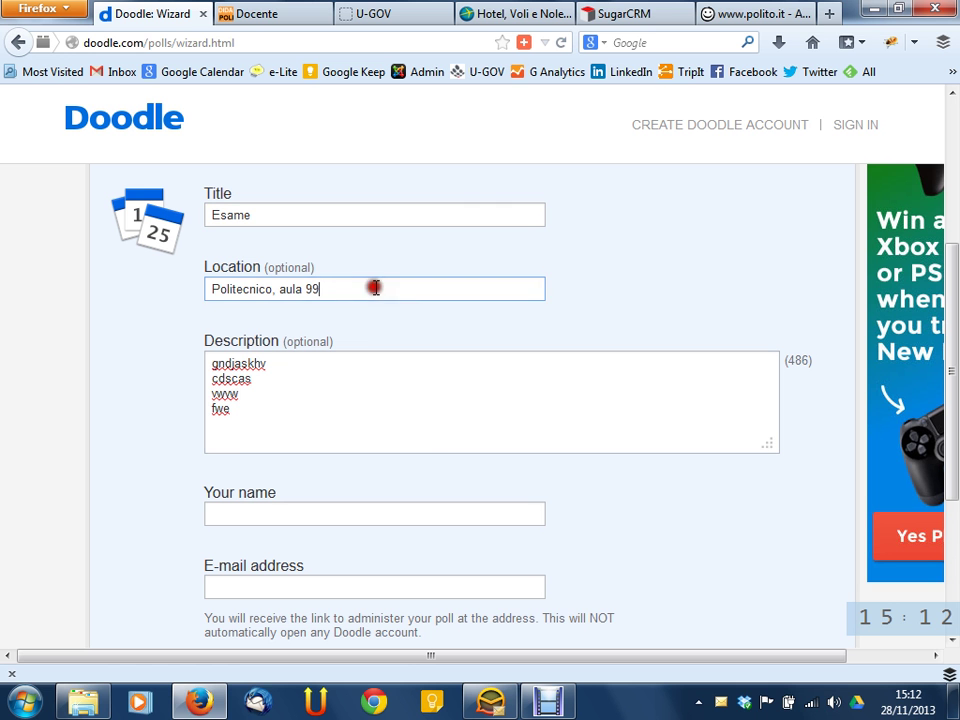
{"action": "left_click_drag", "start_coordinate": [373, 373], "coordinate": [422, 444]}
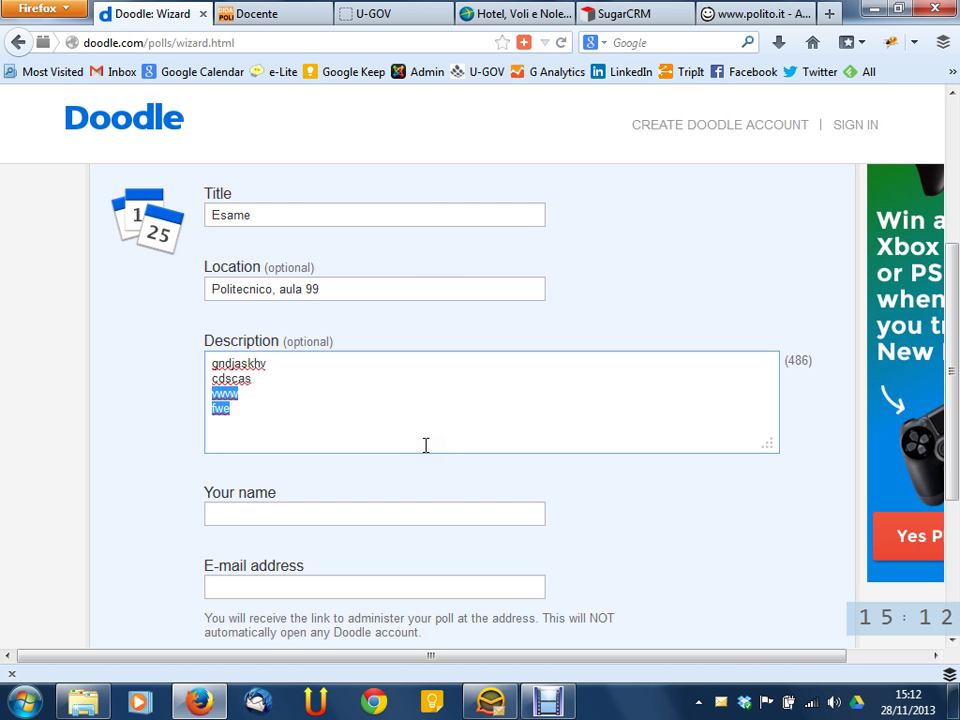
{"action": "left_click_drag", "start_coordinate": [422, 437], "coordinate": [181, 357]}
{"action": "key", "text": "BackSpace"}
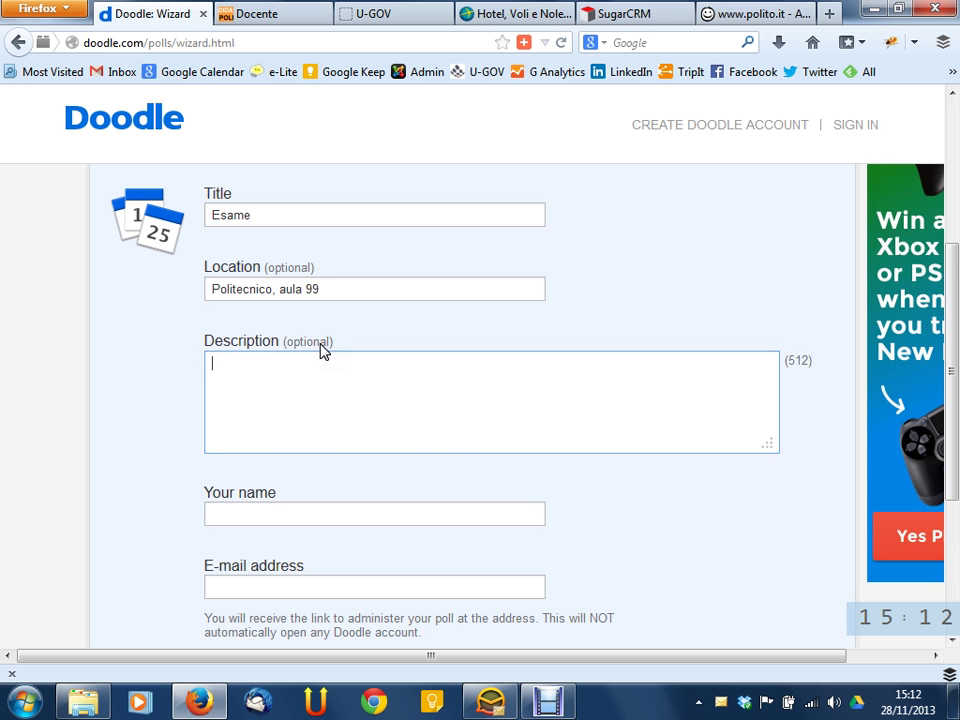
Rewrite the description as five filler lines: egewvw, vewvew, vwev, vwe, vew
{"action": "left_click", "coordinate": [368, 294]}
{"action": "left_click", "coordinate": [360, 362]}
{"action": "type", "text": "egewvw"}
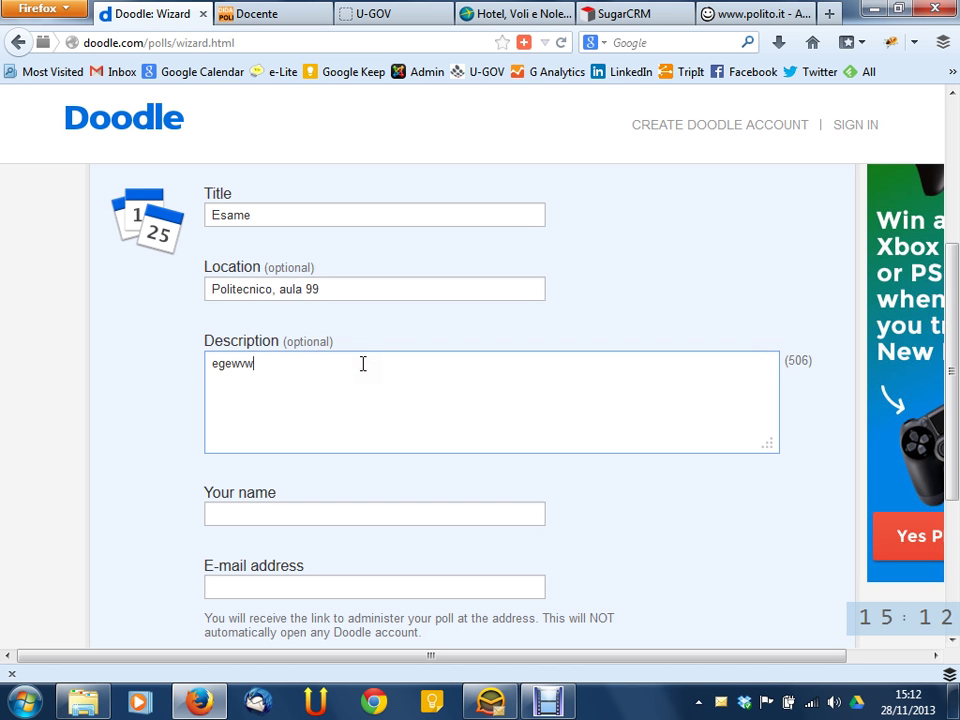
{"action": "key", "text": "Return"}
{"action": "type", "text": "vewvew"}
{"action": "key", "text": "Return"}
{"action": "type", "text": "vwev"}
{"action": "key", "text": "Return"}
{"action": "type", "text": "vwe"}
{"action": "key", "text": "Return"}
{"action": "type", "text": "vew"}
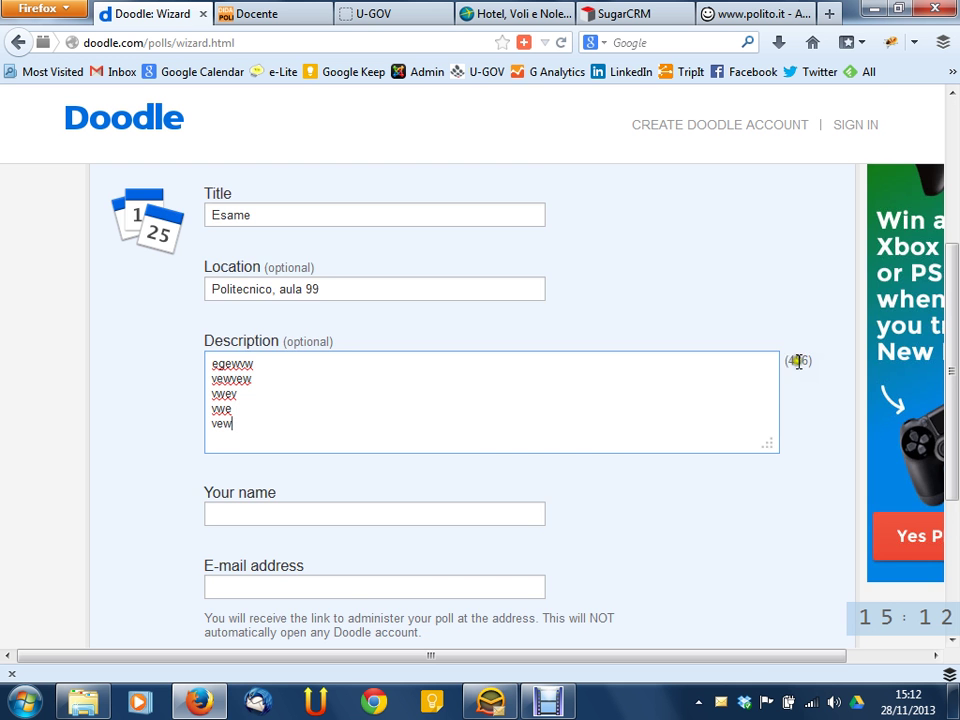
Look over the organiser name field, the Location note and the description text
{"action": "scroll", "coordinate": [453, 462], "scroll_direction": "down", "scroll_amount": 4}
{"action": "scroll", "coordinate": [397, 352], "scroll_direction": "up", "scroll_amount": 6}
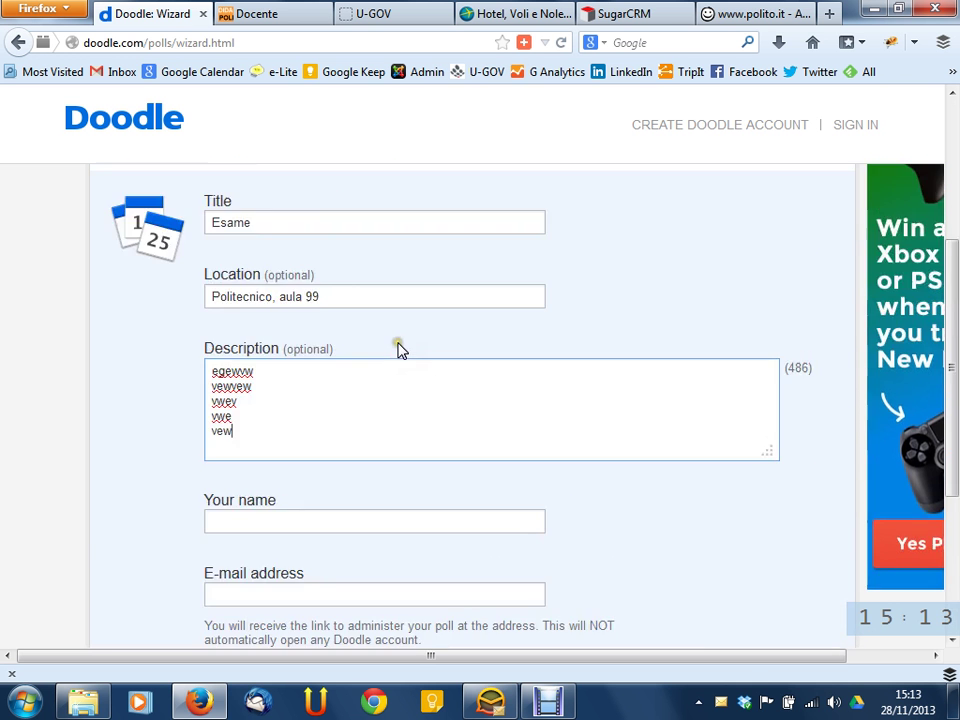
{"action": "scroll", "coordinate": [388, 663], "scroll_direction": "down", "scroll_amount": 2}
{"action": "left_click", "coordinate": [391, 508]}
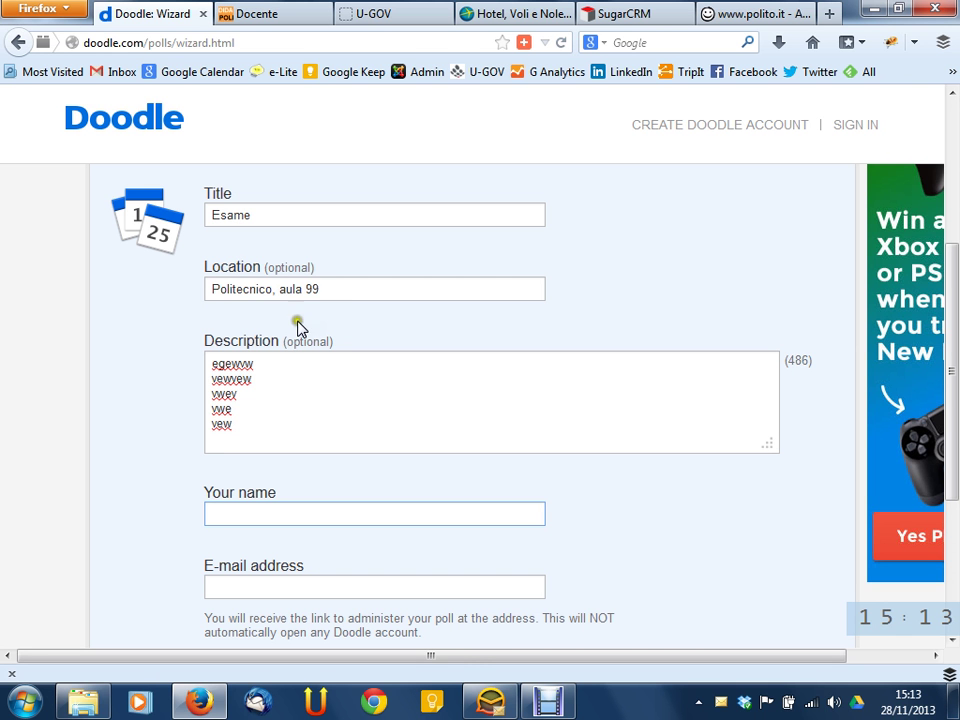
{"action": "double_click", "coordinate": [292, 270]}
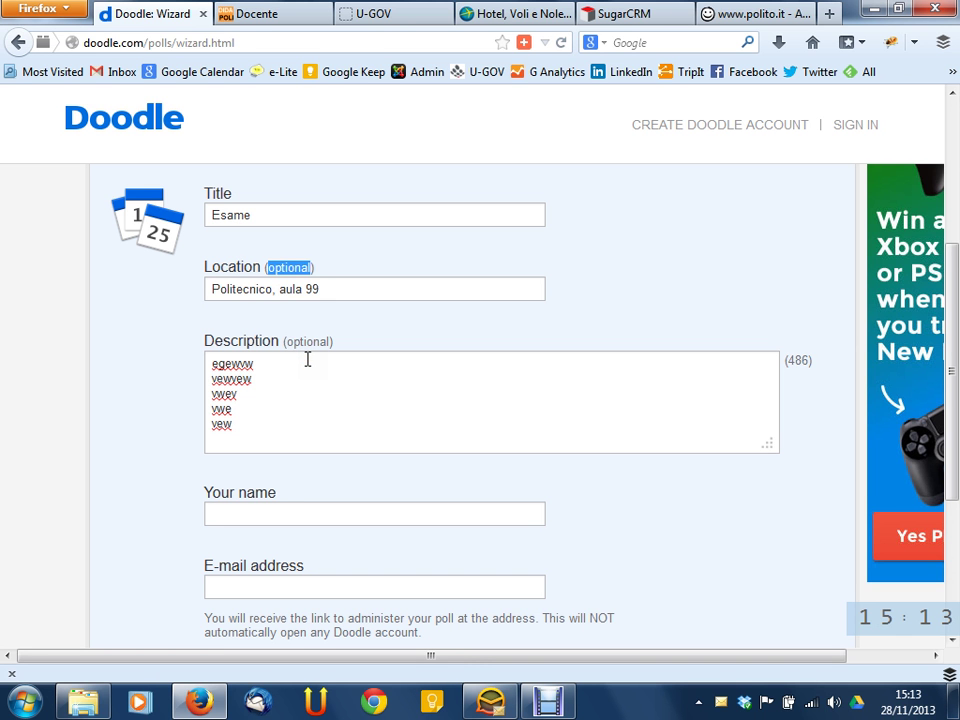
{"action": "left_click", "coordinate": [343, 392]}
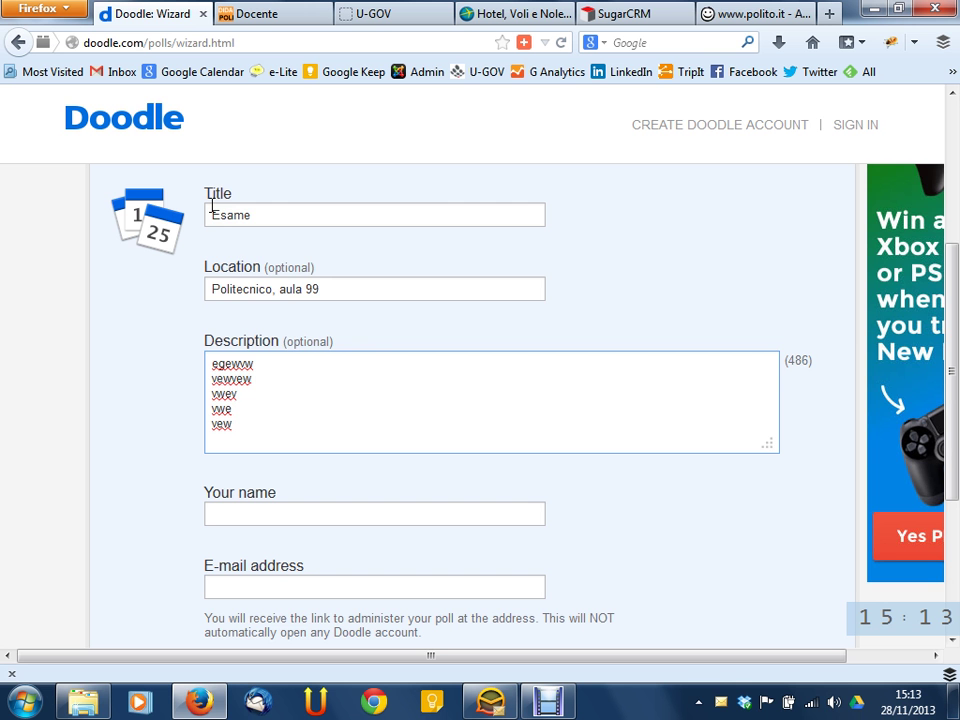
{"action": "scroll", "coordinate": [326, 321], "scroll_direction": "down", "scroll_amount": 2}
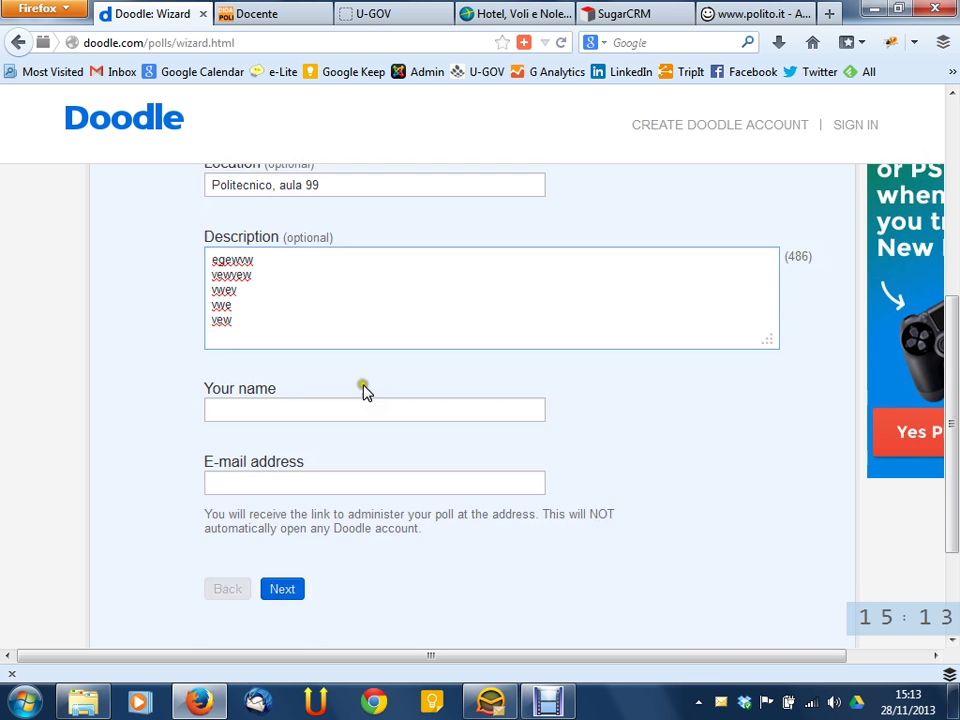
Try Next and find the required organiser name and e-mail fields
{"action": "left_click", "coordinate": [283, 588]}
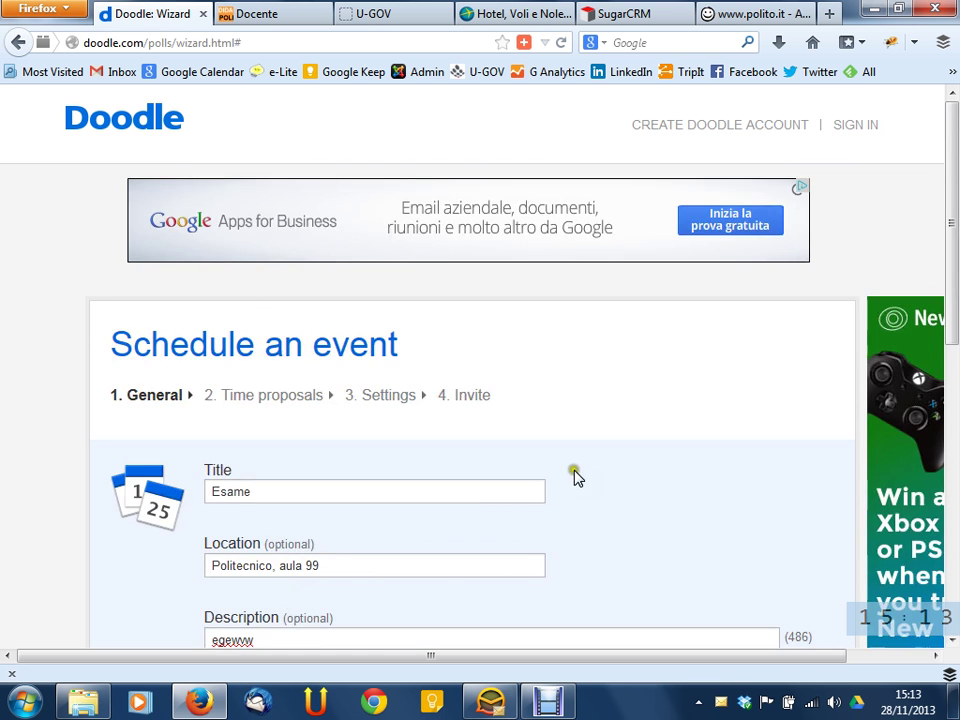
{"action": "scroll", "coordinate": [646, 465], "scroll_direction": "down", "scroll_amount": 8}
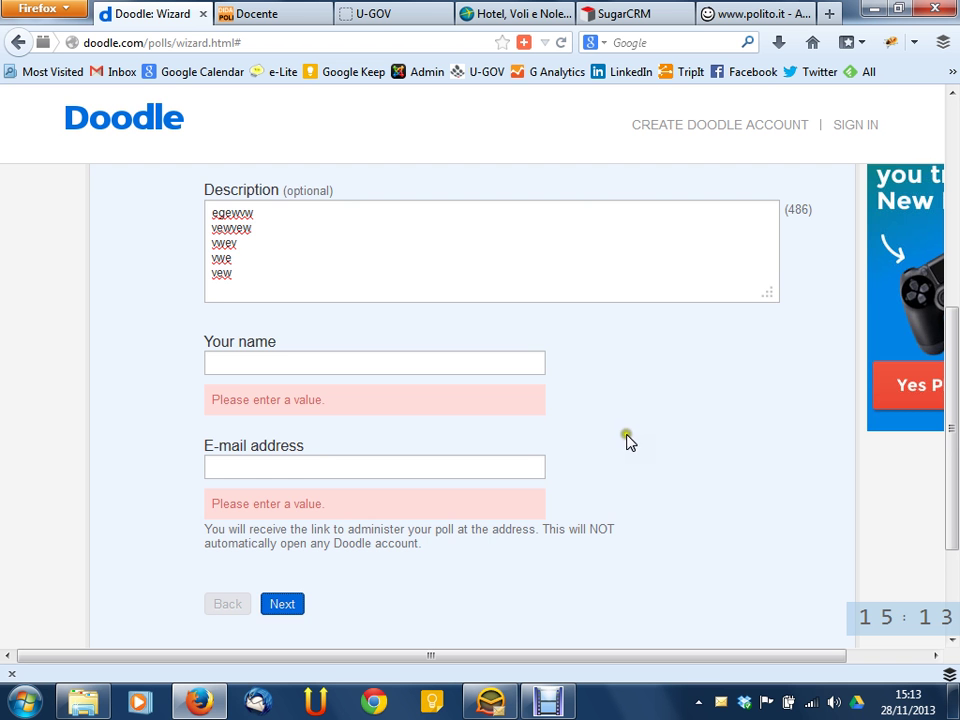
{"action": "scroll", "coordinate": [628, 448], "scroll_direction": "up", "scroll_amount": 6}
{"action": "scroll", "coordinate": [628, 449], "scroll_direction": "down", "scroll_amount": 2}
{"action": "scroll", "coordinate": [625, 449], "scroll_direction": "down", "scroll_amount": 3}
Enter the organiser's name and e-mail address, then continue to date selection
{"action": "left_click", "coordinate": [472, 365]}
{"action": "type", "text": "Fulvio"}
{"action": "key", "text": "Tab"}
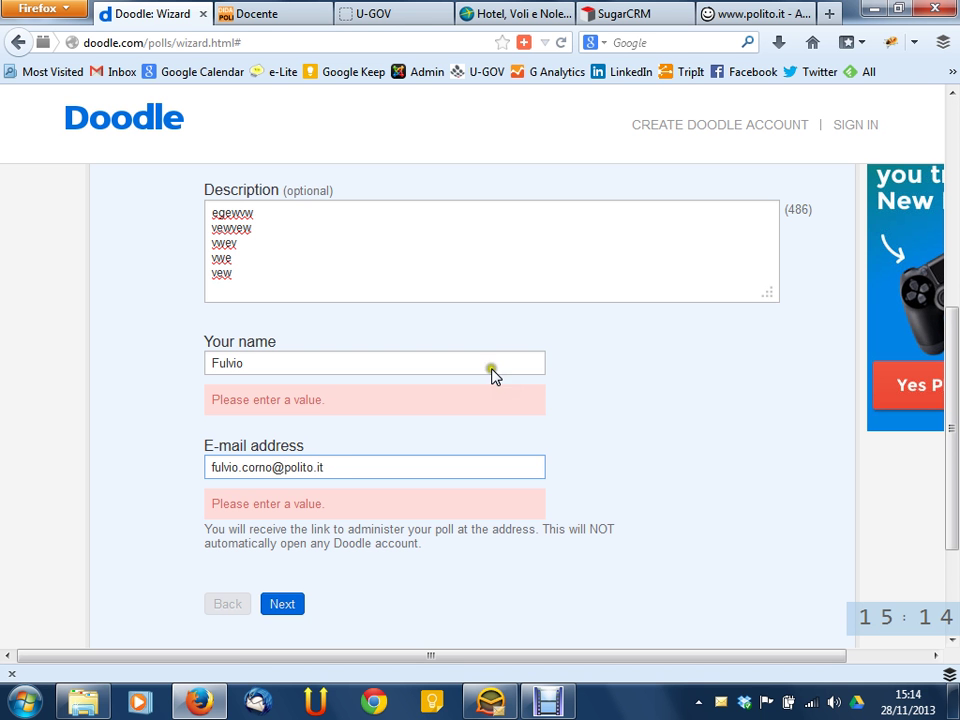
{"action": "left_click", "coordinate": [282, 604]}
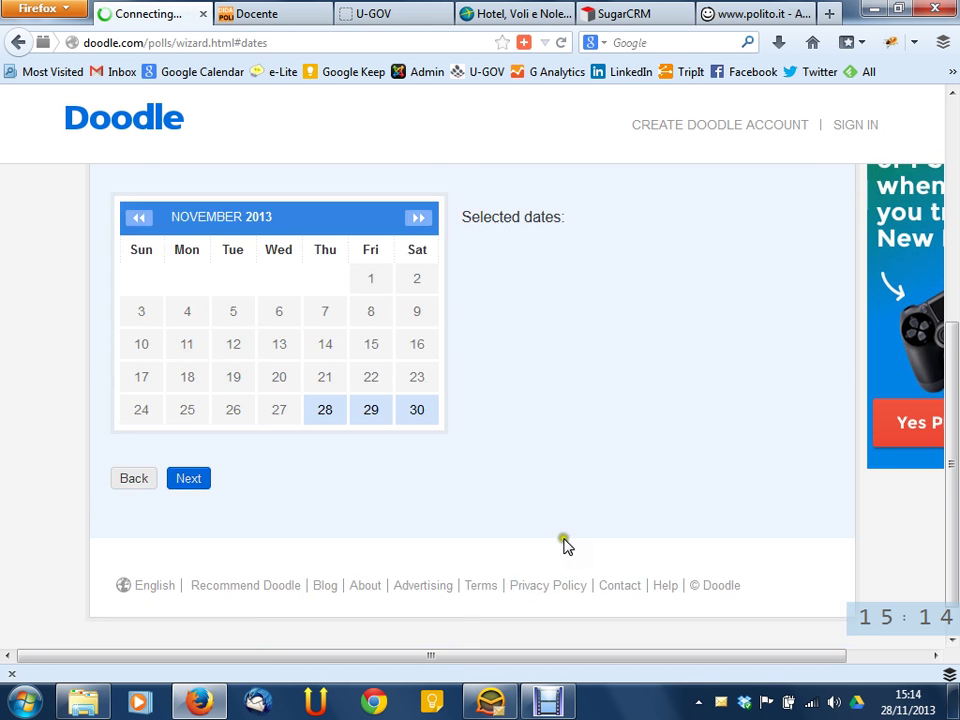
{"action": "scroll", "coordinate": [574, 435], "scroll_direction": "up", "scroll_amount": 5}
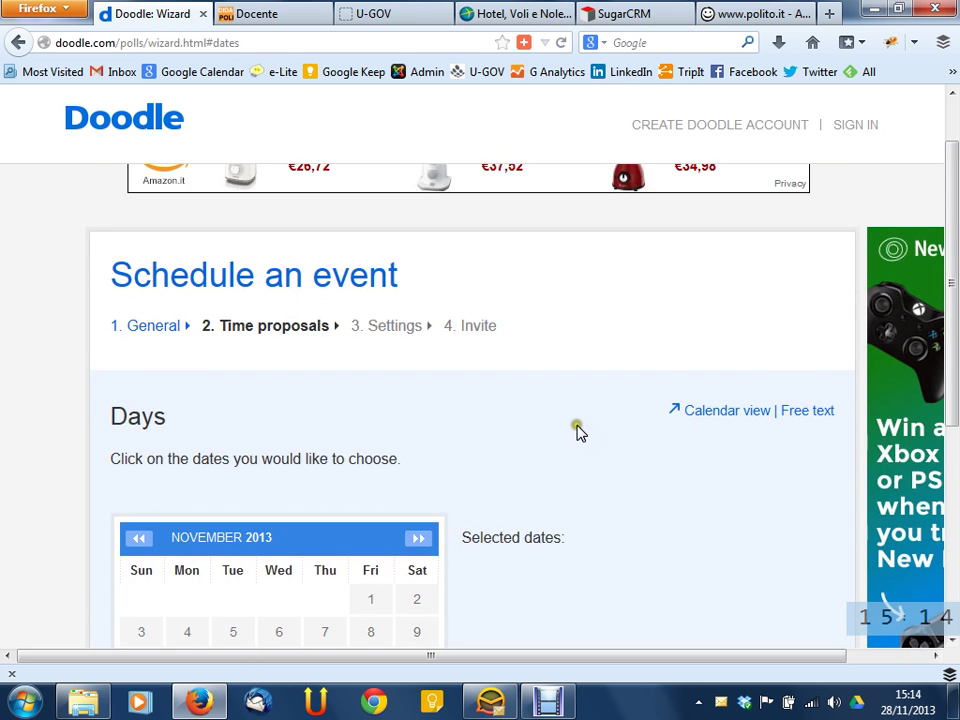
{"action": "scroll", "coordinate": [577, 432], "scroll_direction": "down", "scroll_amount": 2}
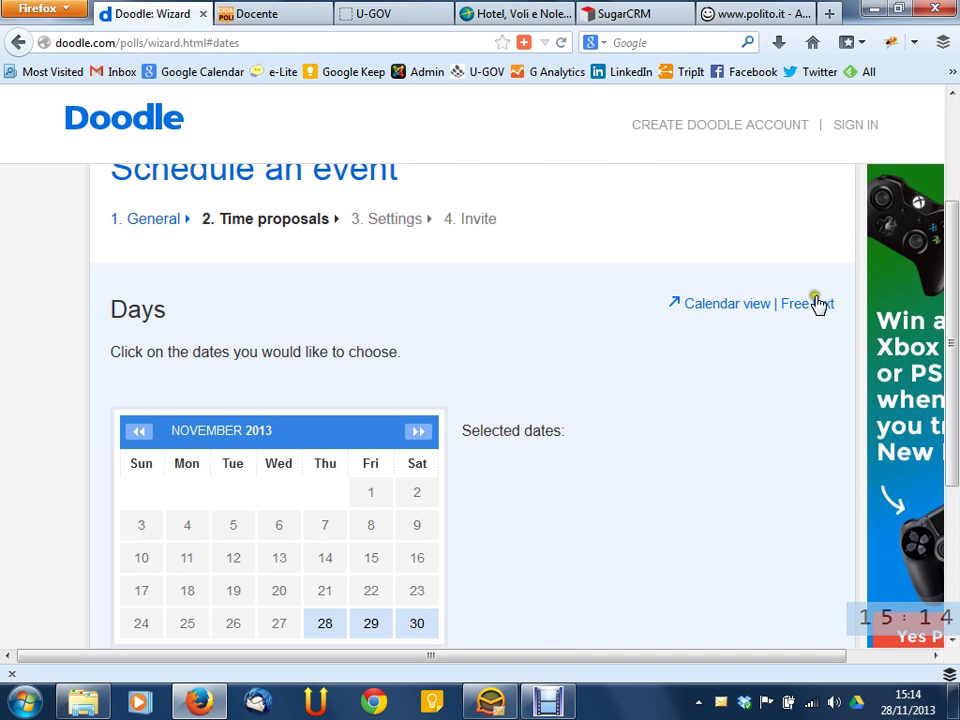
{"action": "left_click_drag", "start_coordinate": [955, 214], "coordinate": [953, 240]}
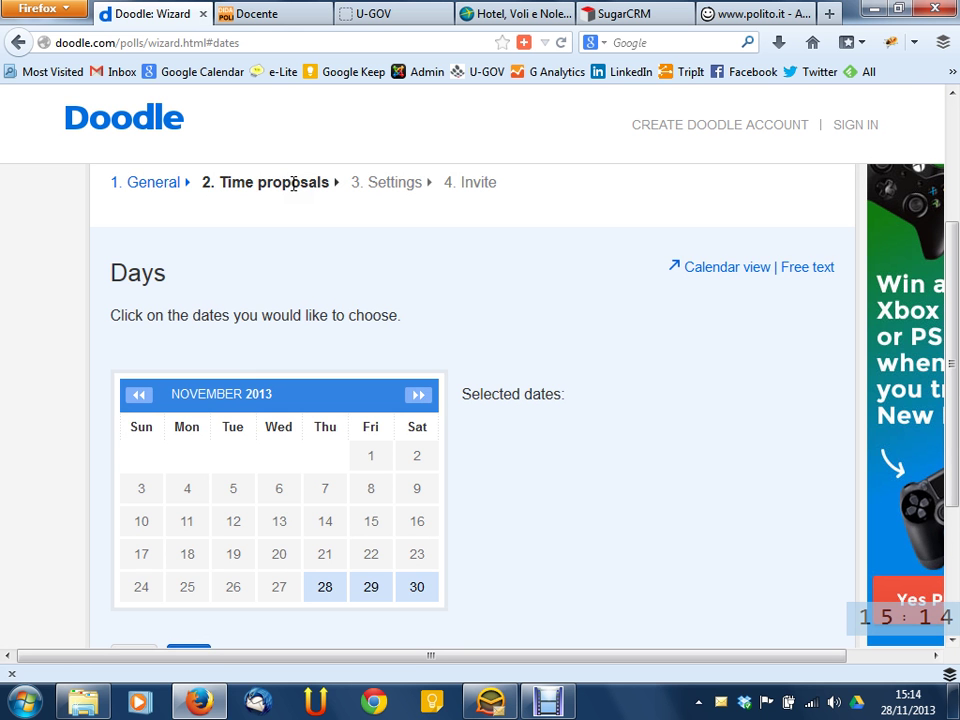
{"action": "scroll", "coordinate": [467, 246], "scroll_direction": "down", "scroll_amount": 4}
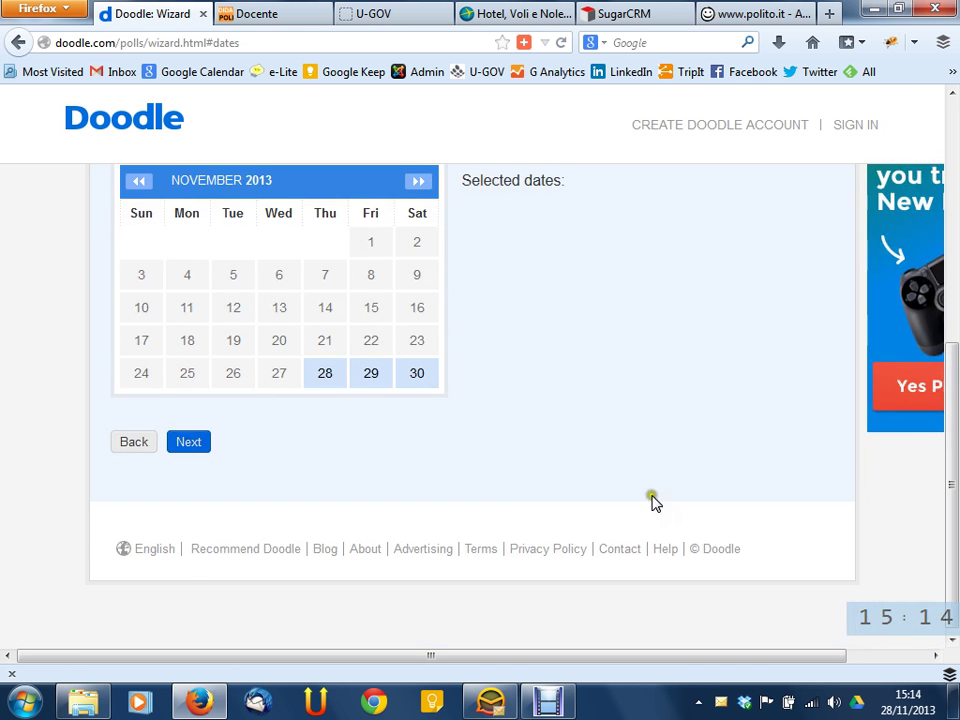
{"action": "scroll", "coordinate": [595, 399], "scroll_direction": "up", "scroll_amount": 6}
{"action": "scroll", "coordinate": [595, 399], "scroll_direction": "down", "scroll_amount": 4}
{"action": "scroll", "coordinate": [596, 396], "scroll_direction": "up", "scroll_amount": 4}
{"action": "scroll", "coordinate": [600, 370], "scroll_direction": "up", "scroll_amount": 2}
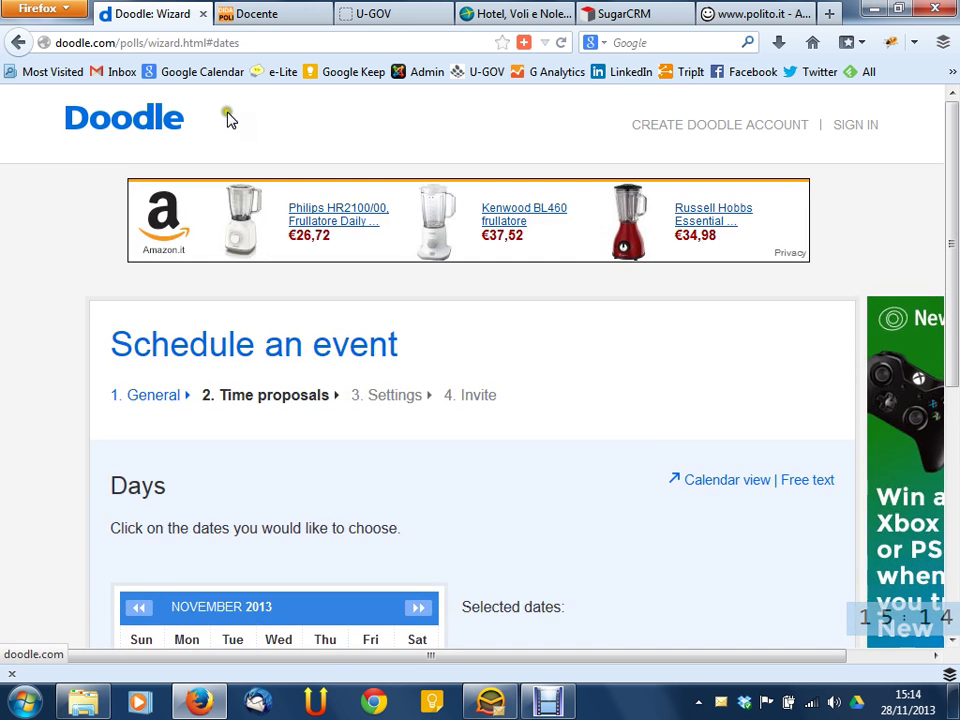
{"action": "scroll", "coordinate": [853, 255], "scroll_direction": "down", "scroll_amount": 8}
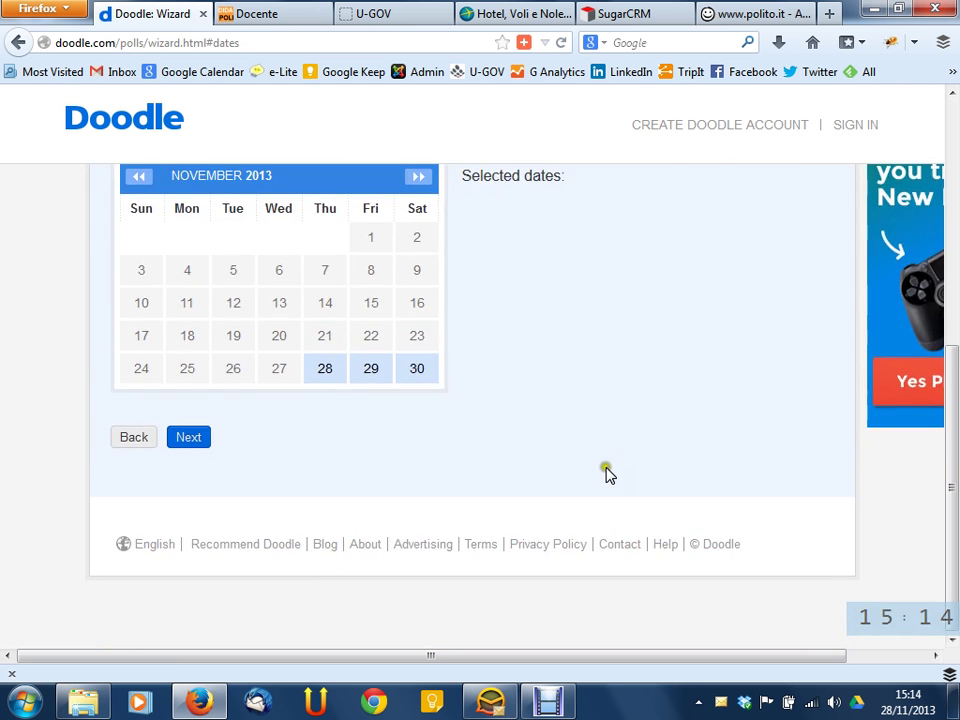
{"action": "scroll", "coordinate": [619, 465], "scroll_direction": "up", "scroll_amount": 8}
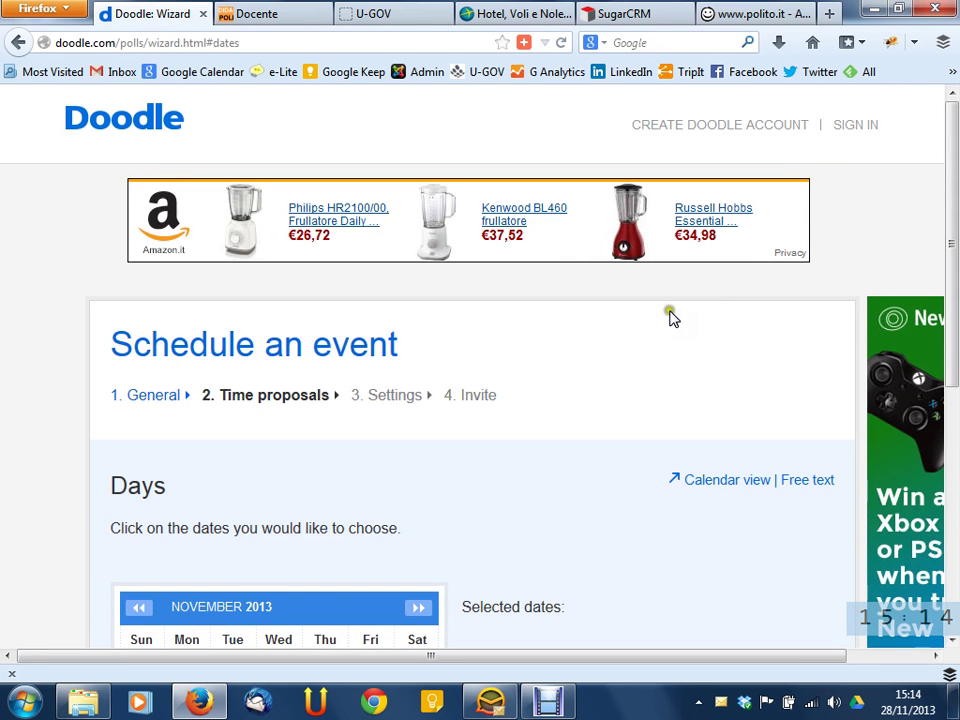
{"action": "scroll", "coordinate": [670, 320], "scroll_direction": "down", "scroll_amount": 2}
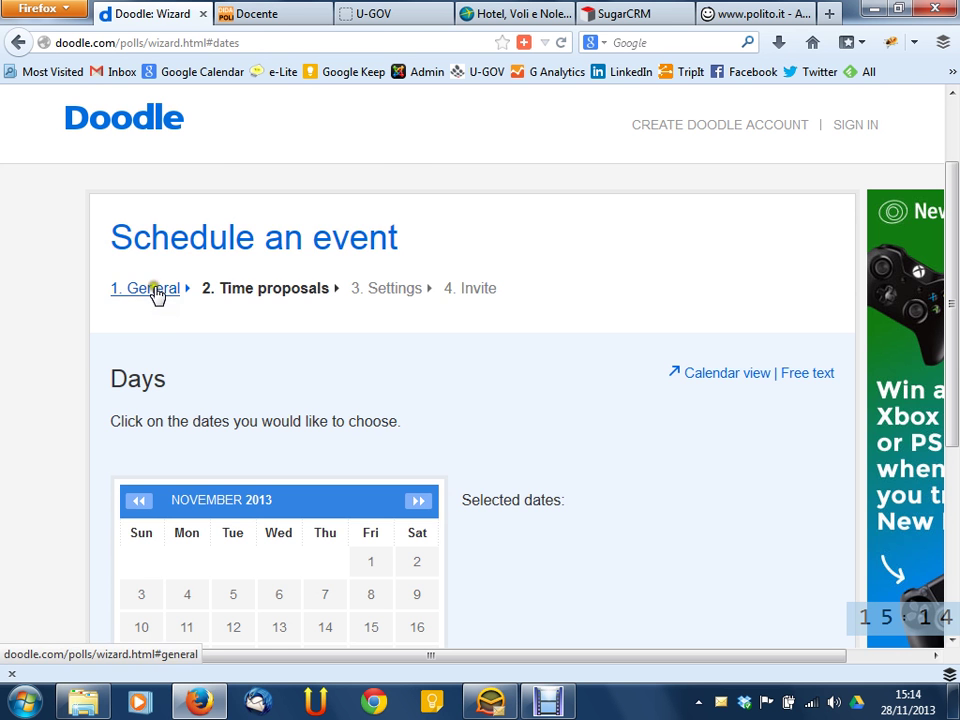
{"action": "scroll", "coordinate": [157, 295], "scroll_direction": "down", "scroll_amount": 5}
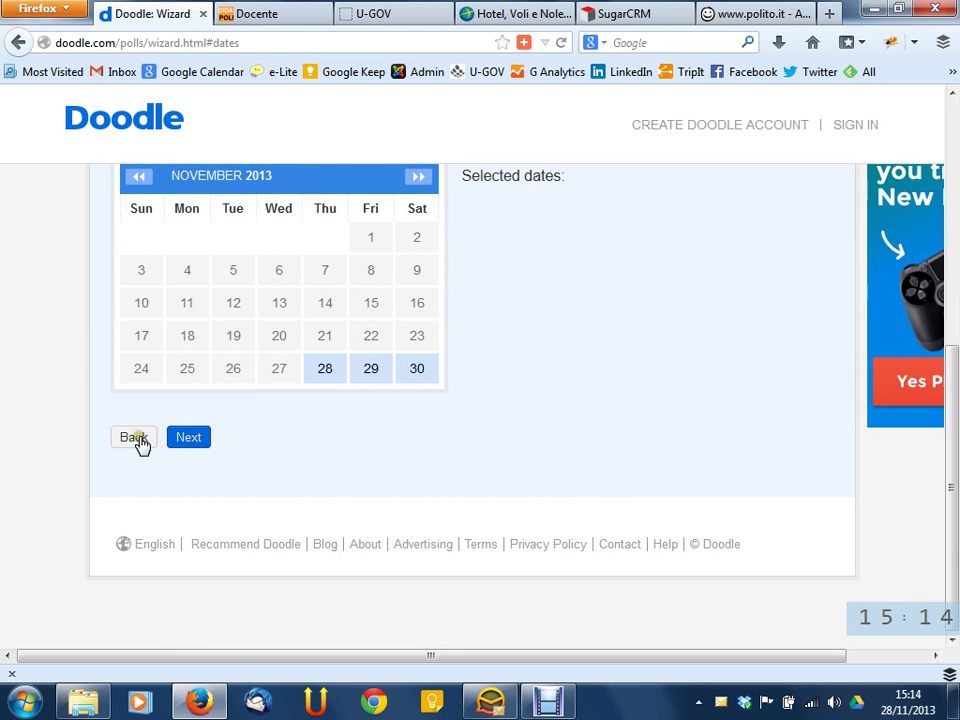
{"action": "scroll", "coordinate": [9, 418], "scroll_direction": "up", "scroll_amount": 5}
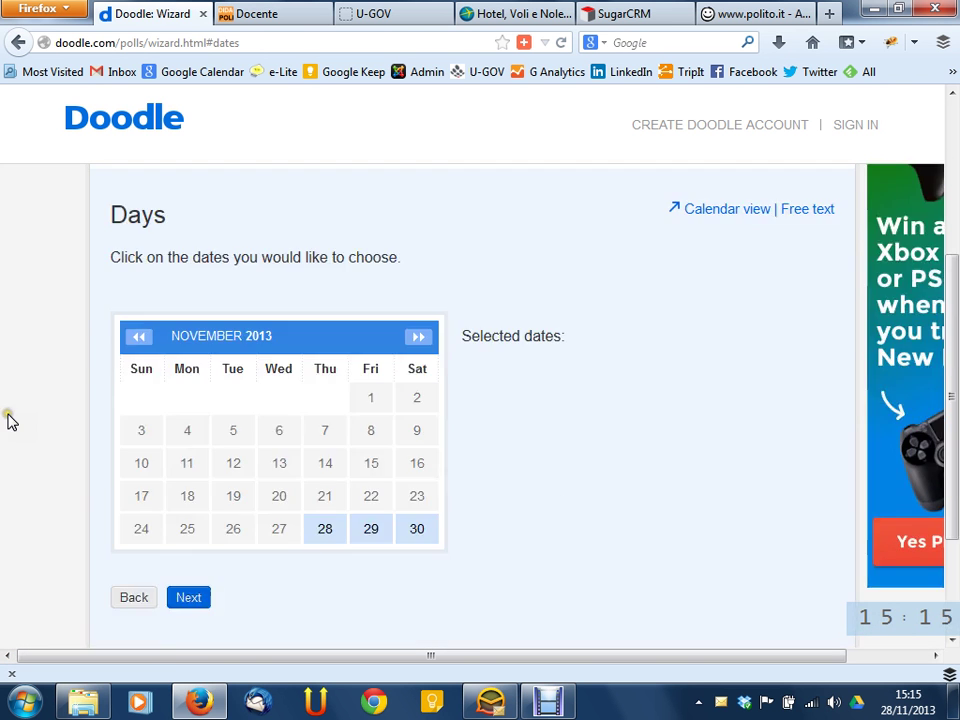
{"action": "scroll", "coordinate": [9, 418], "scroll_direction": "down", "scroll_amount": 3}
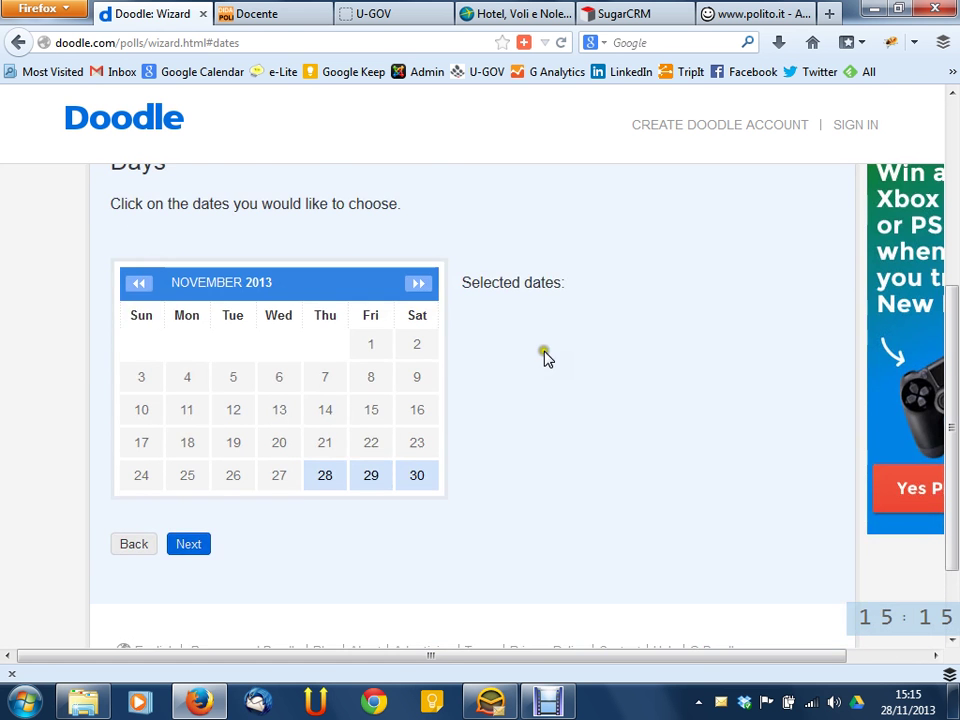
{"action": "scroll", "coordinate": [460, 390], "scroll_direction": "up", "scroll_amount": 2}
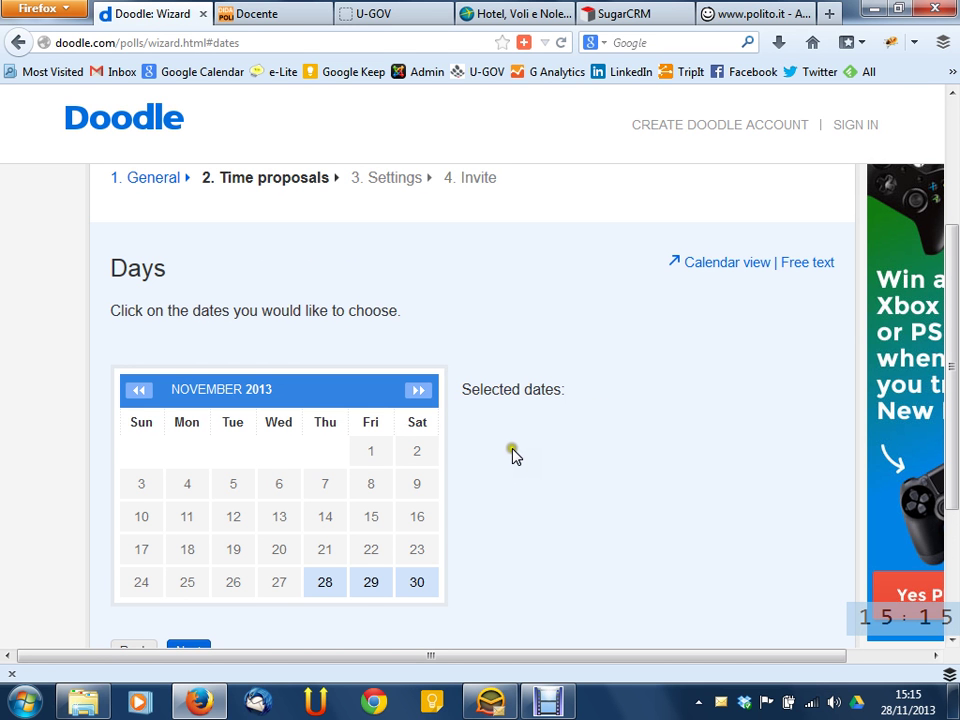
{"action": "left_click", "coordinate": [554, 451]}
{"action": "left_click", "coordinate": [540, 425]}
{"action": "left_click", "coordinate": [523, 347]}
{"action": "left_click", "coordinate": [527, 366]}
{"action": "left_click", "coordinate": [576, 372]}
{"action": "left_click", "coordinate": [579, 369]}
{"action": "left_click", "coordinate": [581, 368]}
{"action": "double_click", "coordinate": [220, 177]}
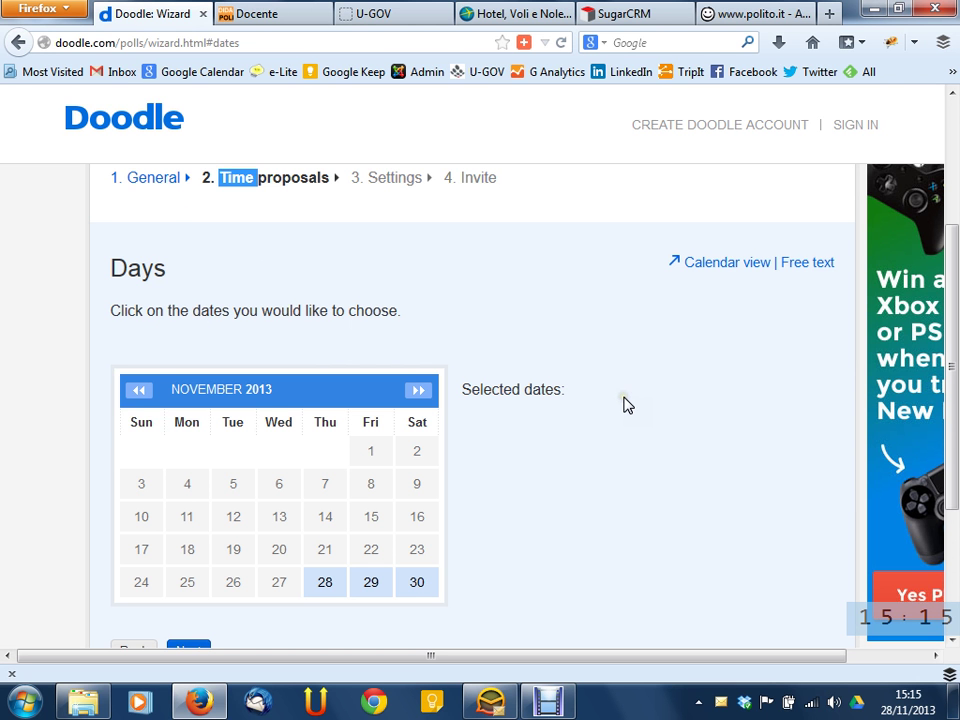
{"action": "scroll", "coordinate": [625, 403], "scroll_direction": "down", "scroll_amount": 2}
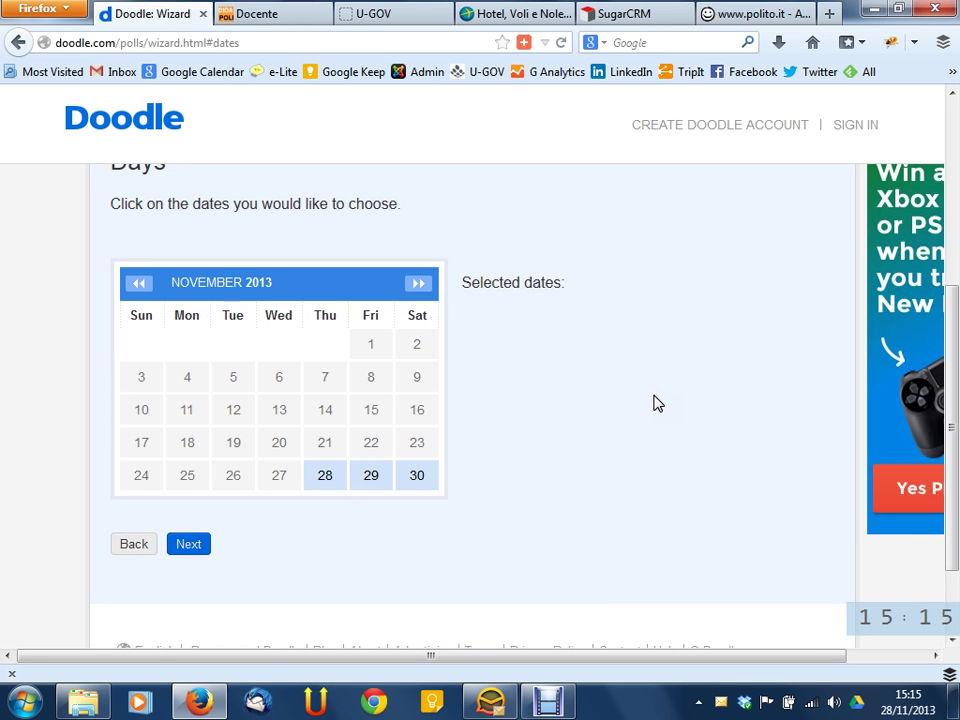
{"action": "scroll", "coordinate": [575, 323], "scroll_direction": "up", "scroll_amount": 2}
{"action": "left_click", "coordinate": [606, 332]}
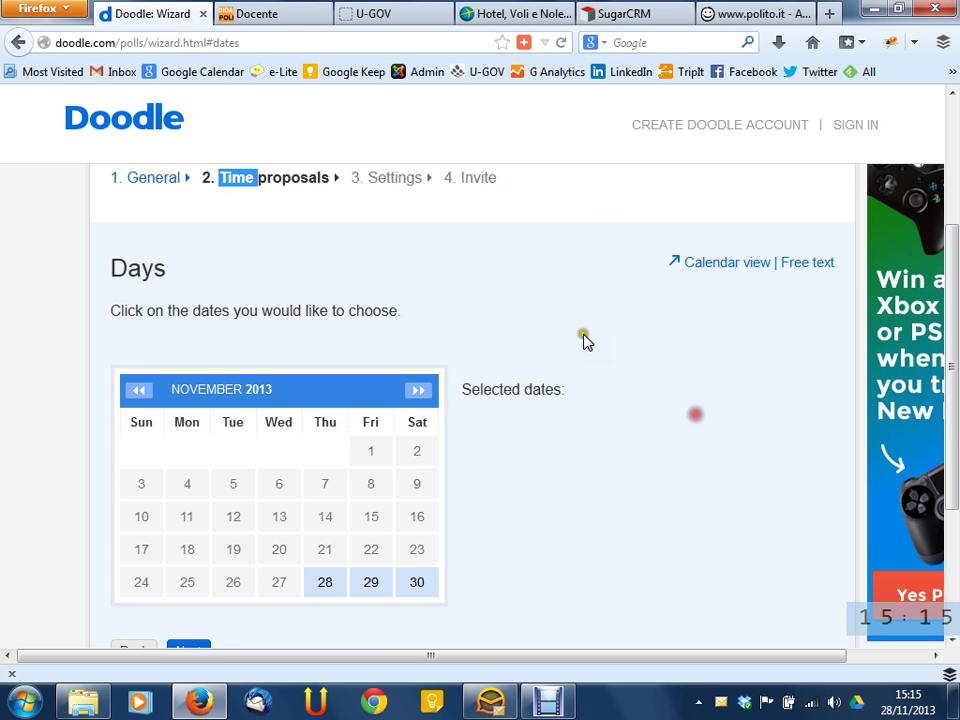
{"action": "scroll", "coordinate": [696, 420], "scroll_direction": "down", "scroll_amount": 2}
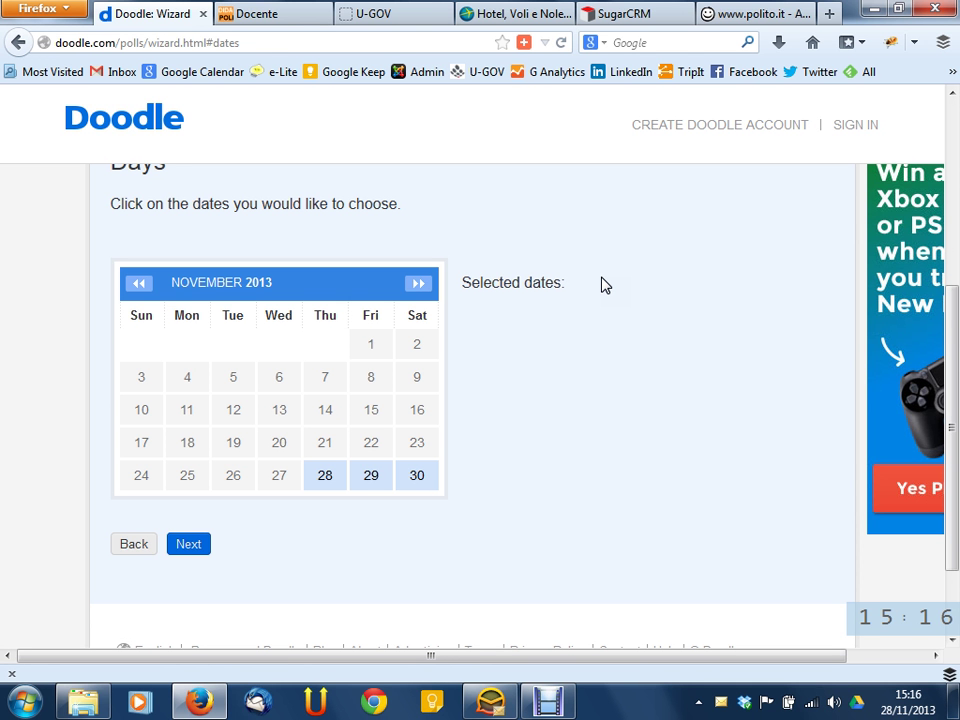
Move the calendar to December 2013 and select December 2 through 6
{"action": "left_click", "coordinate": [421, 285]}
{"action": "left_click", "coordinate": [186, 352]}
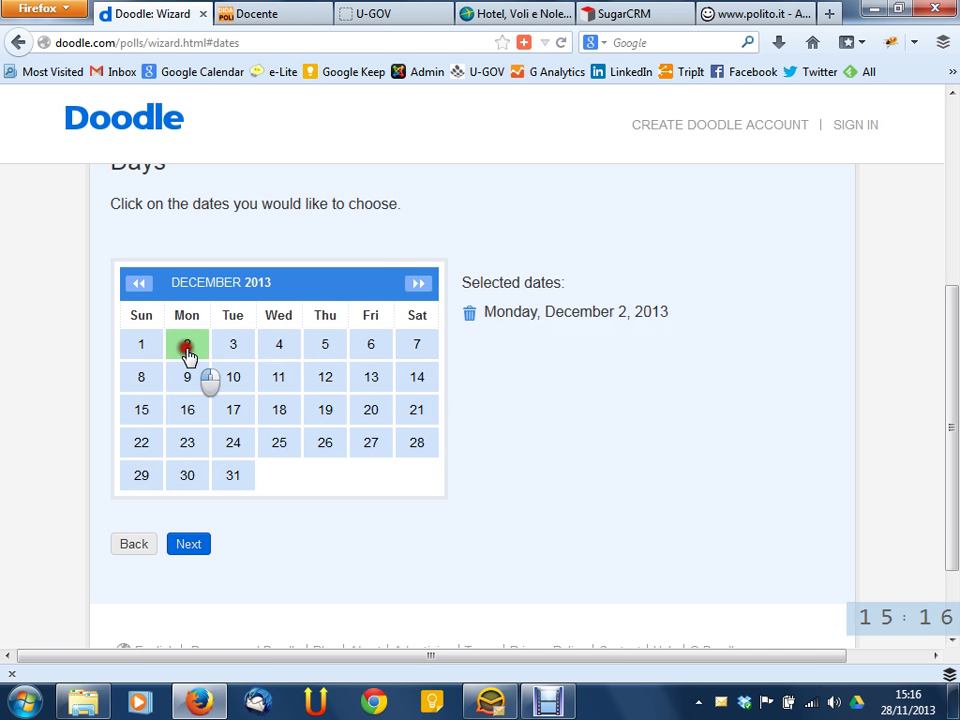
{"action": "left_click", "coordinate": [242, 346]}
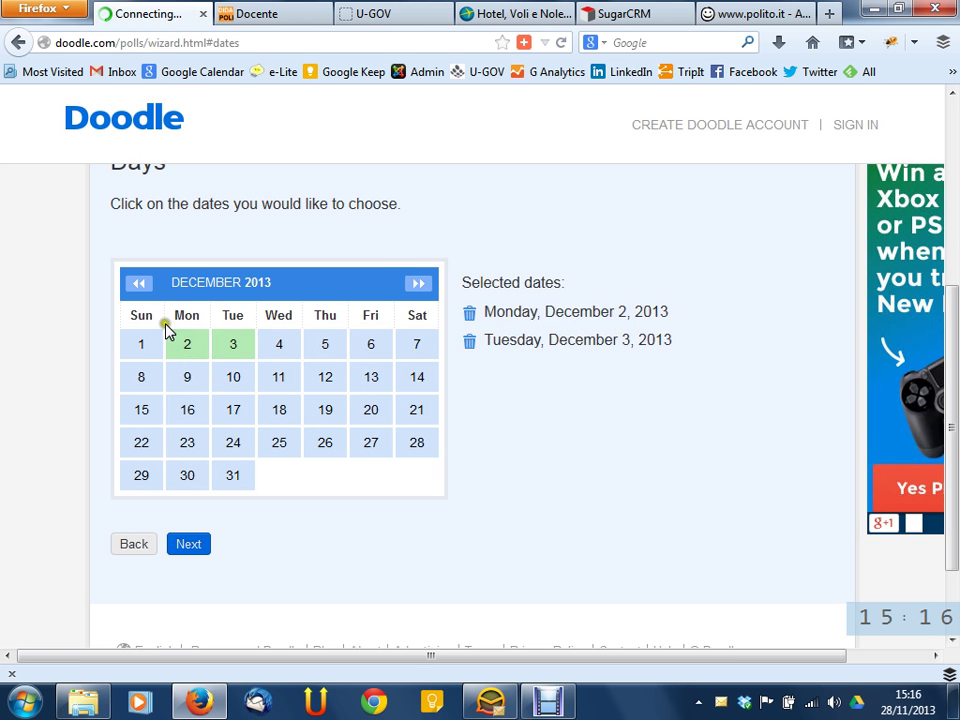
{"action": "left_click", "coordinate": [140, 284]}
{"action": "left_click", "coordinate": [418, 284]}
{"action": "left_click", "coordinate": [281, 356]}
{"action": "left_click", "coordinate": [324, 354]}
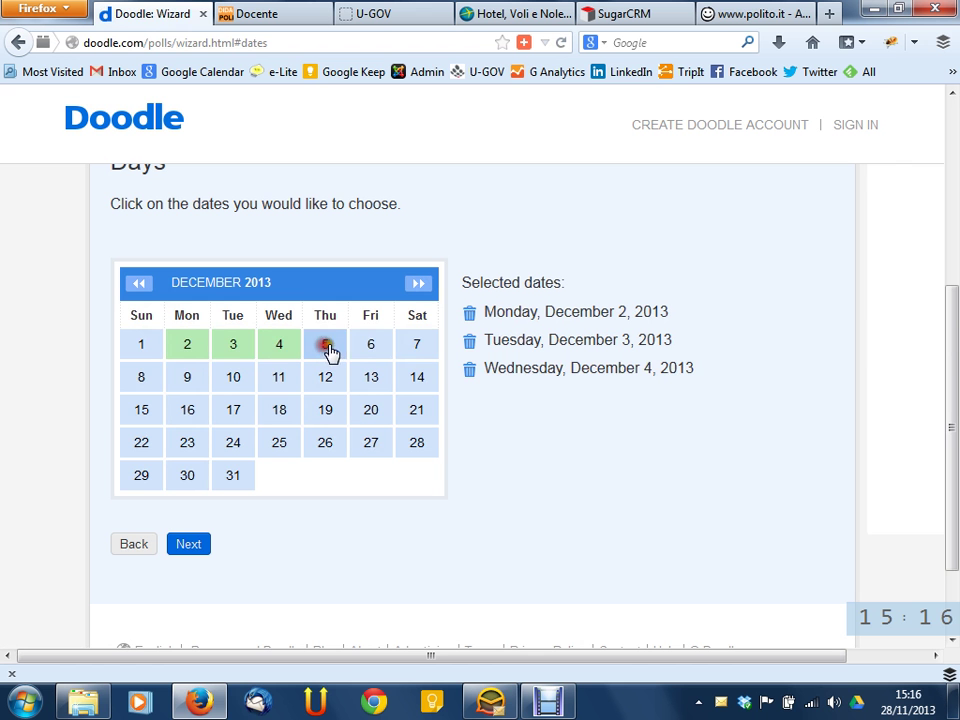
{"action": "left_click", "coordinate": [373, 354]}
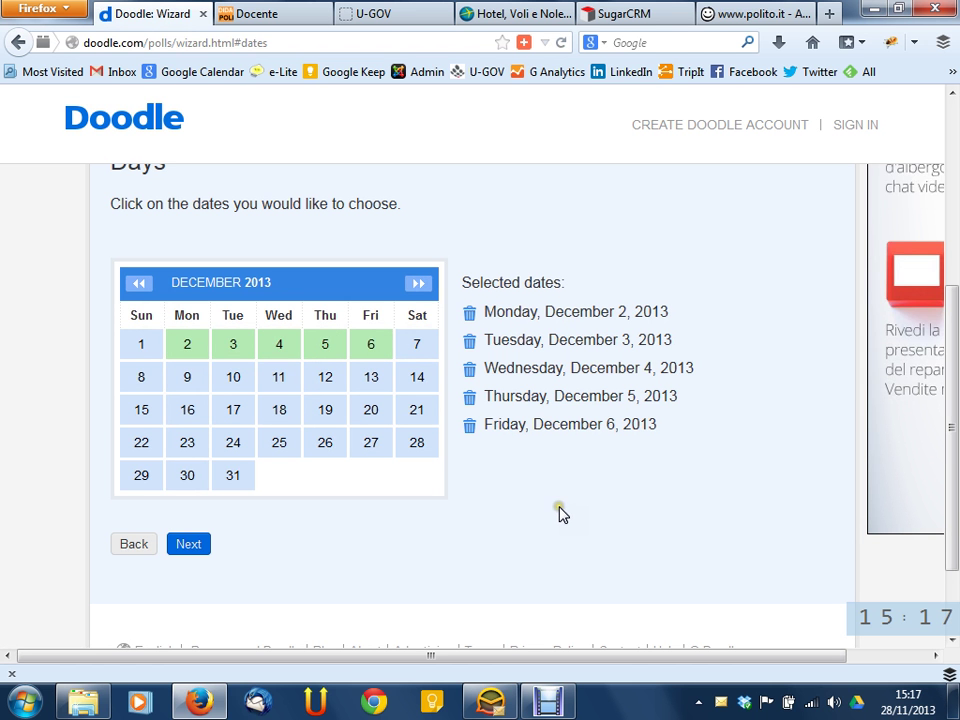
Deselect December 2–6, leaving the Selected dates list empty
{"action": "left_click", "coordinate": [187, 346]}
{"action": "left_click", "coordinate": [234, 350]}
{"action": "left_click", "coordinate": [279, 346]}
{"action": "left_click", "coordinate": [319, 348]}
{"action": "left_click", "coordinate": [368, 348]}
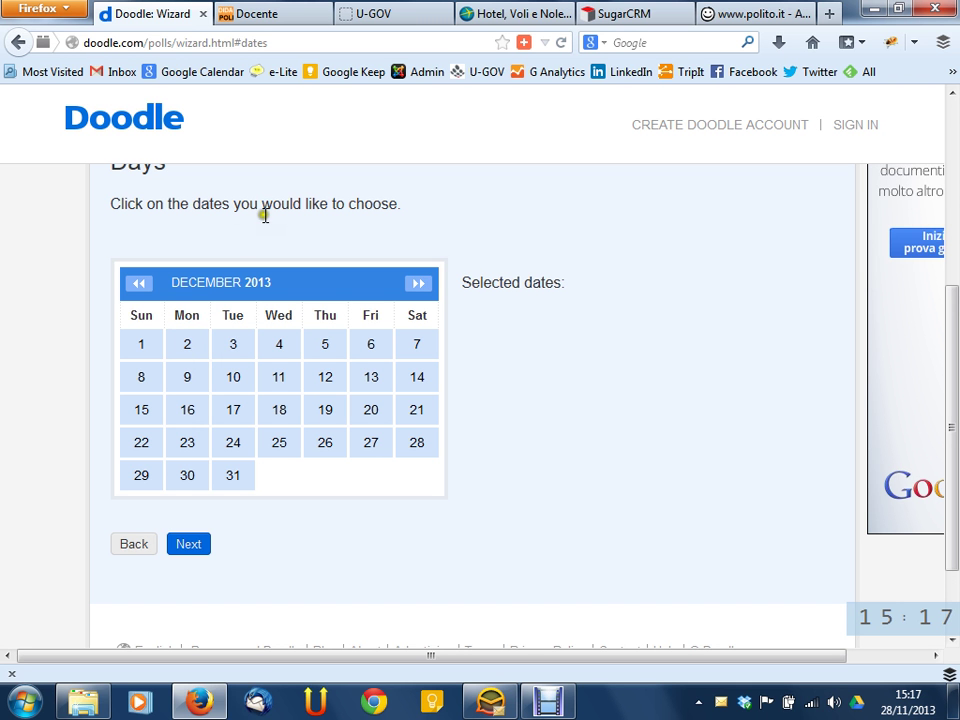
Reselect Monday December 2 and toggle Tuesday December 3 on and off several times
{"action": "left_click", "coordinate": [182, 339]}
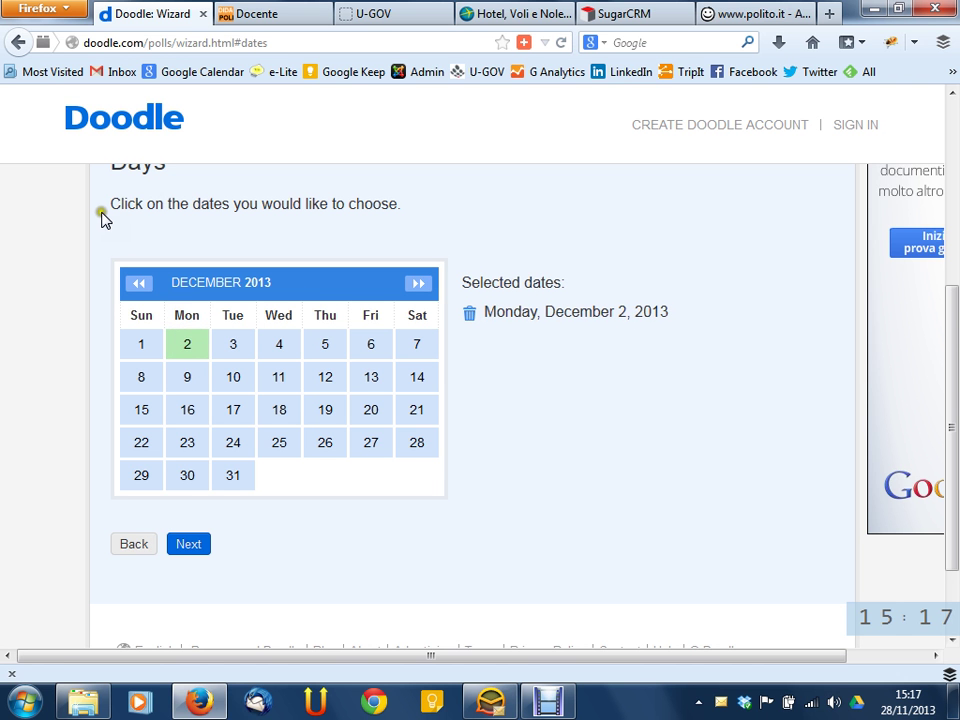
{"action": "left_click", "coordinate": [180, 203]}
{"action": "left_click", "coordinate": [183, 205]}
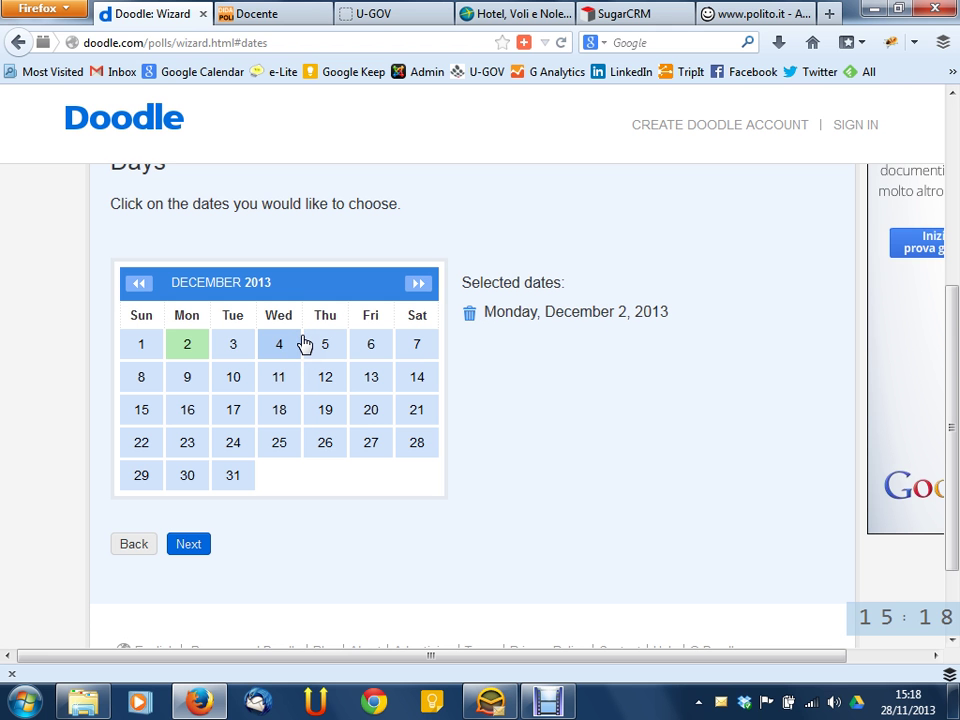
{"action": "left_click", "coordinate": [236, 350]}
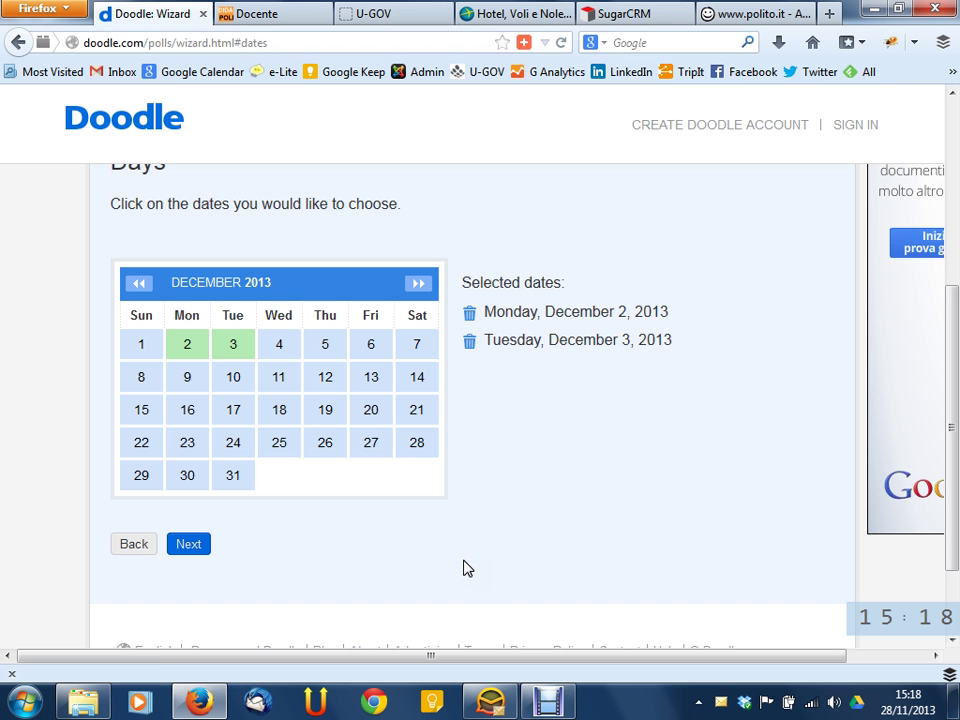
{"action": "left_click", "coordinate": [471, 344]}
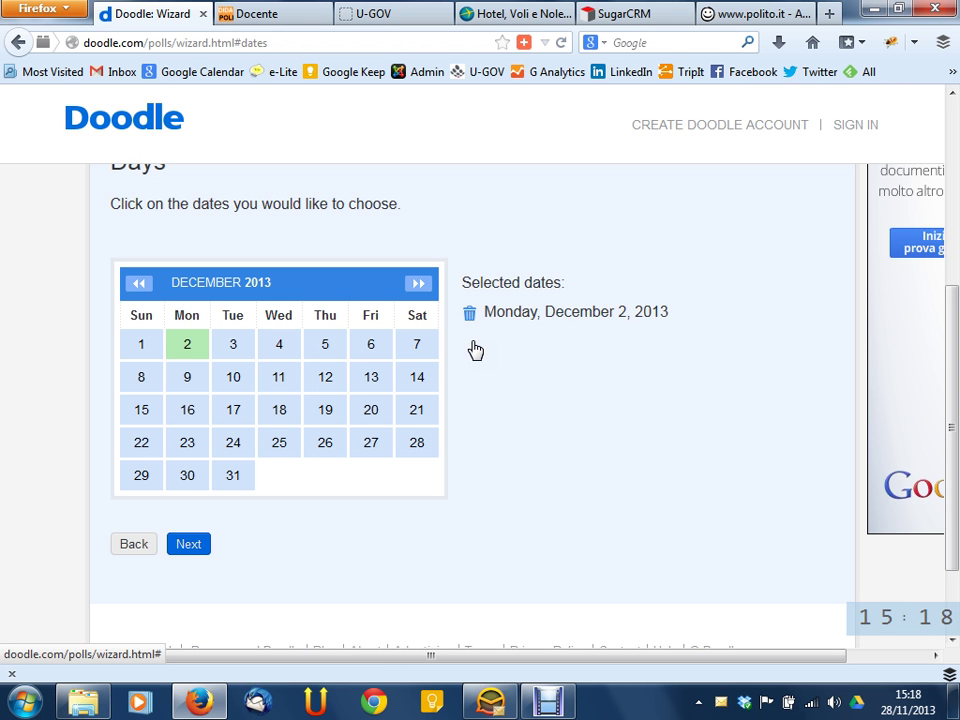
{"action": "left_click", "coordinate": [233, 345]}
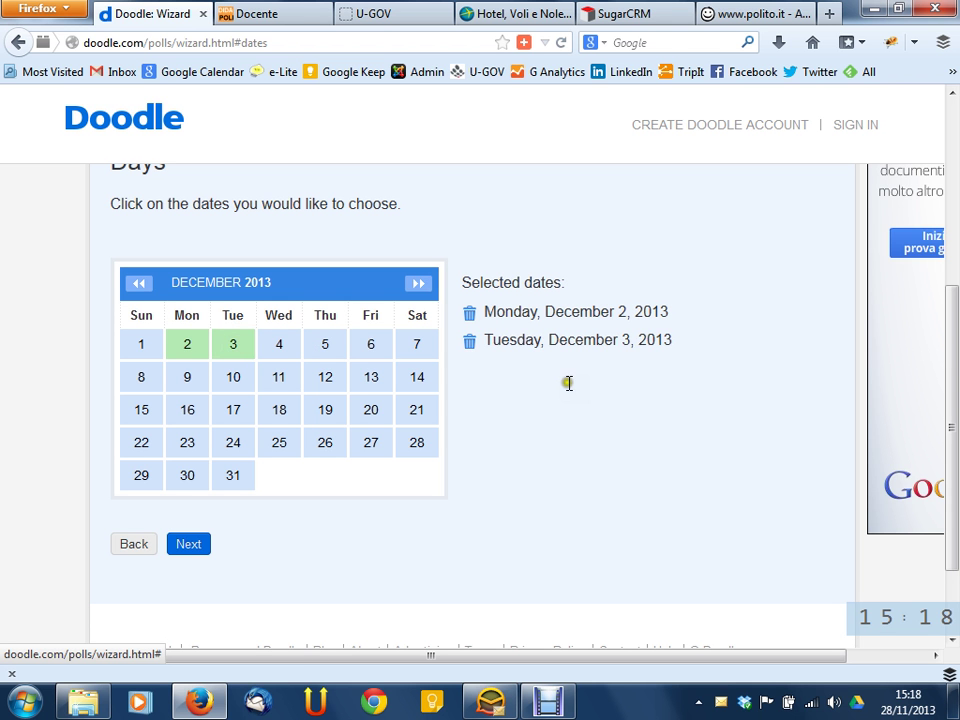
{"action": "left_click", "coordinate": [240, 346]}
{"action": "left_click", "coordinate": [240, 346]}
{"action": "left_click", "coordinate": [240, 346]}
{"action": "left_click", "coordinate": [241, 346]}
{"action": "left_click", "coordinate": [242, 347]}
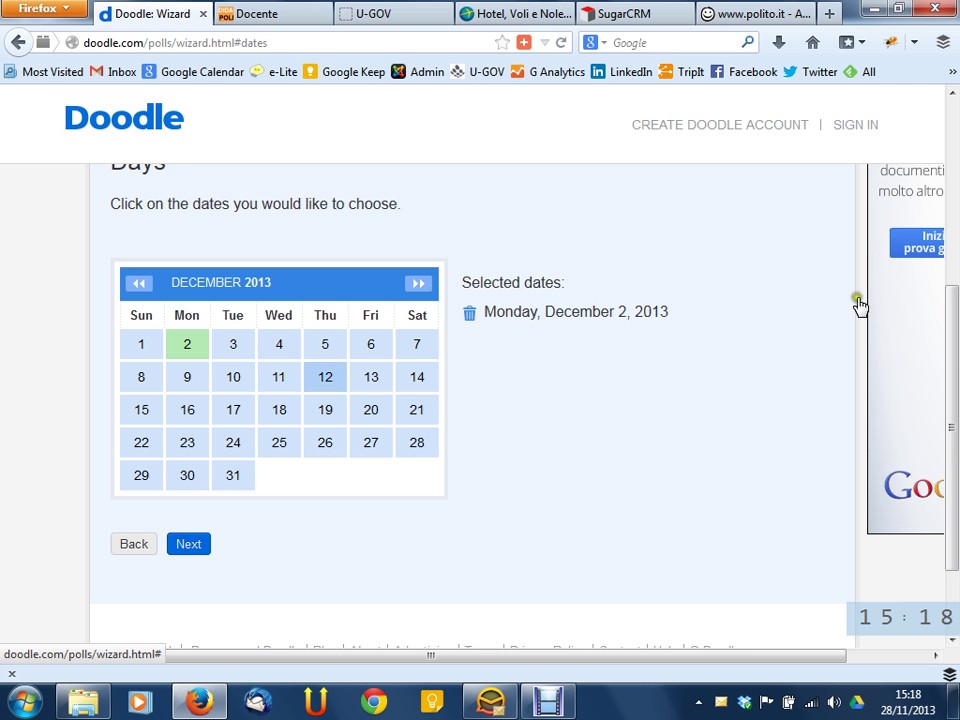
Add December 3, 4, 5 and 6 so all five days Dec 2–6 are selected
{"action": "left_click", "coordinate": [250, 352]}
{"action": "left_click", "coordinate": [297, 353]}
{"action": "left_click", "coordinate": [347, 353]}
{"action": "left_click", "coordinate": [384, 353]}
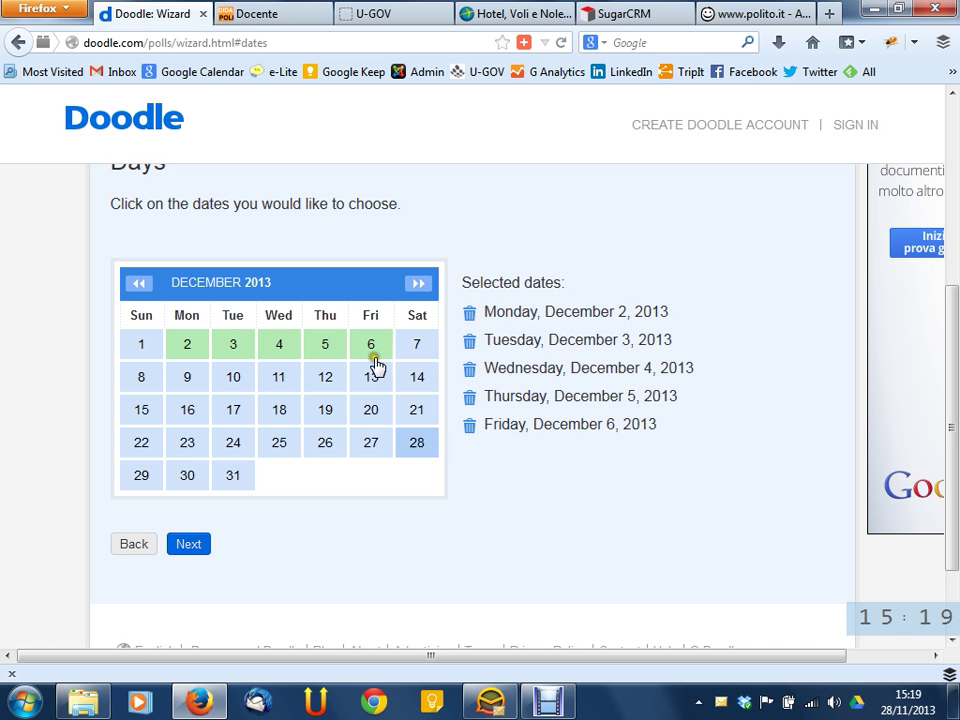
{"action": "left_click", "coordinate": [281, 350]}
{"action": "left_click", "coordinate": [283, 352]}
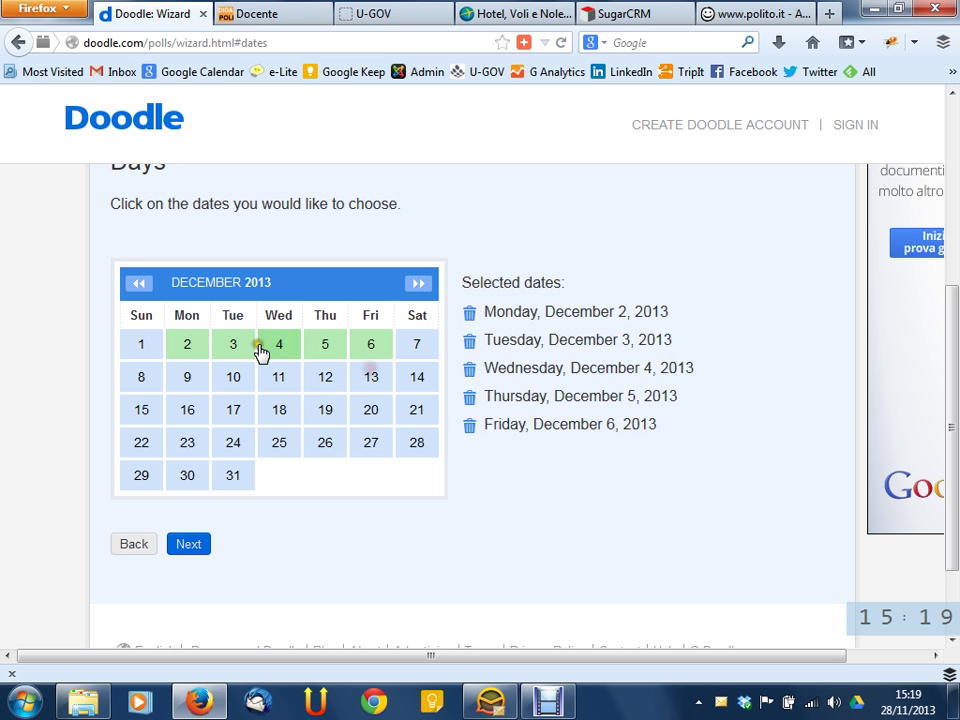
{"action": "left_click", "coordinate": [284, 352]}
{"action": "left_click", "coordinate": [283, 352]}
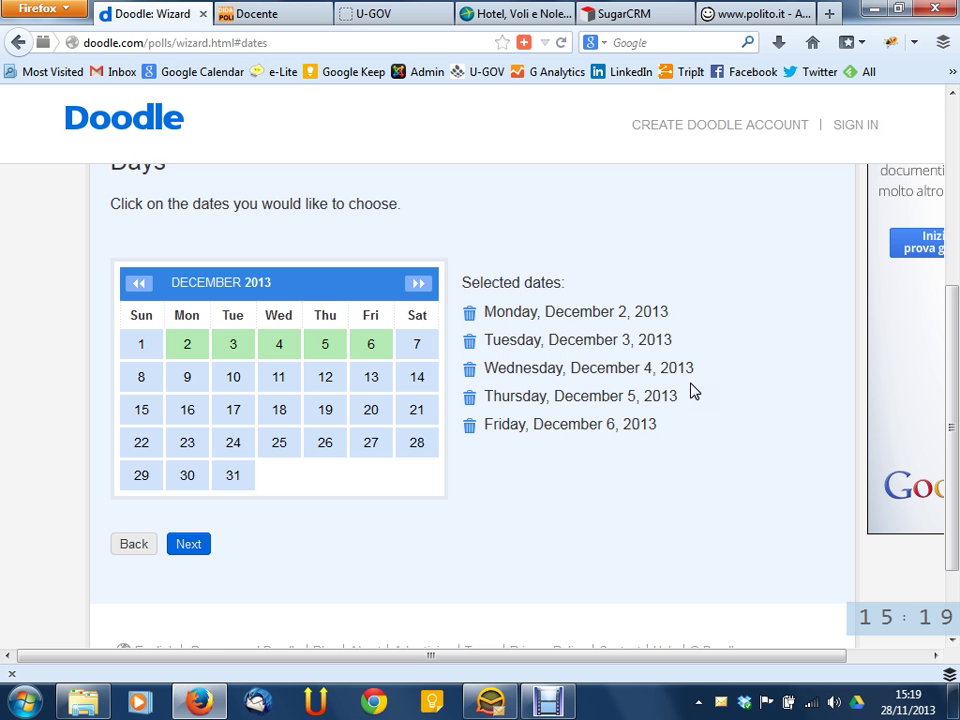
{"action": "scroll", "coordinate": [707, 293], "scroll_direction": "up", "scroll_amount": 1}
{"action": "scroll", "coordinate": [707, 293], "scroll_direction": "up", "scroll_amount": 4}
{"action": "left_click", "coordinate": [317, 400]}
{"action": "scroll", "coordinate": [395, 372], "scroll_direction": "down", "scroll_amount": 4}
{"action": "left_click", "coordinate": [137, 548]}
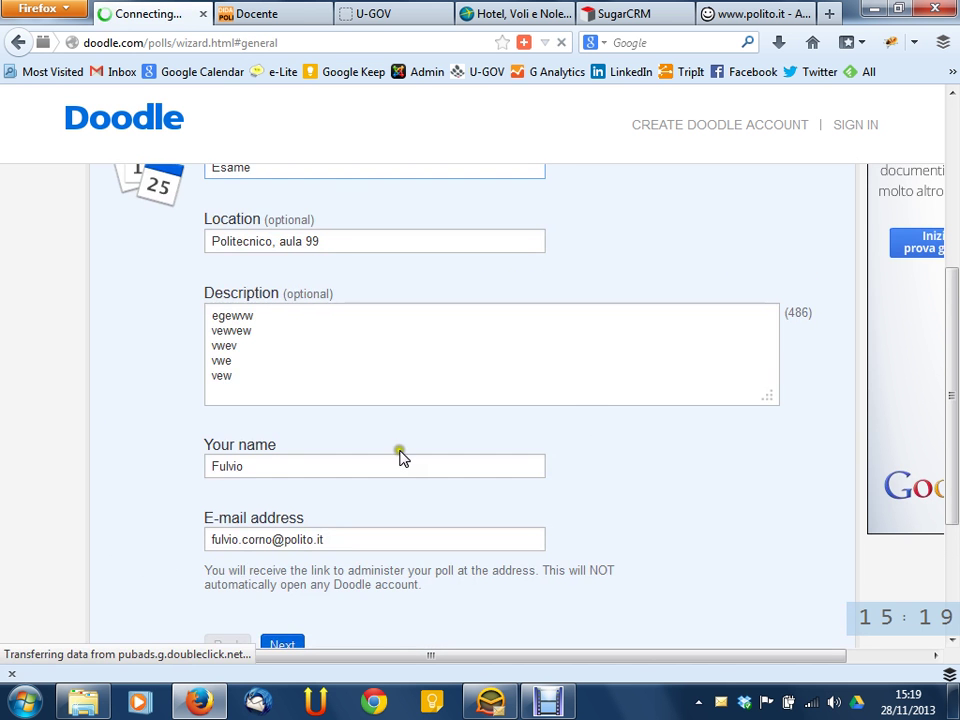
{"action": "scroll", "coordinate": [574, 407], "scroll_direction": "down", "scroll_amount": 4}
{"action": "scroll", "coordinate": [574, 410], "scroll_direction": "up", "scroll_amount": 4}
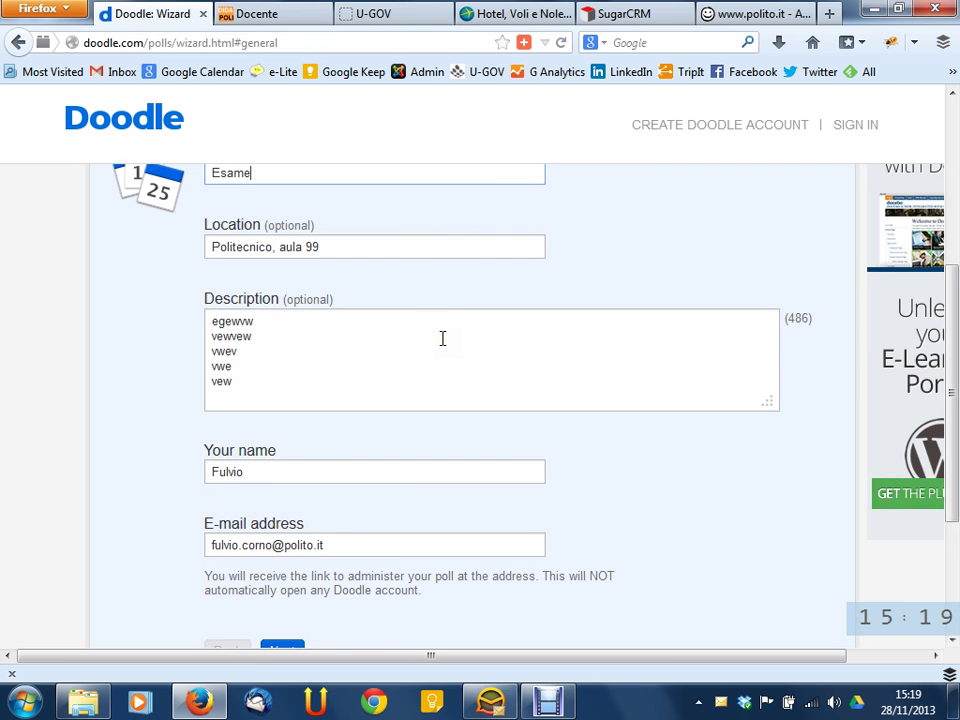
{"action": "scroll", "coordinate": [439, 340], "scroll_direction": "down", "scroll_amount": 4}
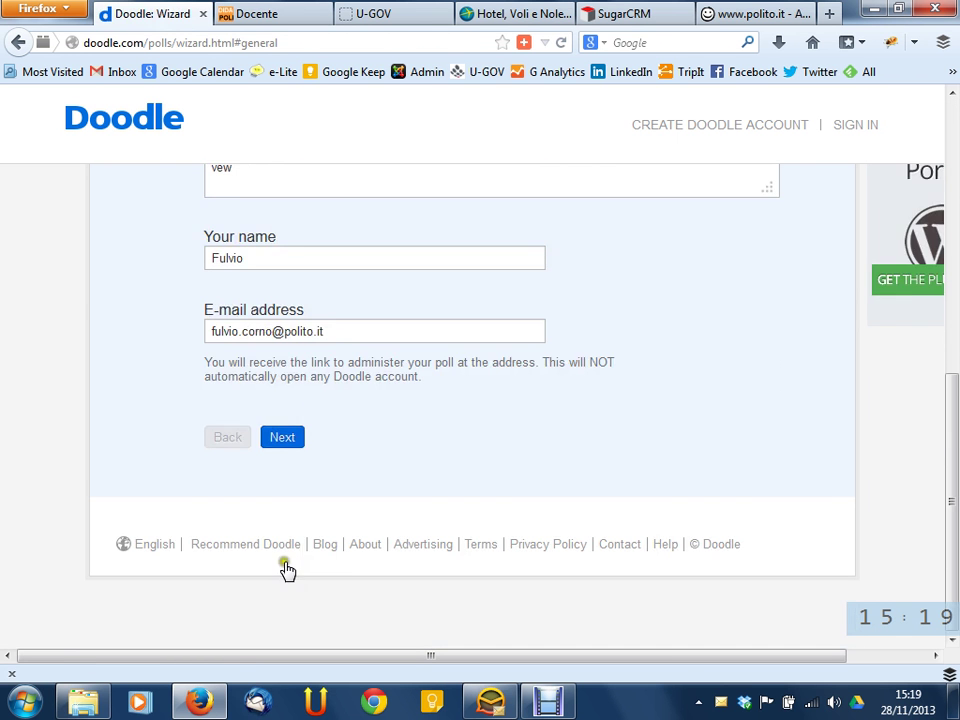
{"action": "left_click", "coordinate": [281, 437]}
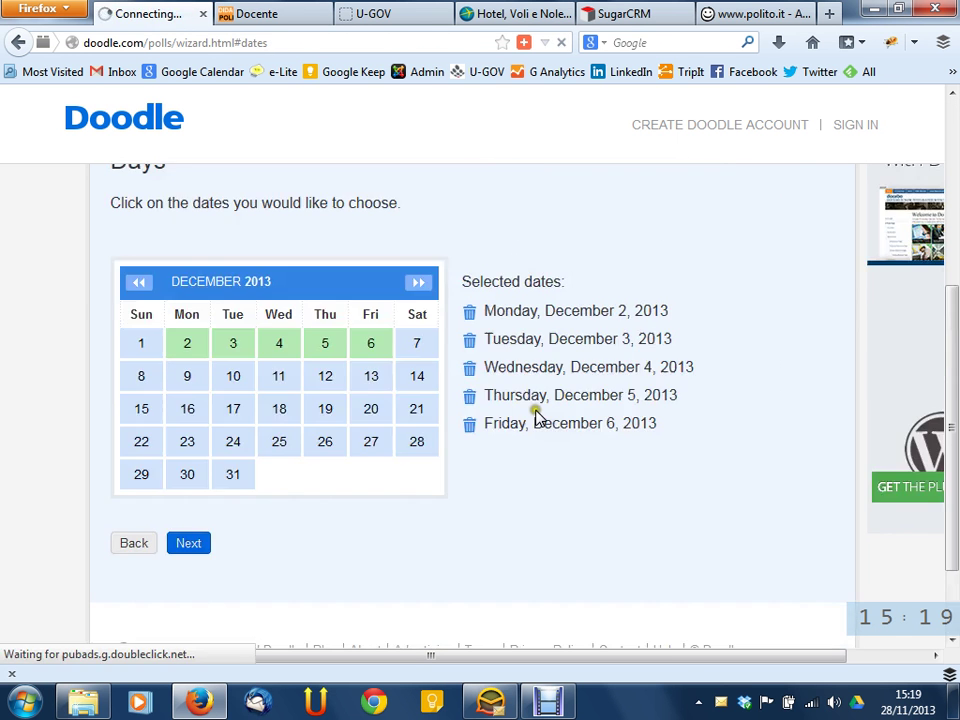
{"action": "scroll", "coordinate": [589, 390], "scroll_direction": "down", "scroll_amount": 3}
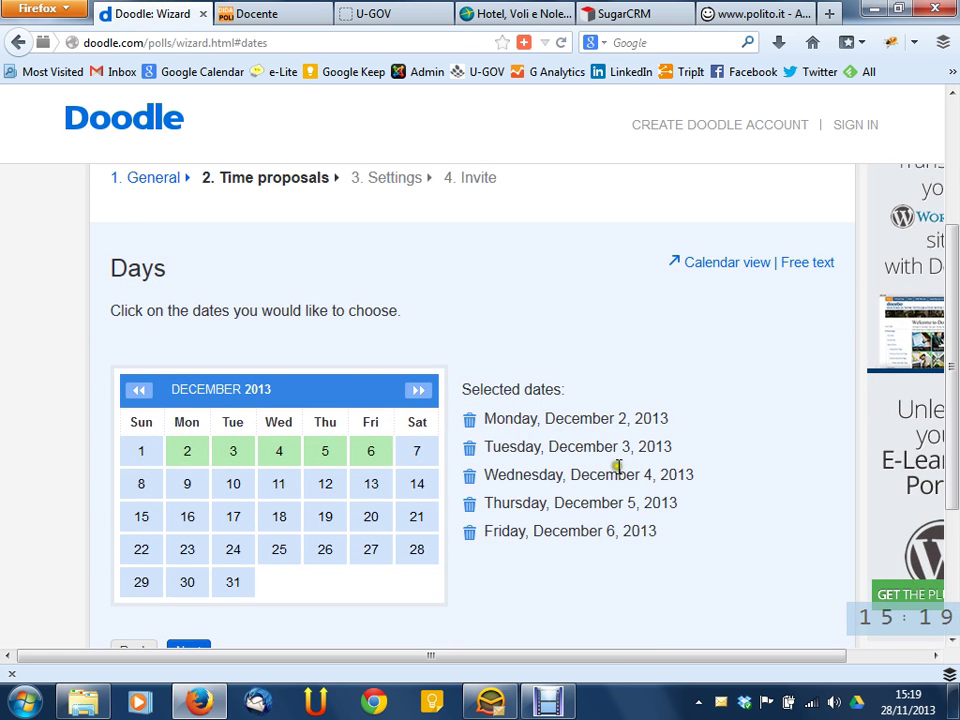
{"action": "scroll", "coordinate": [532, 433], "scroll_direction": "down", "scroll_amount": 2}
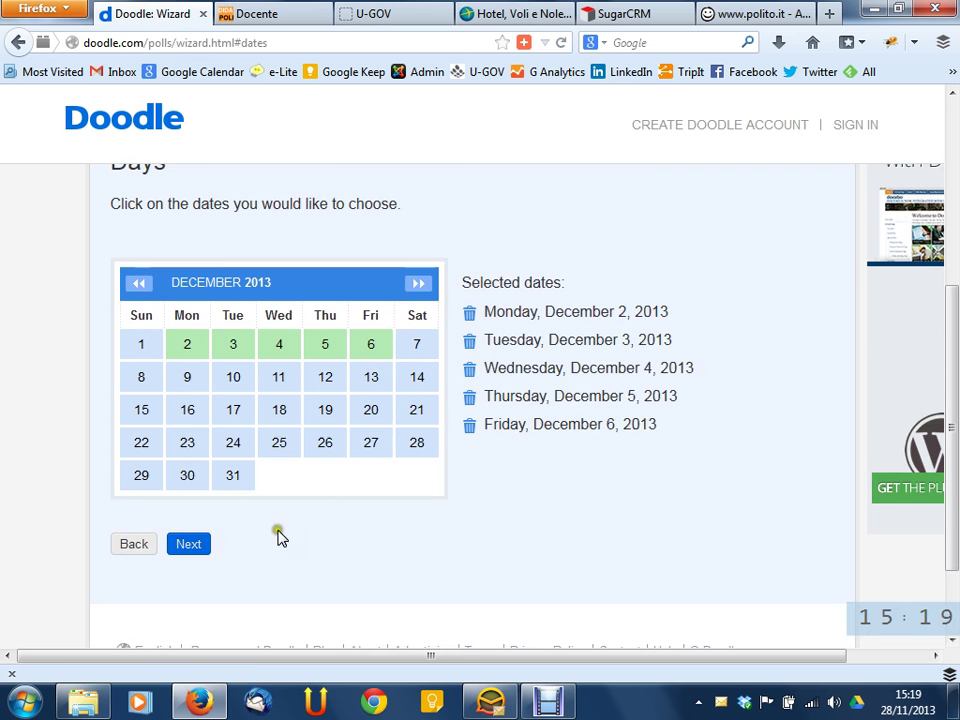
Advance to the Times grid with empty Time 1–3 slots for Mon 12/2 through Fri 12/6
{"action": "left_click", "coordinate": [189, 547]}
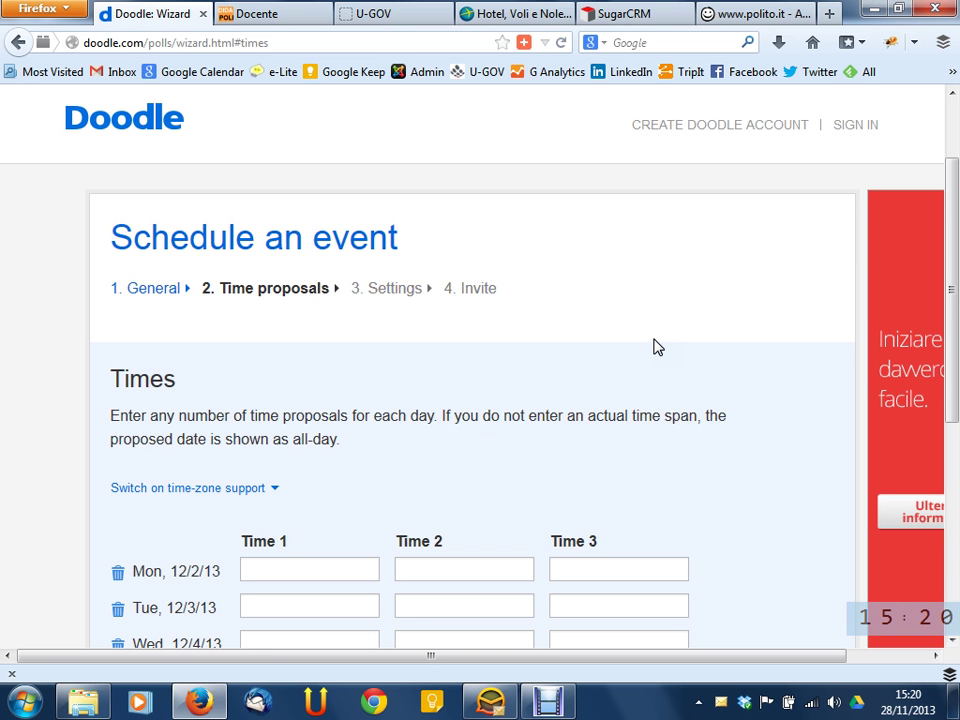
{"action": "scroll", "coordinate": [657, 346], "scroll_direction": "down", "scroll_amount": 2}
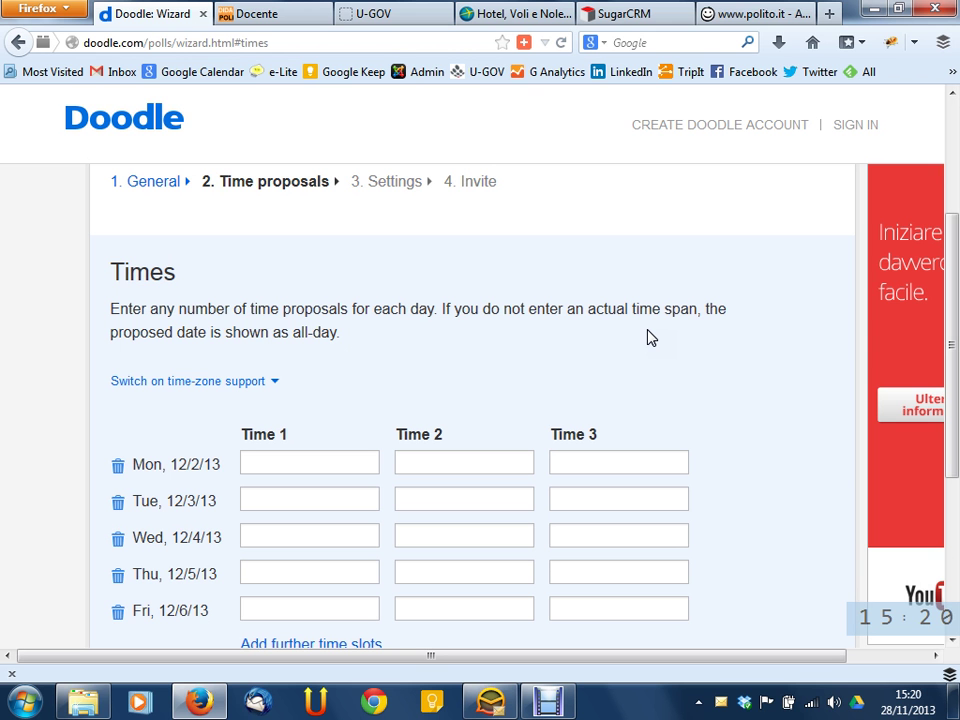
{"action": "left_click", "coordinate": [435, 213]}
{"action": "left_click_drag", "start_coordinate": [218, 181], "coordinate": [332, 185]}
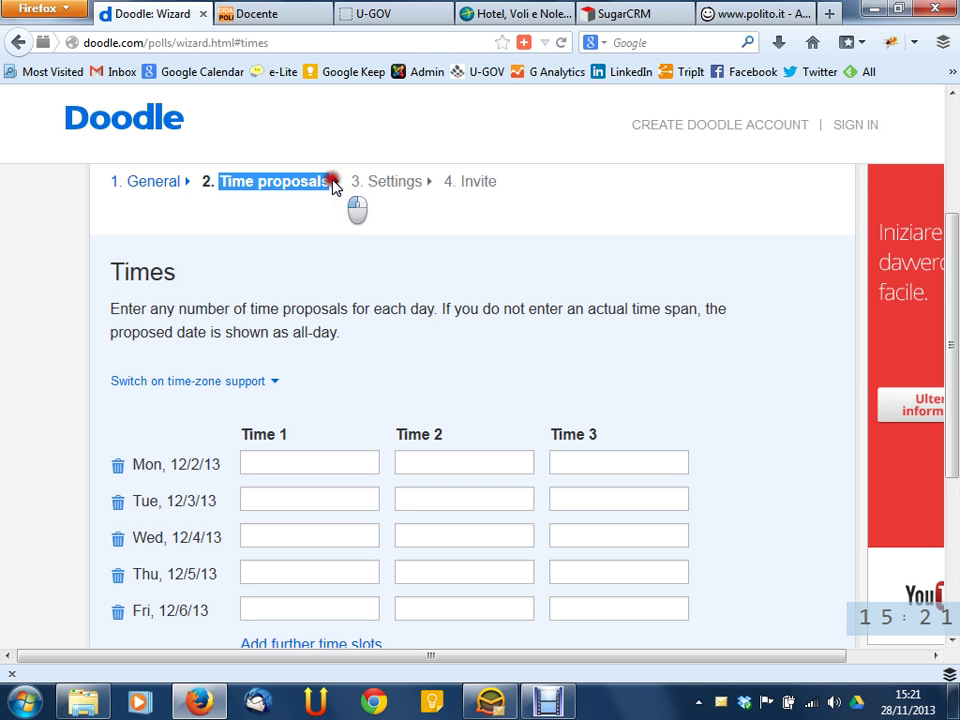
{"action": "left_click", "coordinate": [332, 184]}
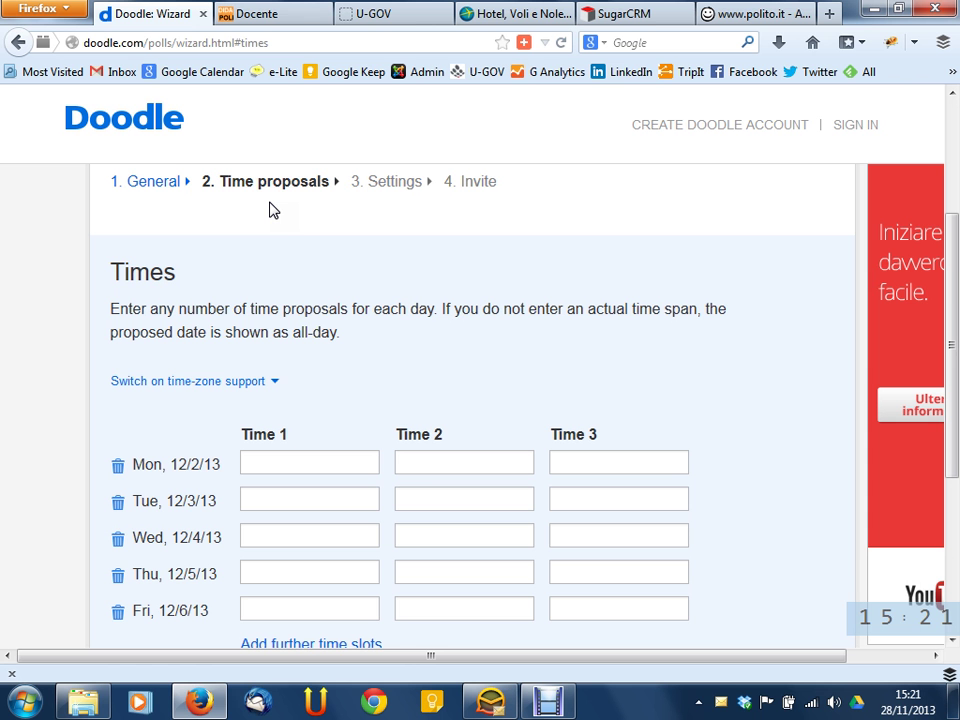
{"action": "left_click_drag", "start_coordinate": [216, 181], "coordinate": [329, 182]}
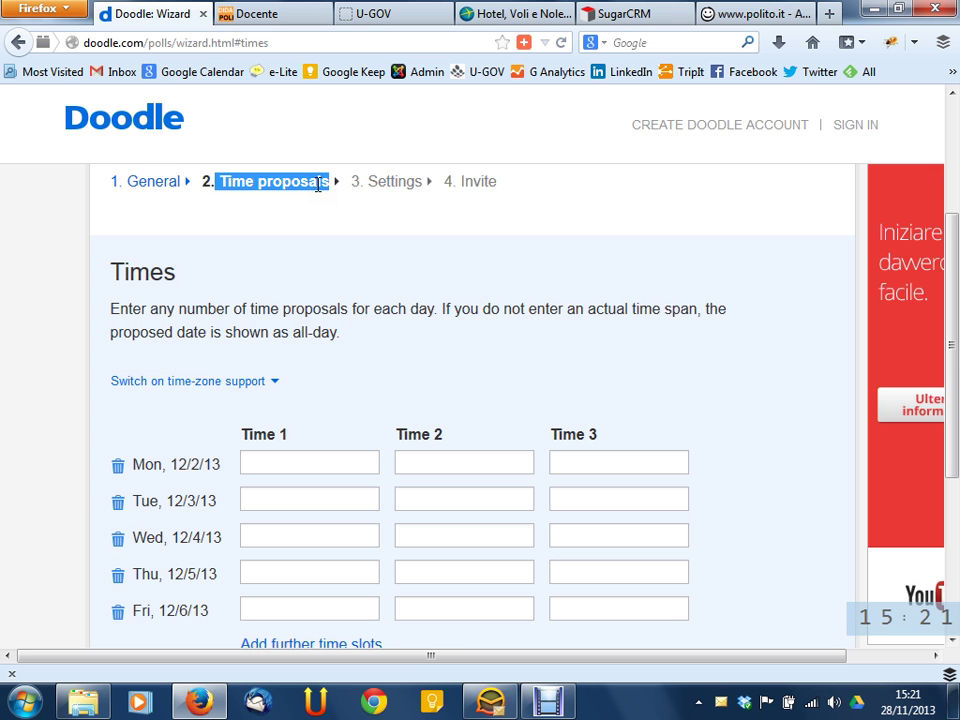
{"action": "left_click", "coordinate": [350, 304]}
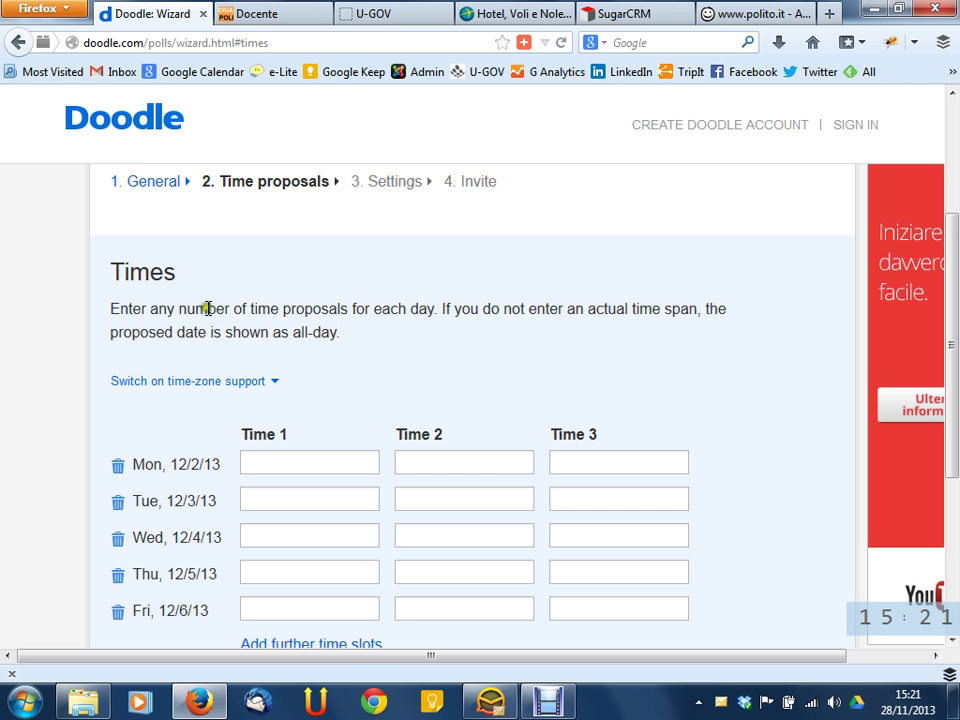
{"action": "scroll", "coordinate": [208, 307], "scroll_direction": "down", "scroll_amount": 3}
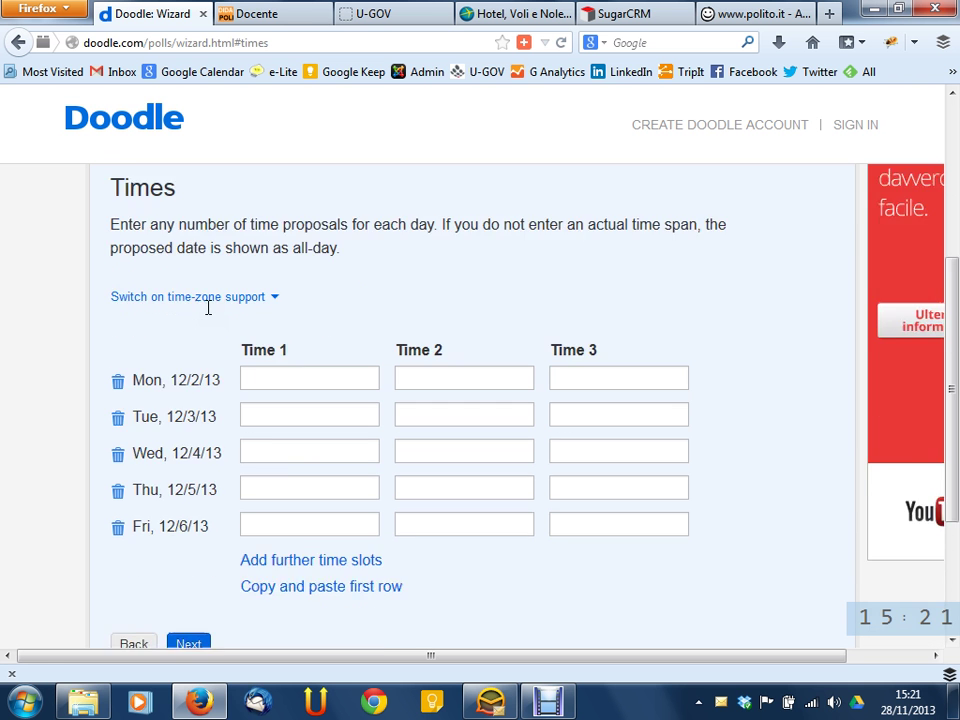
{"action": "scroll", "coordinate": [342, 267], "scroll_direction": "up", "scroll_amount": 1}
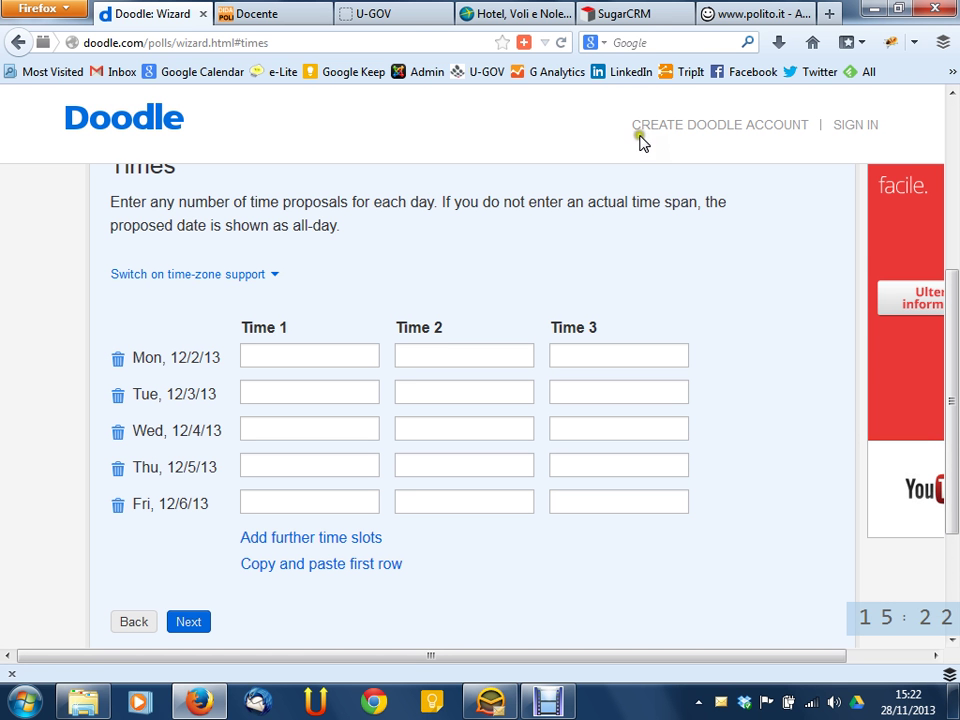
{"action": "left_click", "coordinate": [348, 358]}
{"action": "left_click", "coordinate": [444, 350]}
{"action": "left_click", "coordinate": [593, 364]}
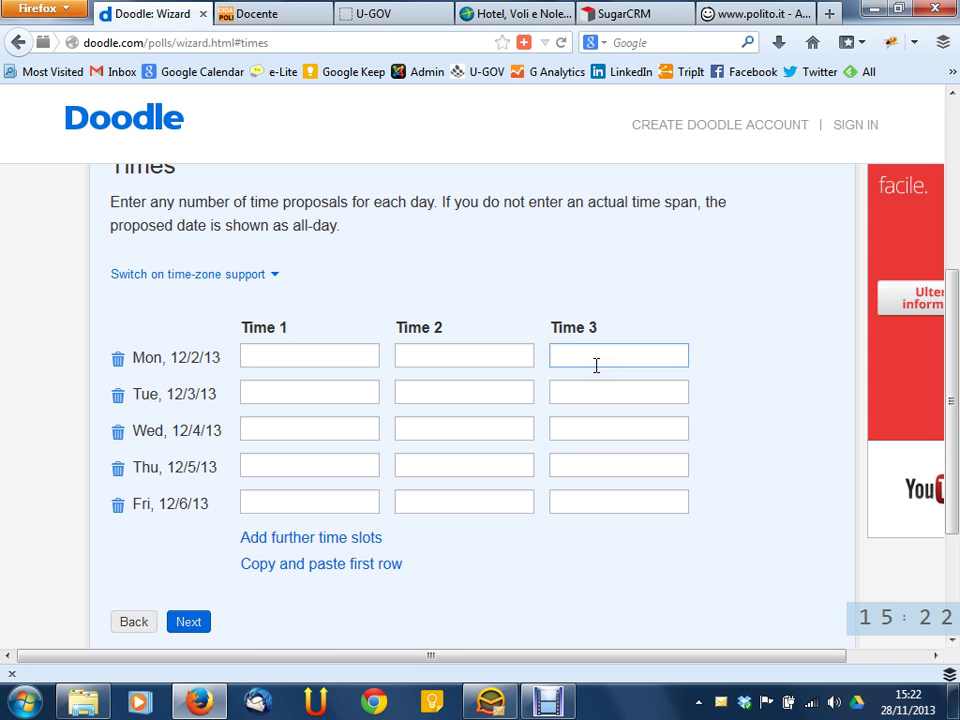
{"action": "left_click", "coordinate": [595, 362]}
{"action": "left_click", "coordinate": [592, 362]}
{"action": "left_click_drag", "start_coordinate": [111, 202], "coordinate": [426, 197]}
{"action": "left_click", "coordinate": [214, 208]}
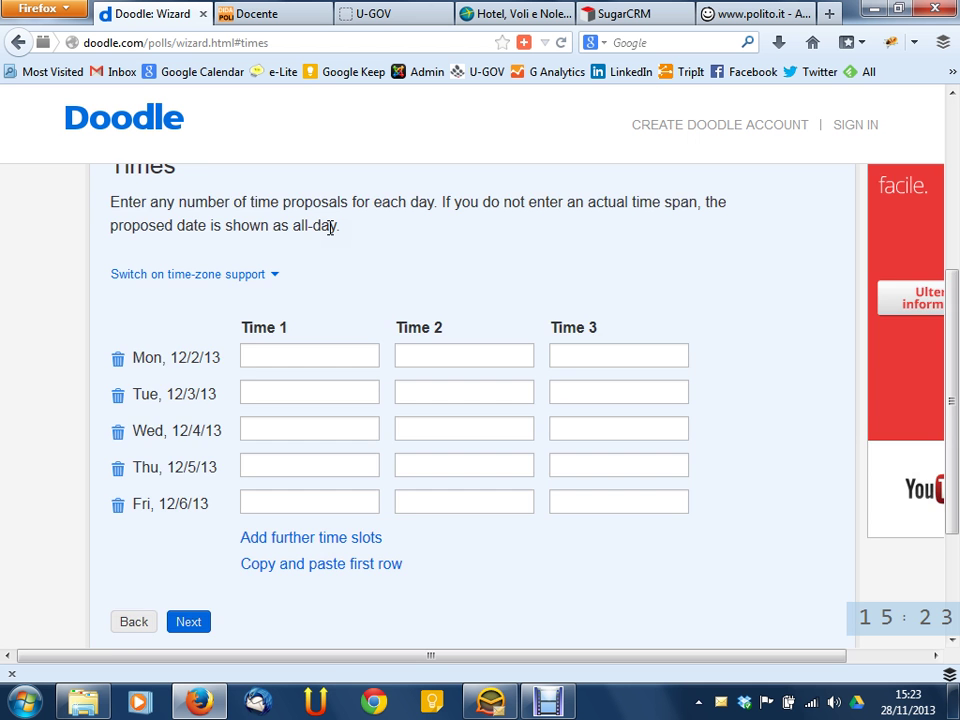
{"action": "scroll", "coordinate": [366, 261], "scroll_direction": "down", "scroll_amount": 3}
{"action": "scroll", "coordinate": [366, 261], "scroll_direction": "up", "scroll_amount": 7}
{"action": "scroll", "coordinate": [366, 261], "scroll_direction": "down", "scroll_amount": 4}
{"action": "scroll", "coordinate": [540, 322], "scroll_direction": "down", "scroll_amount": 1}
{"action": "scroll", "coordinate": [596, 314], "scroll_direction": "down", "scroll_amount": 1}
Enter Monday 12/2 slots 10-12, 12-14 and 16-18 as 10 AM–12 PM, 12–2 PM, 4–6 PM
{"action": "left_click", "coordinate": [339, 277]}
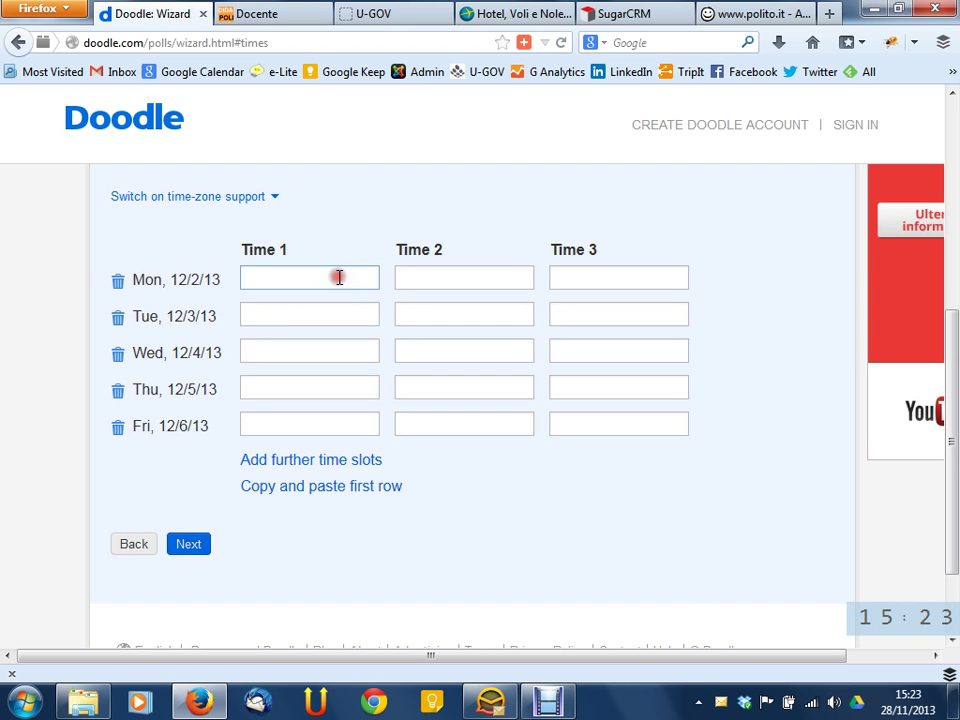
{"action": "type", "text": "10-12"}
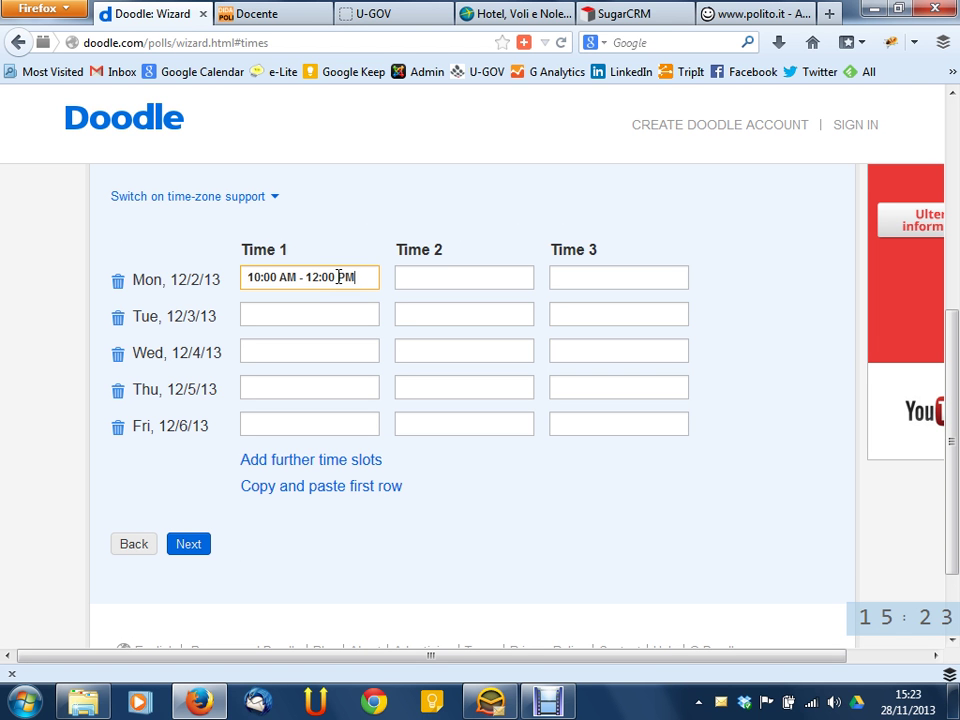
{"action": "left_click", "coordinate": [446, 275]}
{"action": "type", "text": "12-14"}
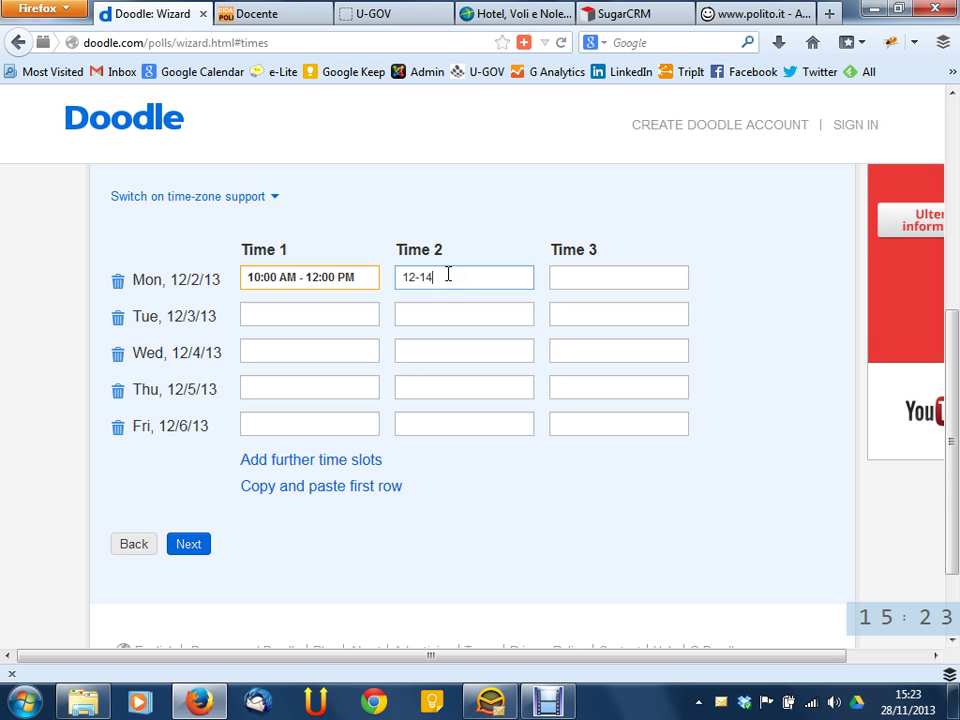
{"action": "left_click", "coordinate": [621, 268]}
{"action": "type", "text": "16-18"}
{"action": "left_click", "coordinate": [760, 296]}
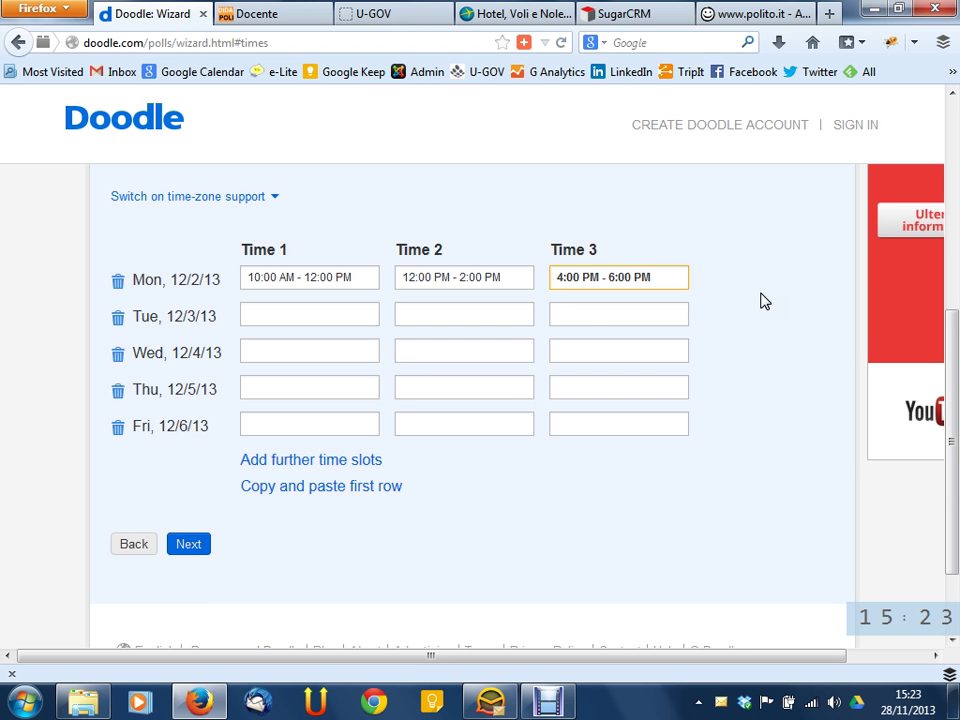
{"action": "scroll", "coordinate": [630, 343], "scroll_direction": "up", "scroll_amount": 4}
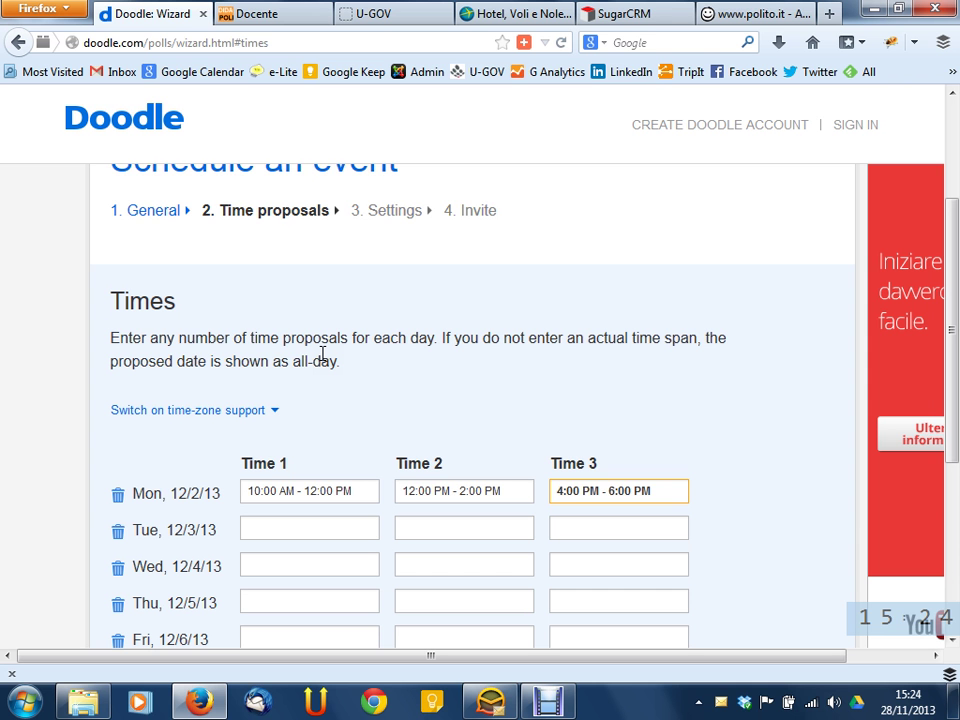
Give Tuesday 12/3 the slots '8:00 AM' and free-text 'ora di pranzo'
{"action": "left_click", "coordinate": [274, 529]}
{"action": "type", "text": "8"}
{"action": "key", "text": "Return"}
{"action": "left_click", "coordinate": [488, 531]}
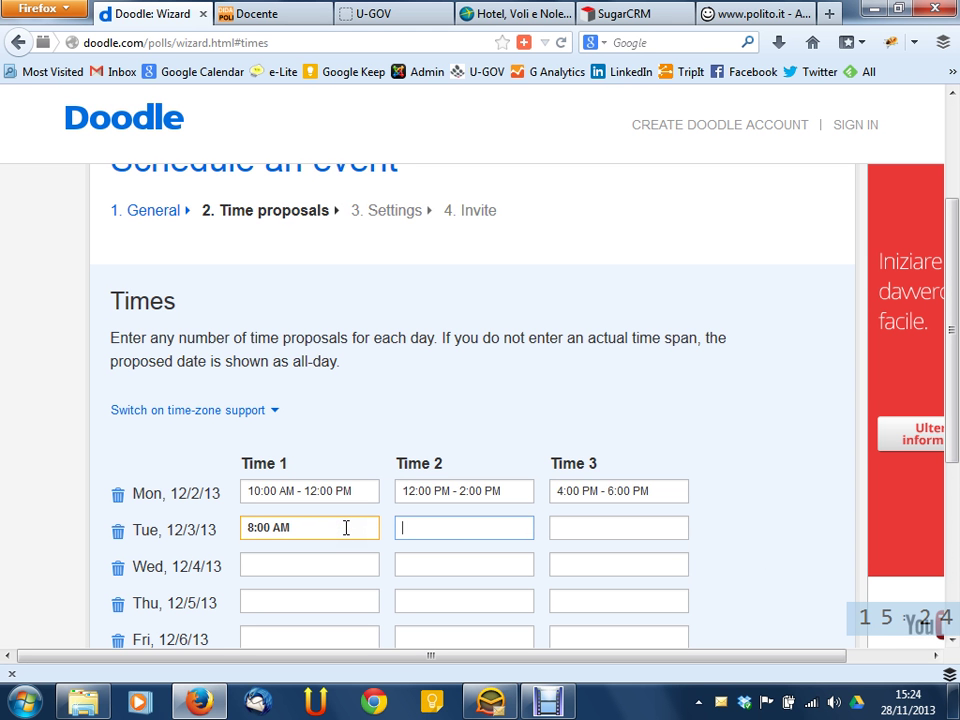
{"action": "type", "text": "ora di pranzo"}
{"action": "key", "text": "Tab"}
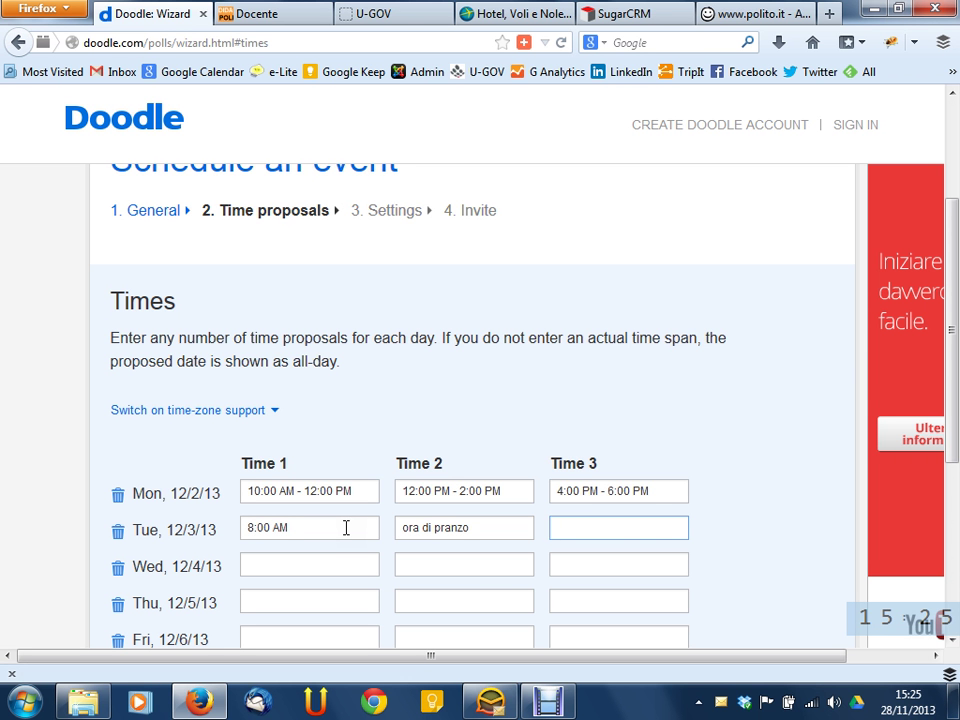
Replace Monday's third time proposal '4:00 PM - 6:00 PM' with 'dopo cena'
{"action": "left_click_drag", "start_coordinate": [601, 490], "coordinate": [523, 475]}
{"action": "type", "text": "d"}
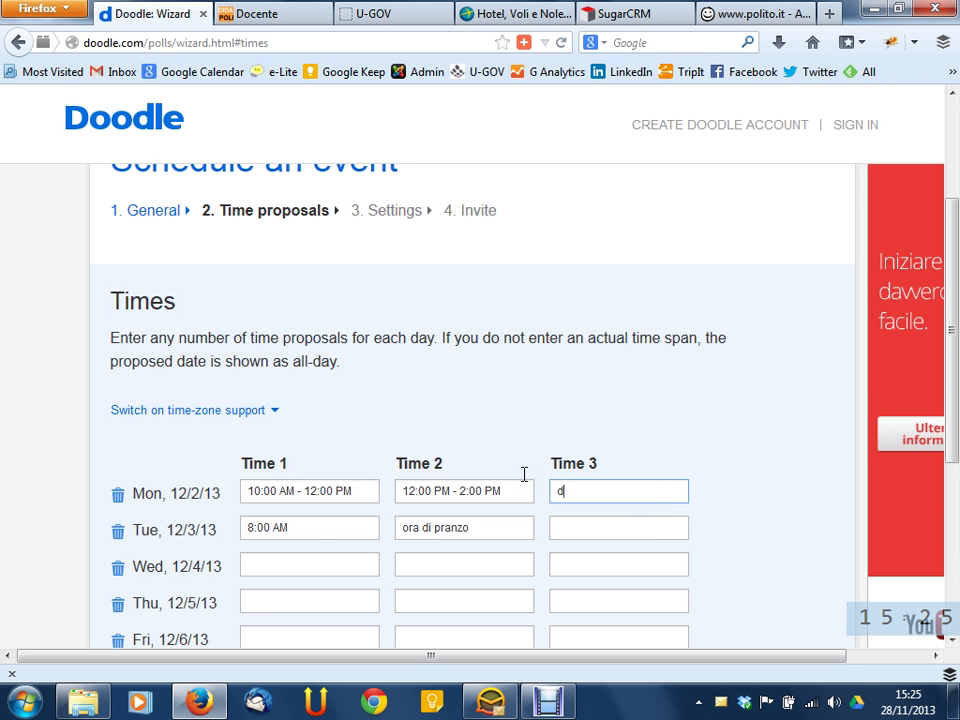
{"action": "type", "text": "opo cena"}
{"action": "key", "text": "Tab"}
{"action": "scroll", "coordinate": [523, 474], "scroll_direction": "down", "scroll_amount": 4}
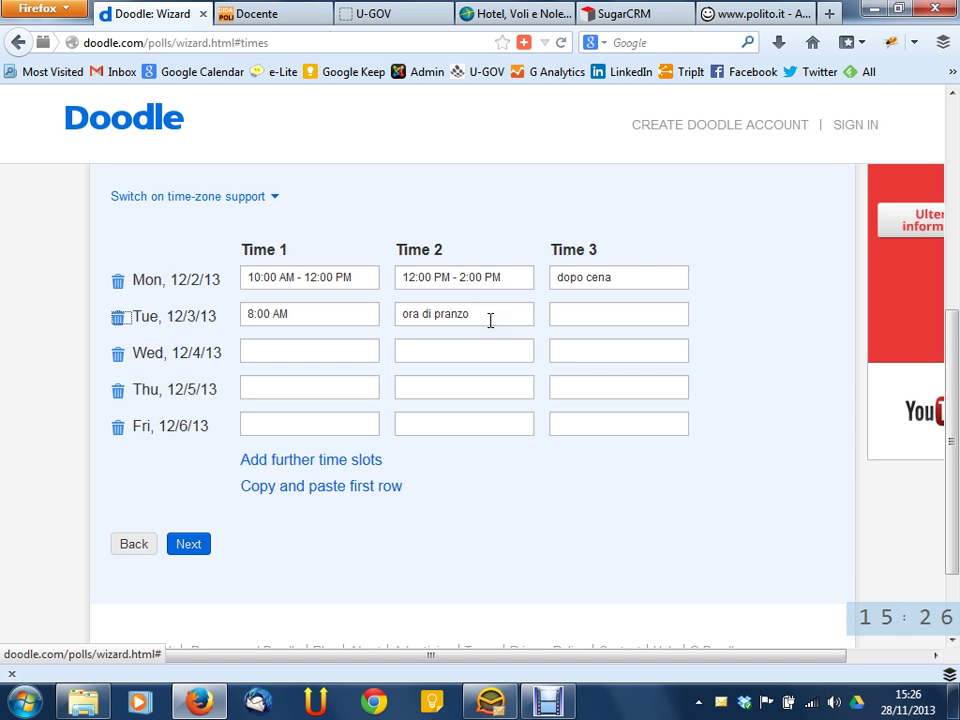
Copy Monday's three time slots to every weekday and add the Time 4–6 columns
{"action": "left_click", "coordinate": [311, 487]}
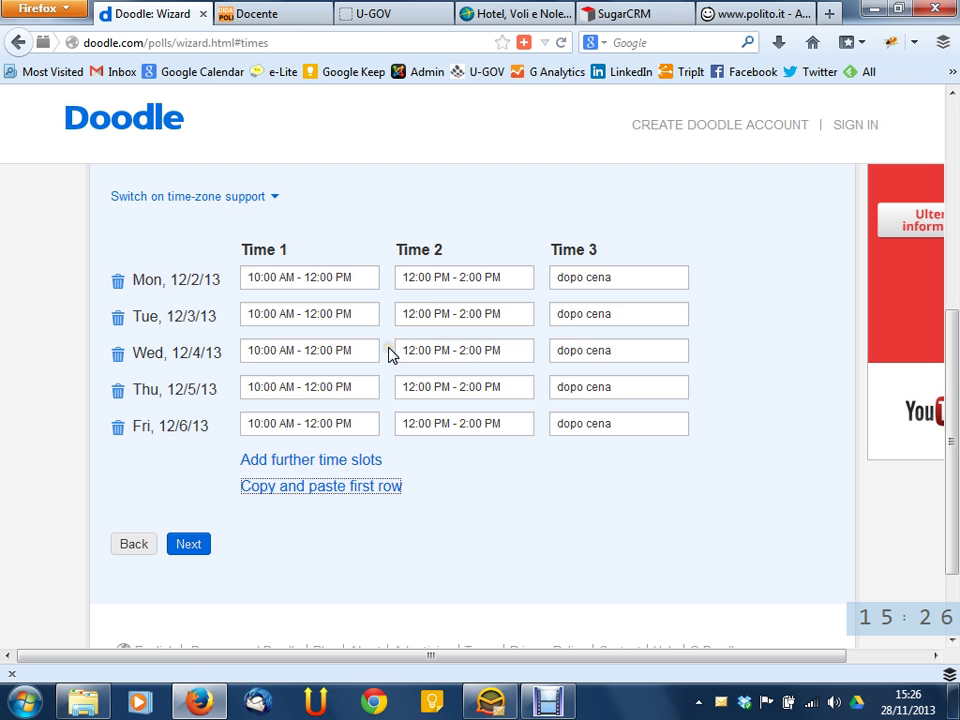
{"action": "left_click", "coordinate": [336, 461]}
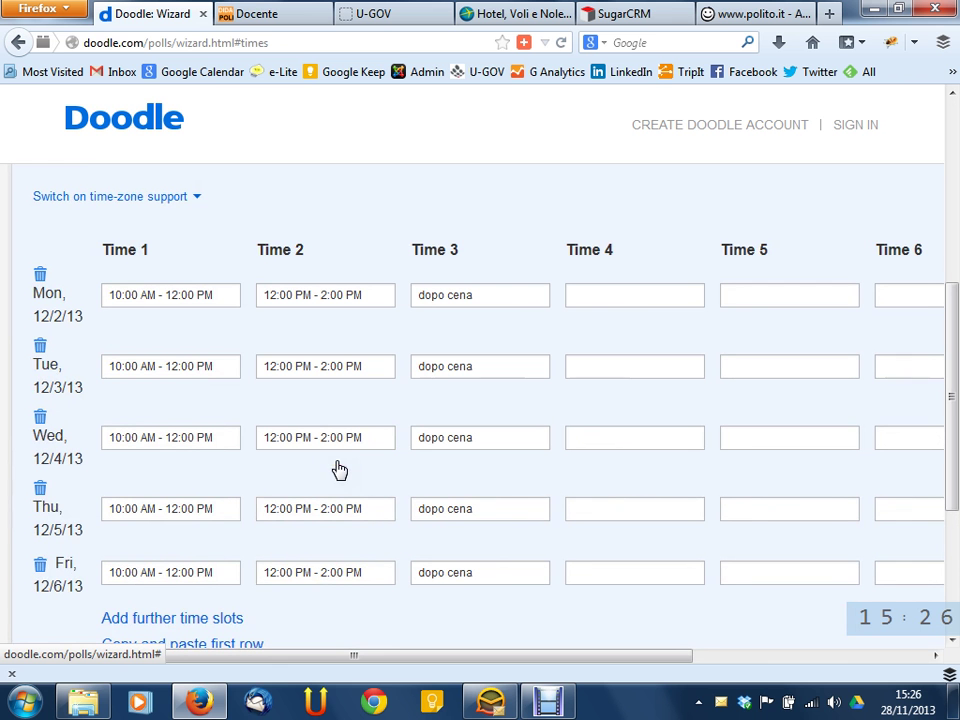
{"action": "left_click", "coordinate": [243, 618]}
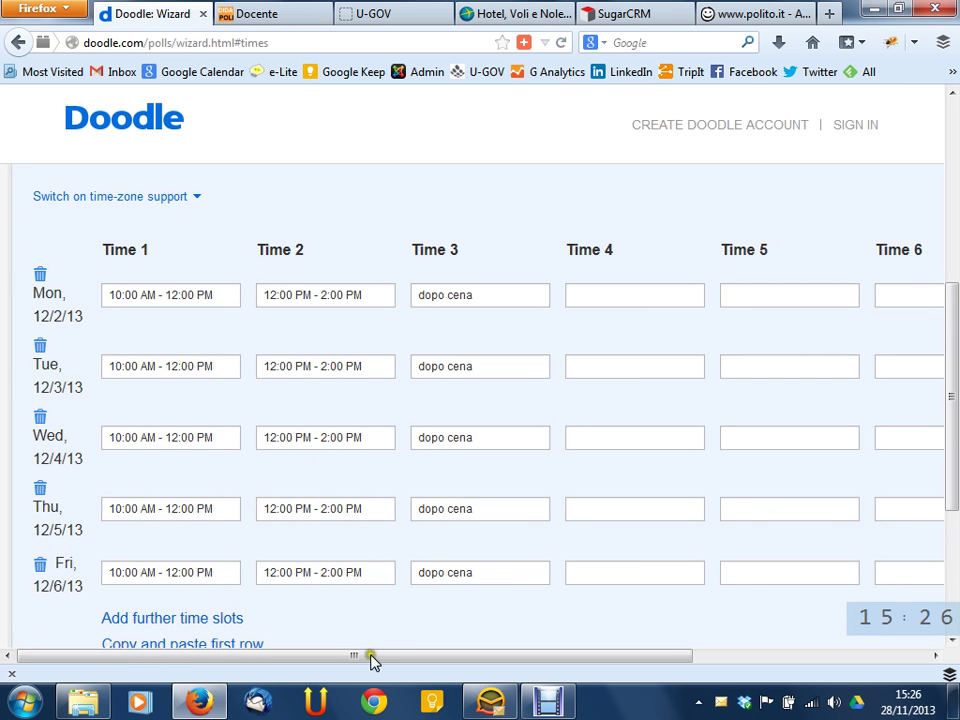
{"action": "left_click_drag", "start_coordinate": [436, 656], "coordinate": [388, 636]}
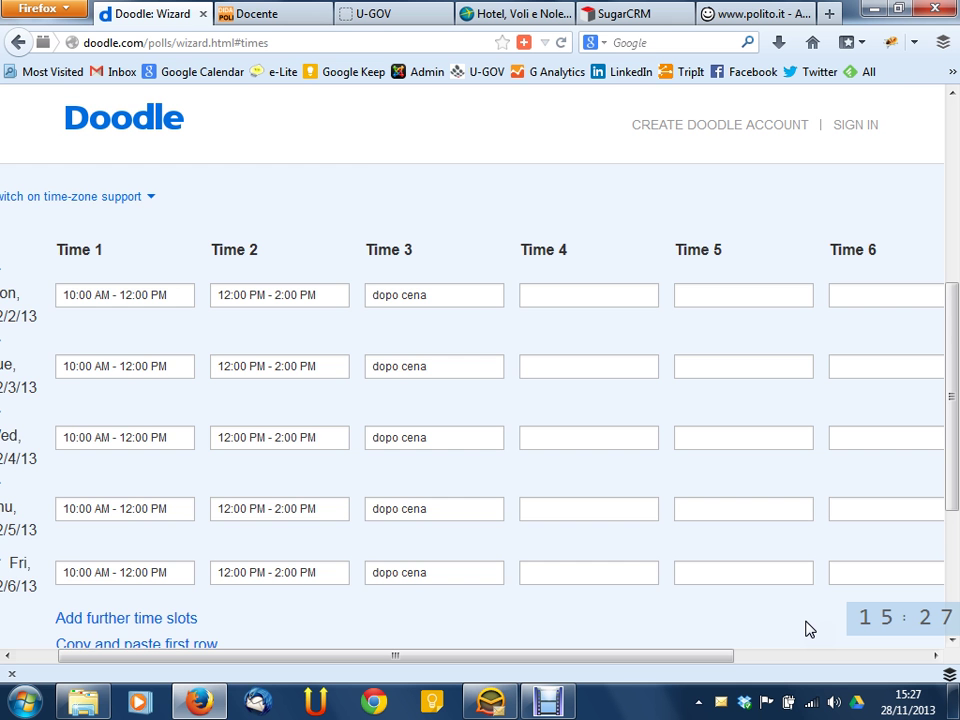
{"action": "scroll", "coordinate": [700, 580], "scroll_direction": "up", "scroll_amount": 4}
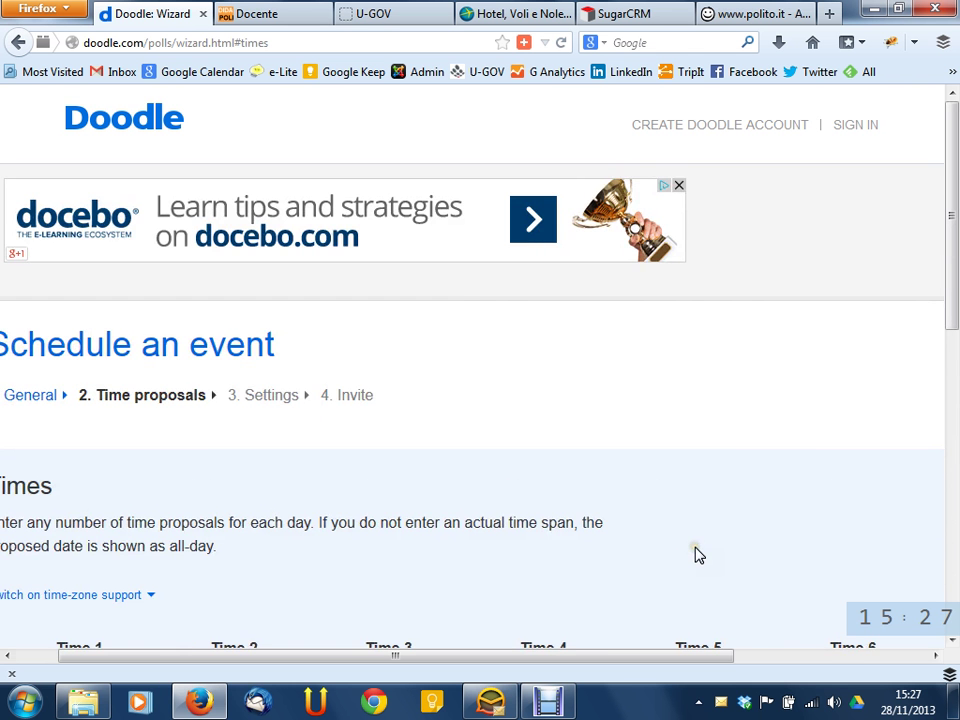
{"action": "left_click_drag", "start_coordinate": [553, 666], "coordinate": [461, 643]}
{"action": "scroll", "coordinate": [574, 525], "scroll_direction": "down", "scroll_amount": 5}
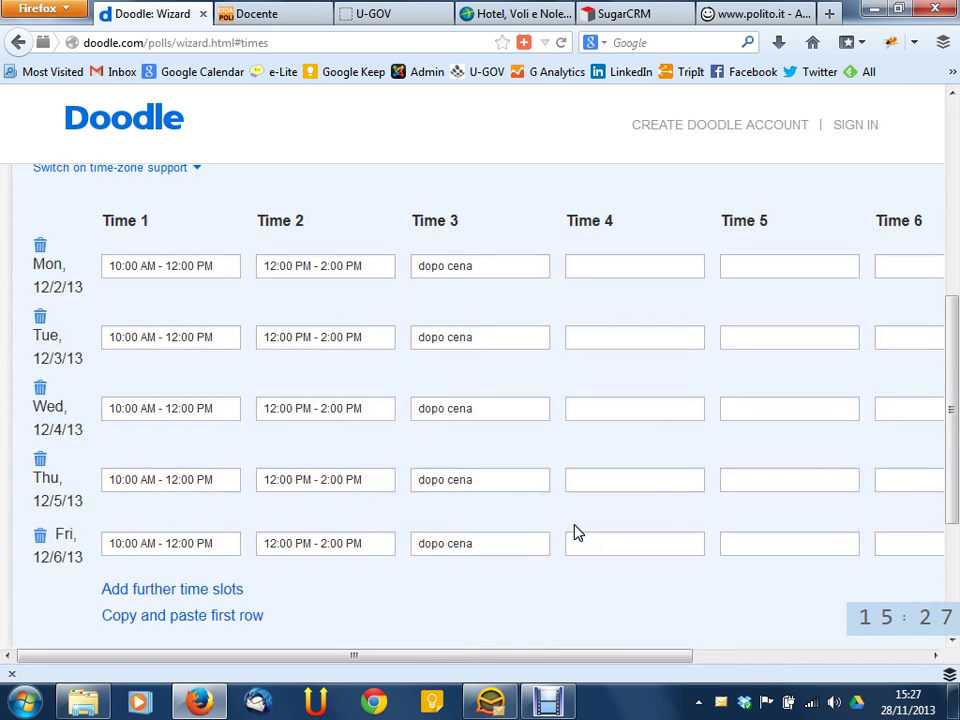
{"action": "scroll", "coordinate": [575, 533], "scroll_direction": "down", "scroll_amount": 4}
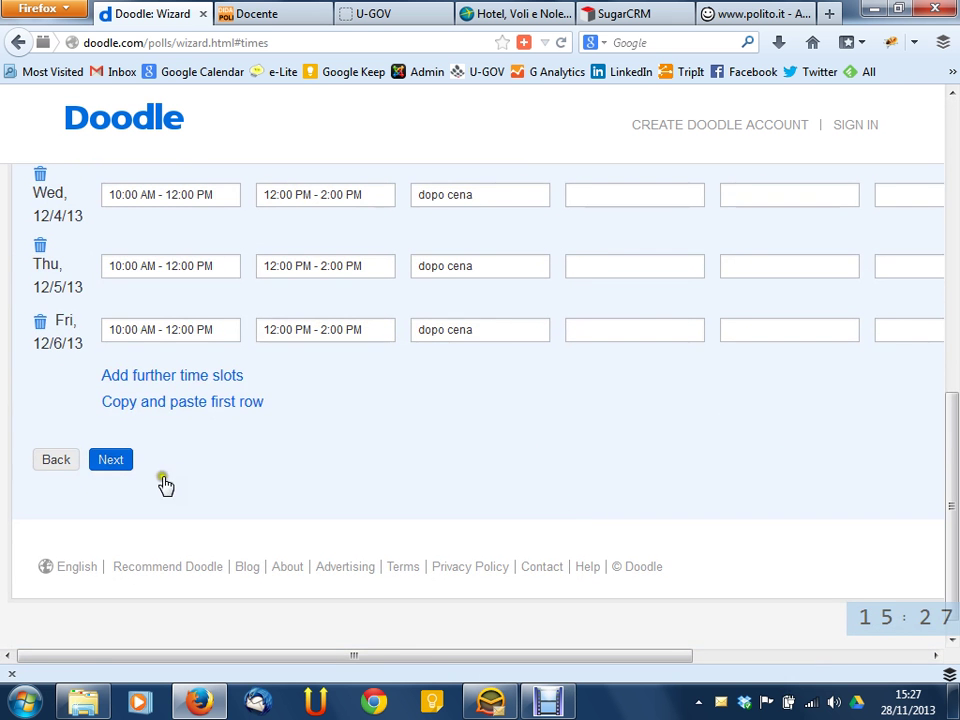
Advance past the time proposals, go back to the dates calendar, then return to the time proposals
{"action": "left_click", "coordinate": [111, 466]}
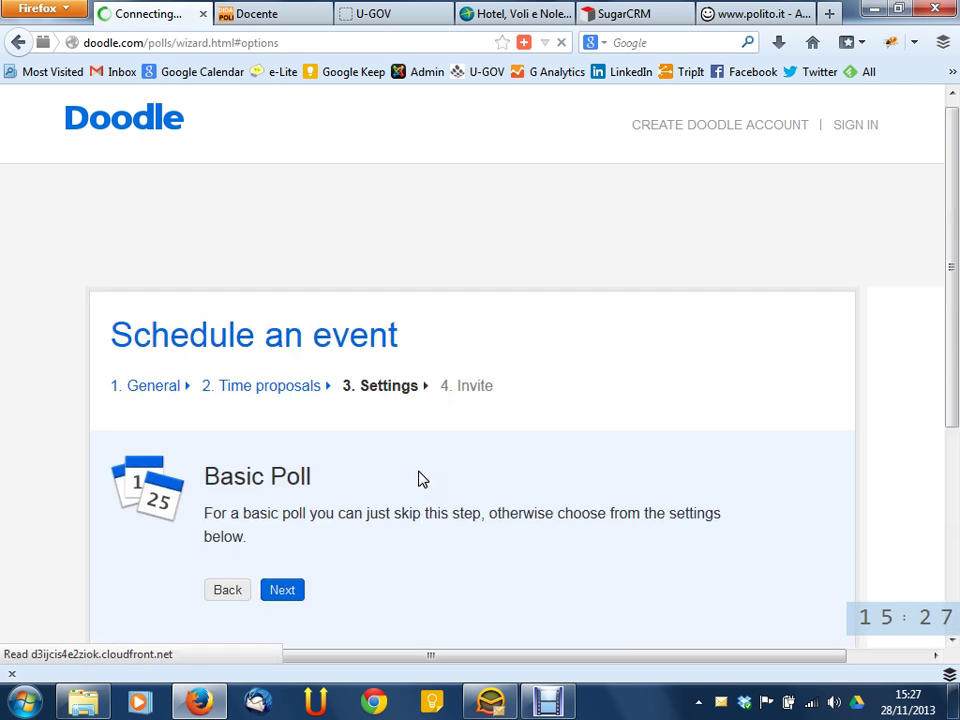
{"action": "scroll", "coordinate": [407, 423], "scroll_direction": "down", "scroll_amount": 5}
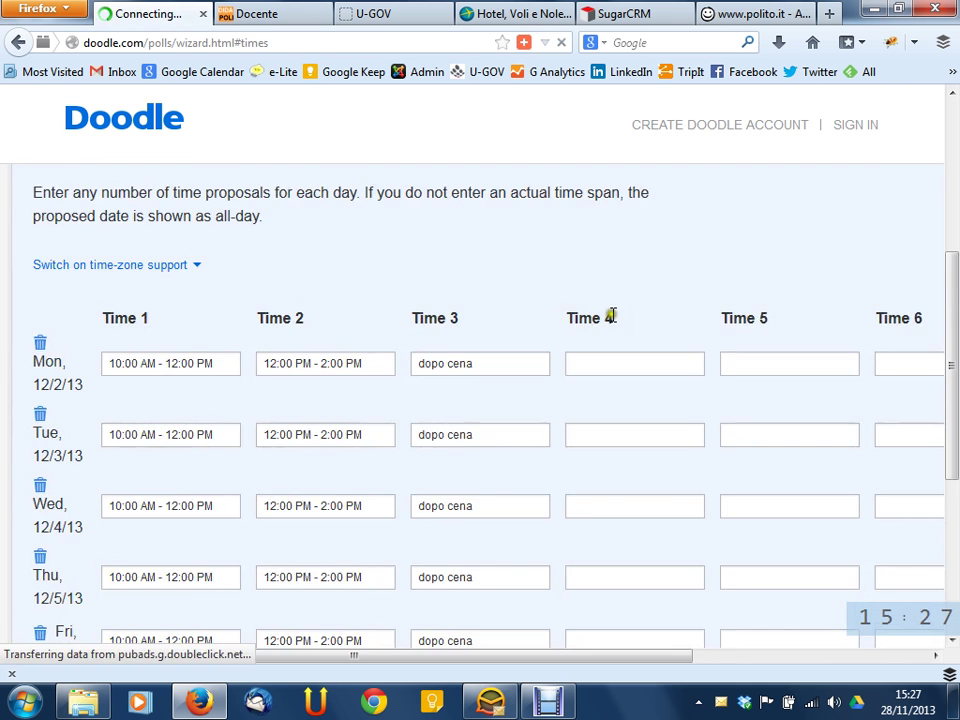
{"action": "scroll", "coordinate": [605, 315], "scroll_direction": "down", "scroll_amount": 6}
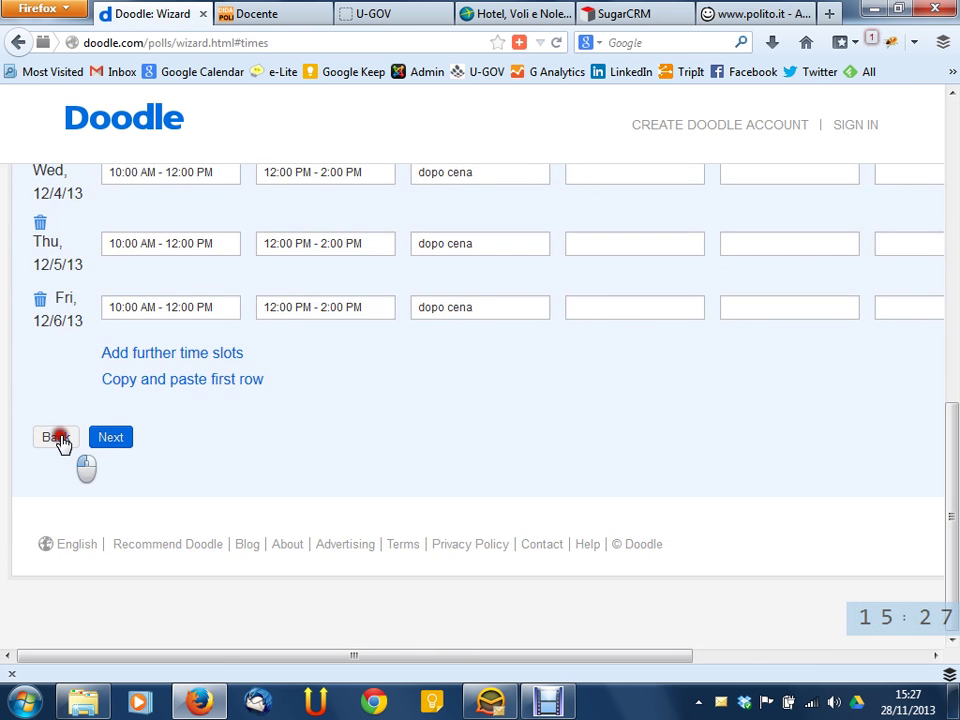
{"action": "left_click", "coordinate": [60, 441]}
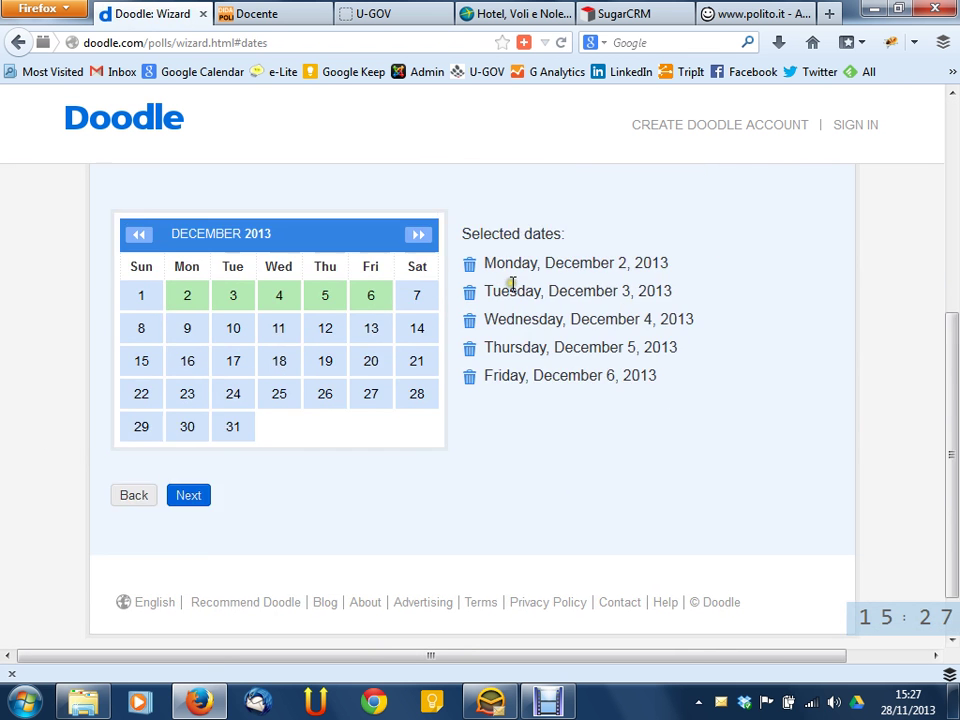
{"action": "left_click", "coordinate": [197, 550]}
{"action": "scroll", "coordinate": [200, 557], "scroll_direction": "down", "scroll_amount": 5}
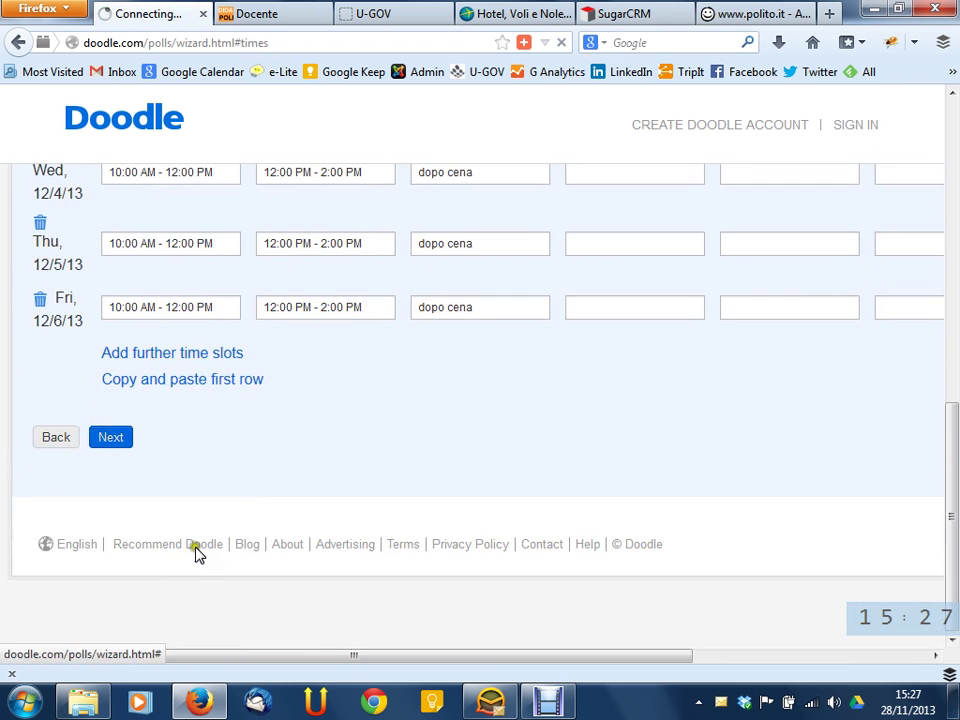
{"action": "scroll", "coordinate": [127, 478], "scroll_direction": "up", "scroll_amount": 5}
{"action": "scroll", "coordinate": [127, 480], "scroll_direction": "down", "scroll_amount": 4}
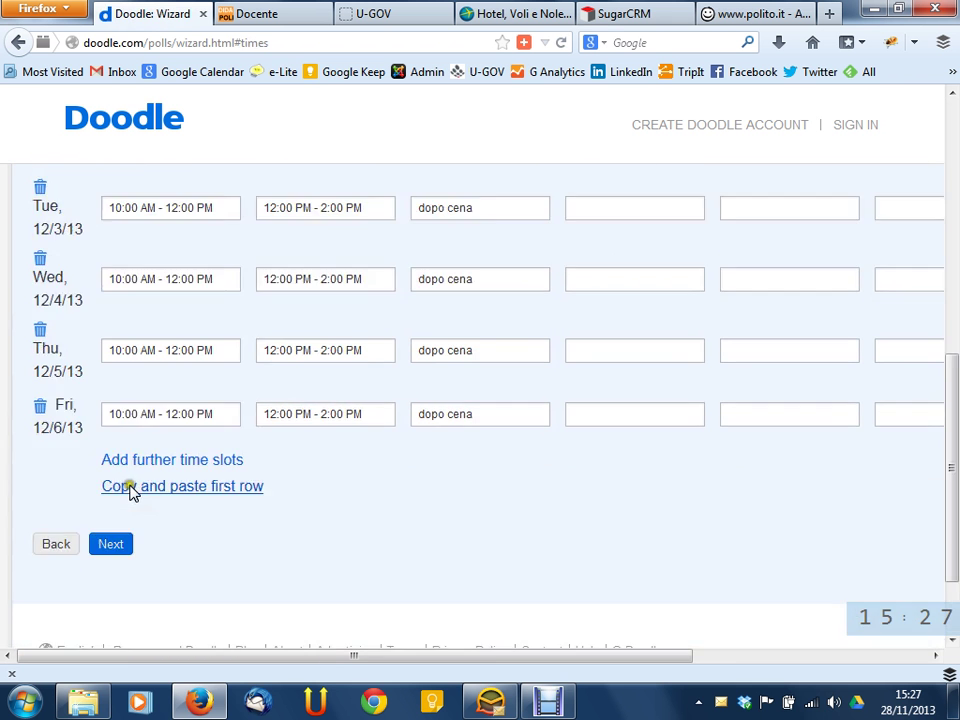
Continue to the Settings step and dismiss the language chooser
{"action": "left_click", "coordinate": [122, 549]}
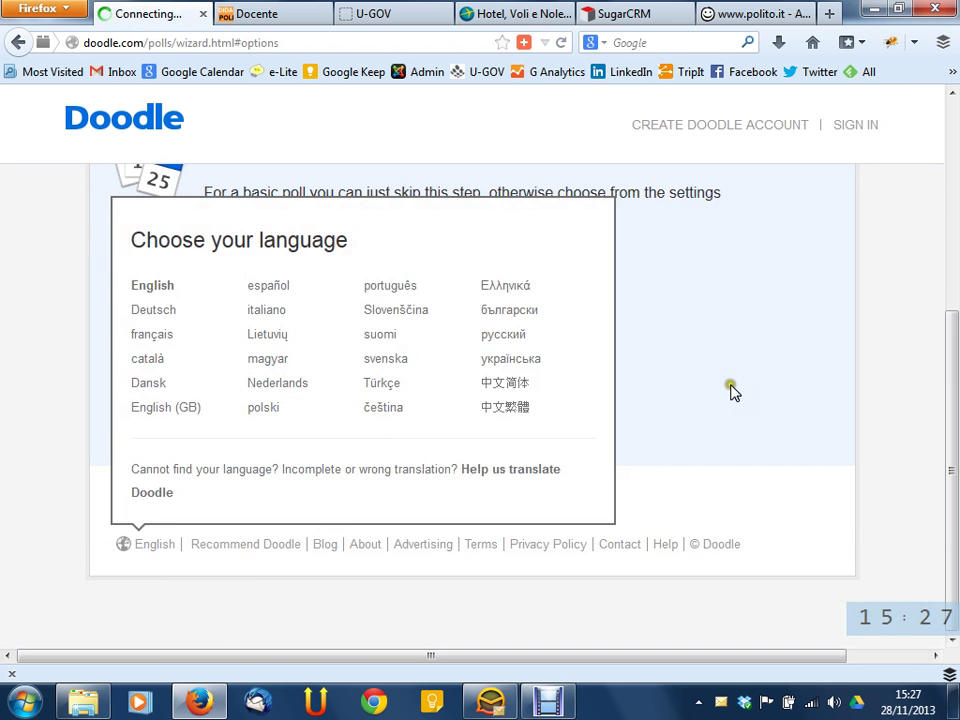
{"action": "left_click", "coordinate": [755, 356]}
{"action": "scroll", "coordinate": [422, 358], "scroll_direction": "up", "scroll_amount": 6}
{"action": "scroll", "coordinate": [404, 388], "scroll_direction": "down", "scroll_amount": 4}
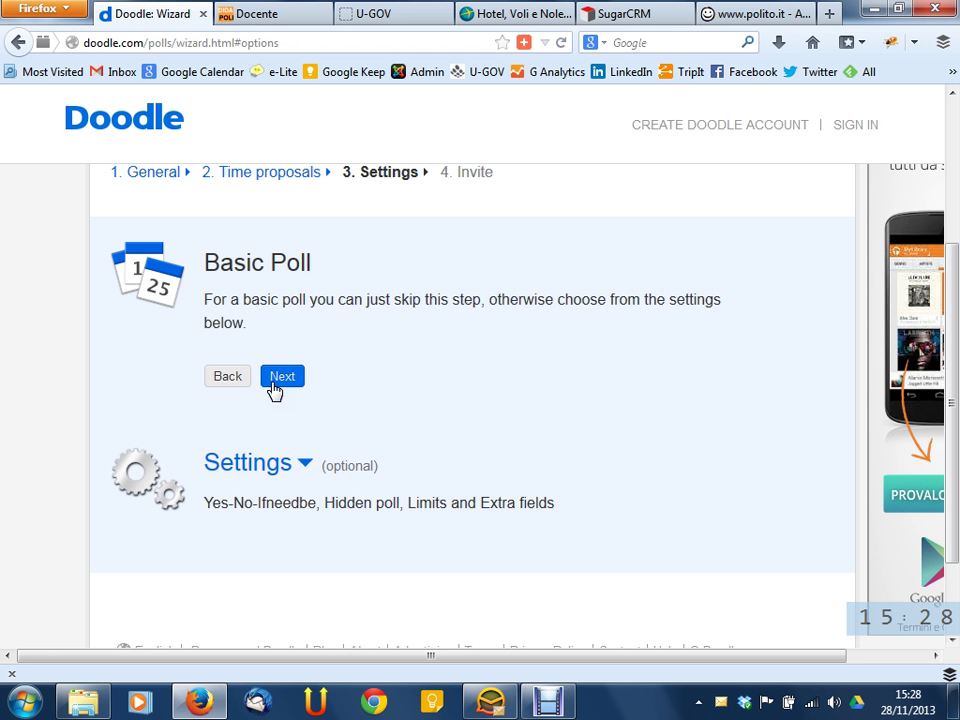
Expand the optional poll settings, look through them, then collapse the section
{"action": "scroll", "coordinate": [525, 433], "scroll_direction": "down", "scroll_amount": 2}
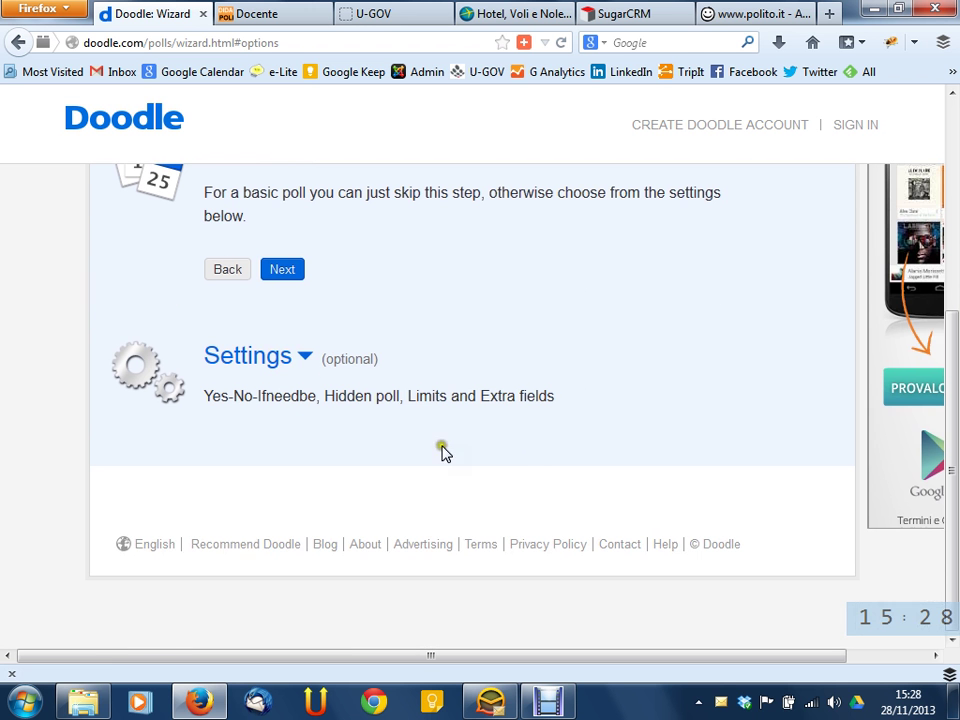
{"action": "left_click", "coordinate": [305, 360]}
{"action": "scroll", "coordinate": [420, 395], "scroll_direction": "down", "scroll_amount": 6}
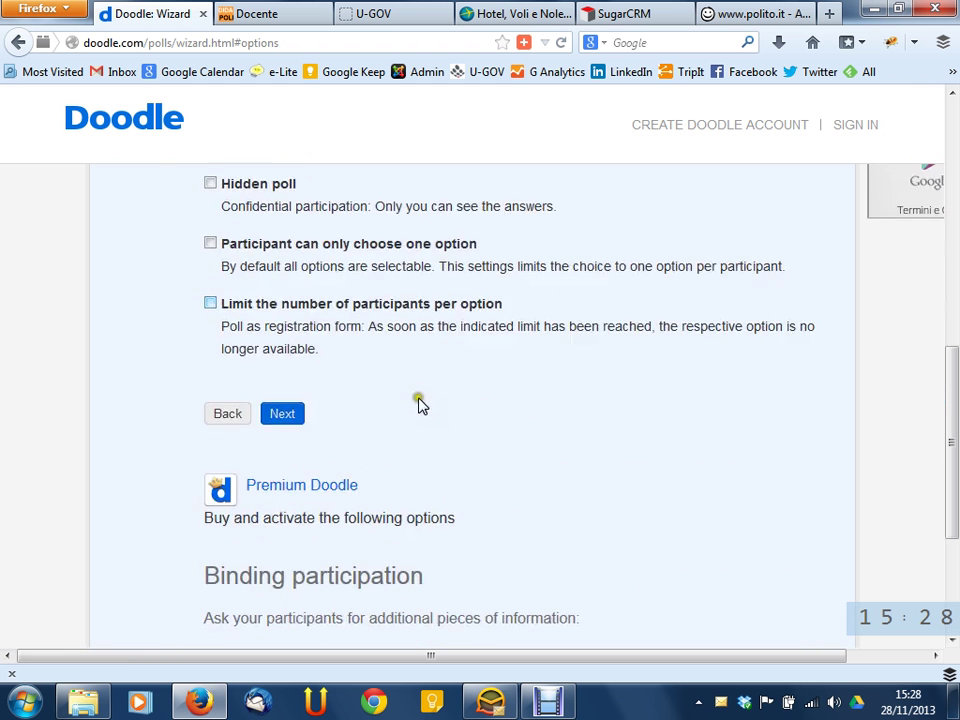
{"action": "scroll", "coordinate": [420, 405], "scroll_direction": "up", "scroll_amount": 2}
{"action": "scroll", "coordinate": [348, 440], "scroll_direction": "down", "scroll_amount": 2}
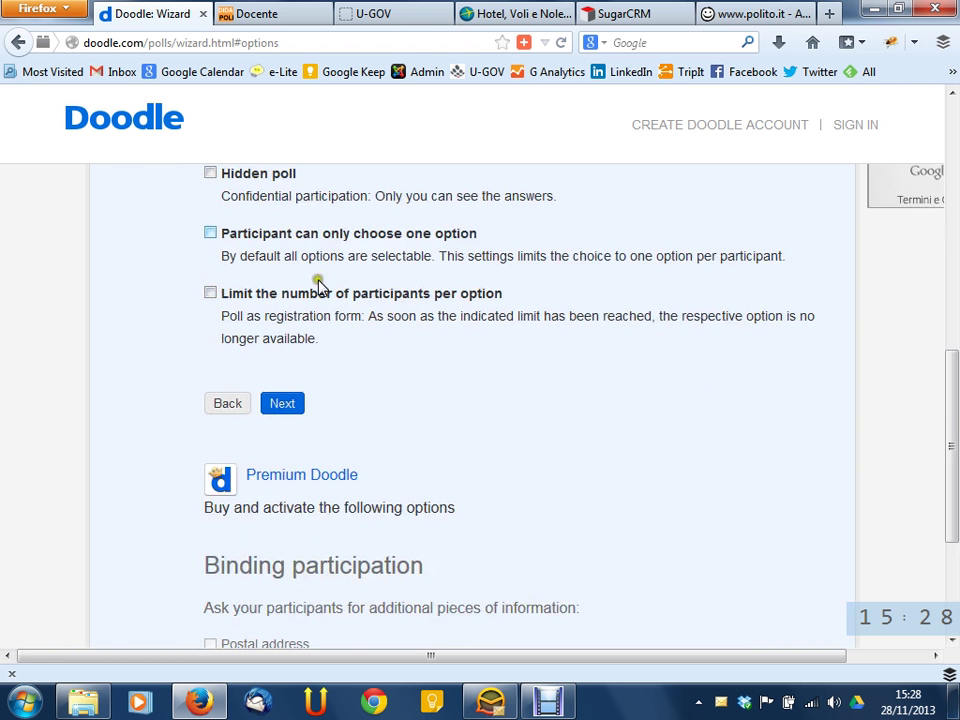
{"action": "scroll", "coordinate": [540, 400], "scroll_direction": "up", "scroll_amount": 2}
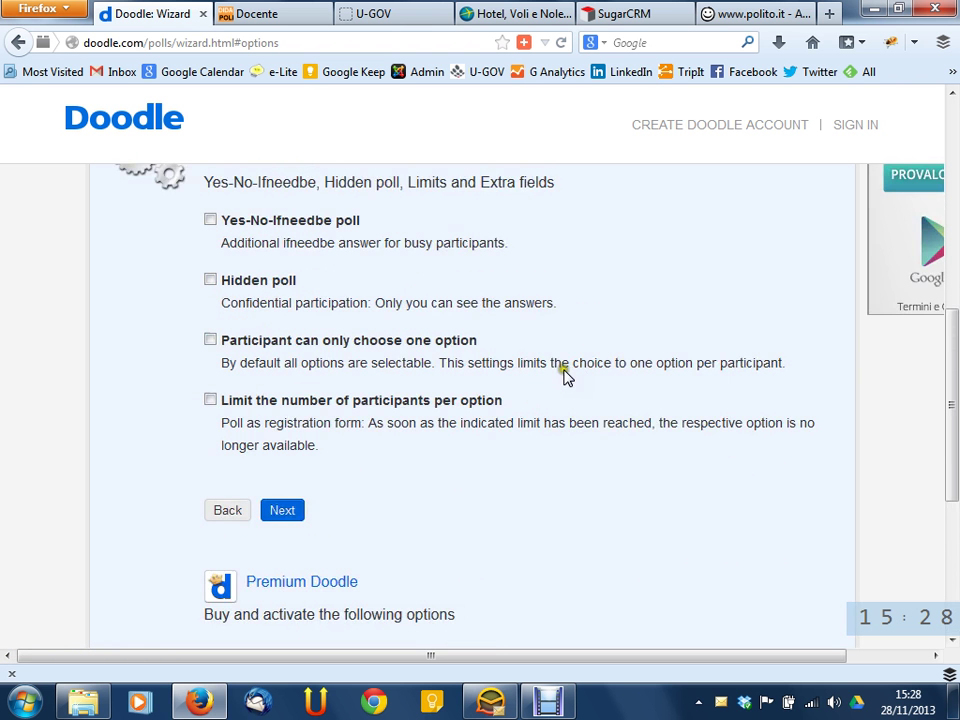
{"action": "scroll", "coordinate": [576, 385], "scroll_direction": "up", "scroll_amount": 2}
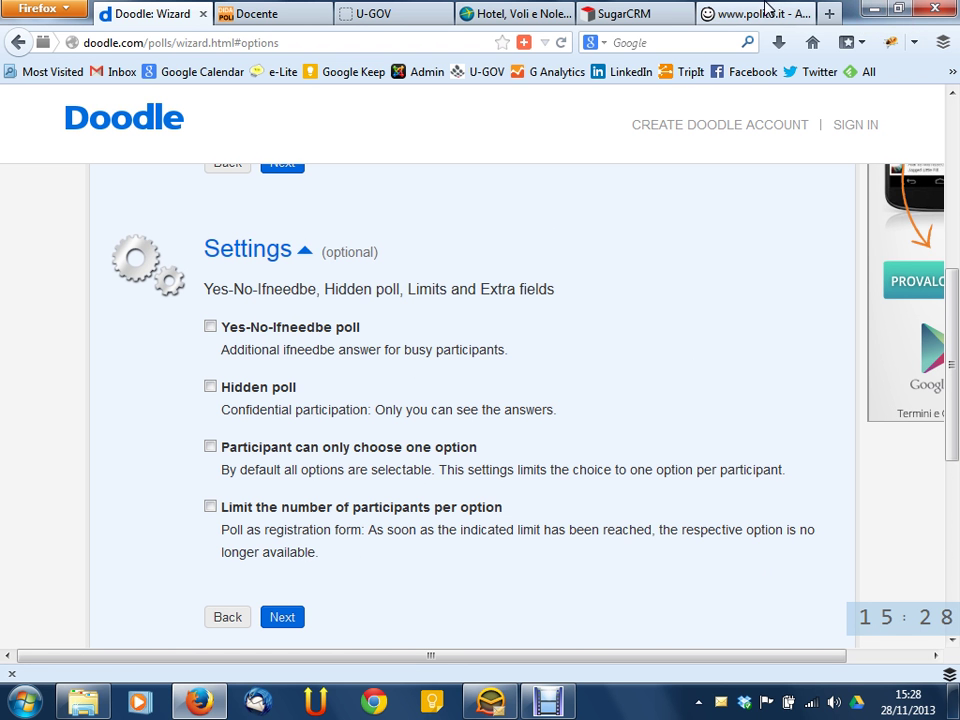
{"action": "left_click", "coordinate": [292, 256]}
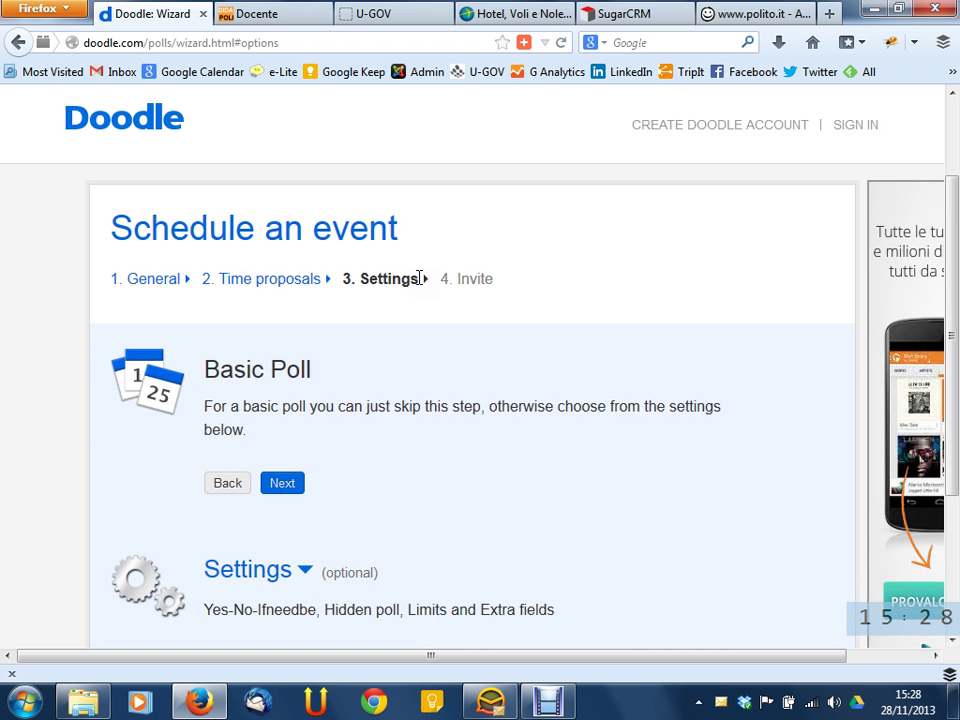
Highlight parts of the Basic Poll explanation, then expand the optional settings again
{"action": "left_click_drag", "start_coordinate": [253, 404], "coordinate": [475, 407]}
{"action": "left_click", "coordinate": [443, 404]}
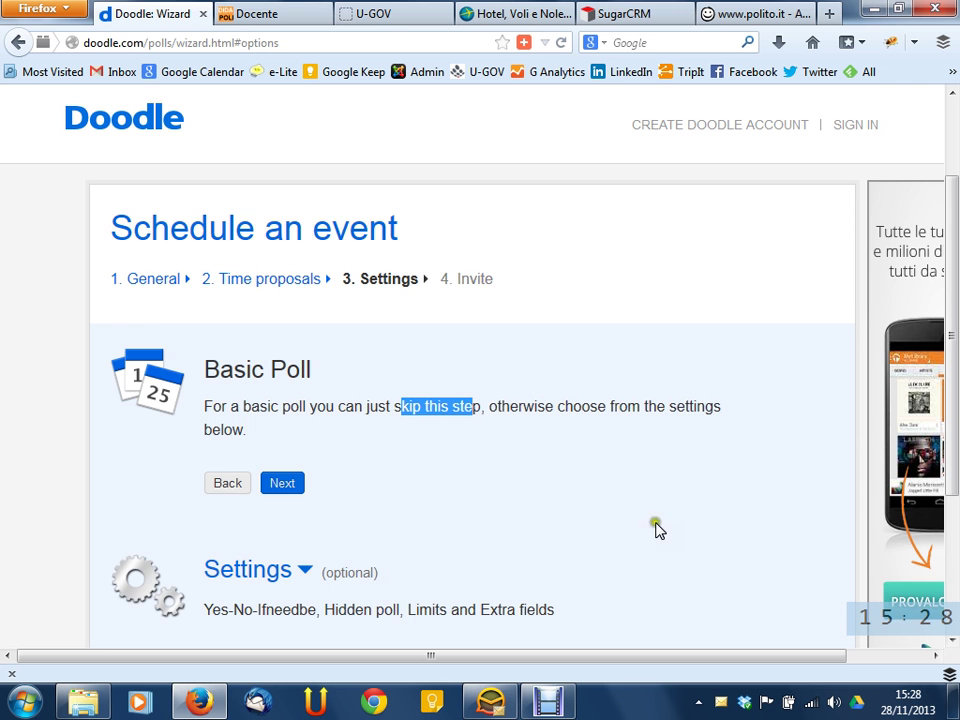
{"action": "scroll", "coordinate": [643, 515], "scroll_direction": "down", "scroll_amount": 4}
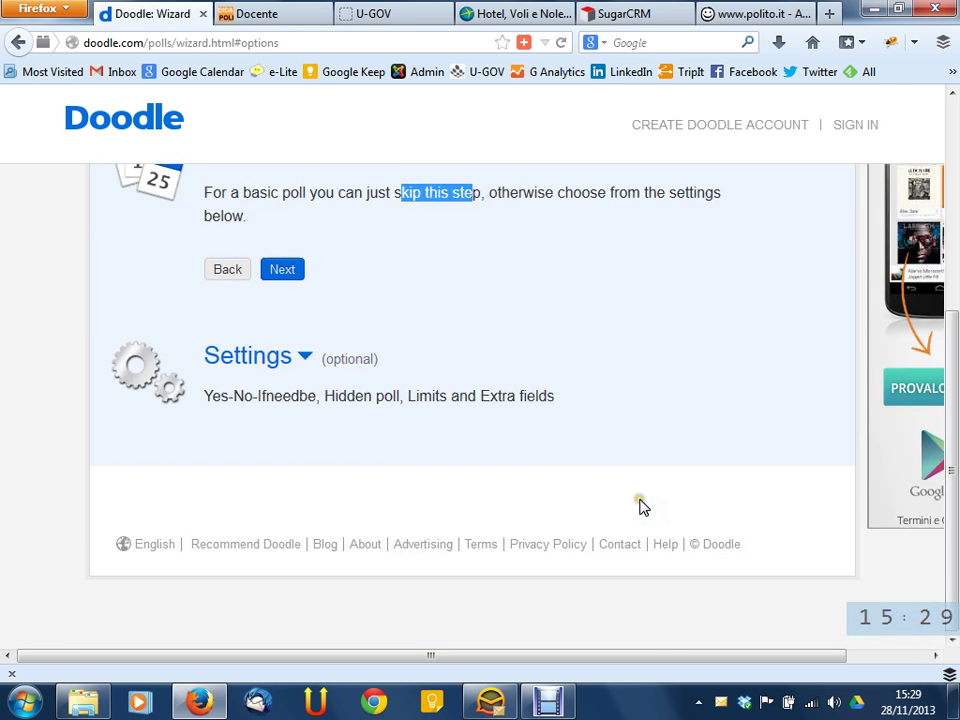
{"action": "double_click", "coordinate": [362, 360]}
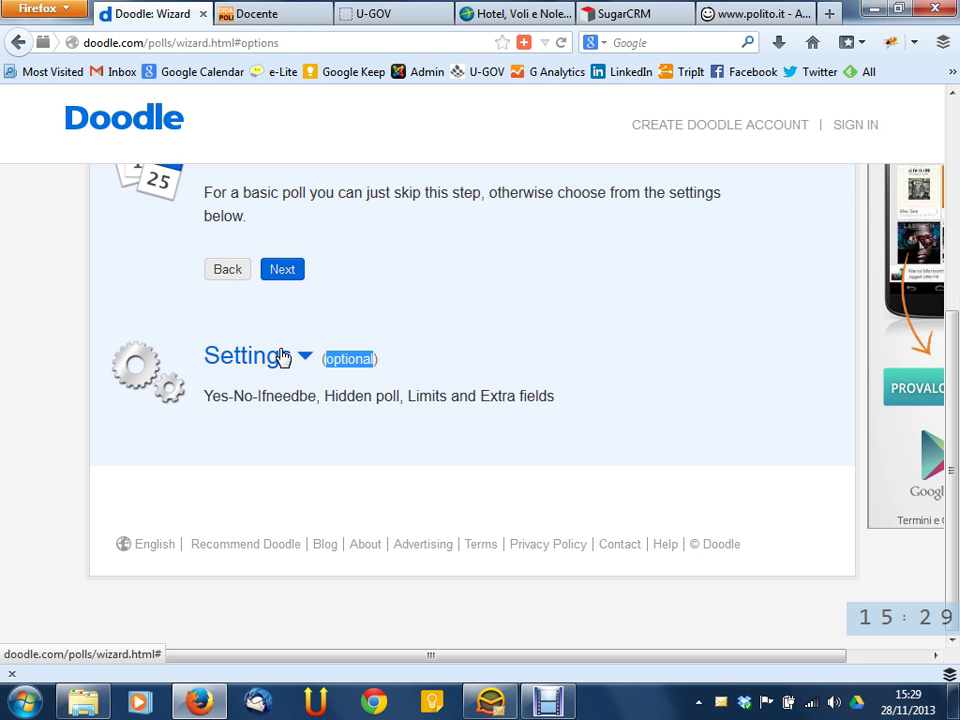
{"action": "left_click", "coordinate": [521, 345]}
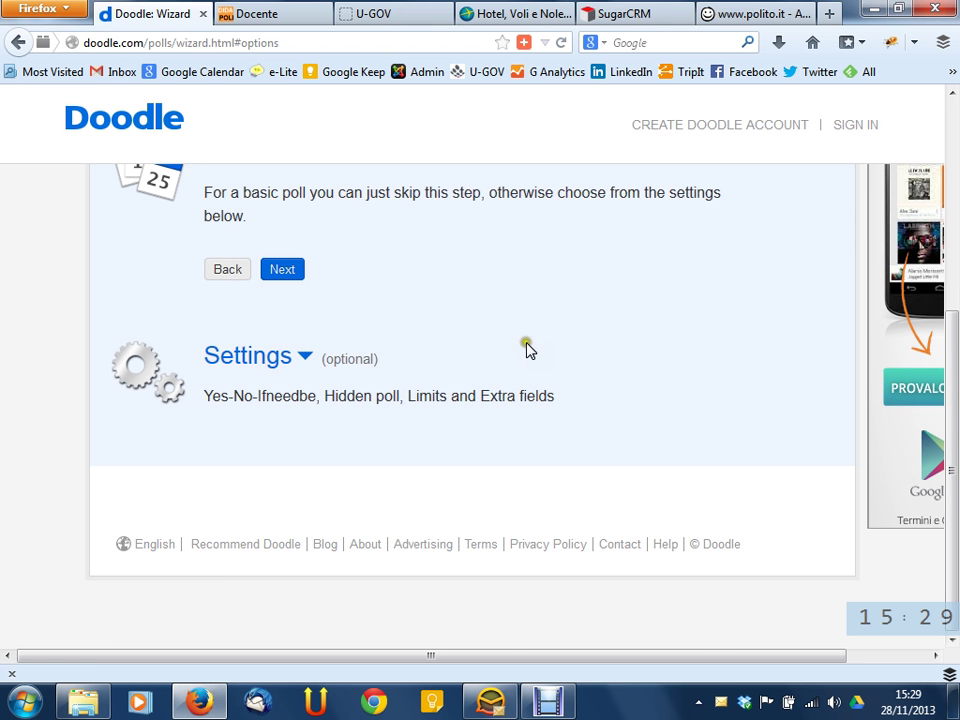
{"action": "left_click", "coordinate": [305, 356]}
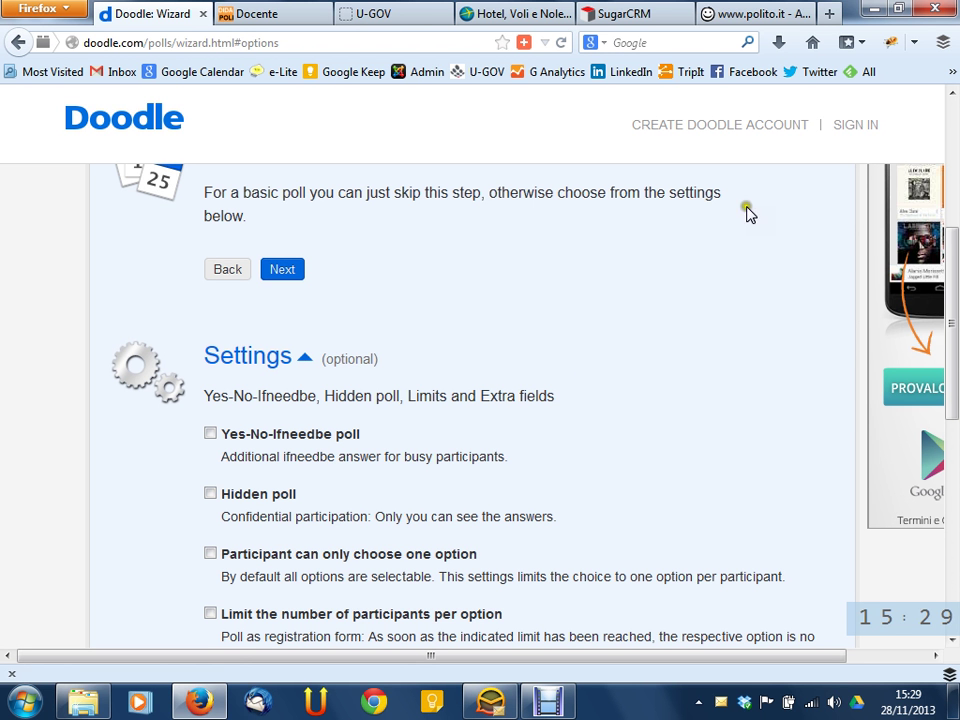
{"action": "scroll", "coordinate": [752, 229], "scroll_direction": "down", "scroll_amount": 4}
{"action": "scroll", "coordinate": [752, 229], "scroll_direction": "up", "scroll_amount": 2}
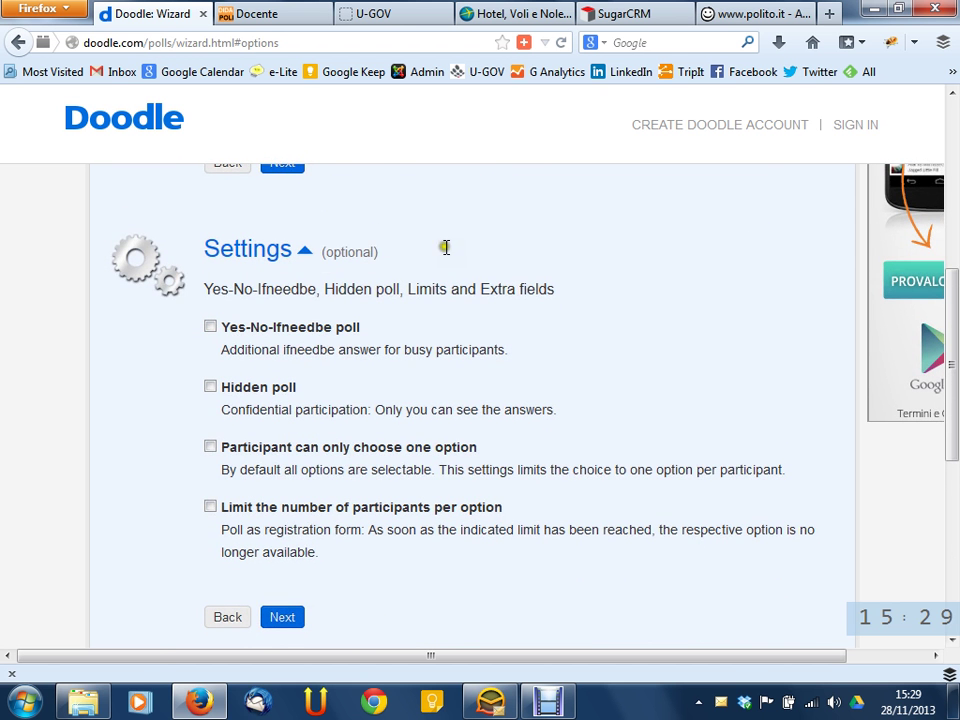
{"action": "left_click", "coordinate": [311, 252]}
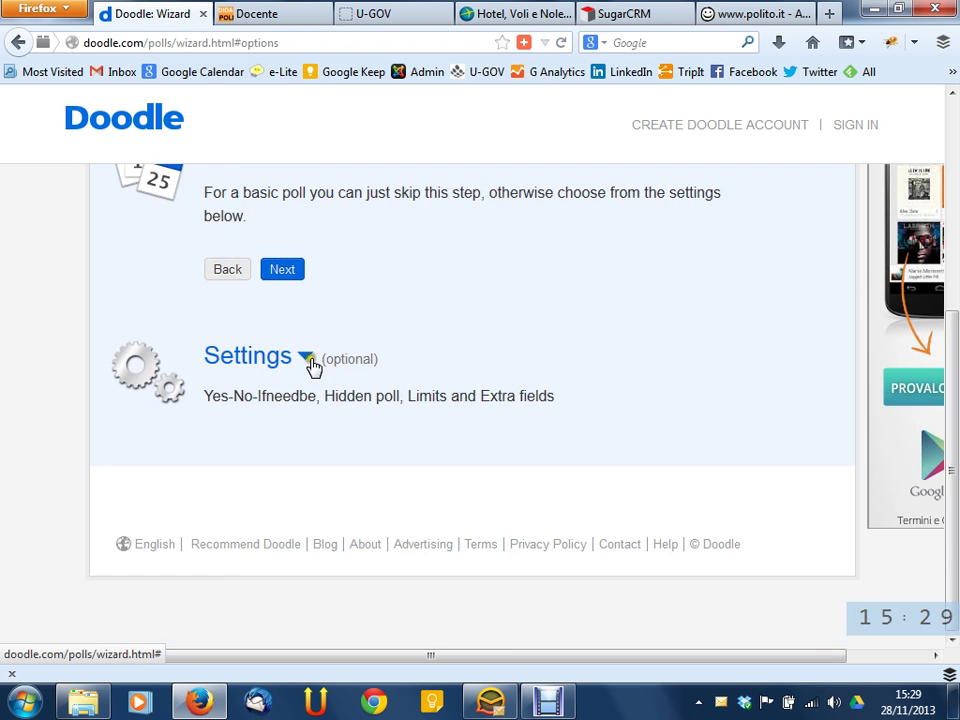
{"action": "left_click", "coordinate": [308, 358]}
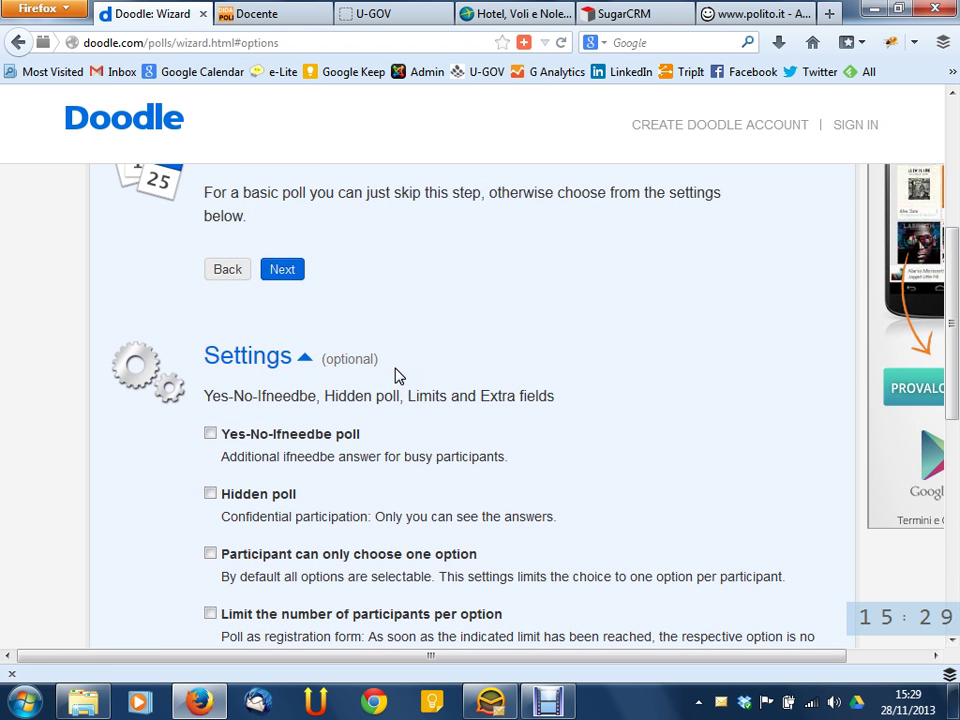
{"action": "scroll", "coordinate": [420, 372], "scroll_direction": "down", "scroll_amount": 2}
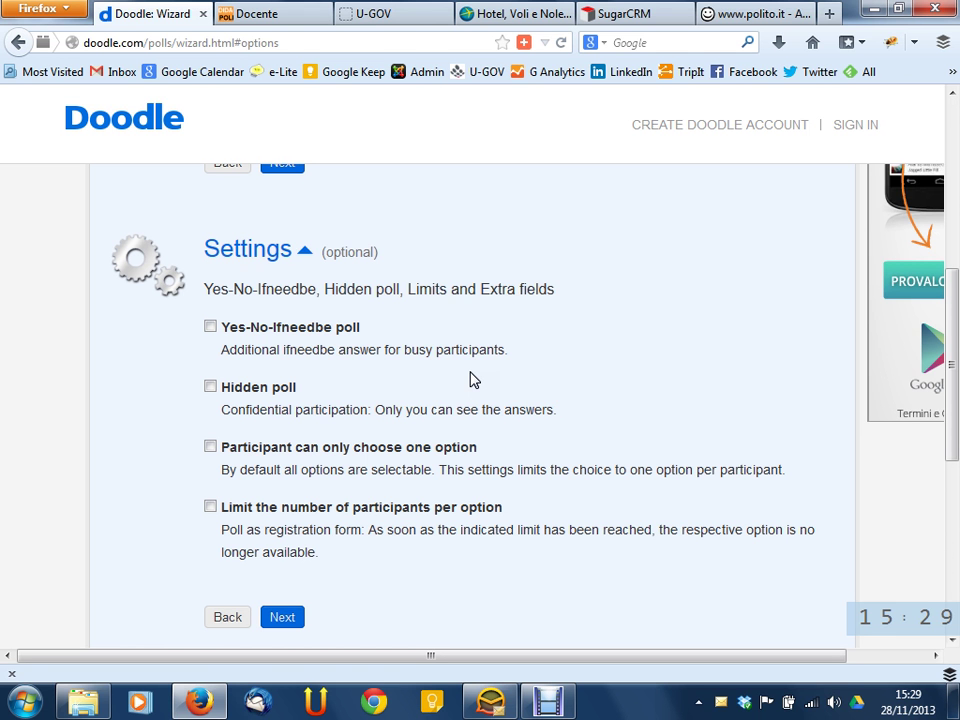
{"action": "left_click", "coordinate": [264, 330]}
{"action": "left_click", "coordinate": [264, 330]}
{"action": "left_click", "coordinate": [264, 330]}
{"action": "left_click", "coordinate": [264, 330]}
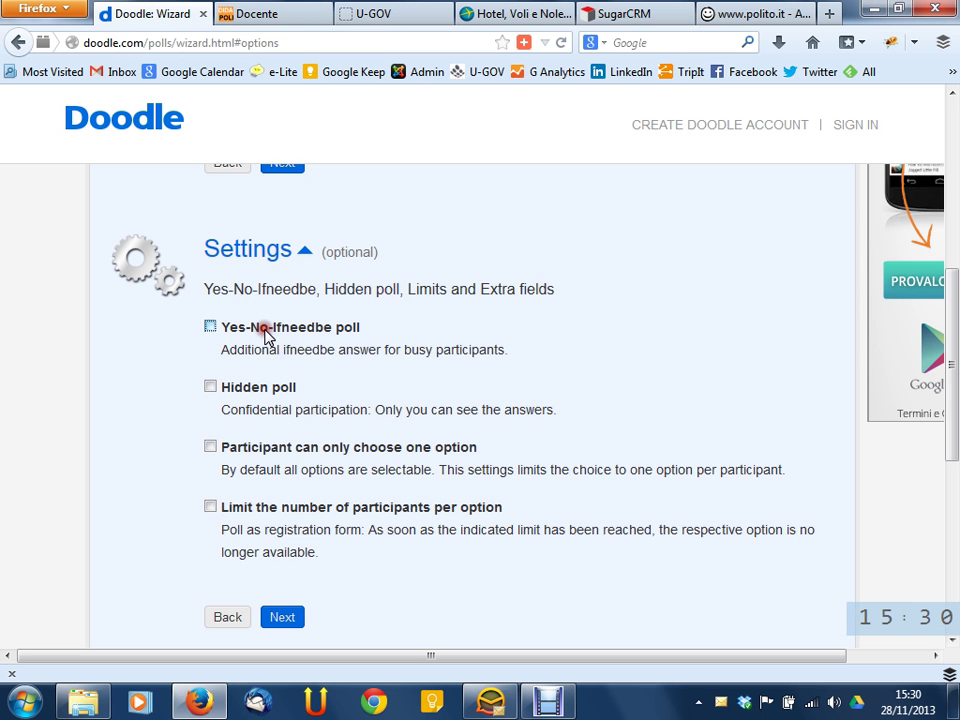
{"action": "left_click", "coordinate": [242, 388]}
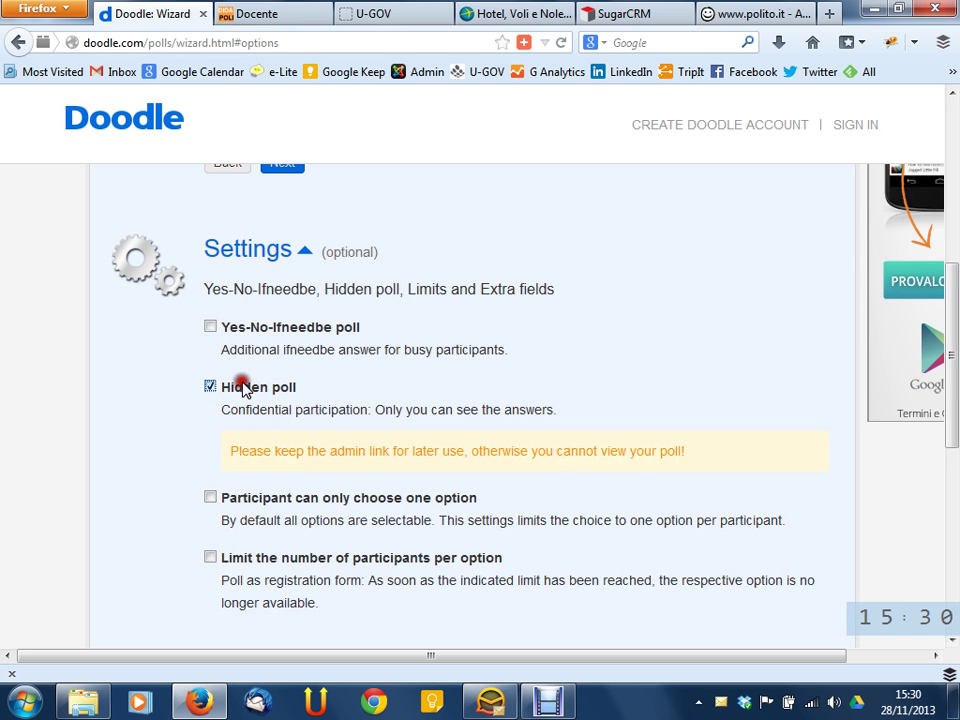
{"action": "left_click", "coordinate": [242, 388]}
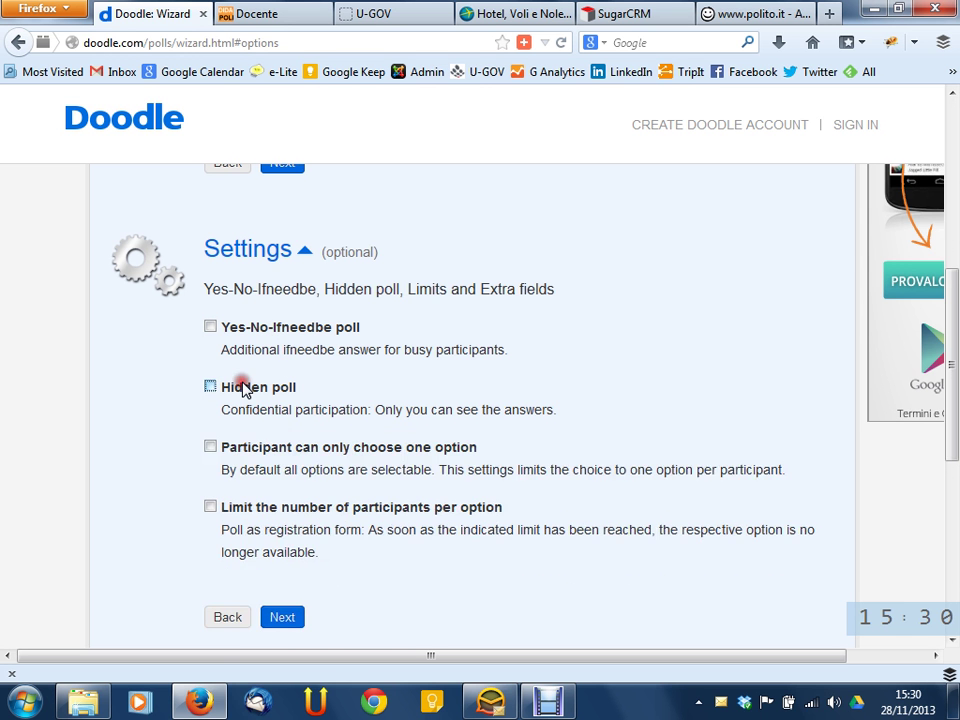
{"action": "left_click", "coordinate": [265, 455]}
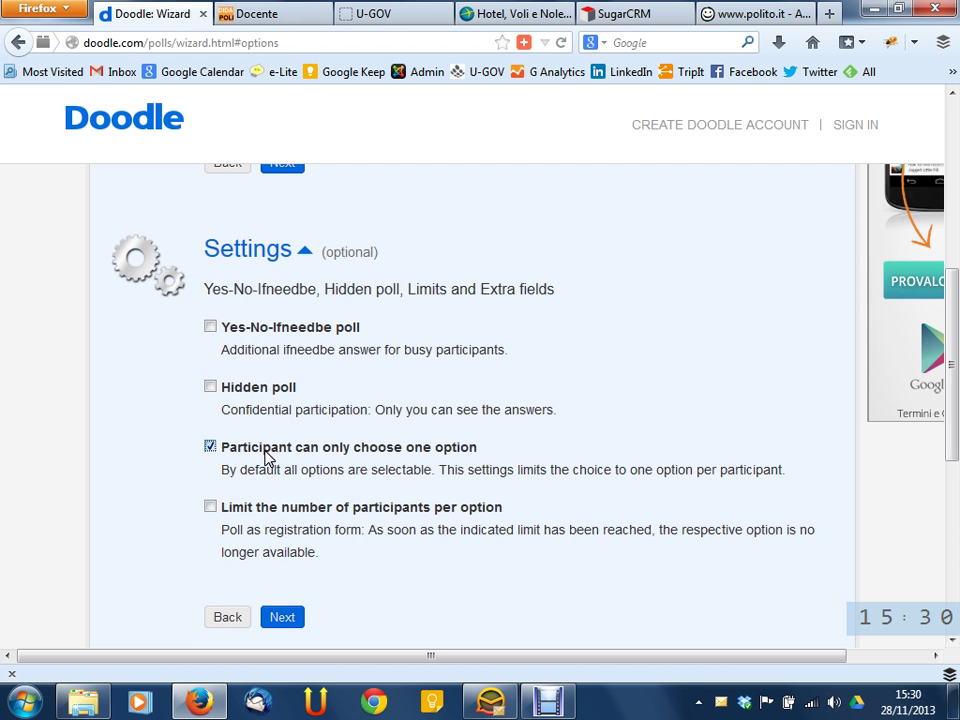
{"action": "left_click", "coordinate": [406, 449]}
{"action": "left_click", "coordinate": [377, 506]}
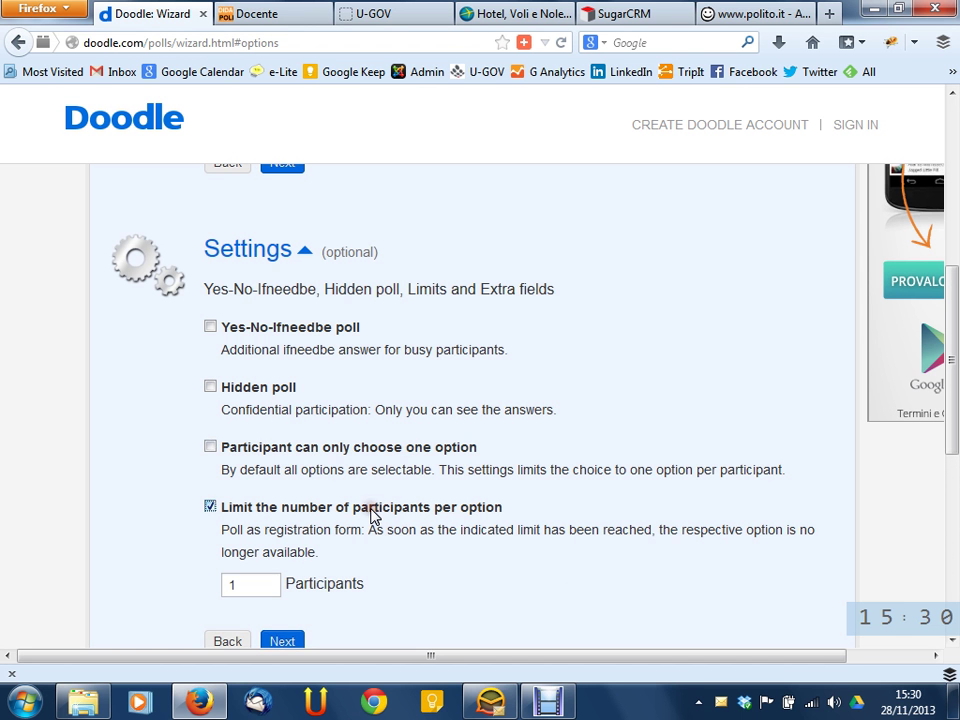
{"action": "left_click", "coordinate": [372, 509]}
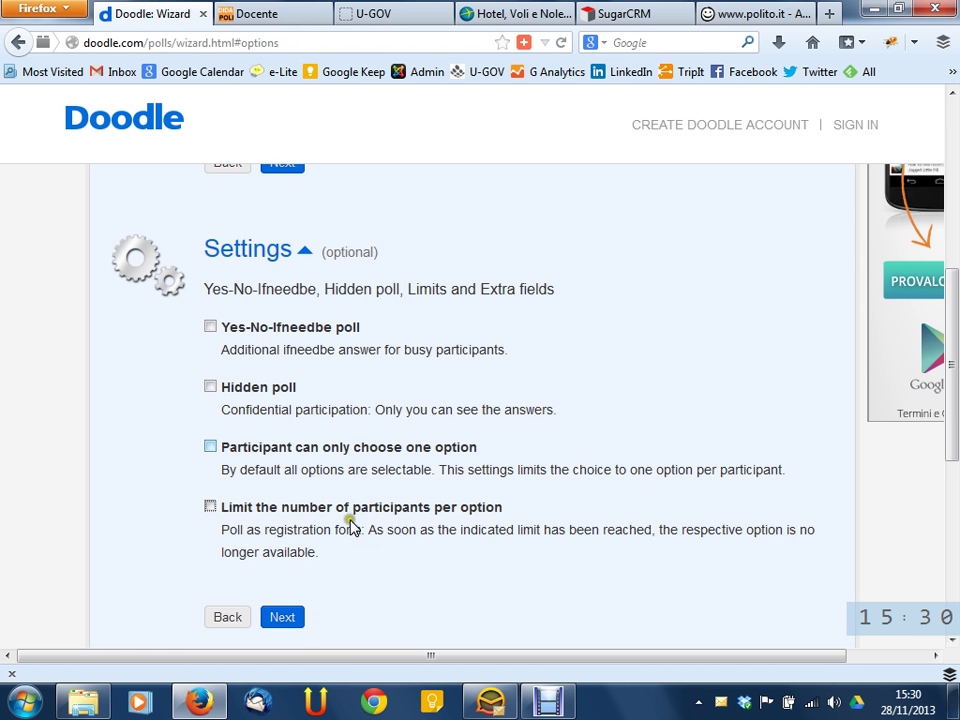
{"action": "left_click", "coordinate": [300, 450]}
{"action": "left_click", "coordinate": [317, 506]}
{"action": "left_click", "coordinate": [313, 450]}
{"action": "left_click", "coordinate": [320, 503]}
{"action": "left_click", "coordinate": [248, 332]}
{"action": "left_click", "coordinate": [248, 328]}
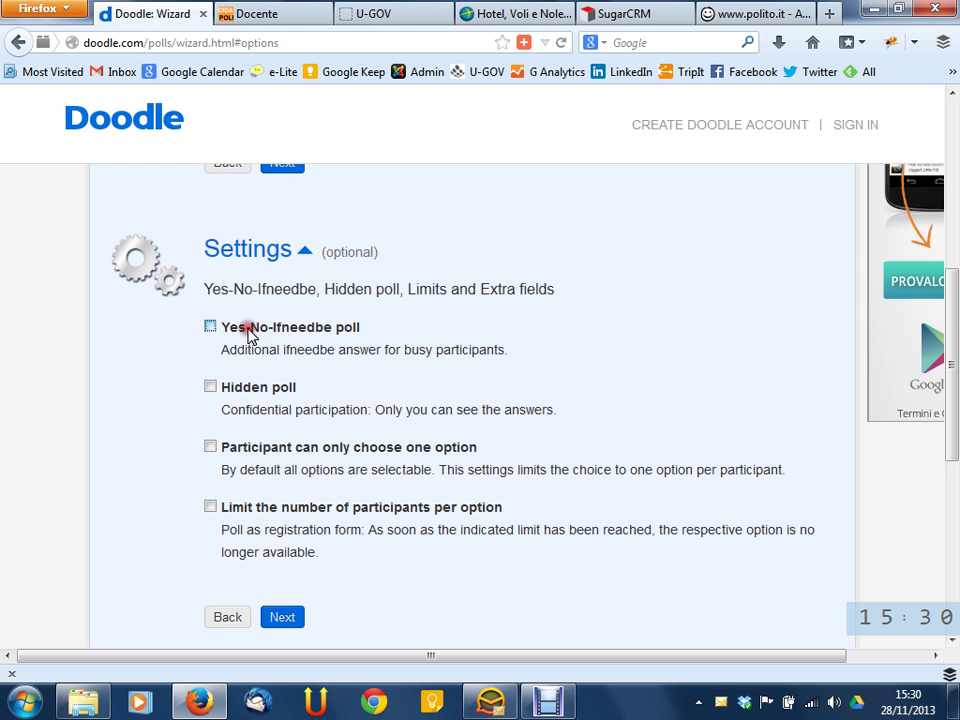
{"action": "left_click", "coordinate": [248, 330]}
{"action": "left_click", "coordinate": [248, 330]}
{"action": "left_click", "coordinate": [249, 331]}
{"action": "left_click", "coordinate": [249, 331]}
{"action": "left_click", "coordinate": [214, 328]}
{"action": "left_click", "coordinate": [258, 327]}
{"action": "left_click", "coordinate": [259, 327]}
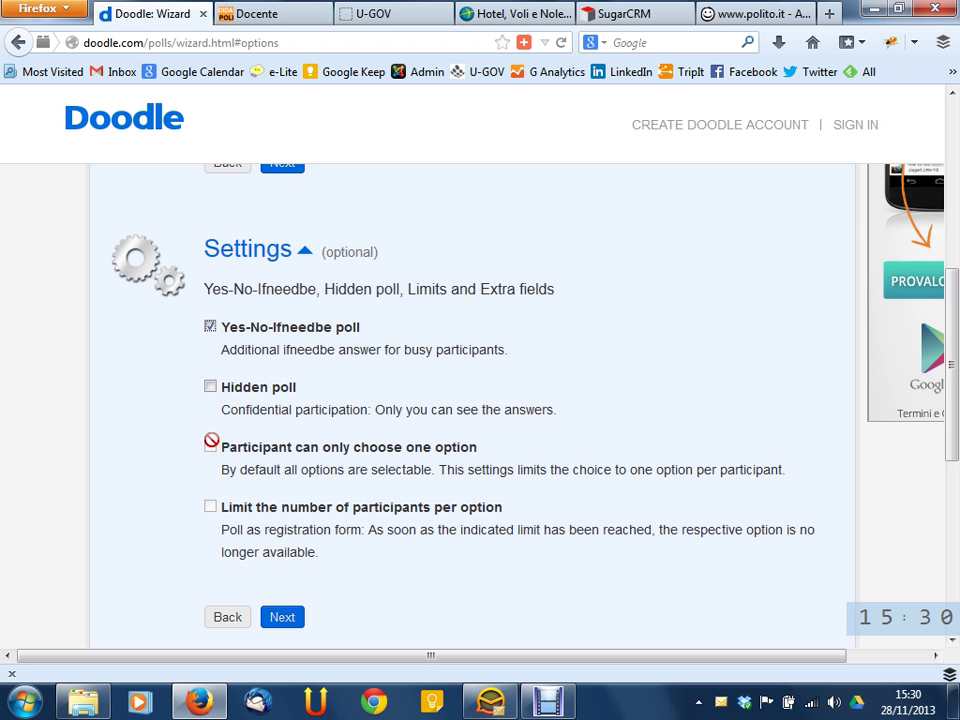
{"action": "left_click", "coordinate": [295, 328]}
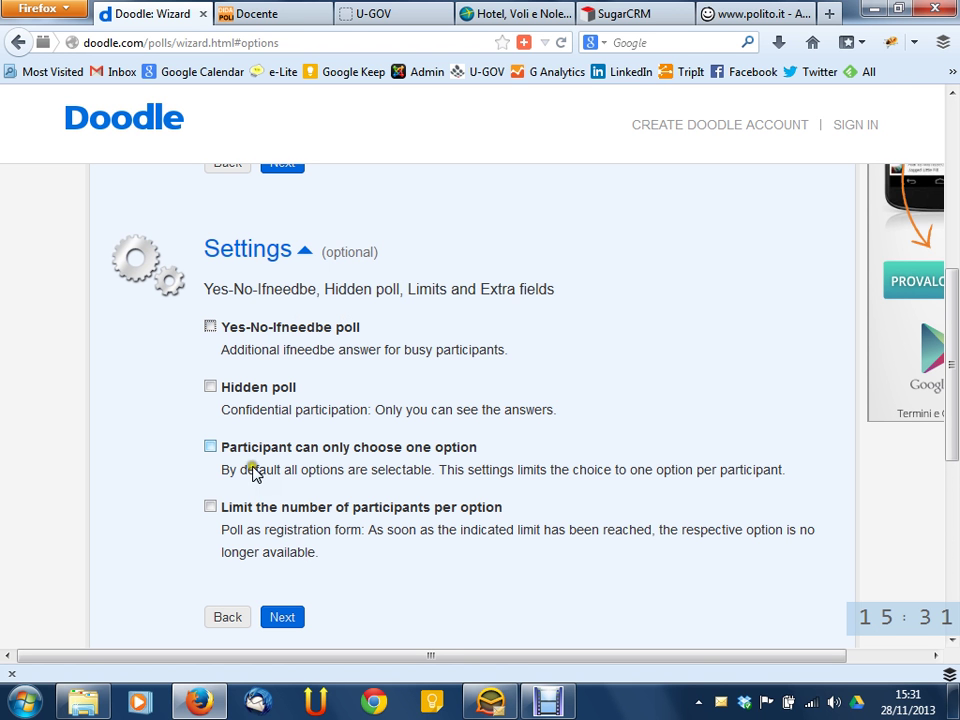
{"action": "left_click", "coordinate": [268, 330]}
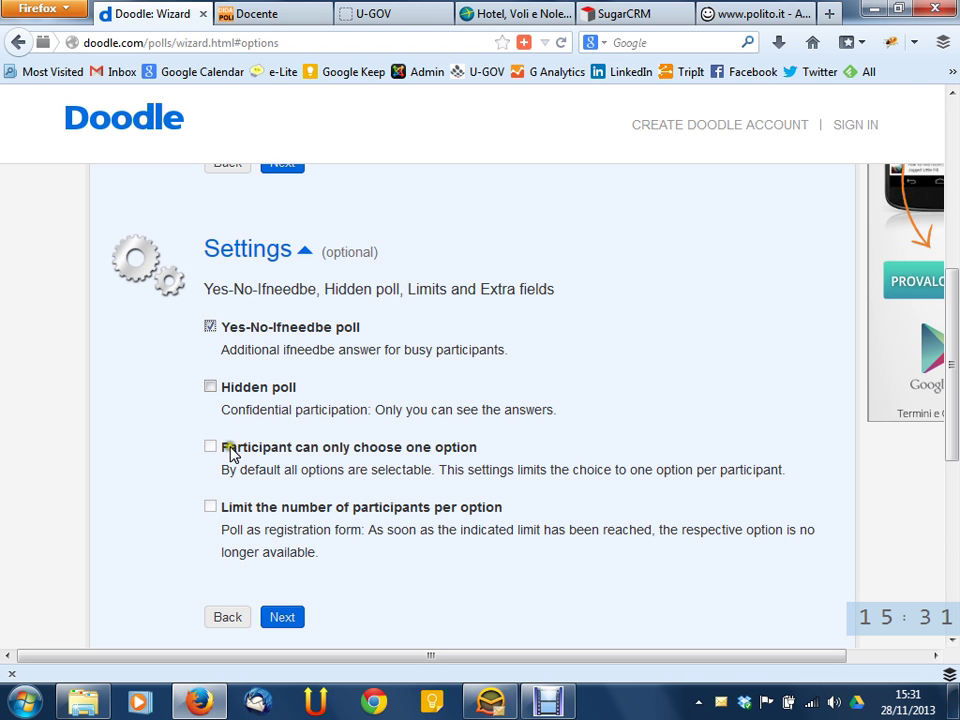
{"action": "left_click", "coordinate": [288, 328]}
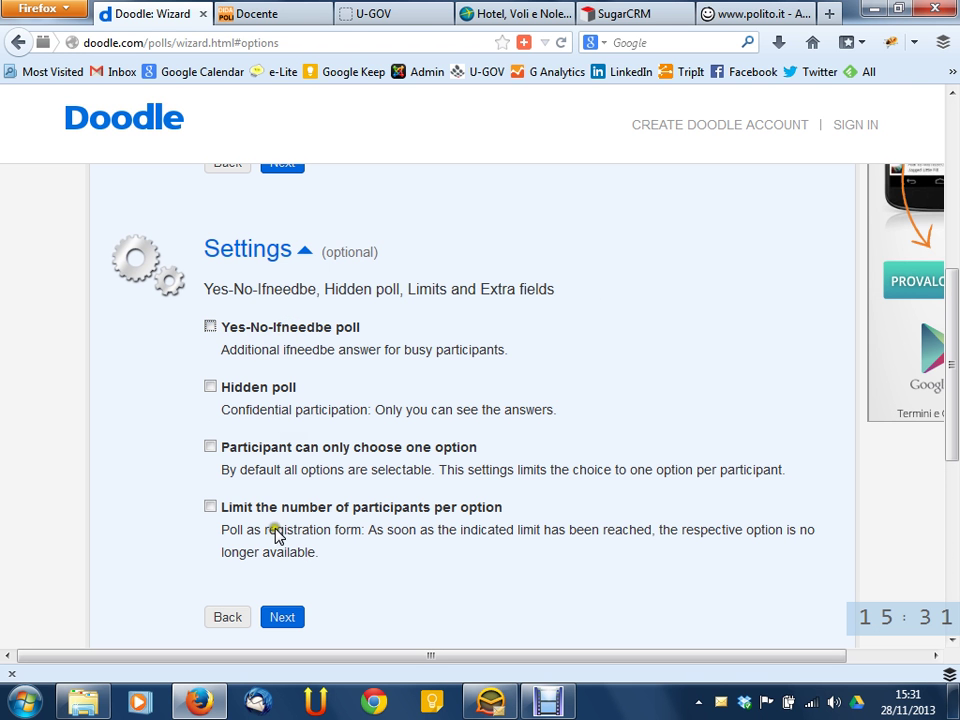
{"action": "left_click", "coordinate": [296, 325]}
{"action": "left_click", "coordinate": [224, 331]}
{"action": "left_click", "coordinate": [384, 328]}
{"action": "left_click", "coordinate": [333, 327]}
{"action": "left_click", "coordinate": [333, 328]}
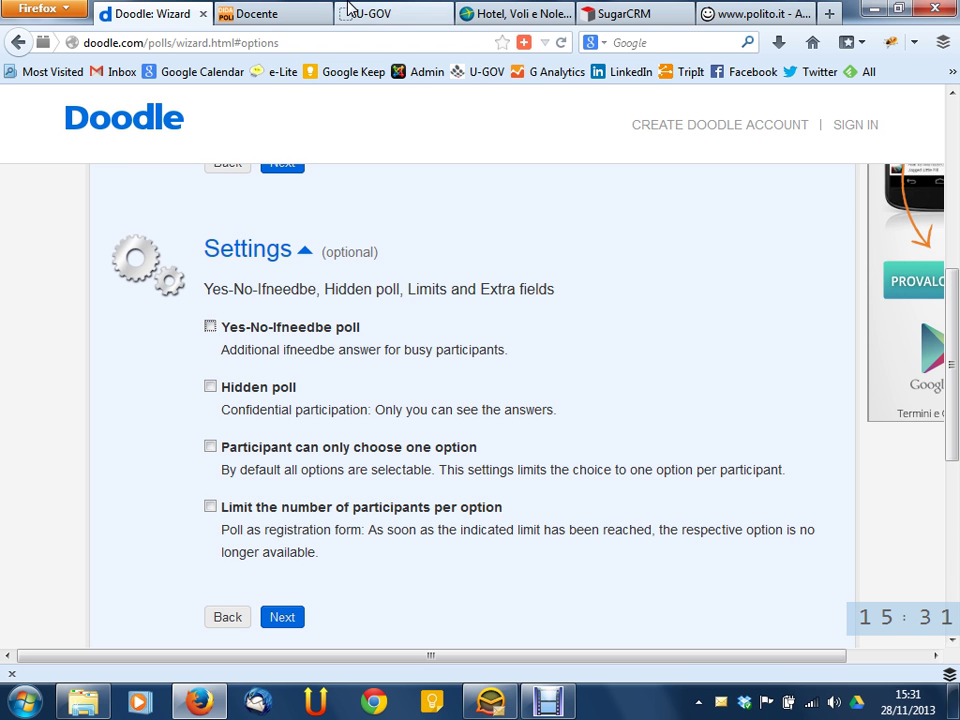
{"action": "scroll", "coordinate": [261, 326], "scroll_direction": "up", "scroll_amount": 4}
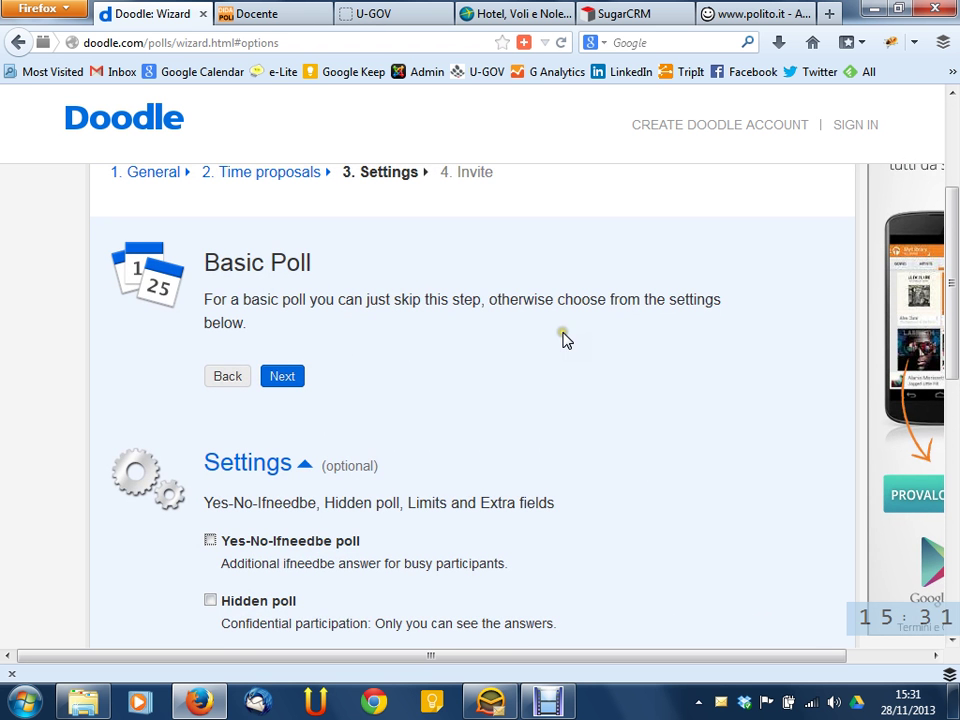
{"action": "scroll", "coordinate": [540, 342], "scroll_direction": "down", "scroll_amount": 4}
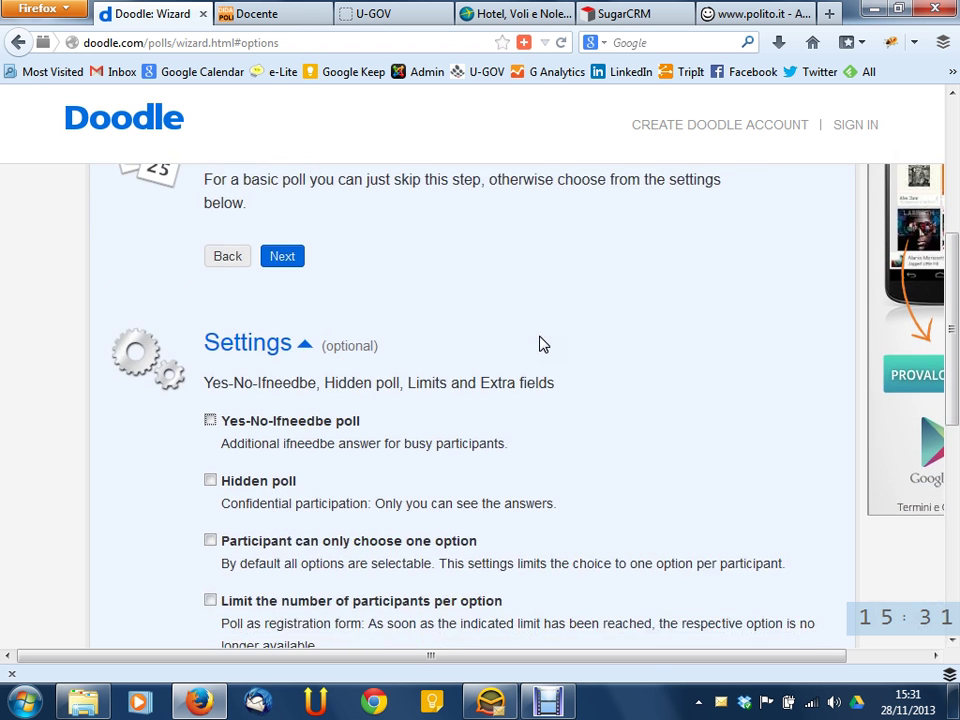
{"action": "scroll", "coordinate": [543, 342], "scroll_direction": "down", "scroll_amount": 2}
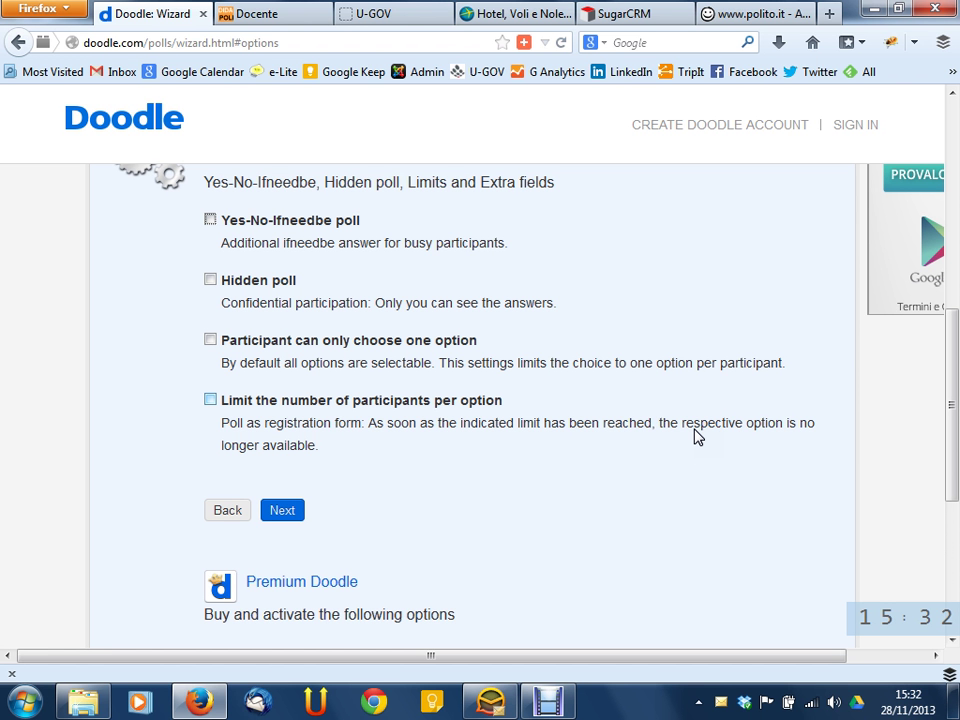
{"action": "left_click", "coordinate": [630, 411]}
{"action": "scroll", "coordinate": [630, 405], "scroll_direction": "up", "scroll_amount": 2}
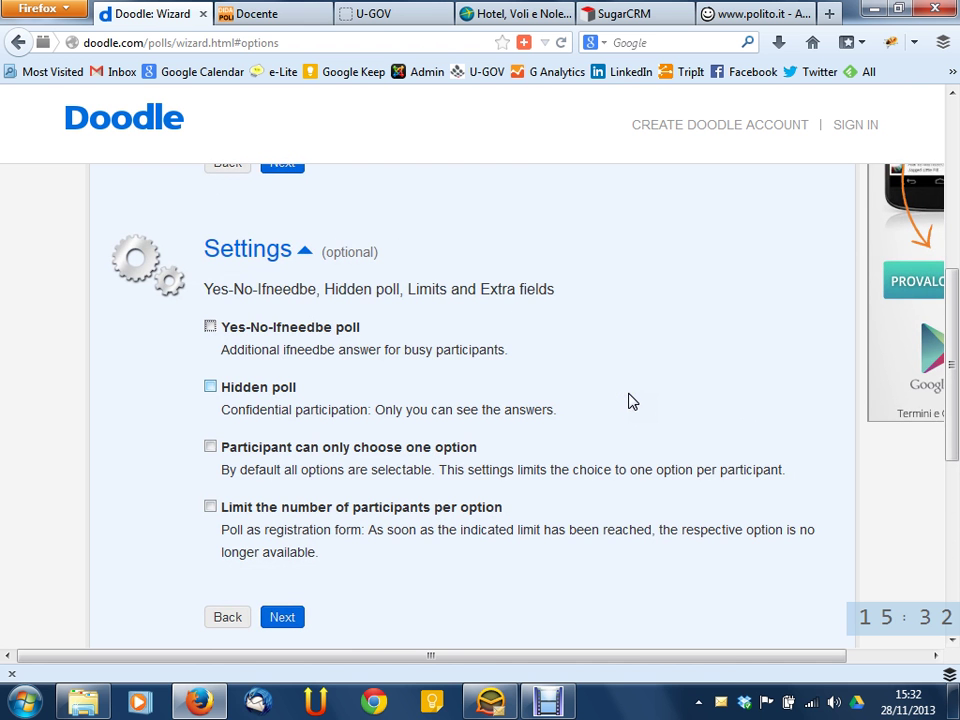
Try the Settings options, toggling Yes-No-Ifneedbe on and off, then tick Hidden poll
{"action": "left_click", "coordinate": [487, 447]}
{"action": "left_click", "coordinate": [298, 324]}
{"action": "left_click", "coordinate": [389, 328]}
{"action": "left_click", "coordinate": [313, 342]}
{"action": "left_click", "coordinate": [446, 328]}
{"action": "left_click", "coordinate": [211, 327]}
{"action": "left_click", "coordinate": [211, 328]}
{"action": "left_click", "coordinate": [275, 388]}
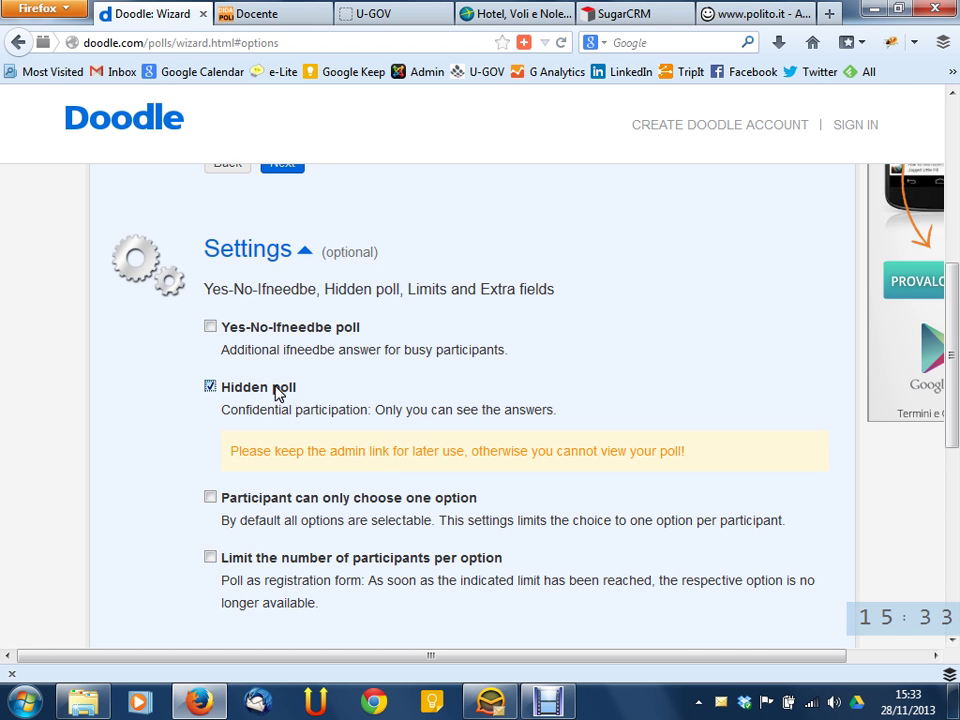
Untick Hidden poll and tick 'Participant can only choose one option'
{"action": "left_click", "coordinate": [275, 390]}
{"action": "left_click", "coordinate": [275, 390]}
{"action": "left_click", "coordinate": [312, 388]}
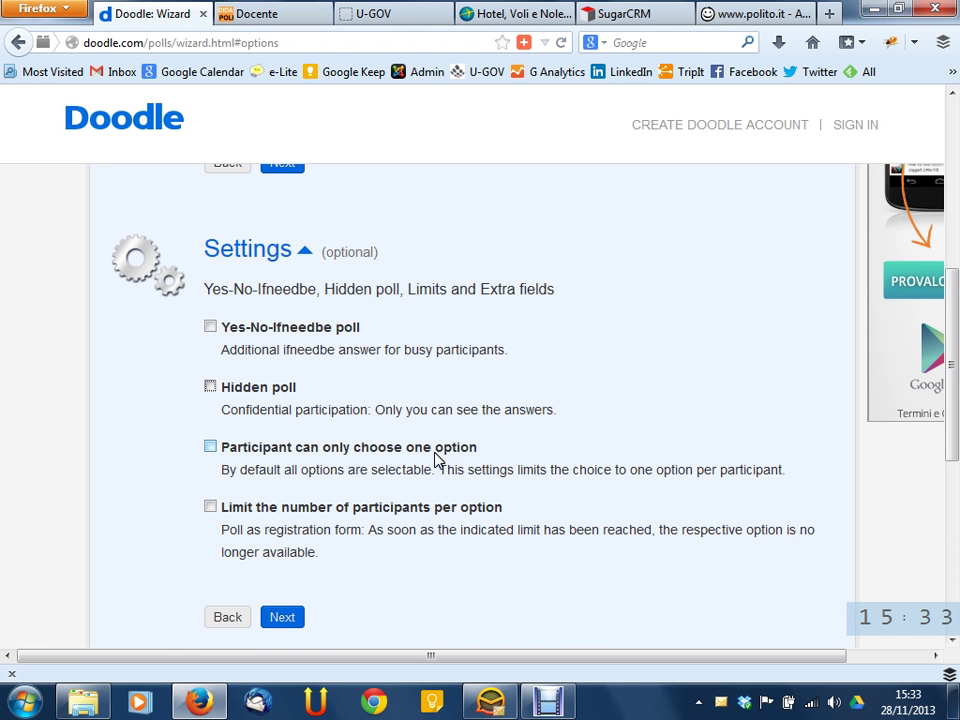
{"action": "left_click", "coordinate": [435, 453]}
Untick the one-option restriction, then tick and untick 'Limit the number of participants per option'
{"action": "left_click", "coordinate": [435, 454]}
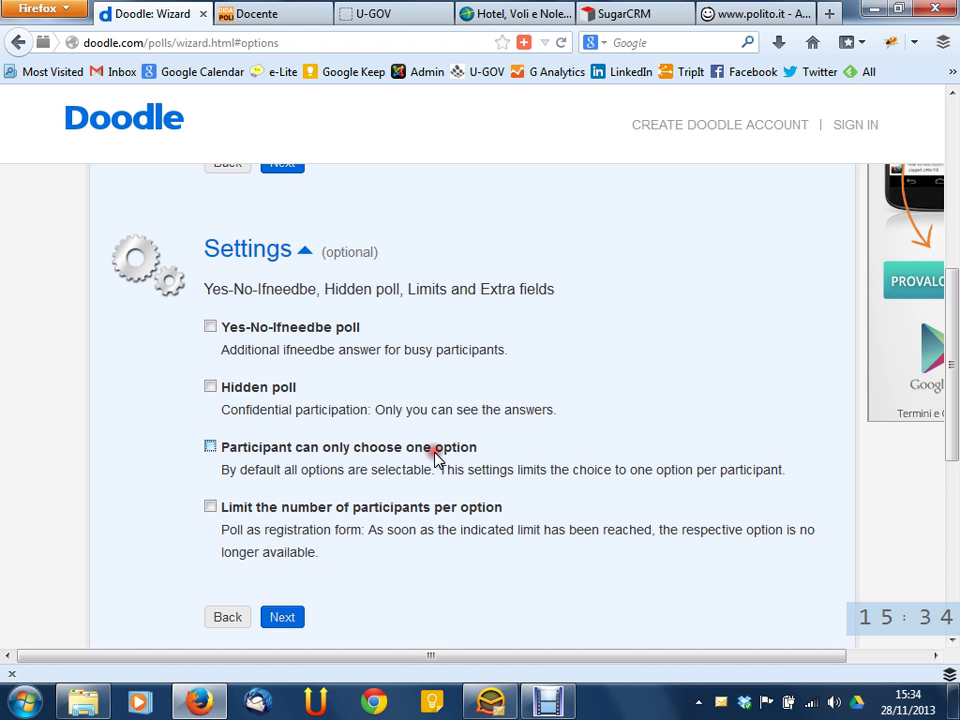
{"action": "left_click", "coordinate": [455, 511]}
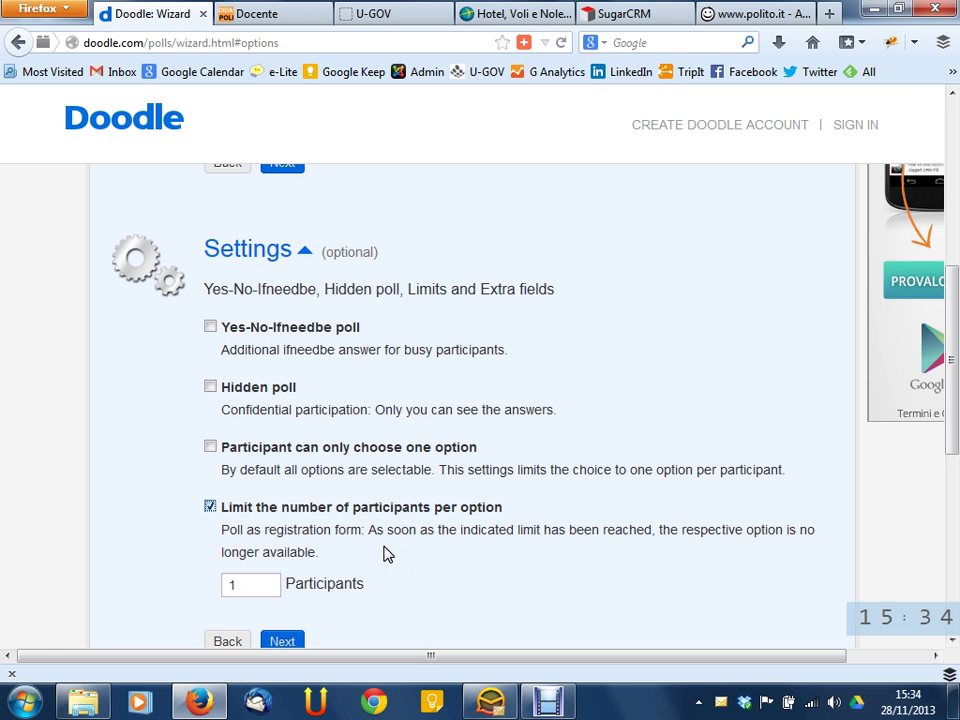
{"action": "left_click", "coordinate": [380, 507]}
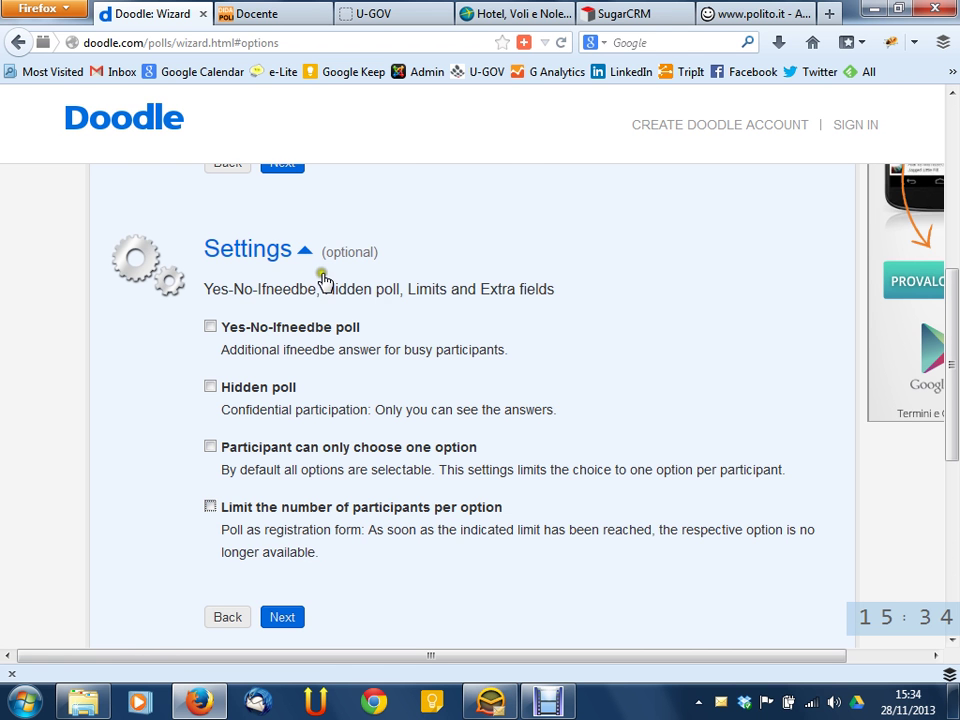
{"action": "left_click", "coordinate": [284, 258]}
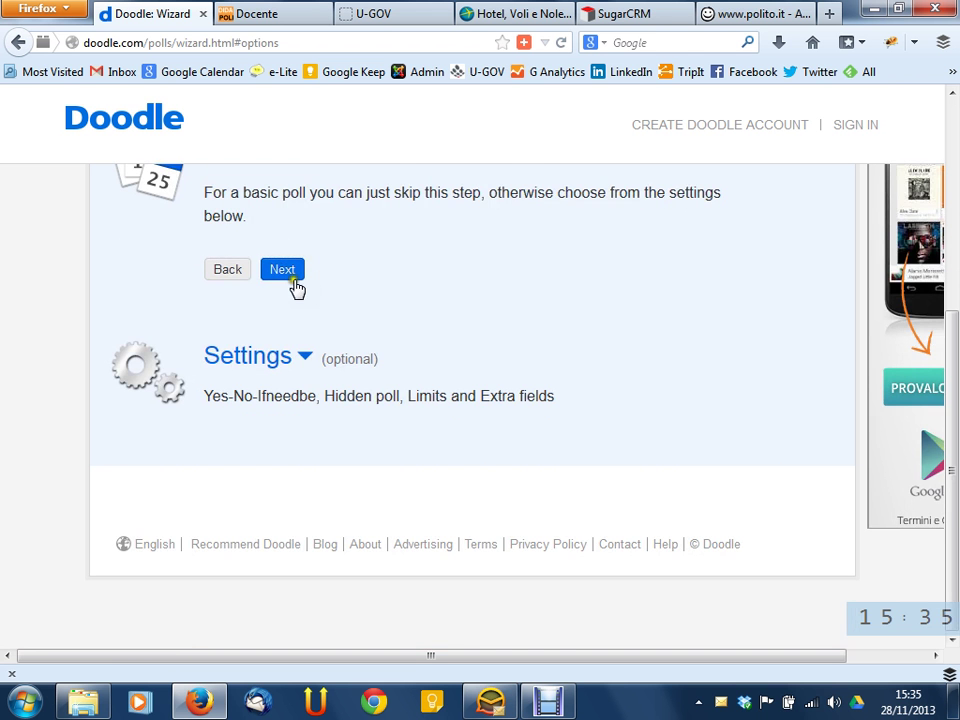
{"action": "scroll", "coordinate": [364, 289], "scroll_direction": "up", "scroll_amount": 2}
{"action": "scroll", "coordinate": [367, 292], "scroll_direction": "up", "scroll_amount": 1}
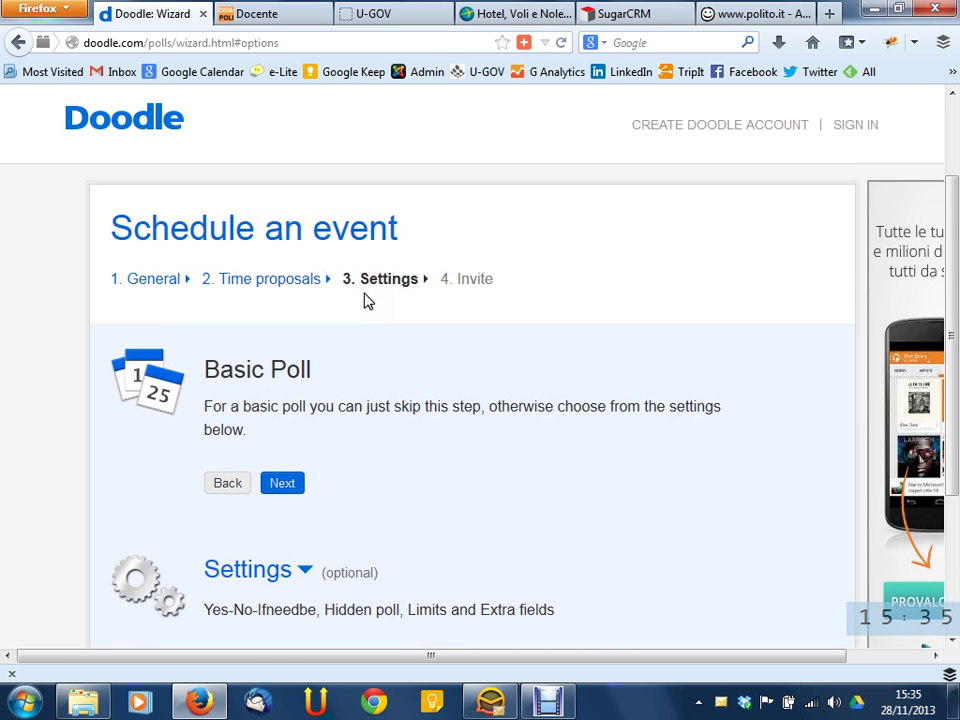
{"action": "left_click", "coordinate": [284, 483]}
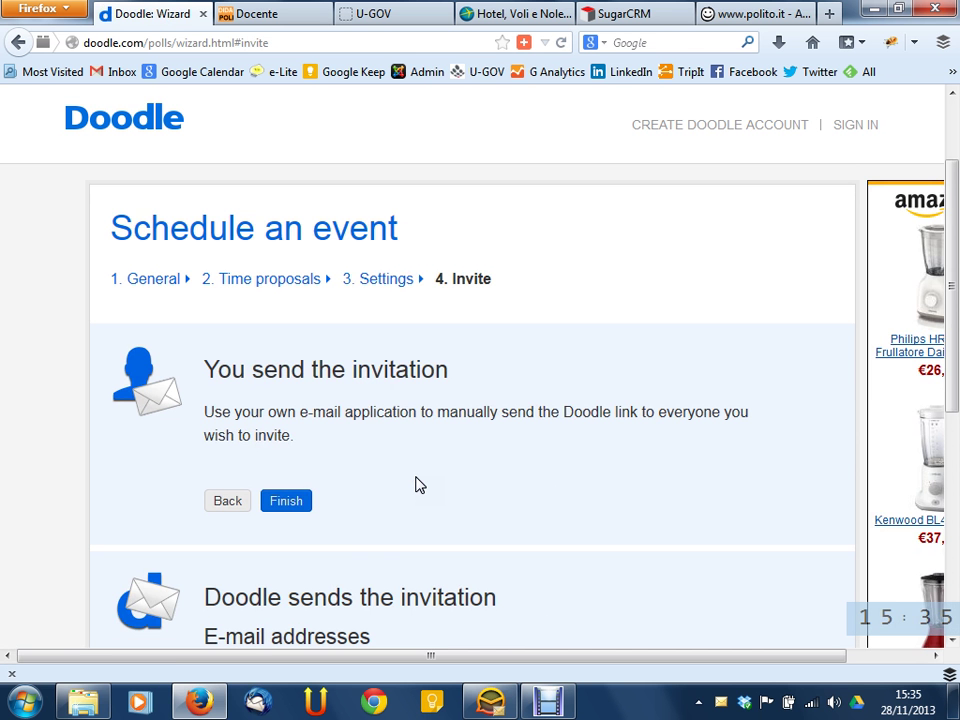
{"action": "scroll", "coordinate": [470, 405], "scroll_direction": "down", "scroll_amount": 5}
{"action": "scroll", "coordinate": [508, 402], "scroll_direction": "up", "scroll_amount": 3}
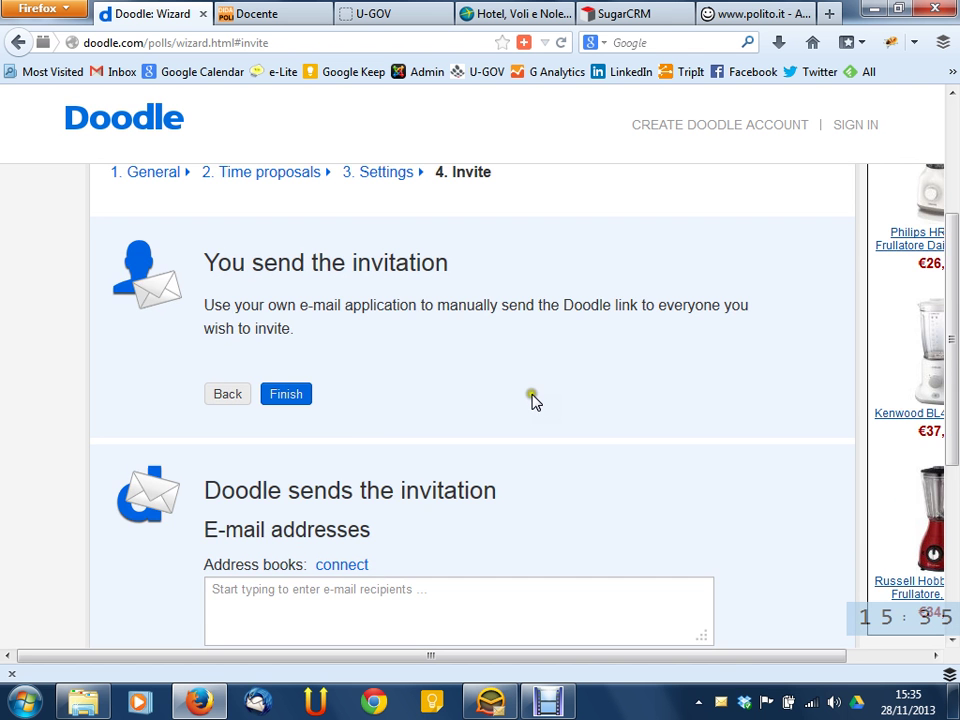
{"action": "scroll", "coordinate": [499, 318], "scroll_direction": "down", "scroll_amount": 3}
{"action": "scroll", "coordinate": [499, 318], "scroll_direction": "up", "scroll_amount": 5}
{"action": "left_click_drag", "start_coordinate": [231, 372], "coordinate": [417, 364]}
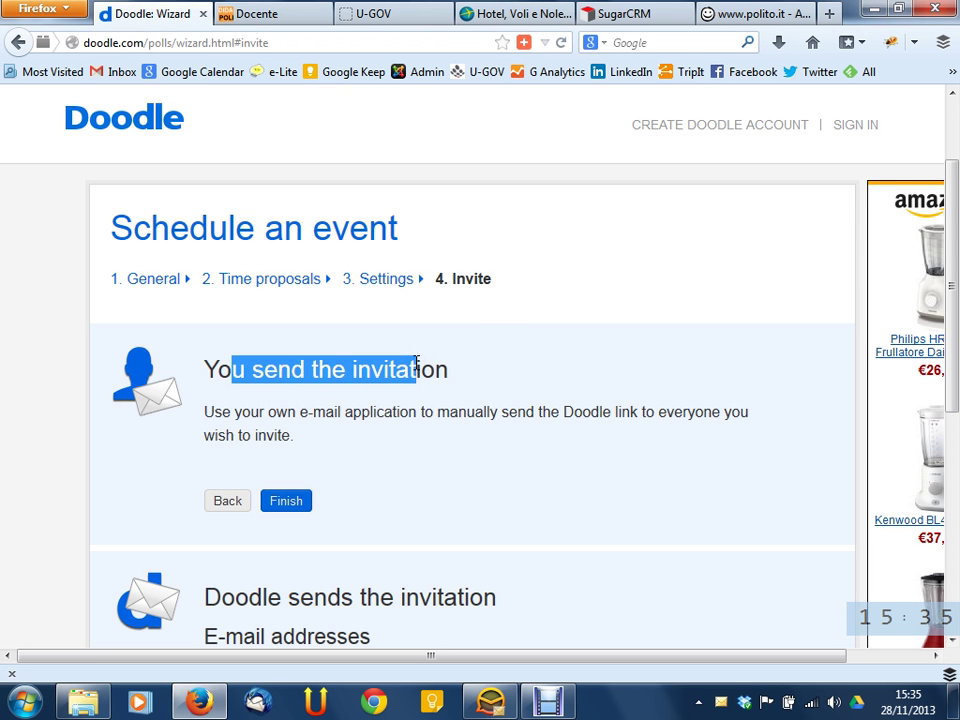
{"action": "left_click", "coordinate": [415, 367]}
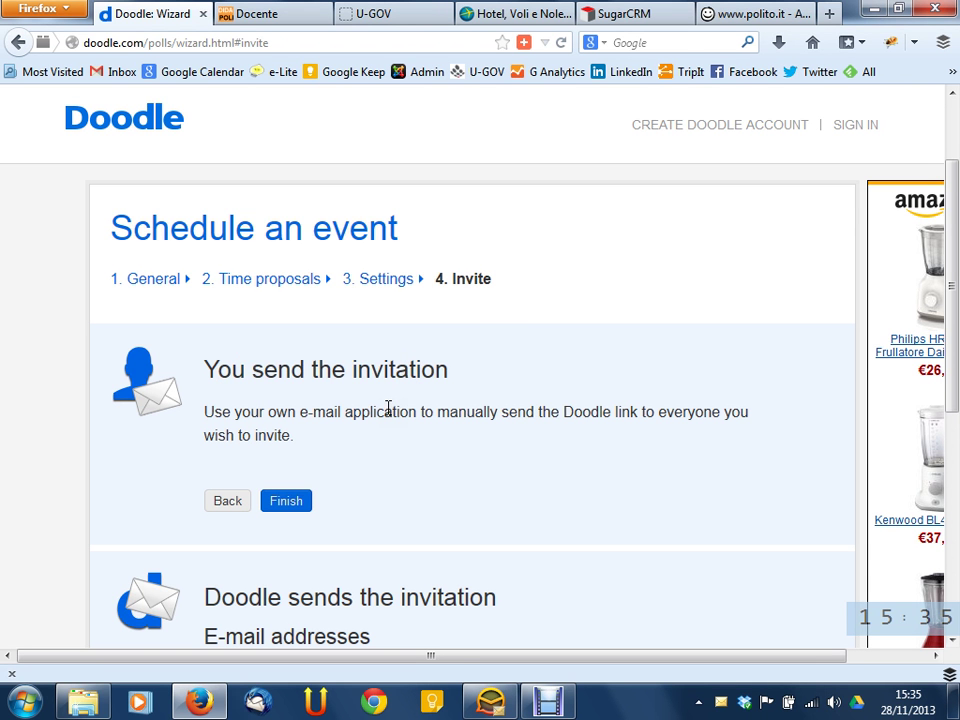
{"action": "scroll", "coordinate": [388, 408], "scroll_direction": "down", "scroll_amount": 4}
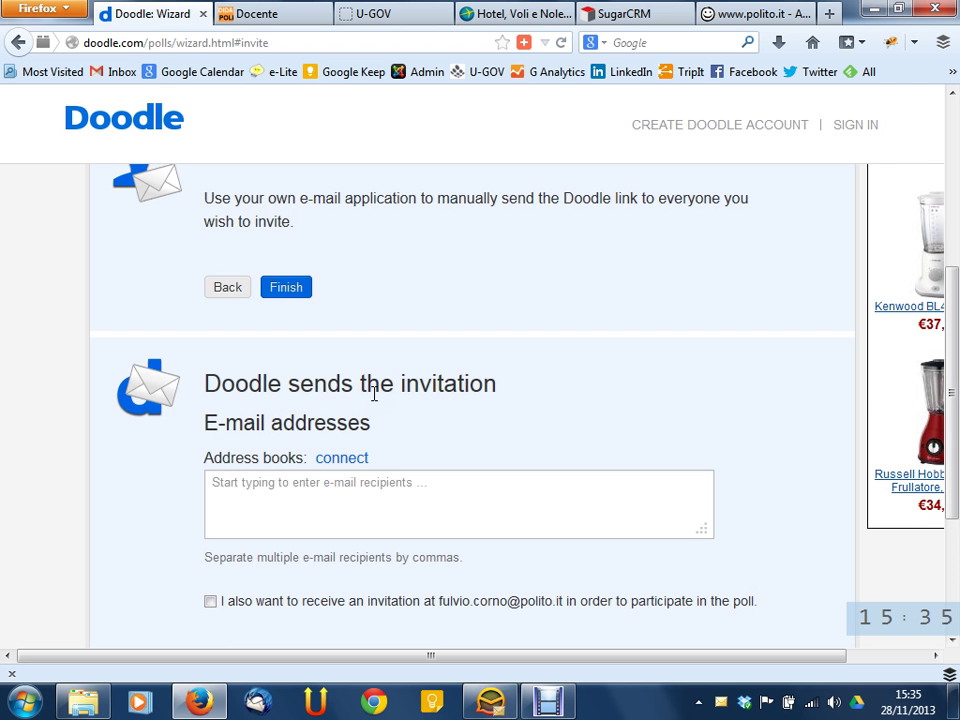
{"action": "scroll", "coordinate": [426, 276], "scroll_direction": "up", "scroll_amount": 2}
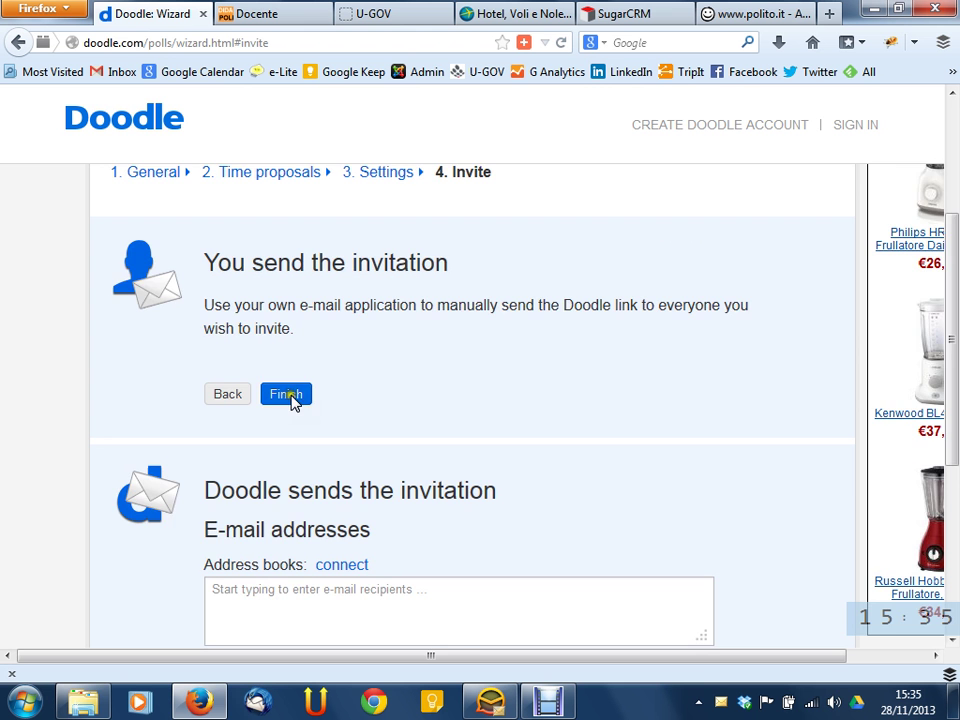
{"action": "scroll", "coordinate": [460, 375], "scroll_direction": "down", "scroll_amount": 4}
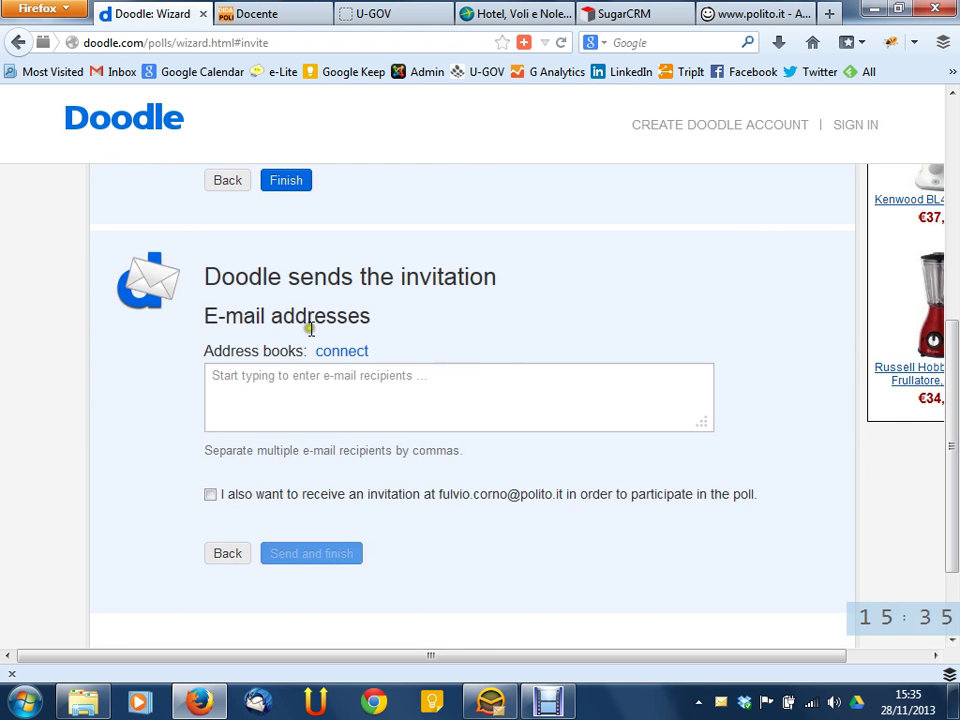
Try entering invitation recipients for Doodle and dismiss the Sign in prompt
{"action": "left_click", "coordinate": [274, 376]}
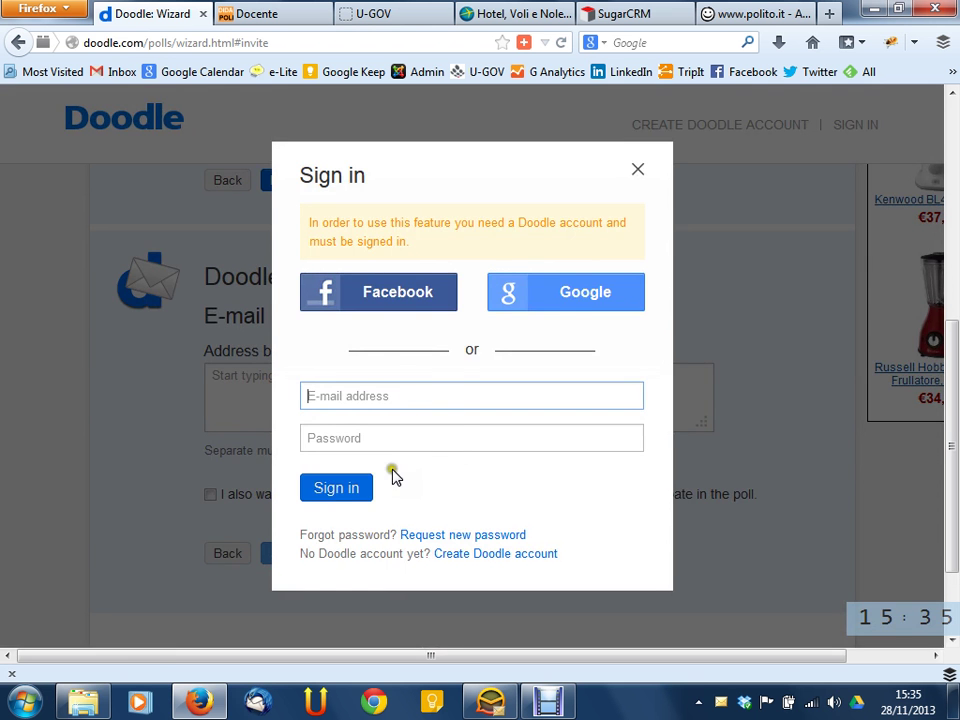
{"action": "left_click", "coordinate": [638, 169]}
{"action": "left_click", "coordinate": [352, 377]}
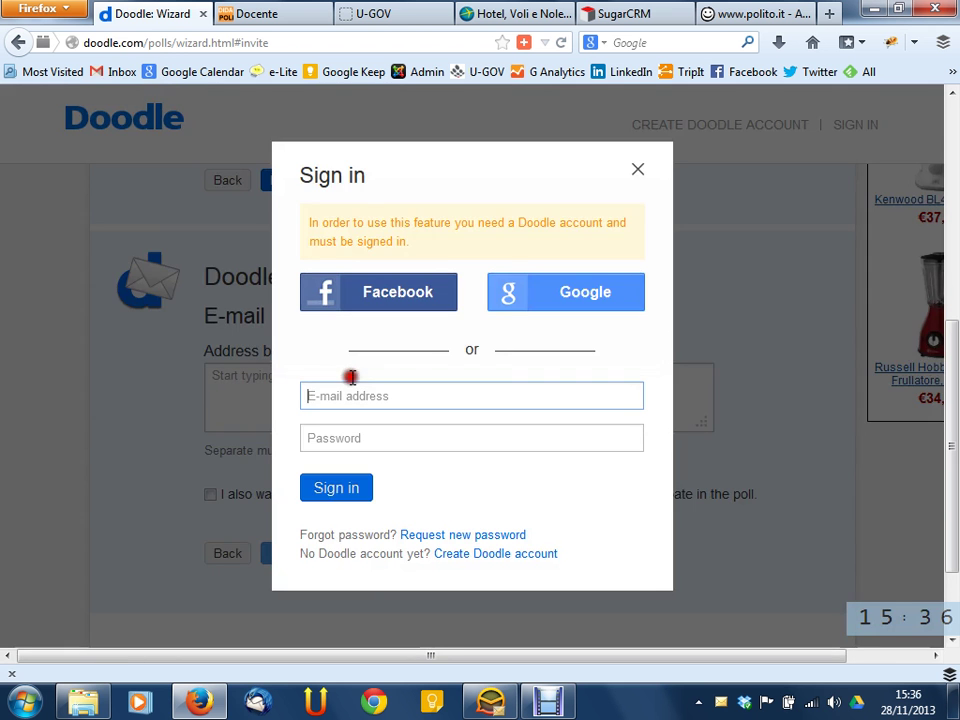
{"action": "left_click", "coordinate": [638, 169]}
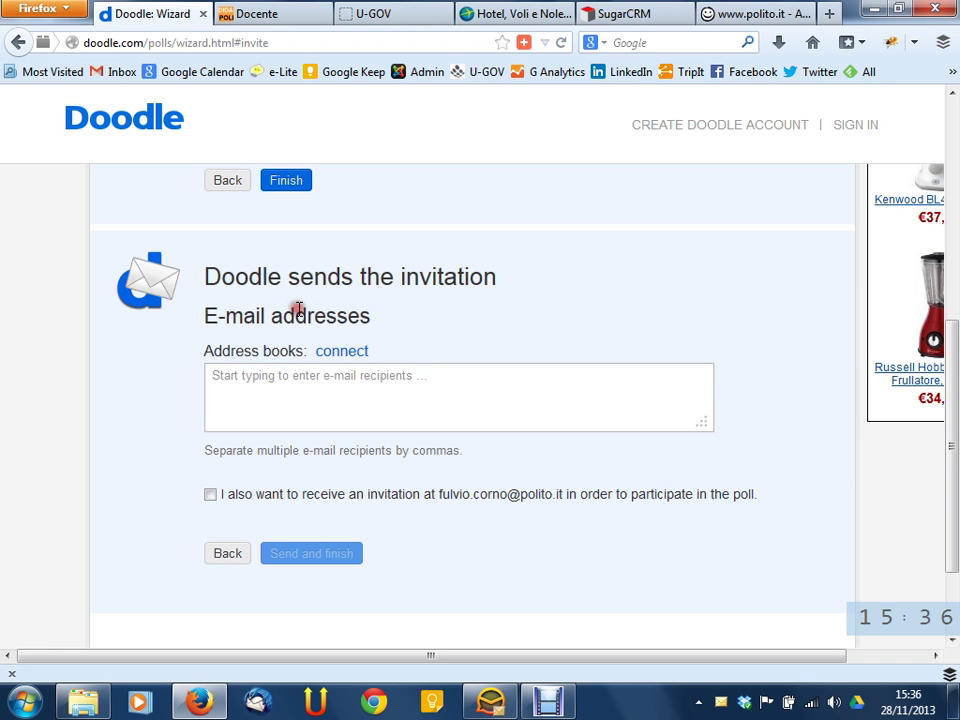
{"action": "left_click", "coordinate": [311, 406]}
{"action": "left_click", "coordinate": [314, 406]}
{"action": "left_click", "coordinate": [328, 542]}
Choose 'You send the invitation' and finish creating the poll
{"action": "scroll", "coordinate": [700, 492], "scroll_direction": "up", "scroll_amount": 4}
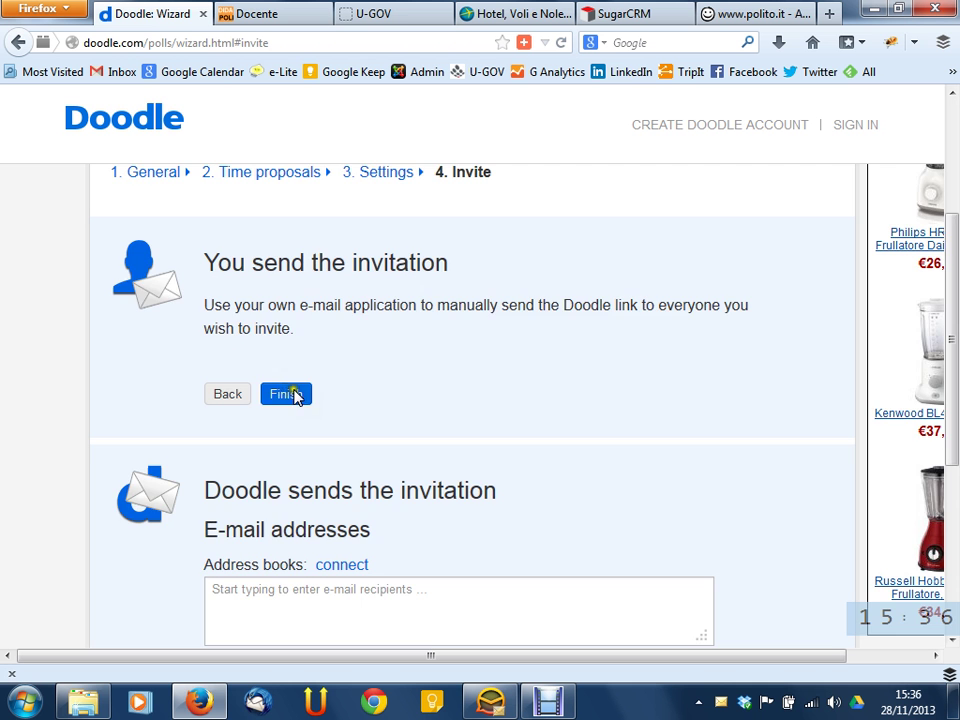
{"action": "scroll", "coordinate": [714, 414], "scroll_direction": "down", "scroll_amount": 5}
{"action": "left_click", "coordinate": [514, 281]}
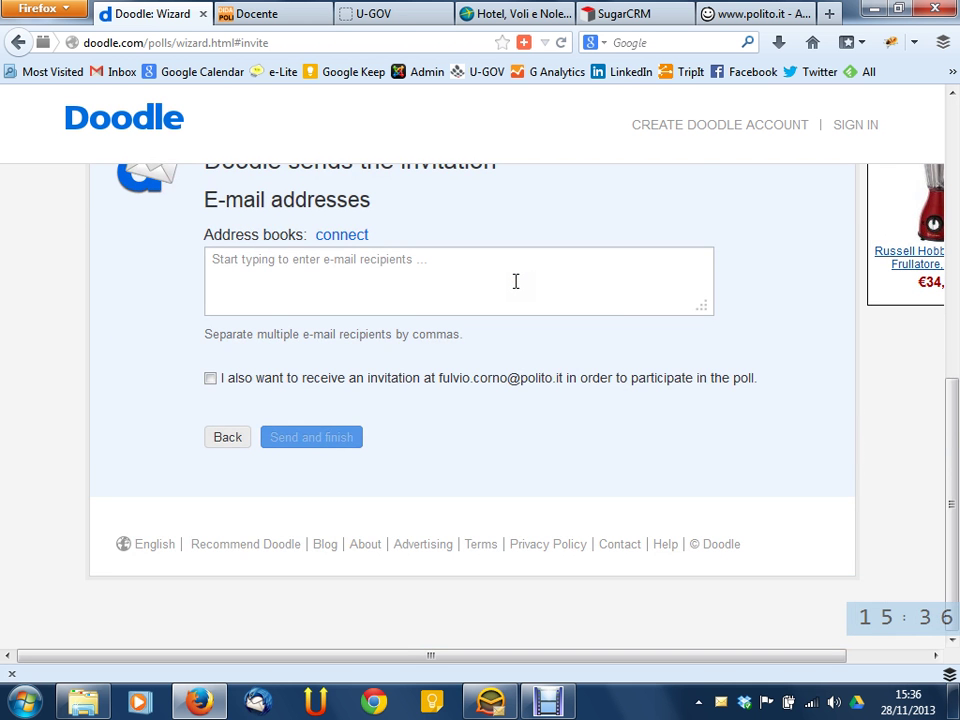
{"action": "scroll", "coordinate": [600, 315], "scroll_direction": "up", "scroll_amount": 5}
{"action": "left_click", "coordinate": [298, 387]}
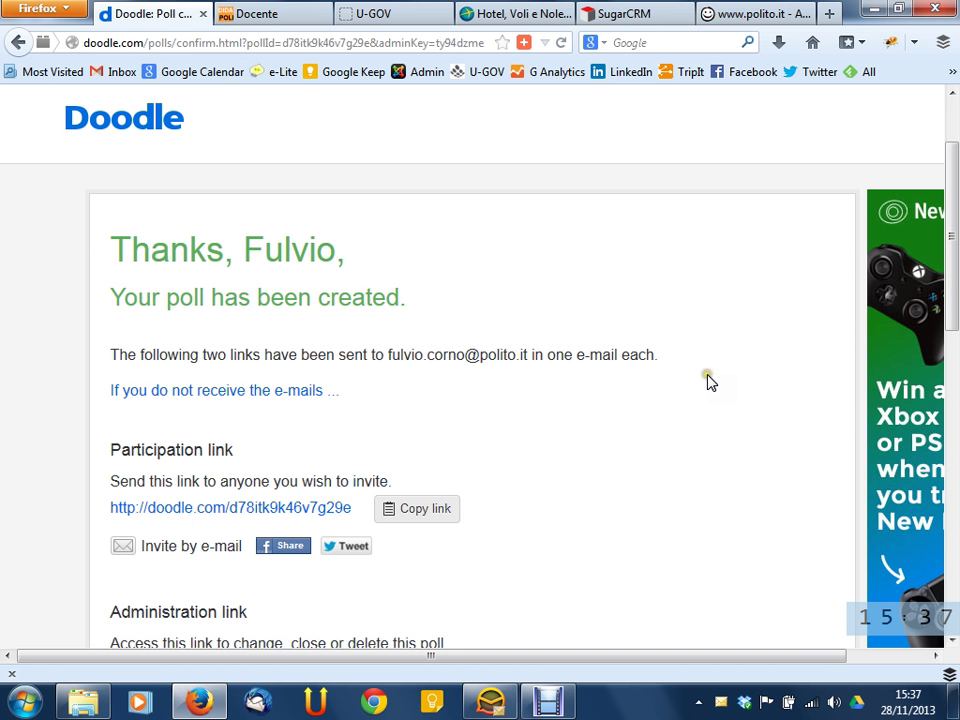
{"action": "scroll", "coordinate": [700, 378], "scroll_direction": "down", "scroll_amount": 2}
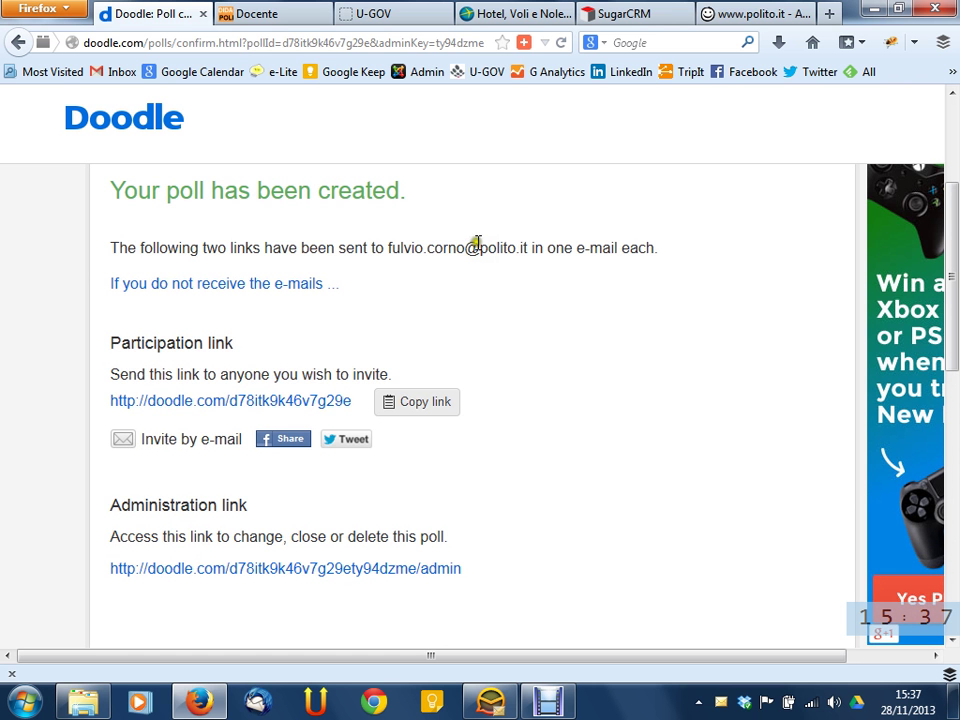
{"action": "scroll", "coordinate": [583, 279], "scroll_direction": "down", "scroll_amount": 3}
{"action": "scroll", "coordinate": [589, 281], "scroll_direction": "up", "scroll_amount": 1}
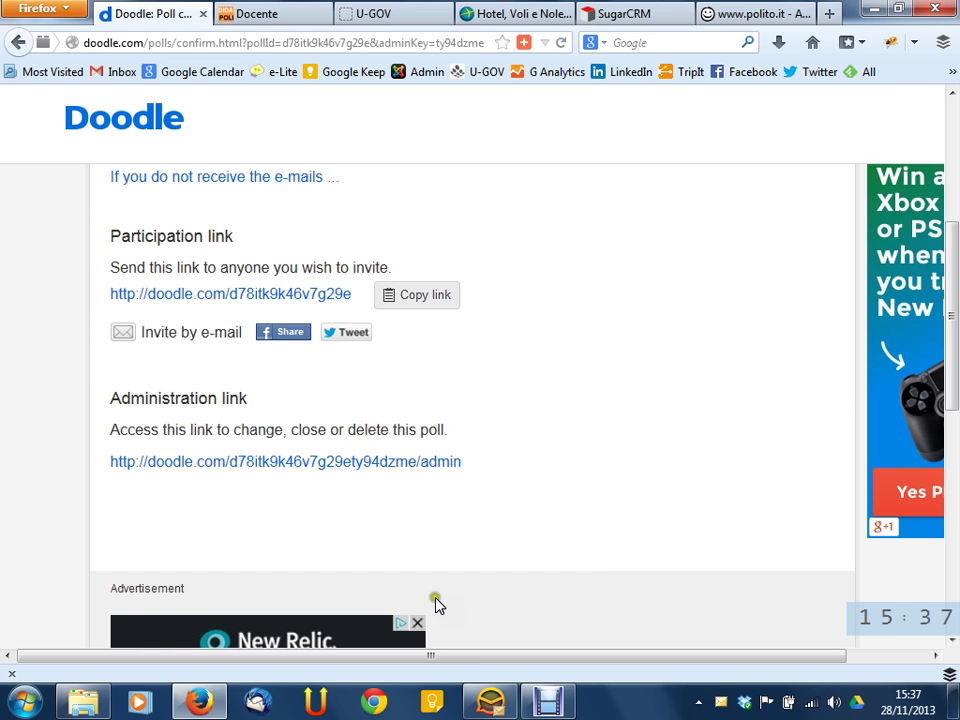
In eM Client, open the 'Doodle: Esame' e-mail, download its pictures, read it and close it
{"action": "left_click", "coordinate": [489, 702]}
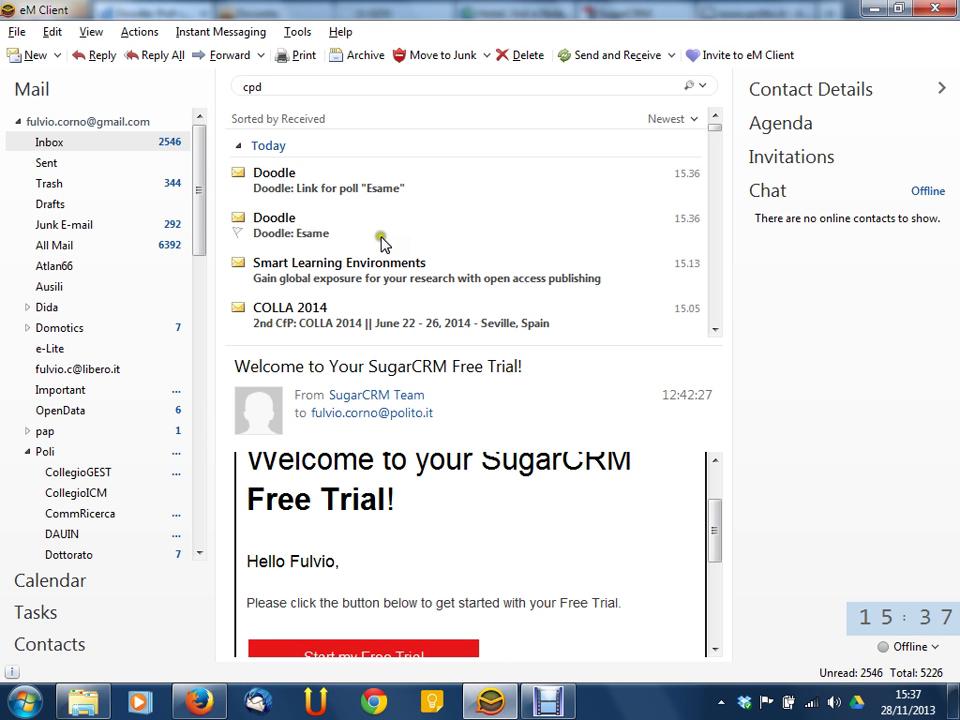
{"action": "left_click", "coordinate": [291, 222]}
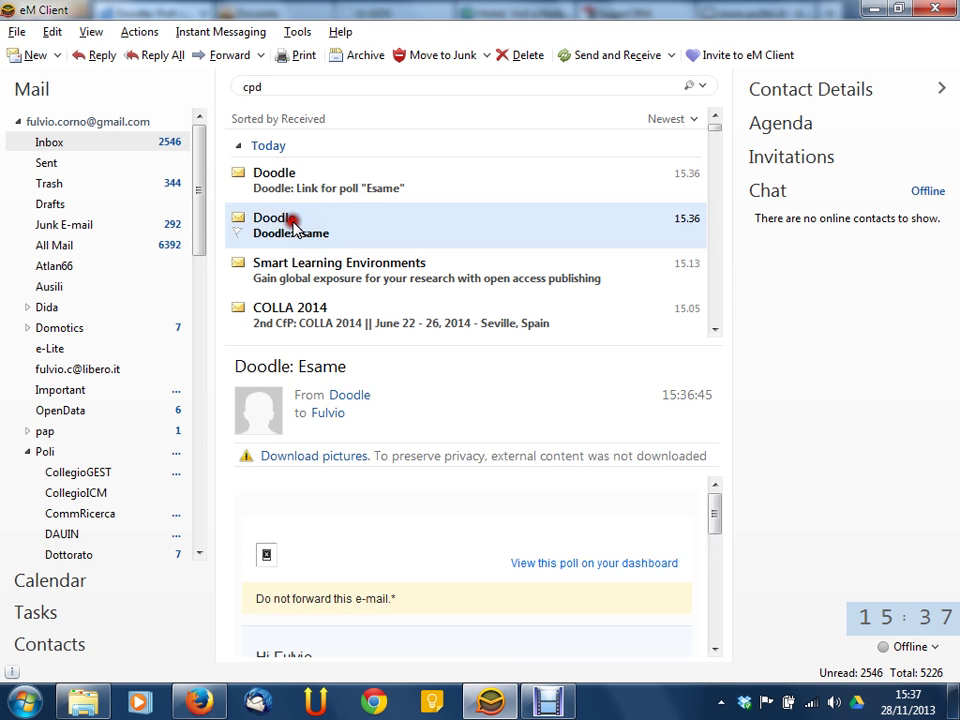
{"action": "left_click", "coordinate": [291, 233]}
{"action": "double_click", "coordinate": [291, 233]}
{"action": "left_click_drag", "start_coordinate": [555, 81], "coordinate": [321, 72]}
{"action": "left_click", "coordinate": [195, 235]}
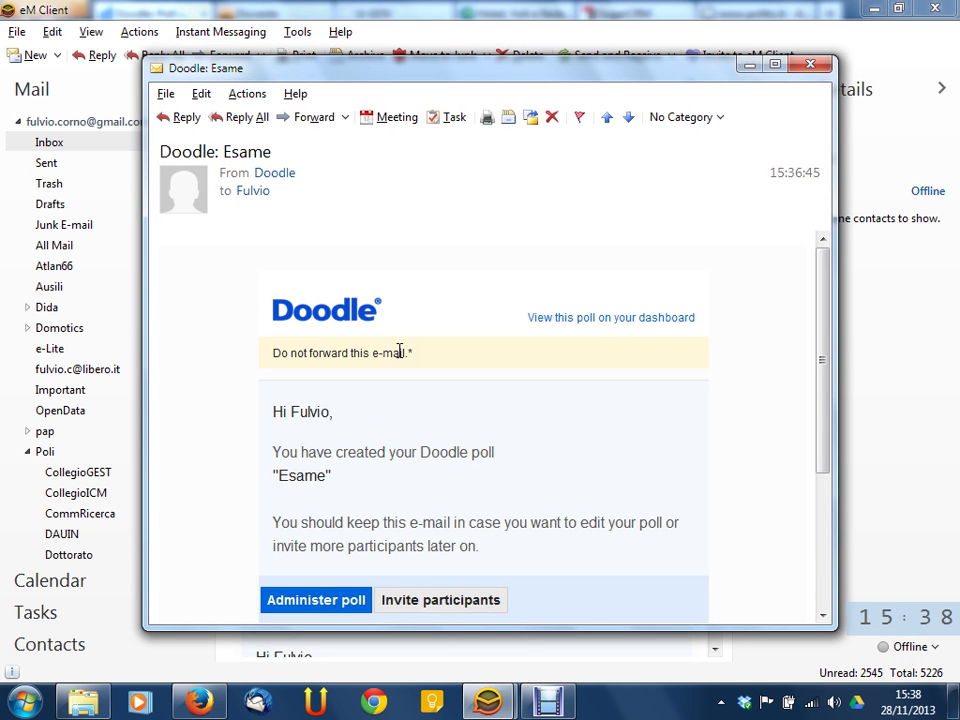
{"action": "scroll", "coordinate": [467, 360], "scroll_direction": "down", "scroll_amount": 3}
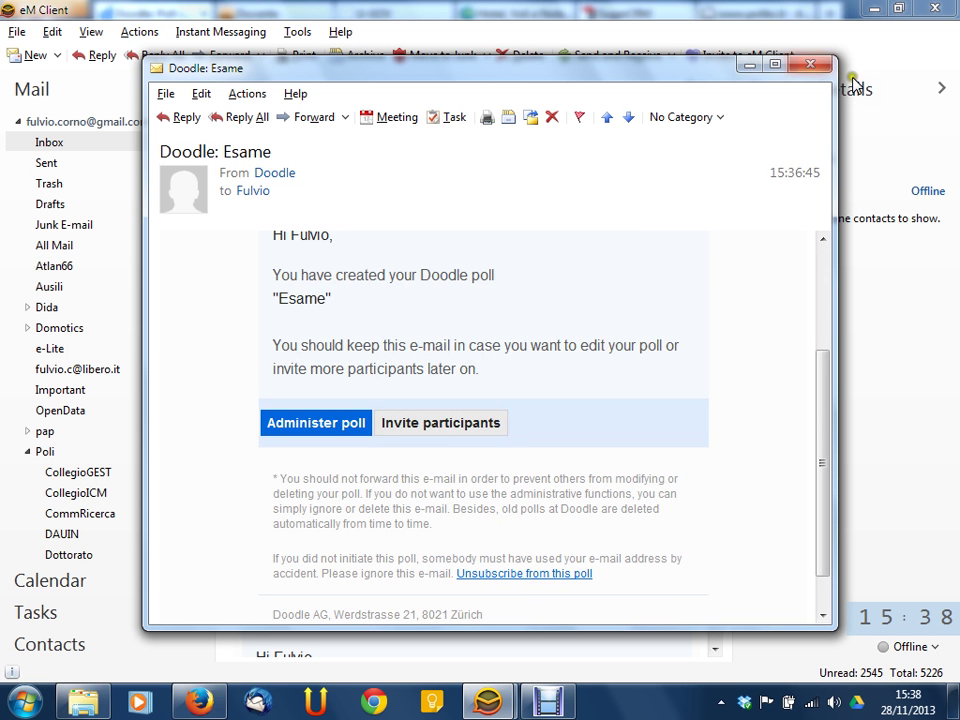
{"action": "left_click", "coordinate": [810, 64]}
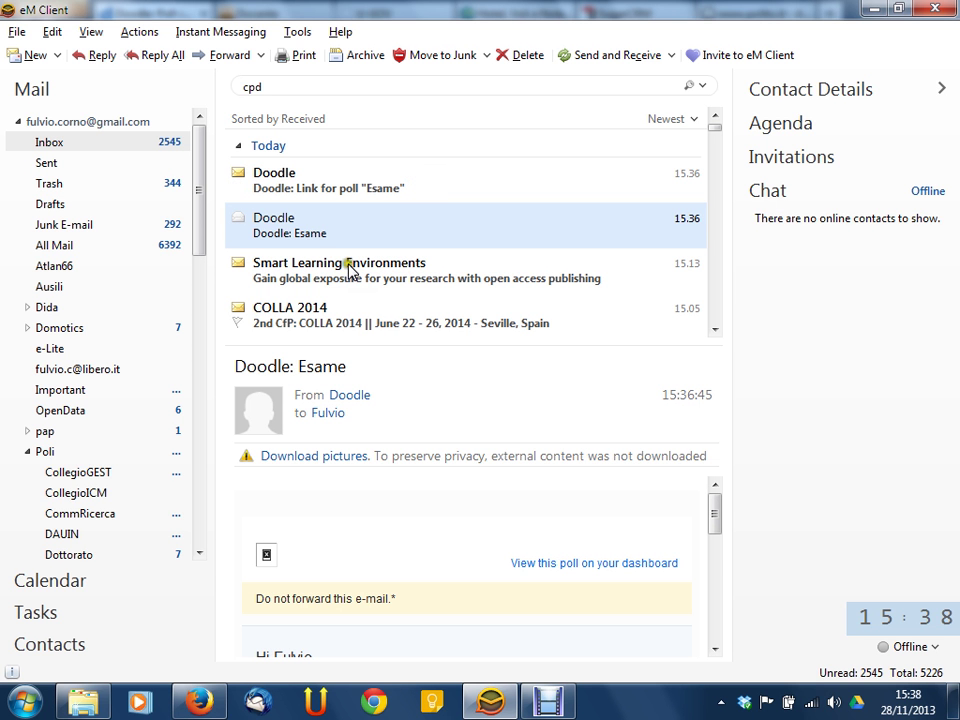
Open the 'Link for poll "Esame"' e-mail, follow its doodle.com link, then switch to the polito.it tab
{"action": "left_click", "coordinate": [316, 218]}
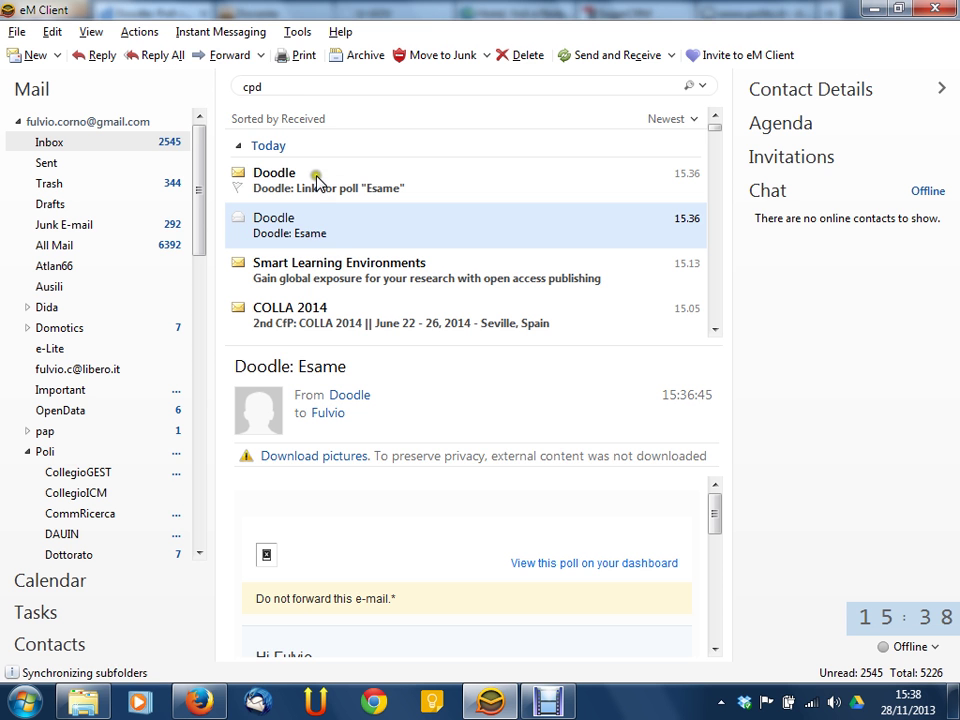
{"action": "double_click", "coordinate": [317, 172]}
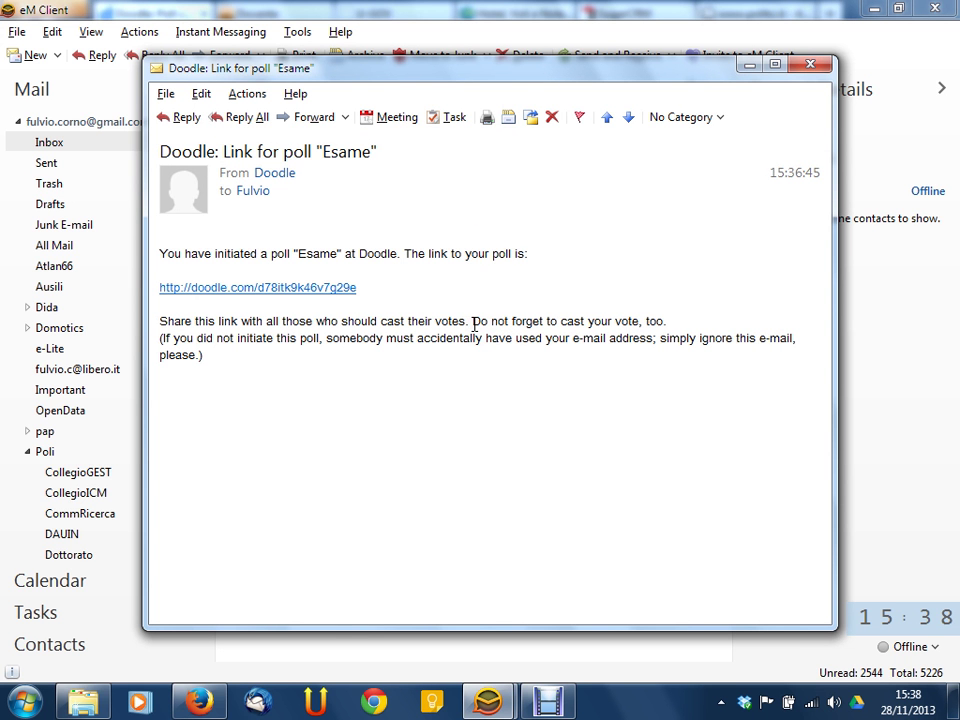
{"action": "left_click", "coordinate": [331, 288]}
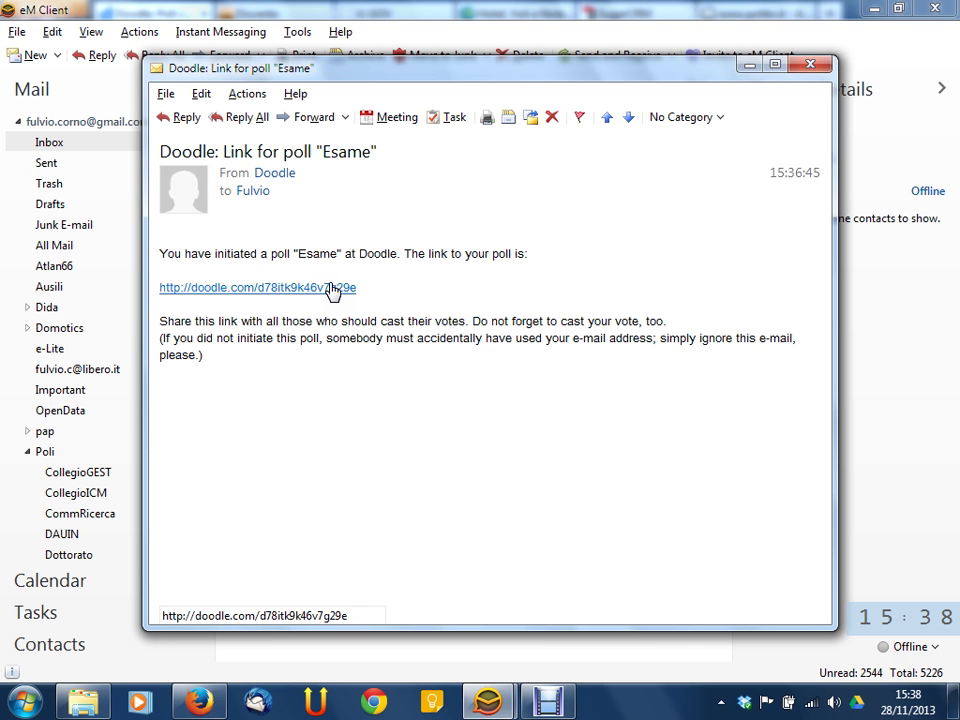
{"action": "left_click", "coordinate": [331, 288]}
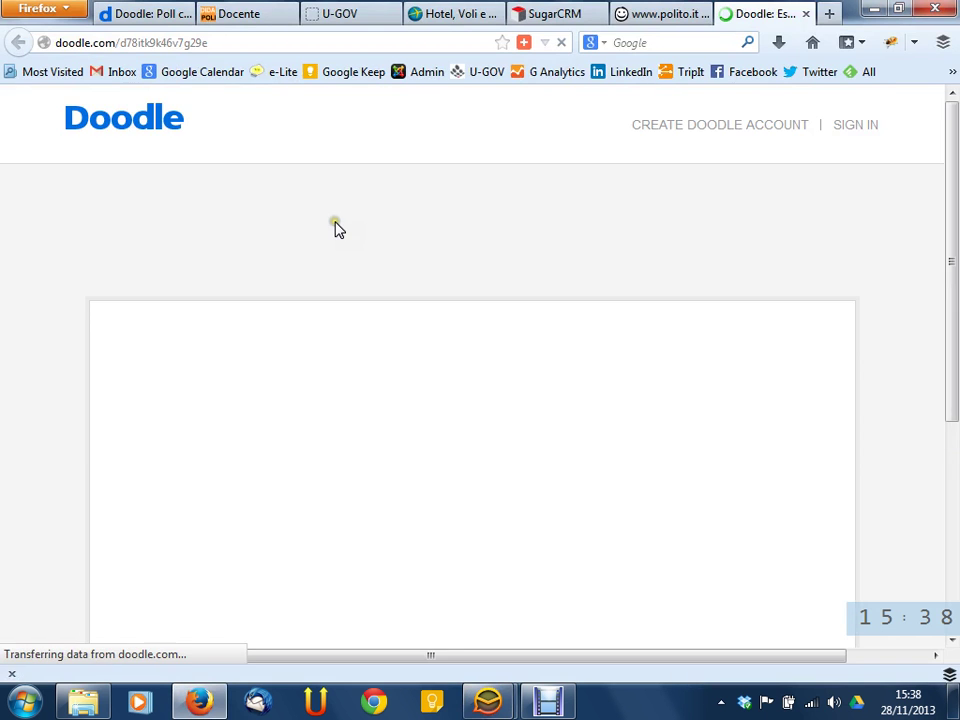
{"action": "left_click", "coordinate": [641, 15]}
Review the 'Your poll has been created' page with its participation and admin links
{"action": "left_click", "coordinate": [146, 15]}
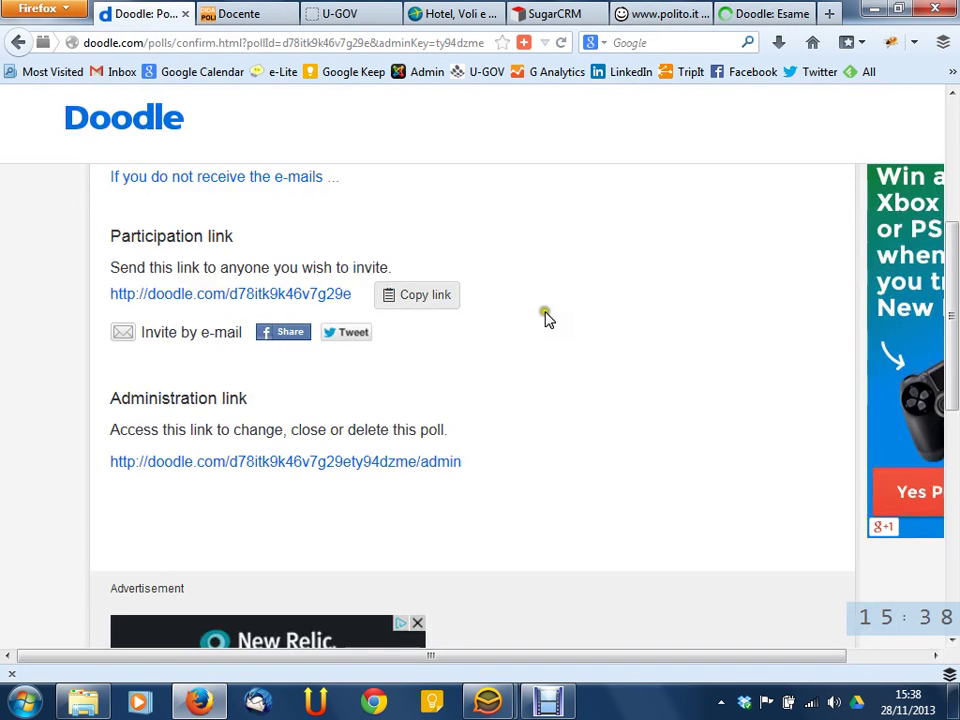
{"action": "scroll", "coordinate": [565, 319], "scroll_direction": "down", "scroll_amount": 2}
{"action": "scroll", "coordinate": [565, 320], "scroll_direction": "down", "scroll_amount": 3}
{"action": "scroll", "coordinate": [566, 324], "scroll_direction": "up", "scroll_amount": 6}
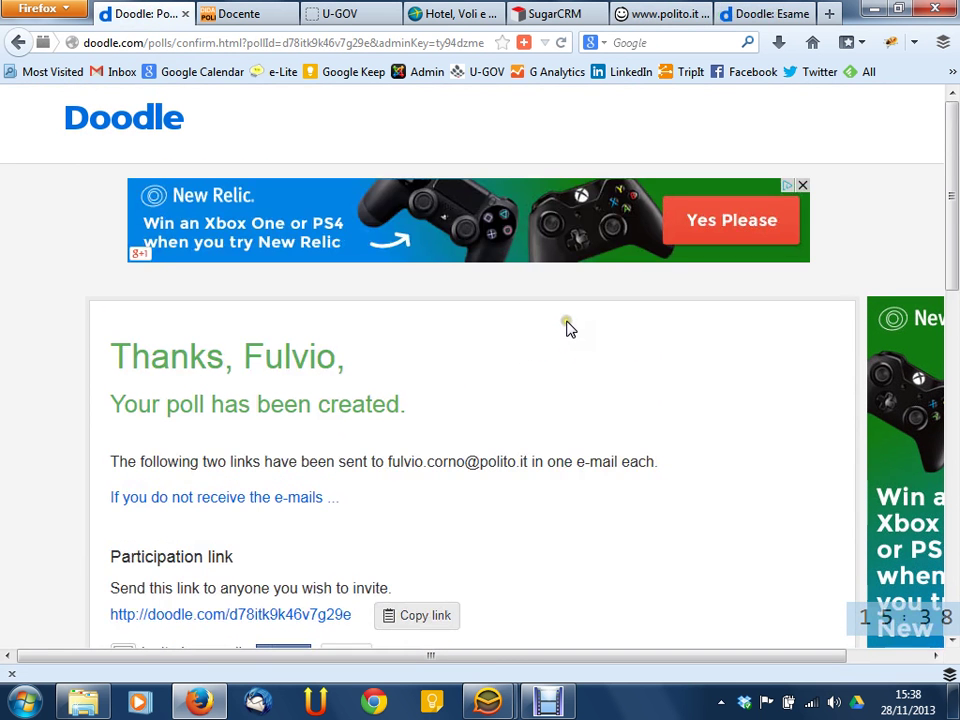
{"action": "left_click_drag", "start_coordinate": [520, 655], "coordinate": [664, 656]}
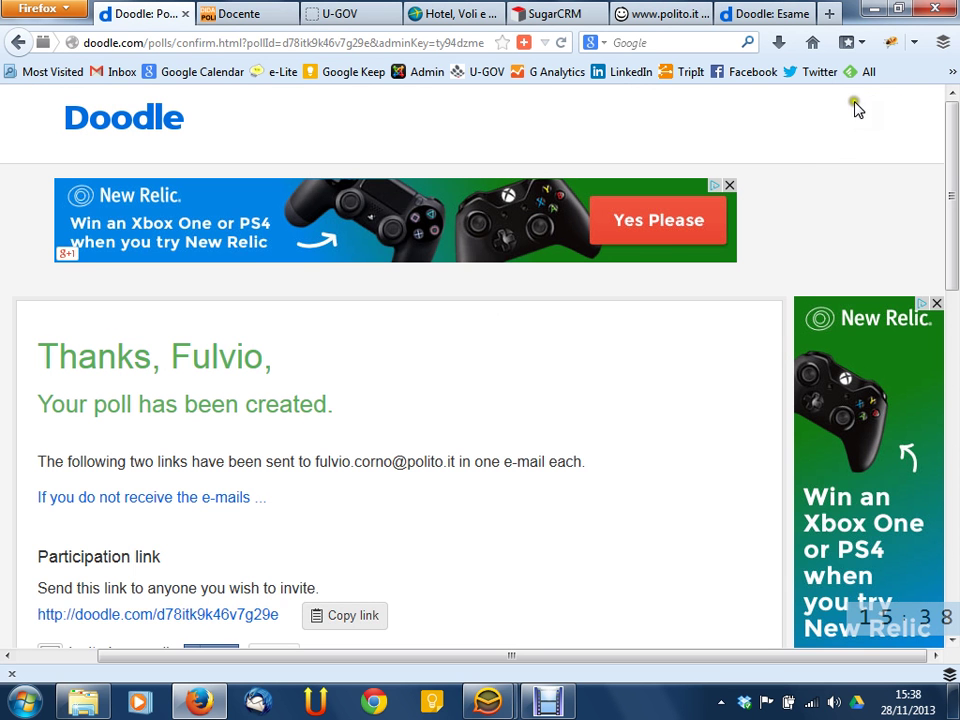
{"action": "left_click_drag", "start_coordinate": [542, 655], "coordinate": [465, 655]}
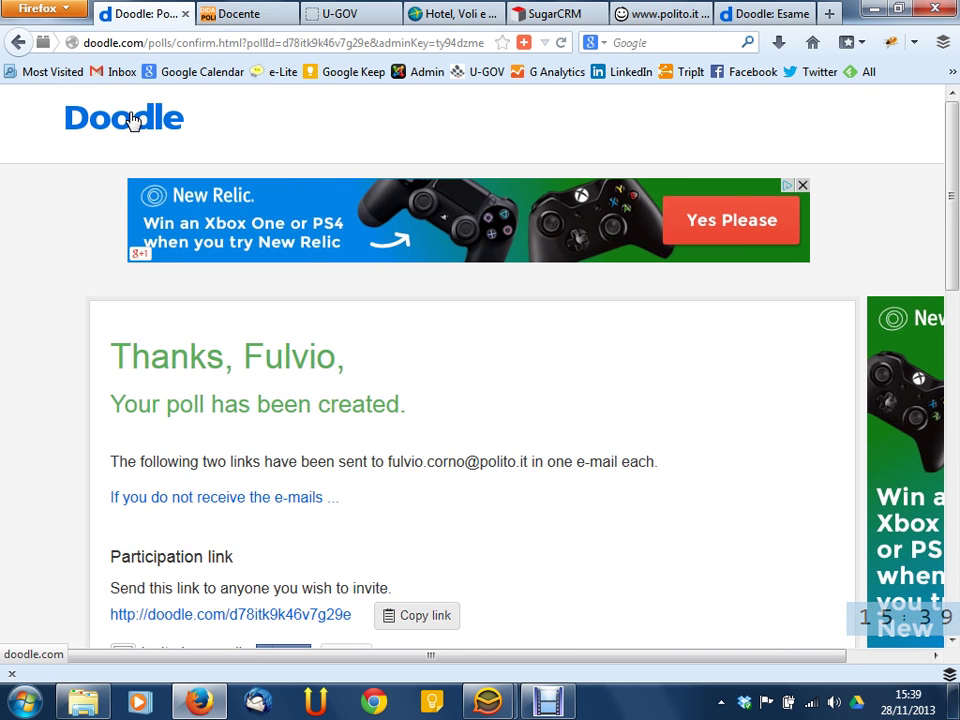
{"action": "scroll", "coordinate": [480, 375], "scroll_direction": "down", "scroll_amount": 4}
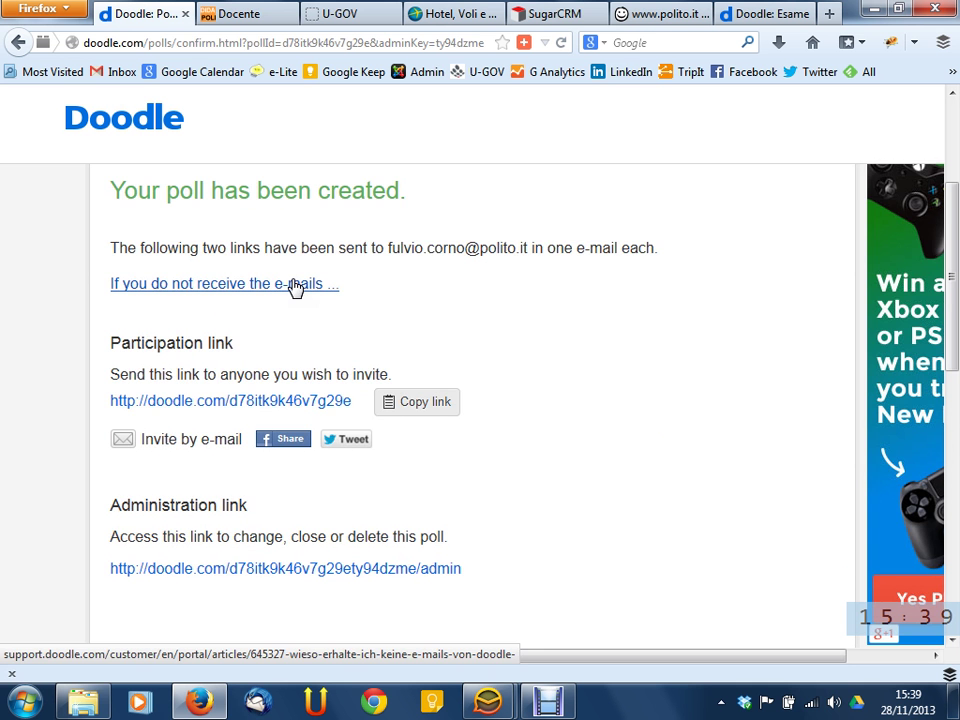
{"action": "scroll", "coordinate": [484, 309], "scroll_direction": "down", "scroll_amount": 4}
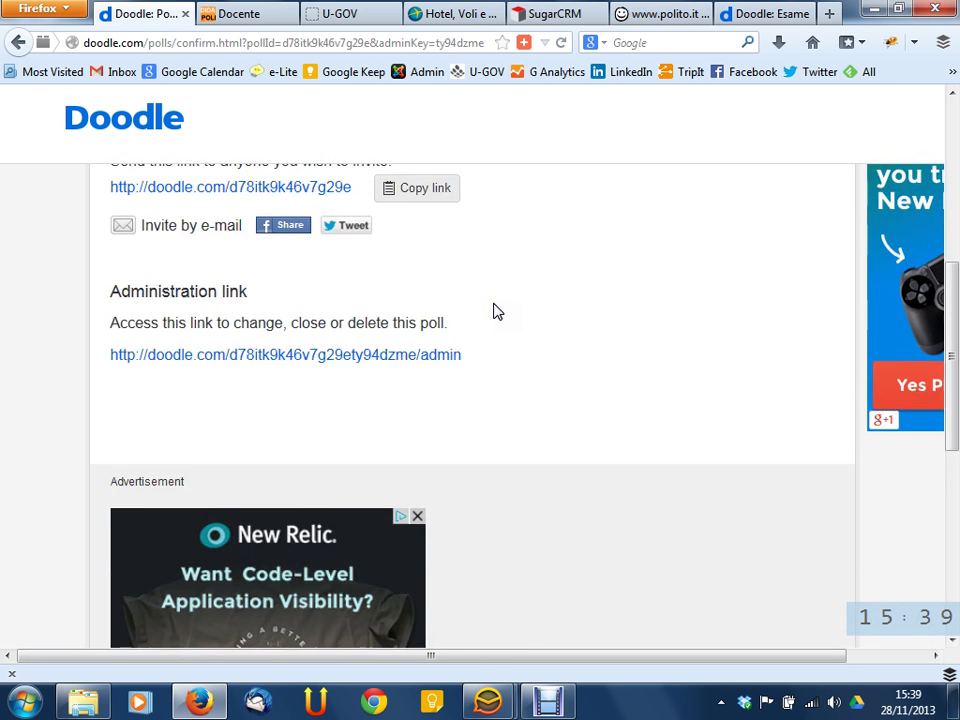
{"action": "scroll", "coordinate": [493, 312], "scroll_direction": "down", "scroll_amount": 4}
{"action": "scroll", "coordinate": [494, 312], "scroll_direction": "up", "scroll_amount": 8}
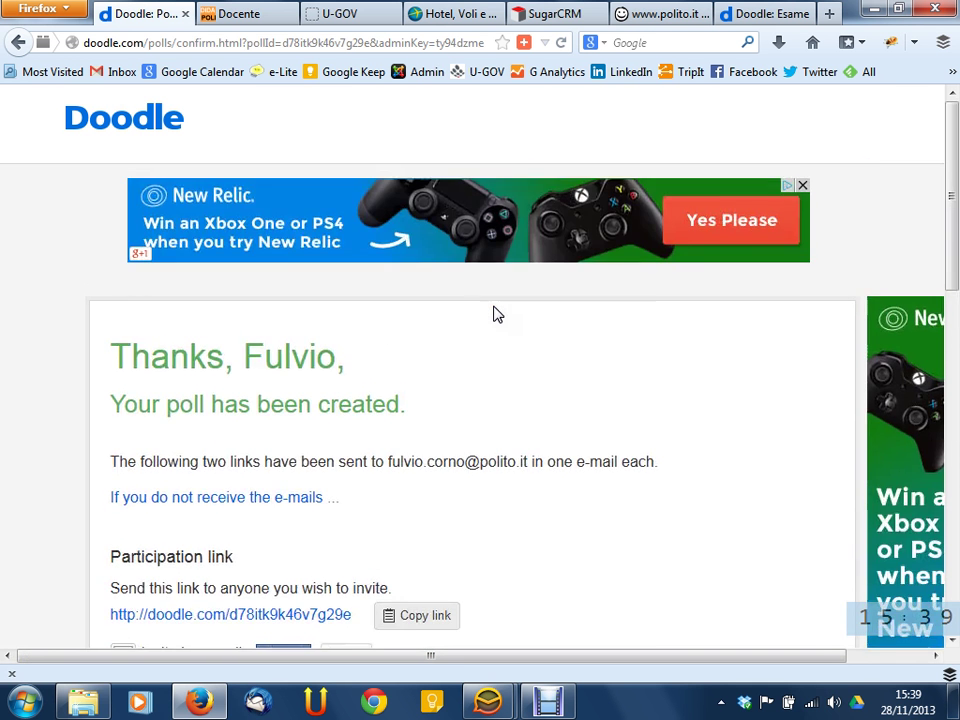
{"action": "scroll", "coordinate": [494, 315], "scroll_direction": "down", "scroll_amount": 3}
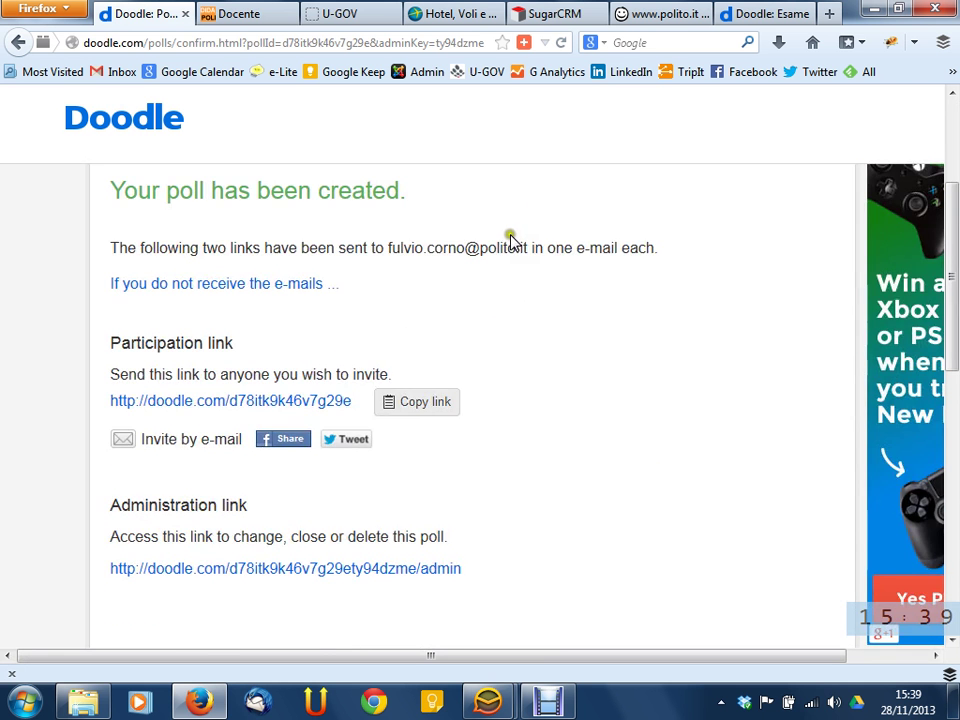
{"action": "scroll", "coordinate": [510, 250], "scroll_direction": "up", "scroll_amount": 4}
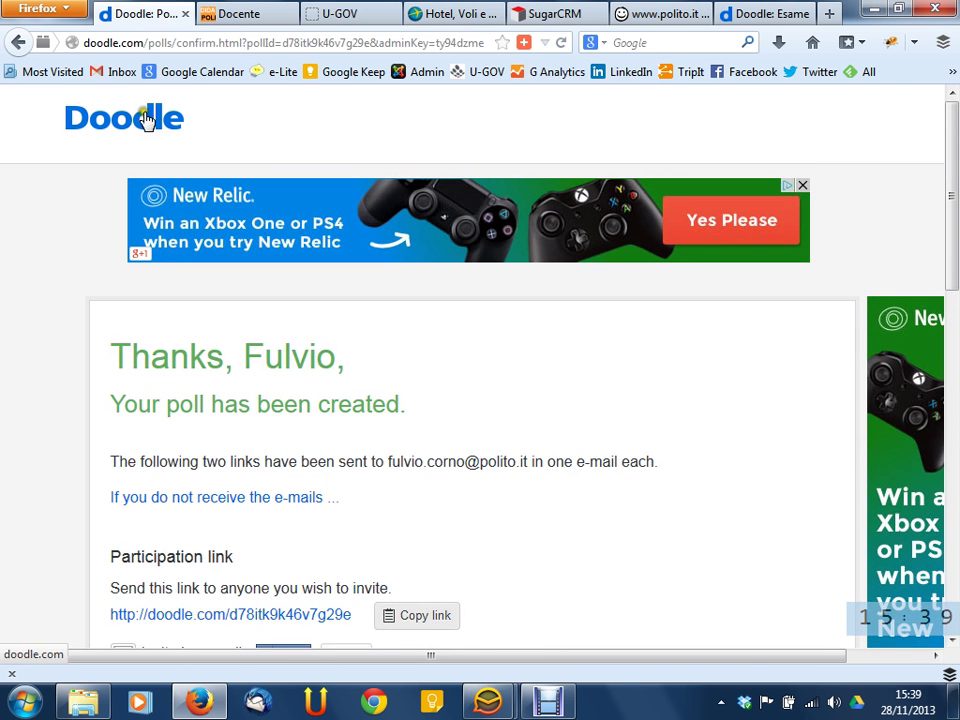
Switch to the 'Doodle: Esame' tab and scroll through the poll page
{"action": "left_click", "coordinate": [755, 11]}
{"action": "scroll", "coordinate": [608, 380], "scroll_direction": "down", "scroll_amount": 3}
{"action": "scroll", "coordinate": [603, 373], "scroll_direction": "down", "scroll_amount": 3}
{"action": "scroll", "coordinate": [583, 377], "scroll_direction": "up", "scroll_amount": 5}
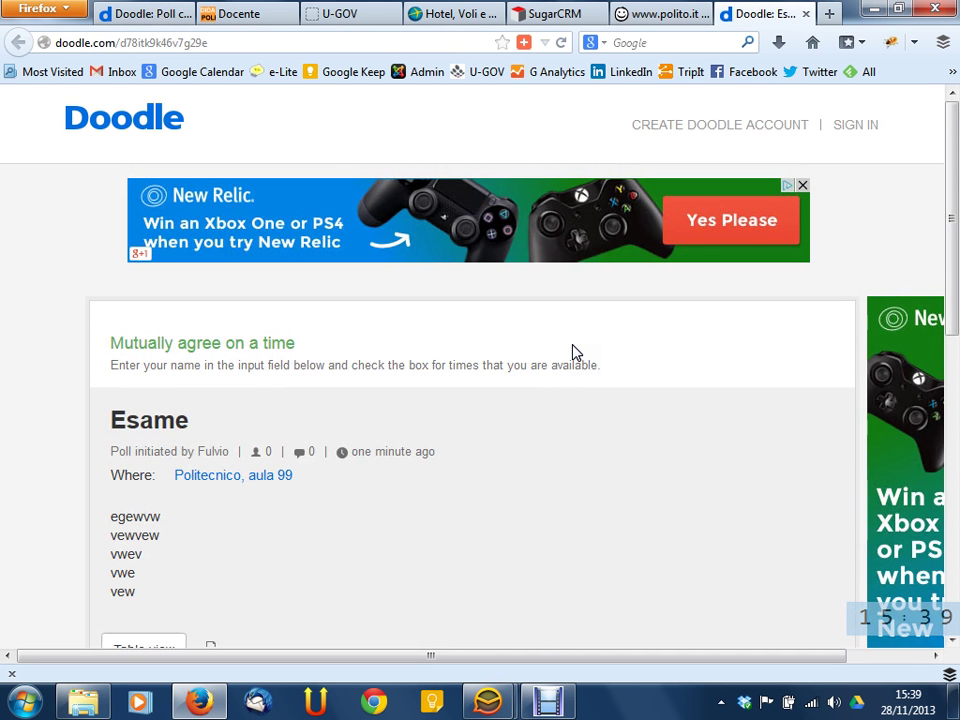
{"action": "scroll", "coordinate": [686, 321], "scroll_direction": "down", "scroll_amount": 3}
{"action": "scroll", "coordinate": [684, 320], "scroll_direction": "up", "scroll_amount": 3}
Open the Esame poll link from the Doodle e-mail in eM Client, then return to the poll tab
{"action": "mouse_move", "coordinate": [488, 702]}
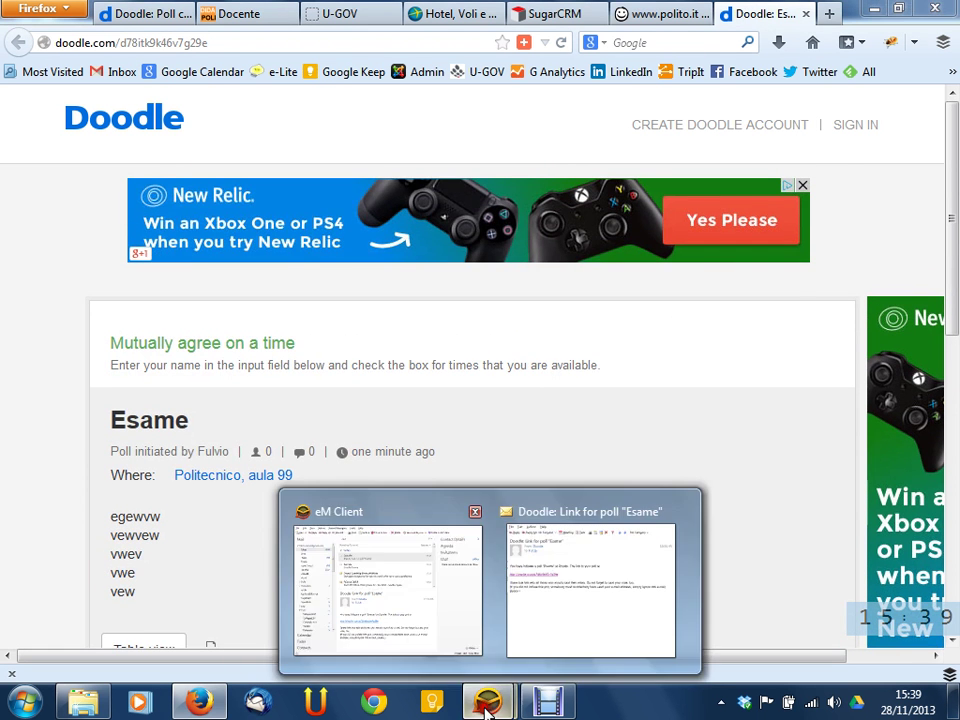
{"action": "left_click", "coordinate": [524, 610]}
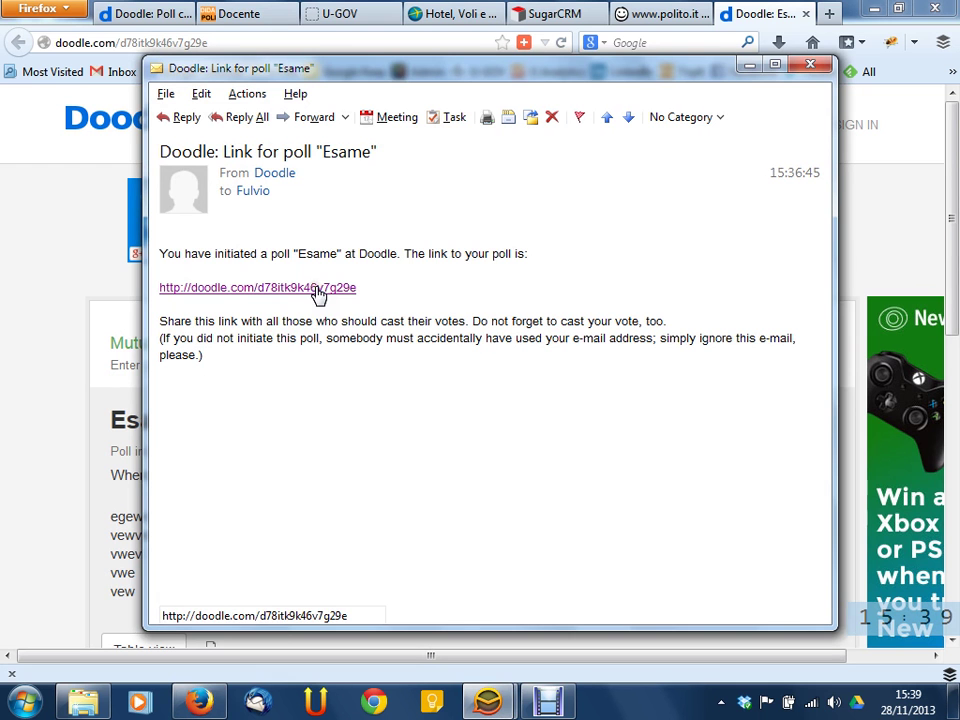
{"action": "left_click", "coordinate": [281, 288]}
{"action": "left_click", "coordinate": [366, 295]}
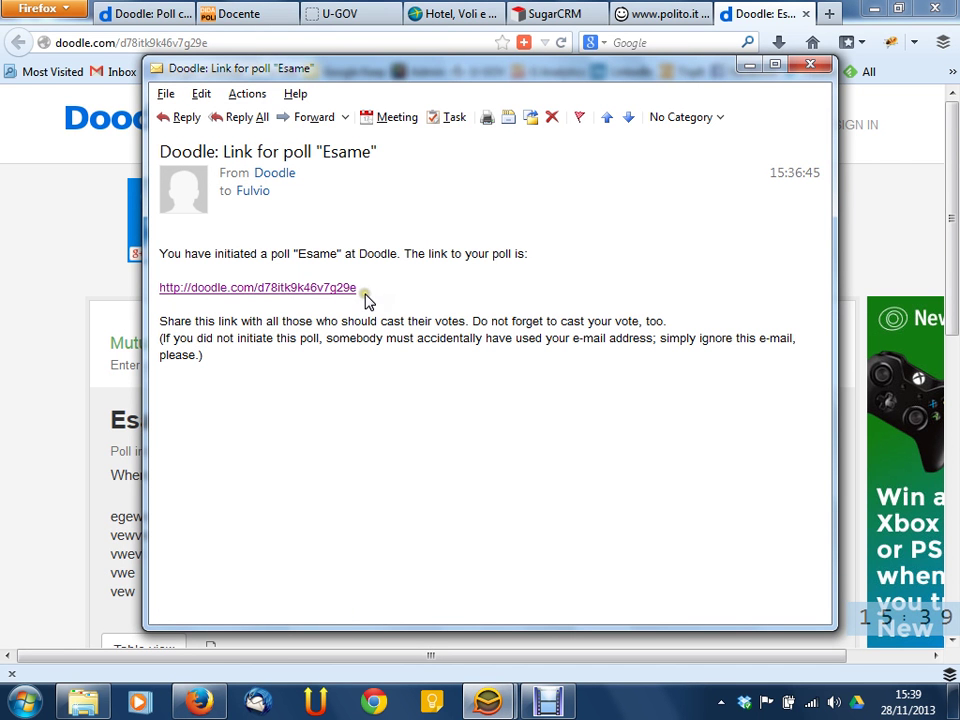
{"action": "left_click", "coordinate": [745, 14]}
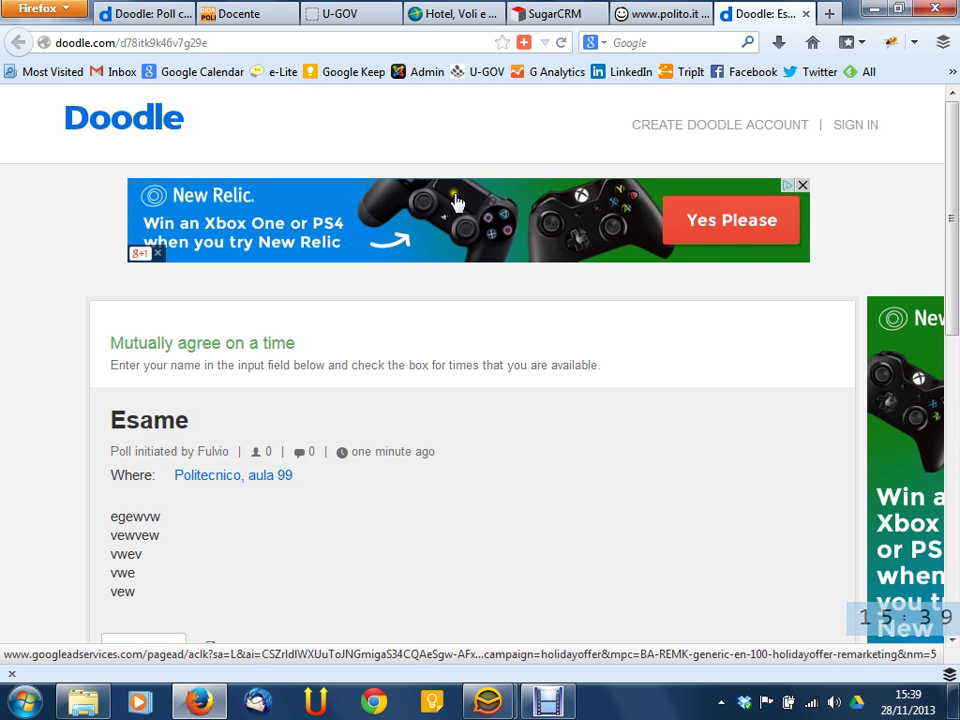
Highlight the 'Esame' title and description lines, then scroll down to the poll table
{"action": "scroll", "coordinate": [440, 325], "scroll_direction": "down", "scroll_amount": 3}
{"action": "scroll", "coordinate": [399, 358], "scroll_direction": "down", "scroll_amount": 2}
{"action": "scroll", "coordinate": [399, 364], "scroll_direction": "up", "scroll_amount": 1}
{"action": "scroll", "coordinate": [401, 372], "scroll_direction": "down", "scroll_amount": 2}
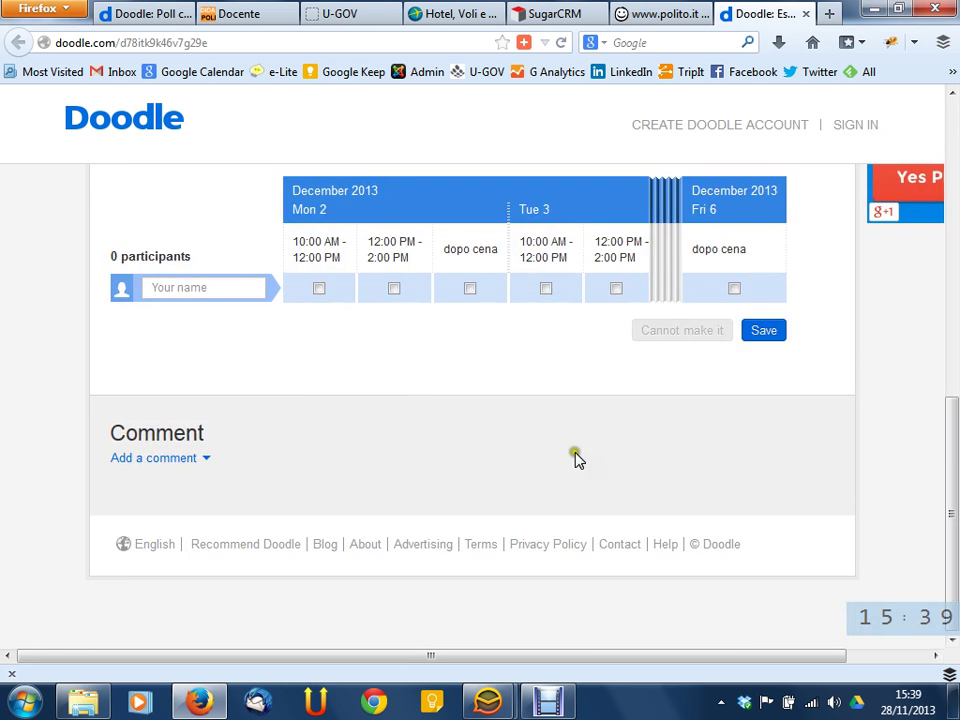
{"action": "scroll", "coordinate": [424, 381], "scroll_direction": "up", "scroll_amount": 6}
{"action": "scroll", "coordinate": [405, 386], "scroll_direction": "down", "scroll_amount": 3}
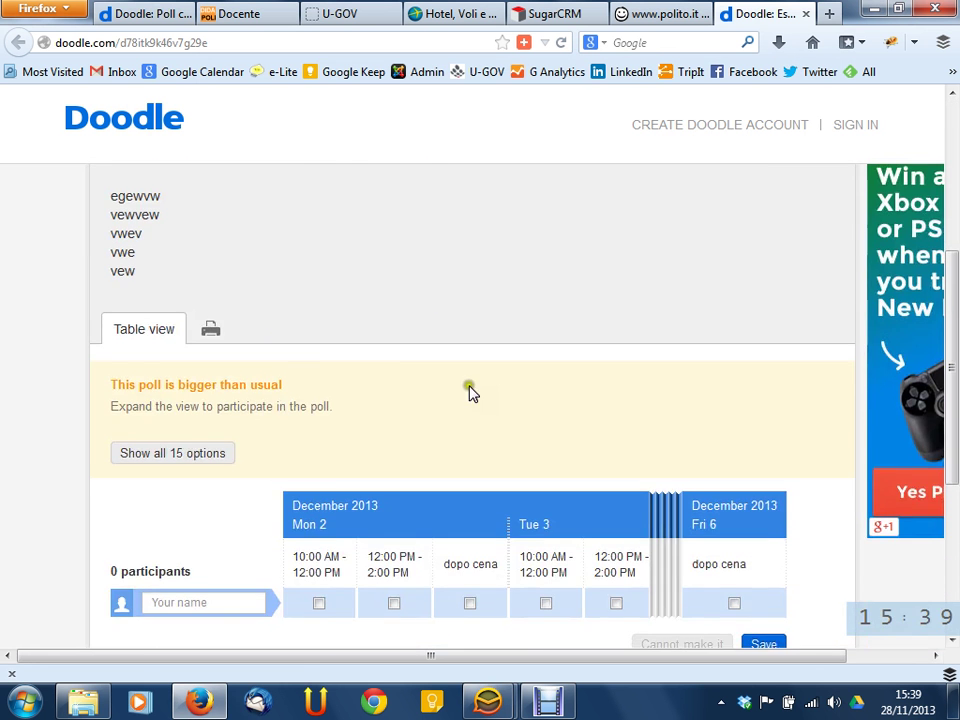
{"action": "scroll", "coordinate": [454, 296], "scroll_direction": "up", "scroll_amount": 2}
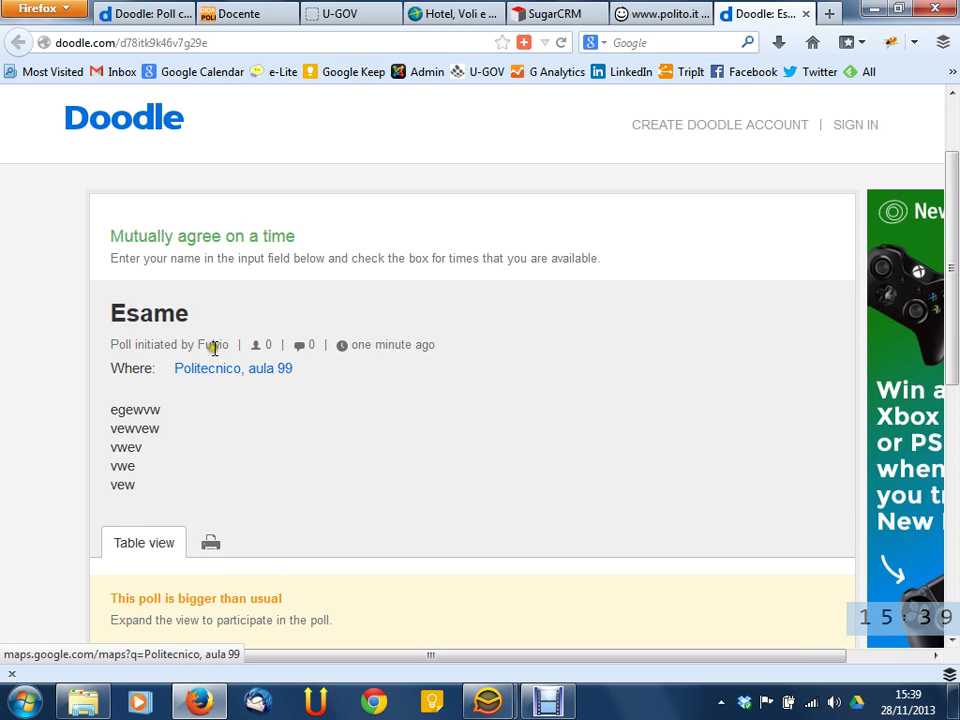
{"action": "double_click", "coordinate": [150, 313]}
{"action": "left_click_drag", "start_coordinate": [156, 399], "coordinate": [229, 440]}
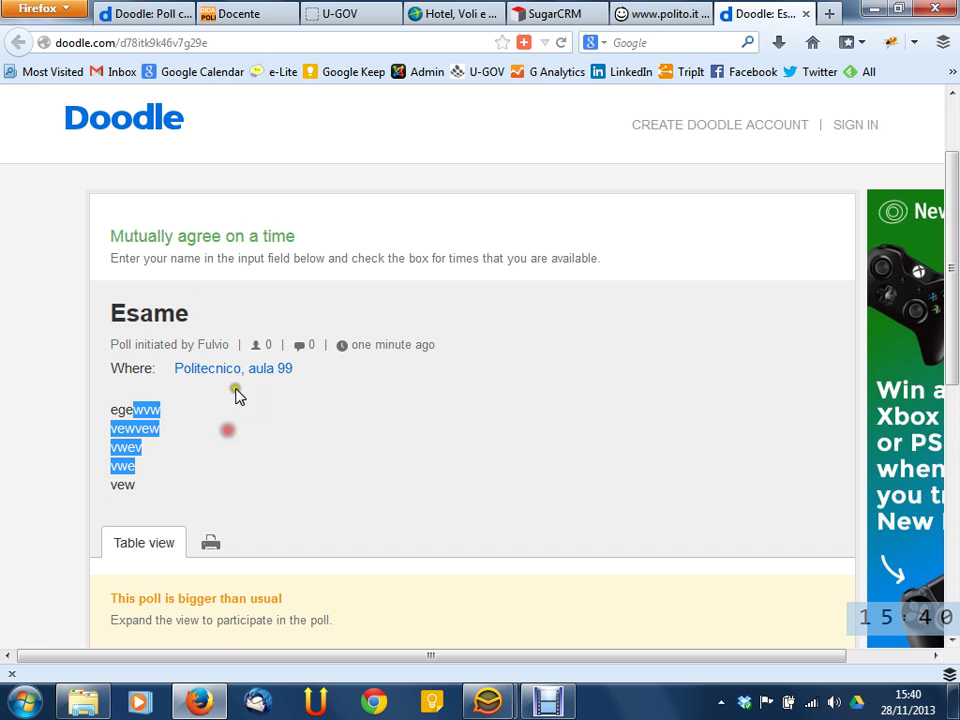
{"action": "left_click", "coordinate": [307, 452]}
{"action": "scroll", "coordinate": [309, 453], "scroll_direction": "down", "scroll_amount": 5}
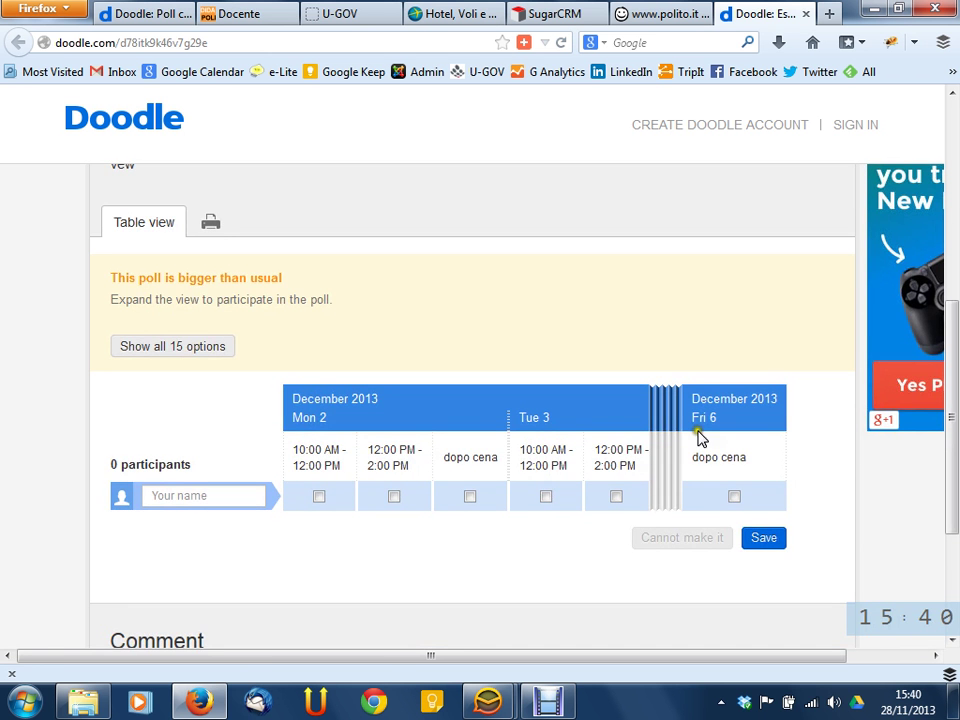
Expand the Esame table to all 15 options, Monday 2 through Friday 6 December
{"action": "left_click", "coordinate": [321, 497]}
{"action": "left_click", "coordinate": [666, 440]}
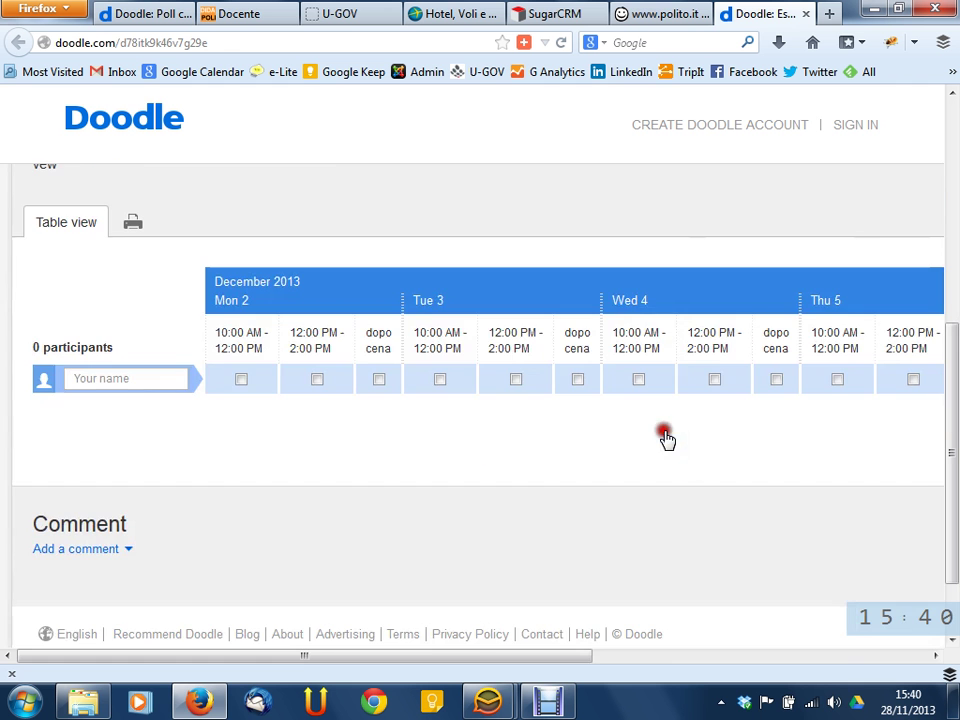
{"action": "left_click_drag", "start_coordinate": [430, 656], "coordinate": [432, 634]}
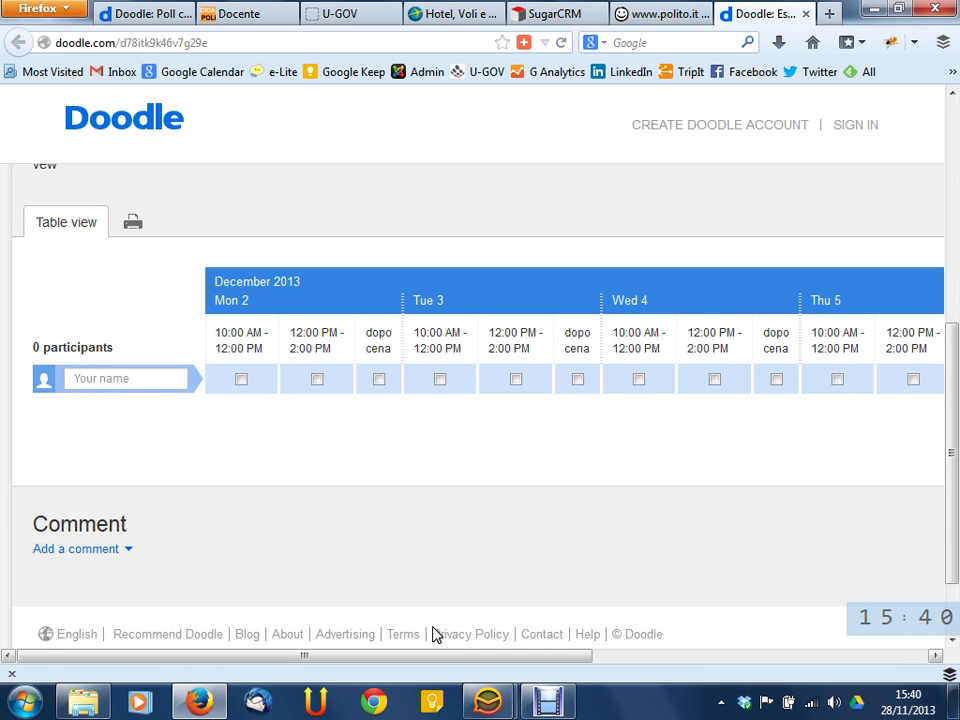
Enter a participant's name and tick Mon 2 12 PM, Tue 3 10 AM and dopo cena, and Wed 4 10 AM, 12 PM and dopo cena
{"action": "left_click", "coordinate": [179, 378]}
{"action": "type", "text": "Pippo"}
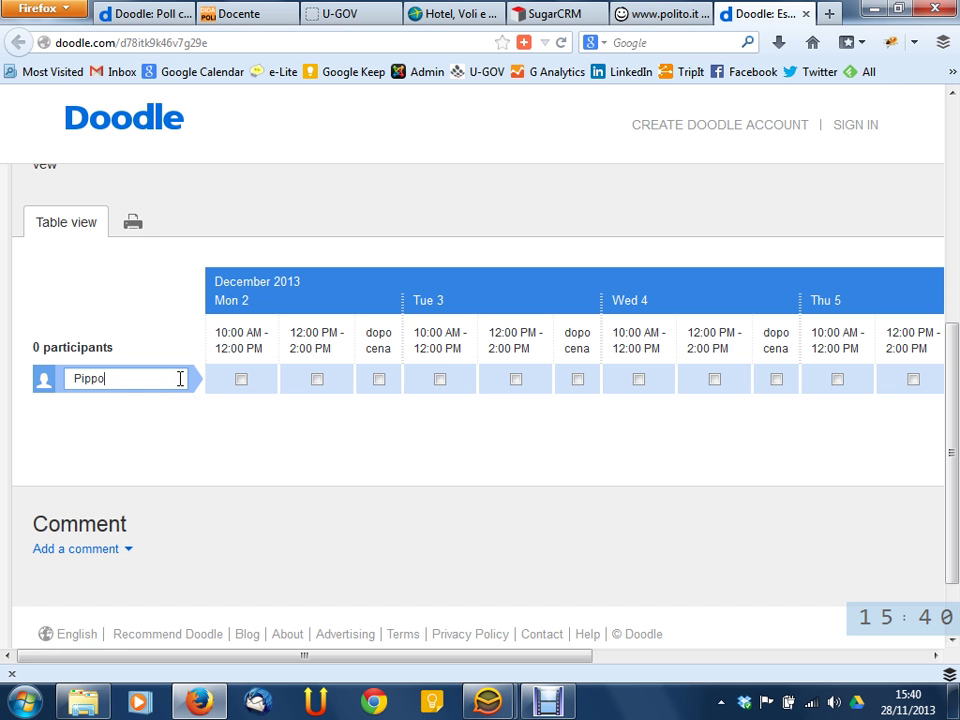
{"action": "left_click", "coordinate": [317, 379]}
{"action": "left_click", "coordinate": [440, 380]}
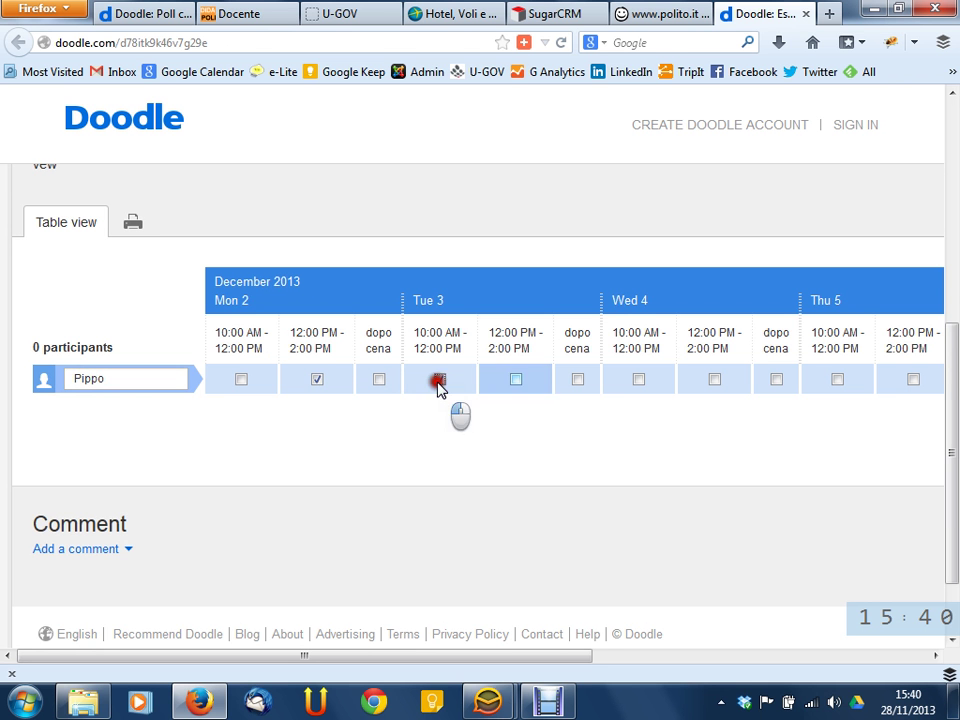
{"action": "left_click", "coordinate": [577, 380]}
{"action": "left_click", "coordinate": [638, 380]}
{"action": "left_click", "coordinate": [776, 381]}
{"action": "left_click", "coordinate": [716, 381]}
Scroll the poll table right and save the chosen time slots
{"action": "left_click_drag", "start_coordinate": [544, 657], "coordinate": [501, 656]}
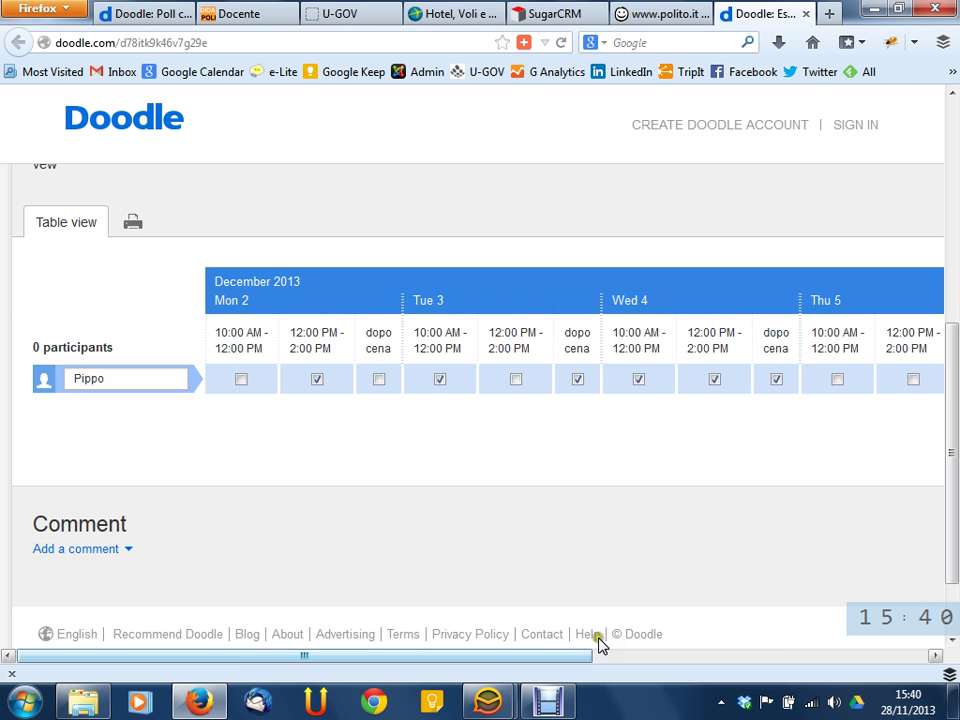
{"action": "left_click_drag", "start_coordinate": [571, 663], "coordinate": [501, 655]}
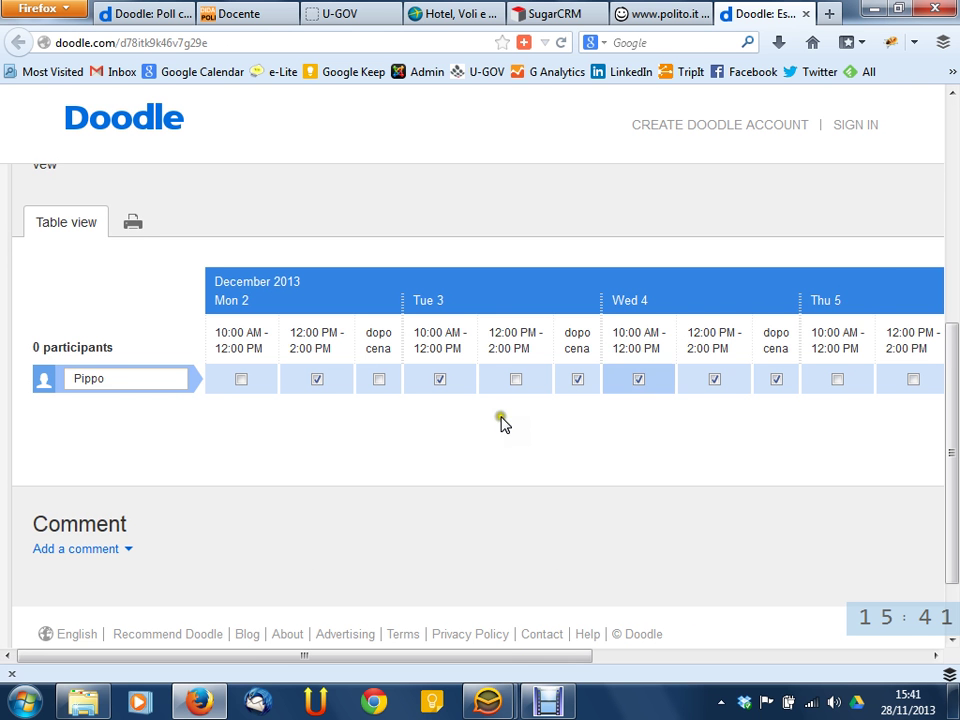
{"action": "left_click_drag", "start_coordinate": [572, 654], "coordinate": [843, 545]}
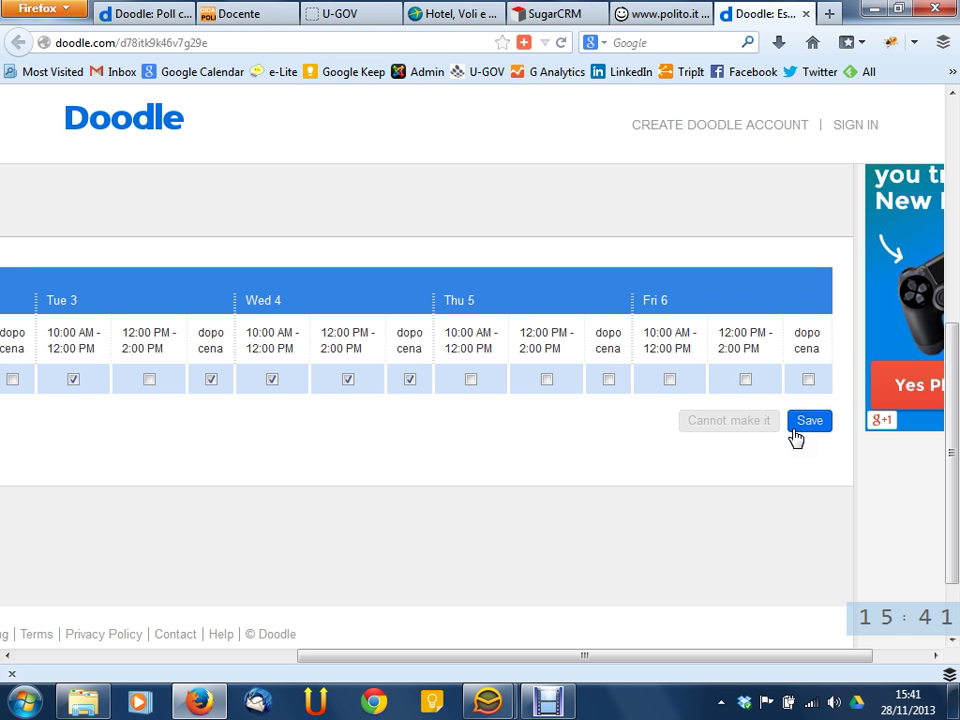
{"action": "left_click", "coordinate": [815, 417]}
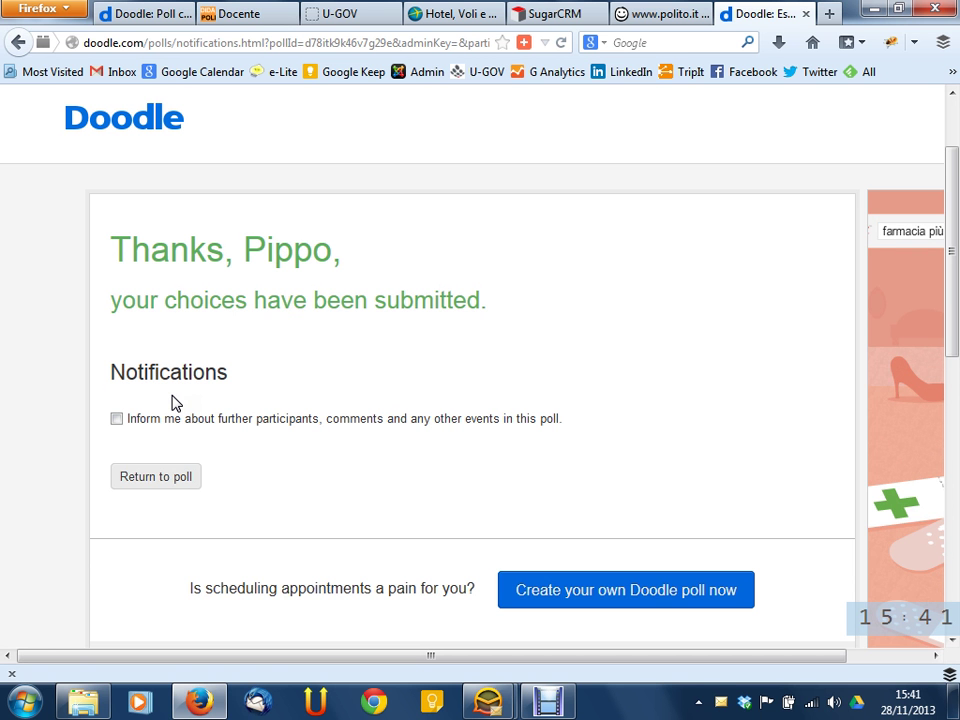
{"action": "left_click", "coordinate": [255, 419]}
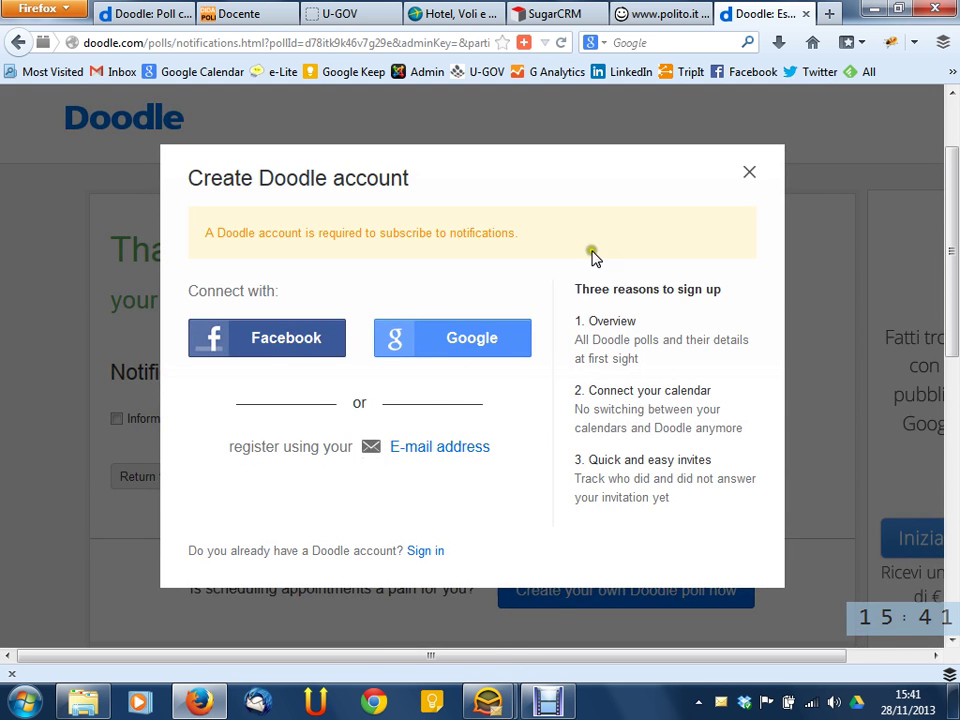
{"action": "left_click", "coordinate": [746, 173]}
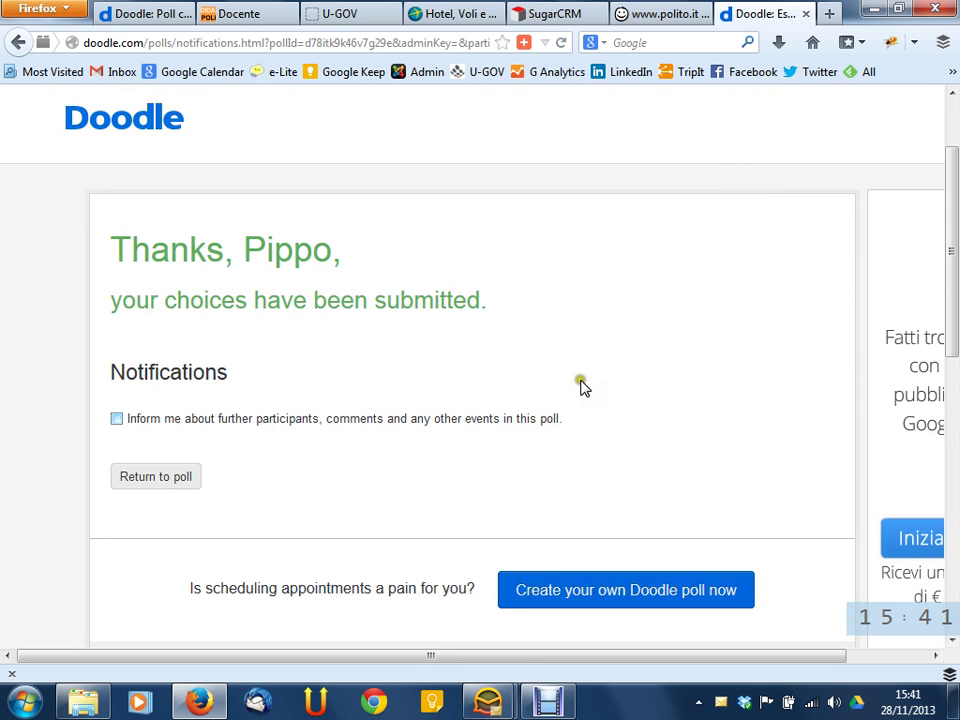
{"action": "scroll", "coordinate": [541, 404], "scroll_direction": "down", "scroll_amount": 3}
{"action": "scroll", "coordinate": [541, 404], "scroll_direction": "up", "scroll_amount": 3}
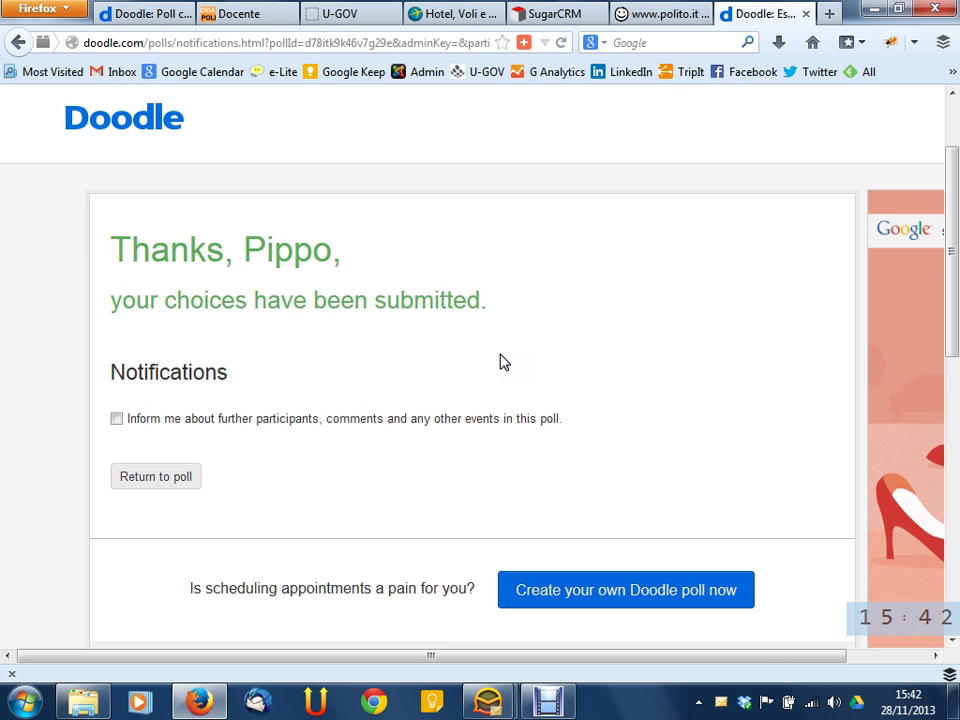
{"action": "left_click", "coordinate": [679, 282]}
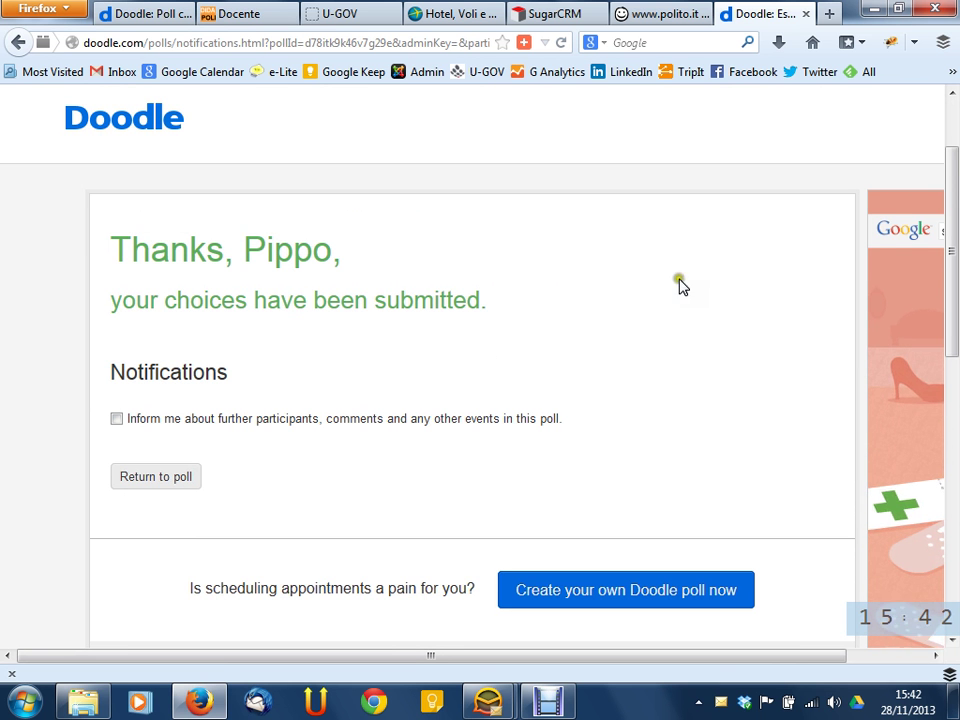
Close the vote confirmation and reopen the Esame poll from the e-mailed link
{"action": "left_click", "coordinate": [806, 13]}
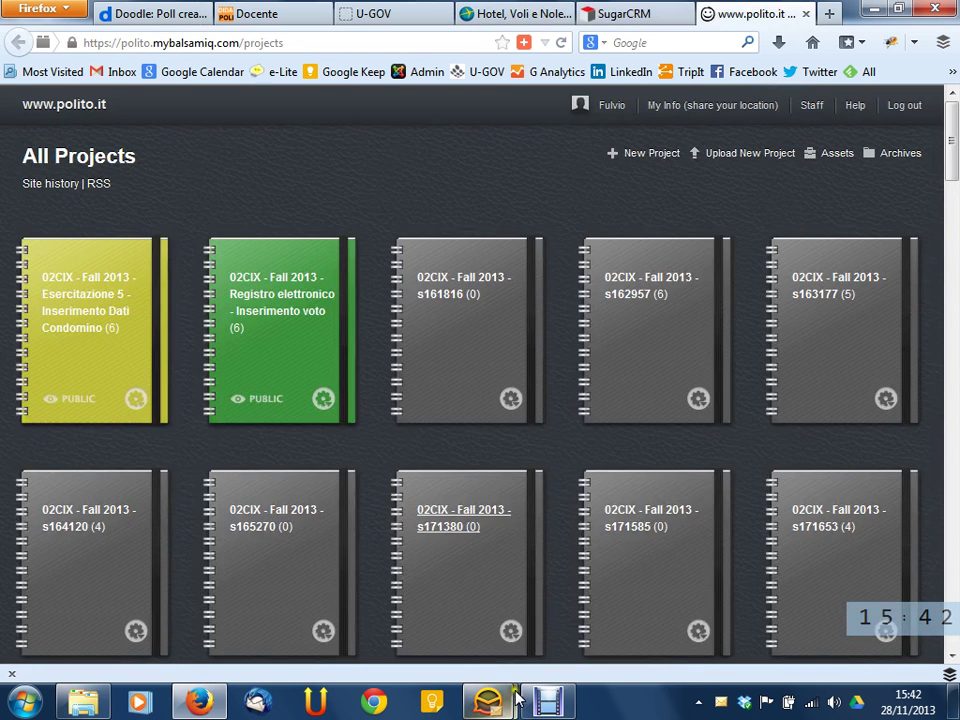
{"action": "mouse_move", "coordinate": [488, 700]}
{"action": "left_click", "coordinate": [583, 614]}
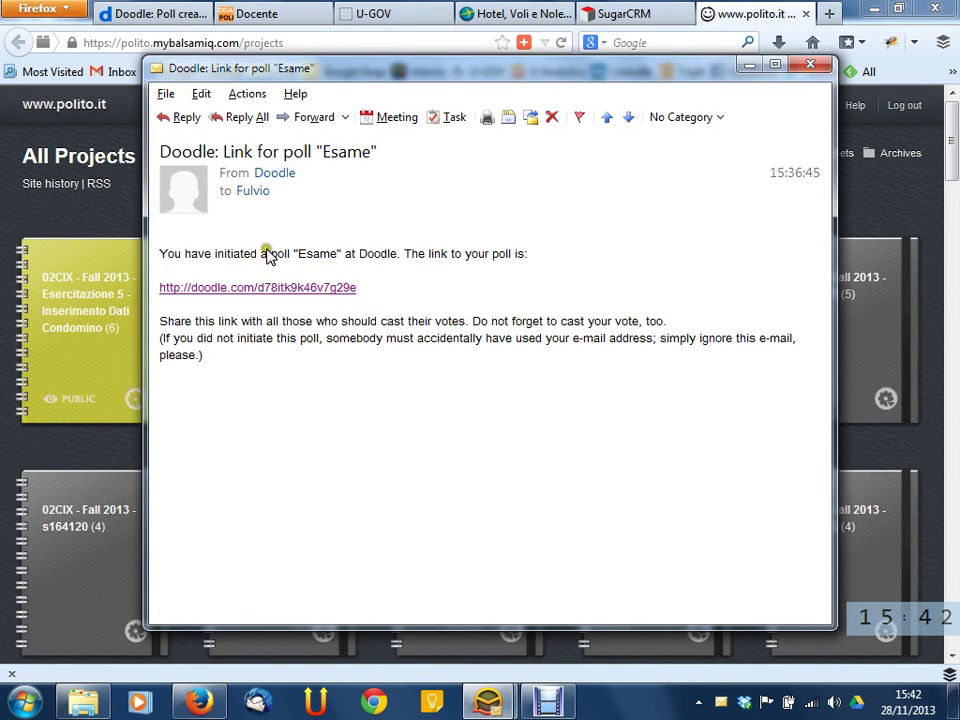
{"action": "left_click", "coordinate": [286, 288]}
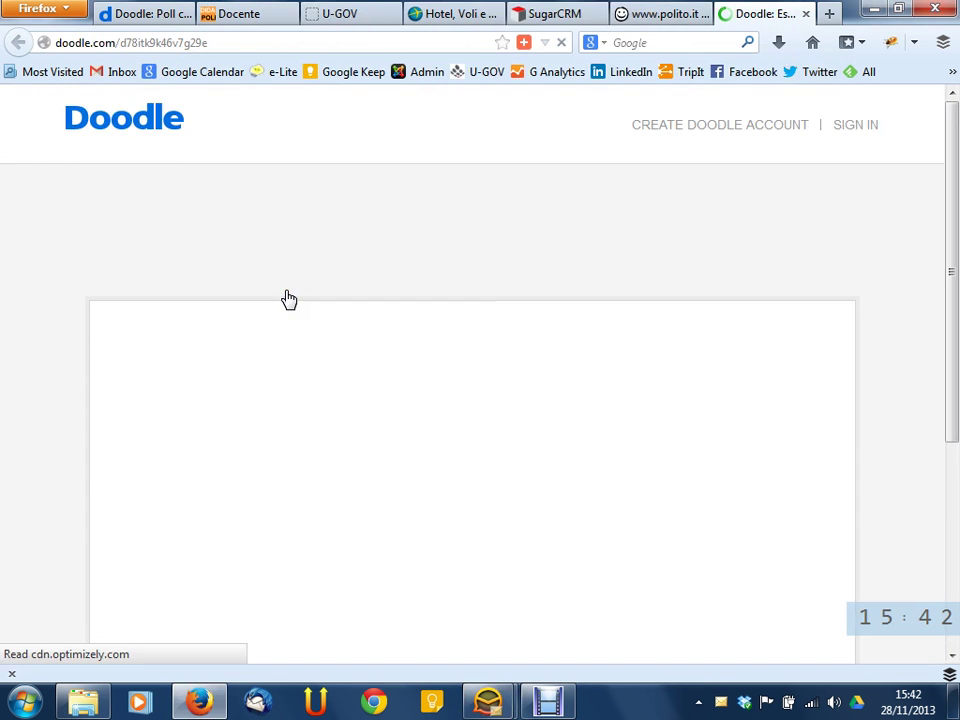
{"action": "scroll", "coordinate": [712, 283], "scroll_direction": "down", "scroll_amount": 10}
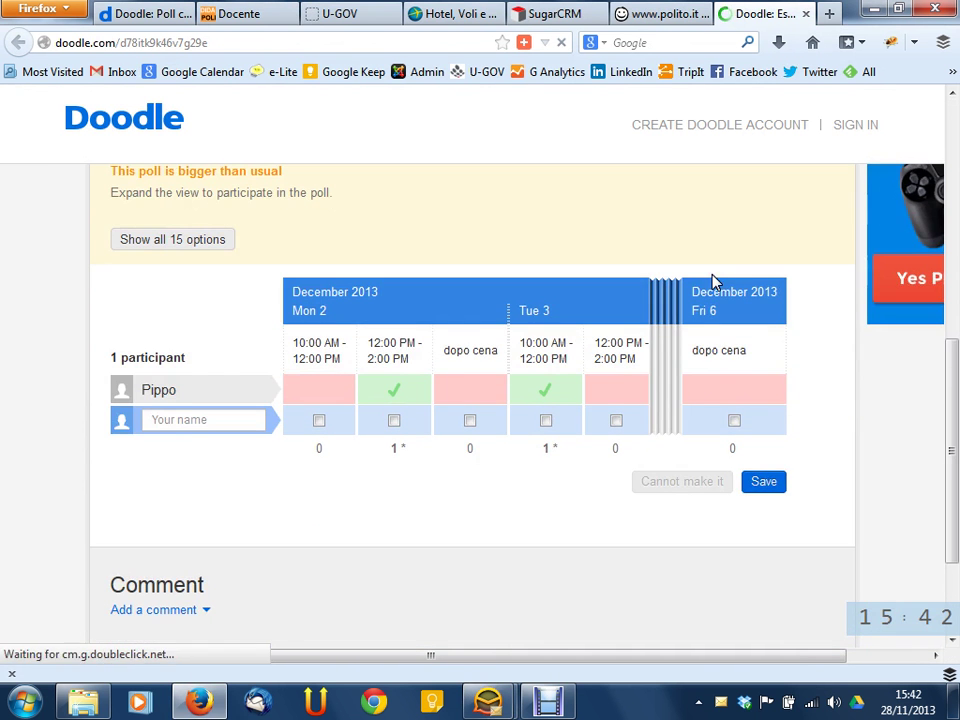
Enter a second participant's name and tick Tue 3 12 PM and dopo cena, Wed 4 10 AM, and Thu 5 10 AM and 12 PM
{"action": "left_click", "coordinate": [270, 426]}
{"action": "type", "text": "Pluto"}
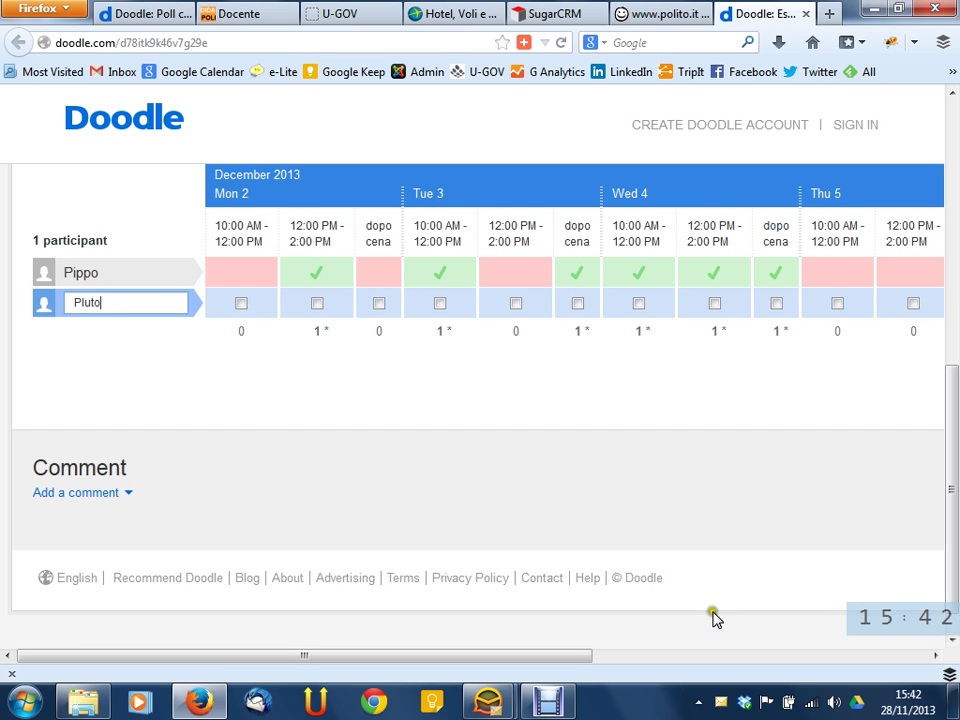
{"action": "left_click", "coordinate": [469, 439]}
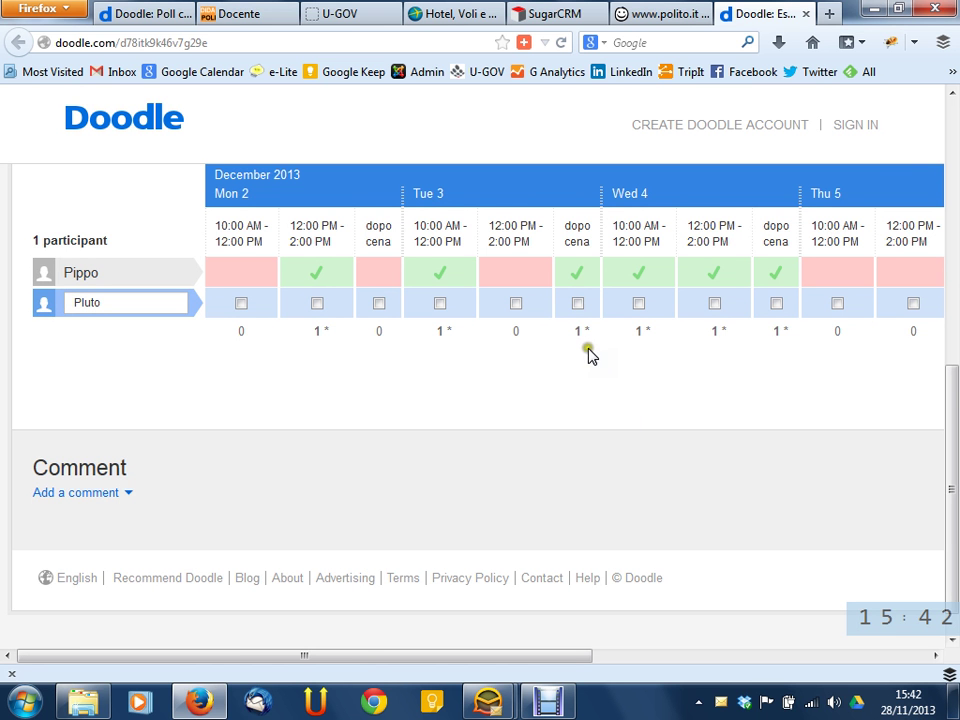
{"action": "left_click_drag", "start_coordinate": [356, 656], "coordinate": [632, 654]}
{"action": "left_click", "coordinate": [418, 473]}
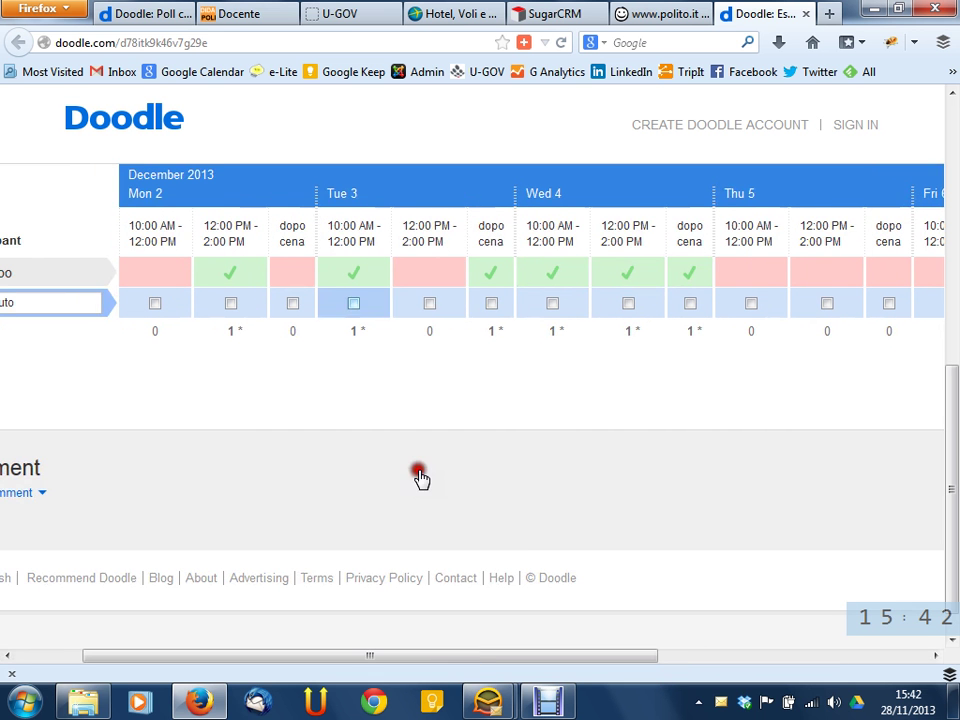
{"action": "left_click", "coordinate": [429, 305]}
{"action": "left_click", "coordinate": [493, 304]}
{"action": "left_click", "coordinate": [550, 305]}
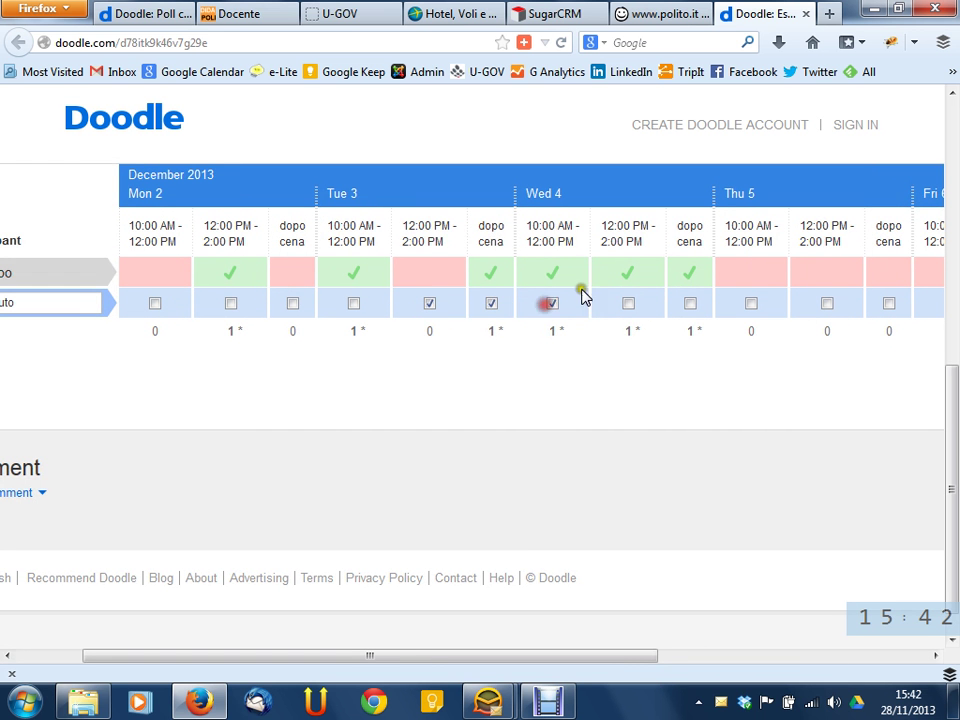
{"action": "left_click", "coordinate": [757, 303]}
{"action": "left_click", "coordinate": [827, 303]}
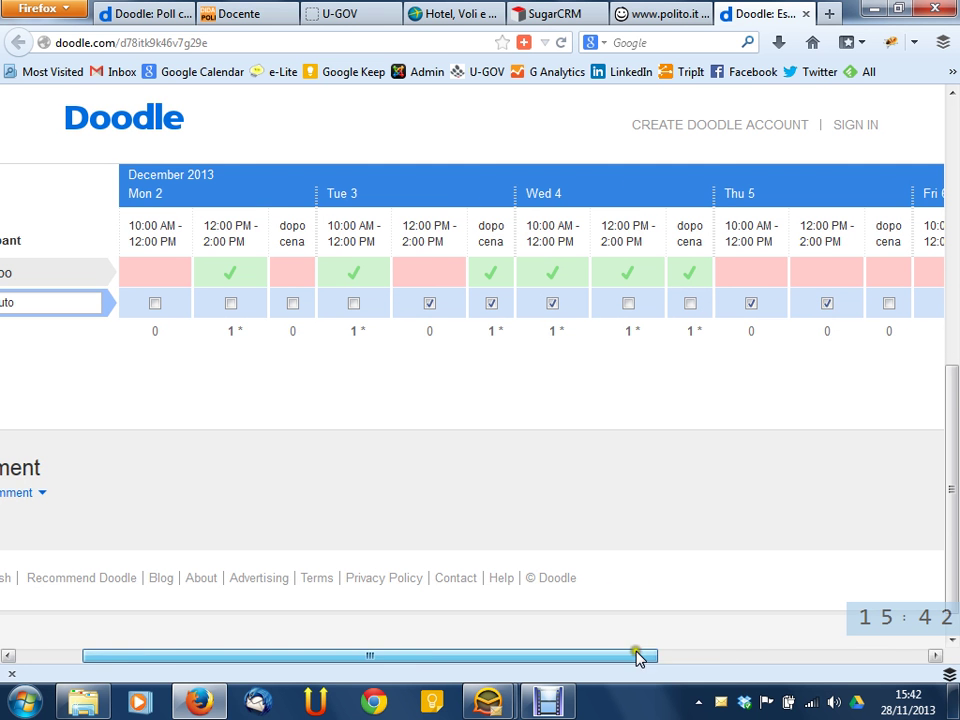
Also tick Thu 5 dopo cena, save the votes, and close the poll tab
{"action": "left_click_drag", "start_coordinate": [643, 655], "coordinate": [737, 656]}
{"action": "left_click", "coordinate": [767, 303]}
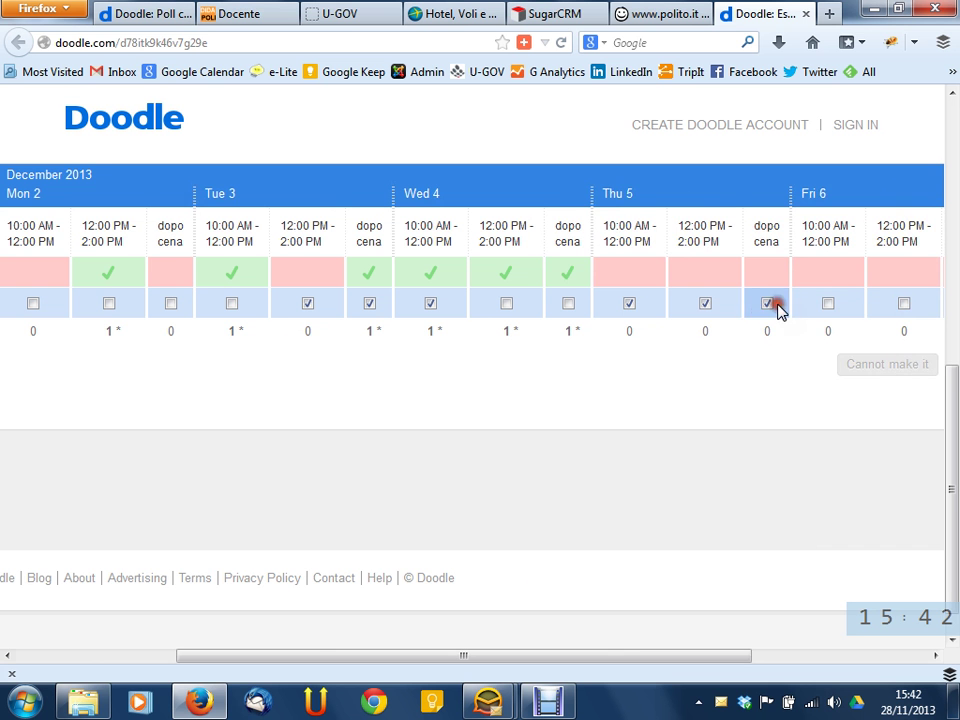
{"action": "mouse_move", "coordinate": [630, 656]}
{"action": "left_mouse_down"}
{"action": "mouse_move", "coordinate": [639, 657]}
{"action": "mouse_move", "coordinate": [551, 654]}
{"action": "left_mouse_up"}
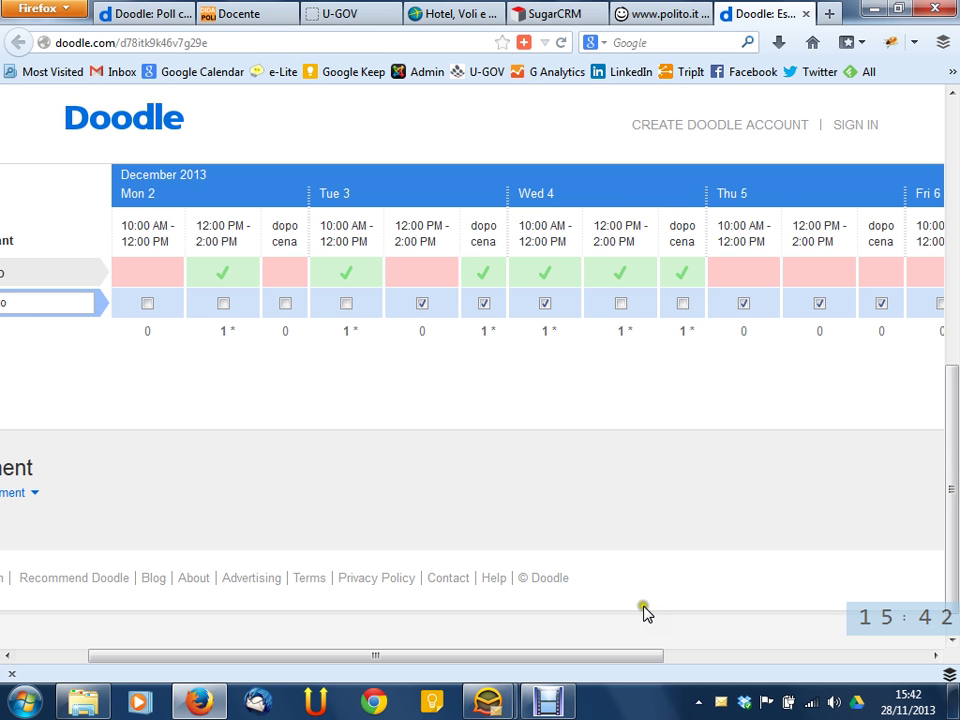
{"action": "left_click_drag", "start_coordinate": [658, 660], "coordinate": [491, 643]}
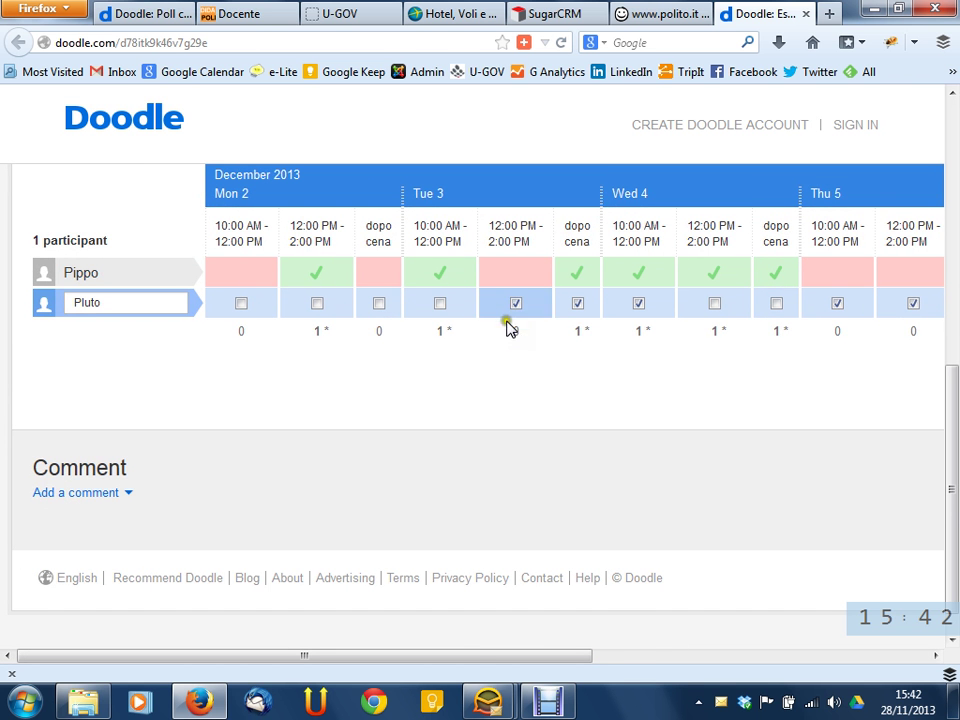
{"action": "scroll", "coordinate": [467, 317], "scroll_direction": "down", "scroll_amount": 1}
{"action": "mouse_move", "coordinate": [428, 338]}
{"action": "scroll", "coordinate": [428, 338], "scroll_direction": "down", "scroll_amount": 1}
{"action": "left_click_drag", "start_coordinate": [536, 655], "coordinate": [764, 653]}
{"action": "left_click", "coordinate": [874, 332]}
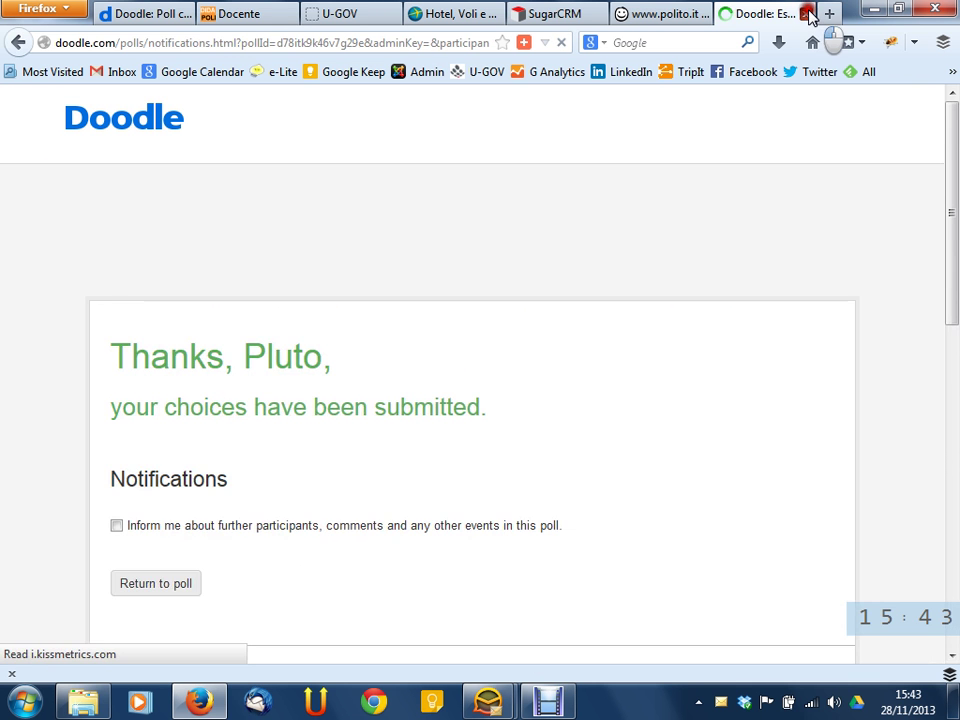
{"action": "left_click", "coordinate": [806, 14]}
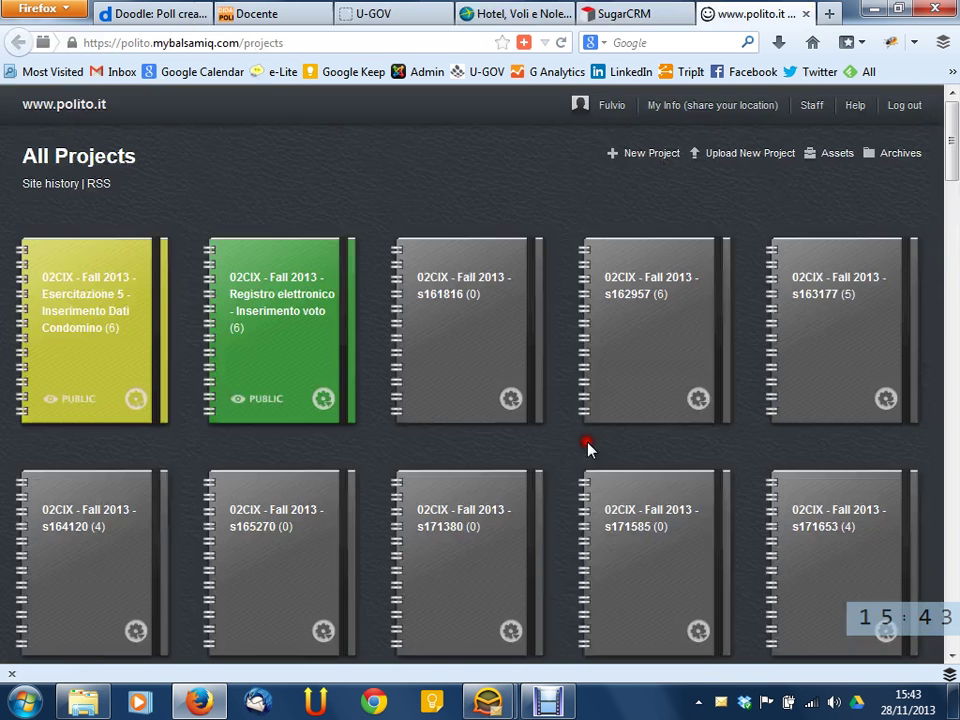
Reopen the Esame poll from the Doodle link e-mail and scroll to the two participants' results
{"action": "mouse_move", "coordinate": [485, 707]}
{"action": "left_click", "coordinate": [553, 598]}
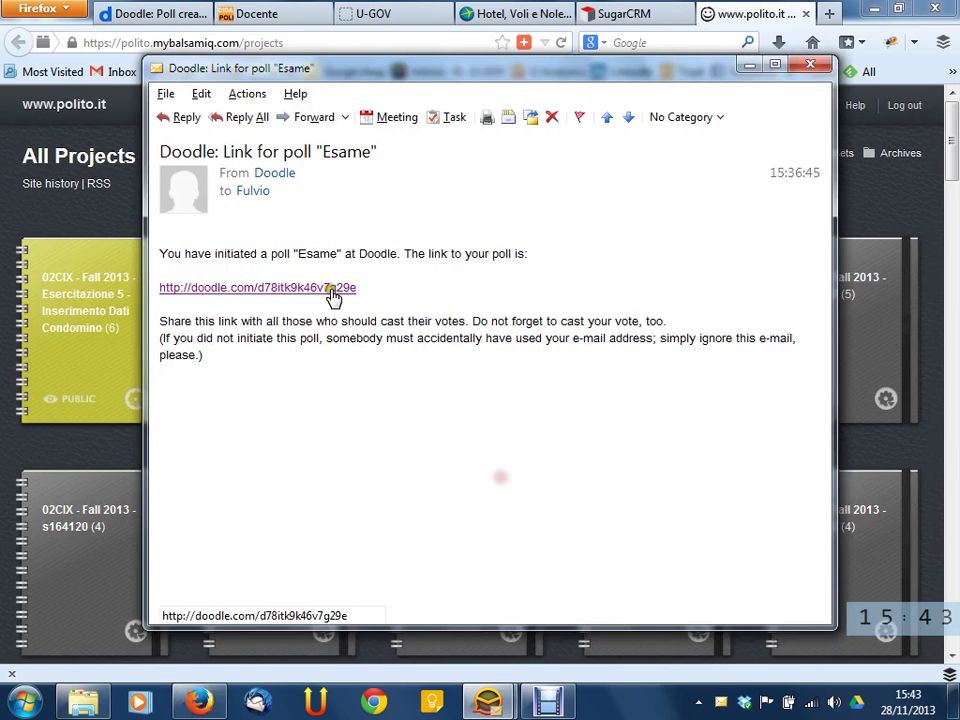
{"action": "left_click", "coordinate": [329, 282]}
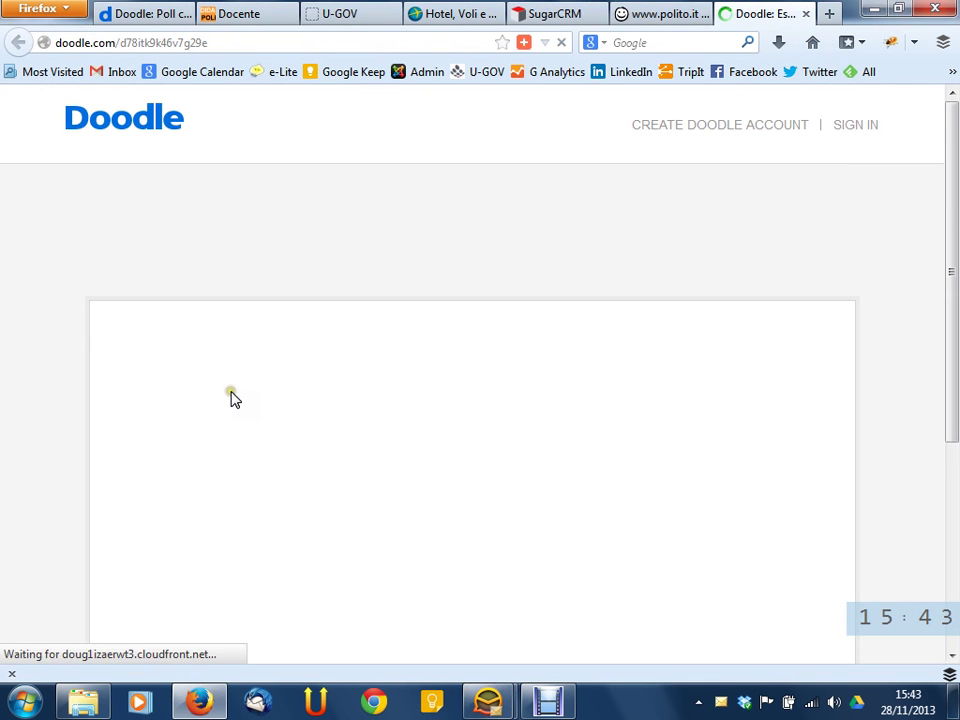
{"action": "scroll", "coordinate": [231, 398], "scroll_direction": "down", "scroll_amount": 3}
{"action": "scroll", "coordinate": [225, 434], "scroll_direction": "down", "scroll_amount": 5}
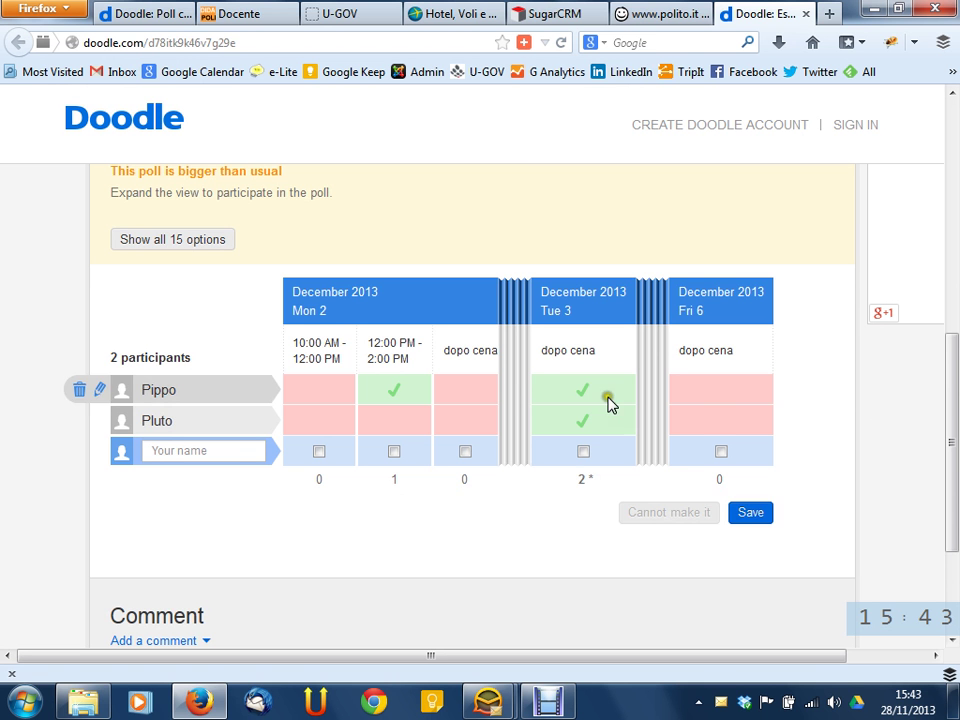
Enter a third participant's name and save ticks for Tue 3 10 AM and 12 PM, Wed 4 10 AM and dopo cena, and Thu 5 10 AM
{"action": "left_click", "coordinate": [231, 460]}
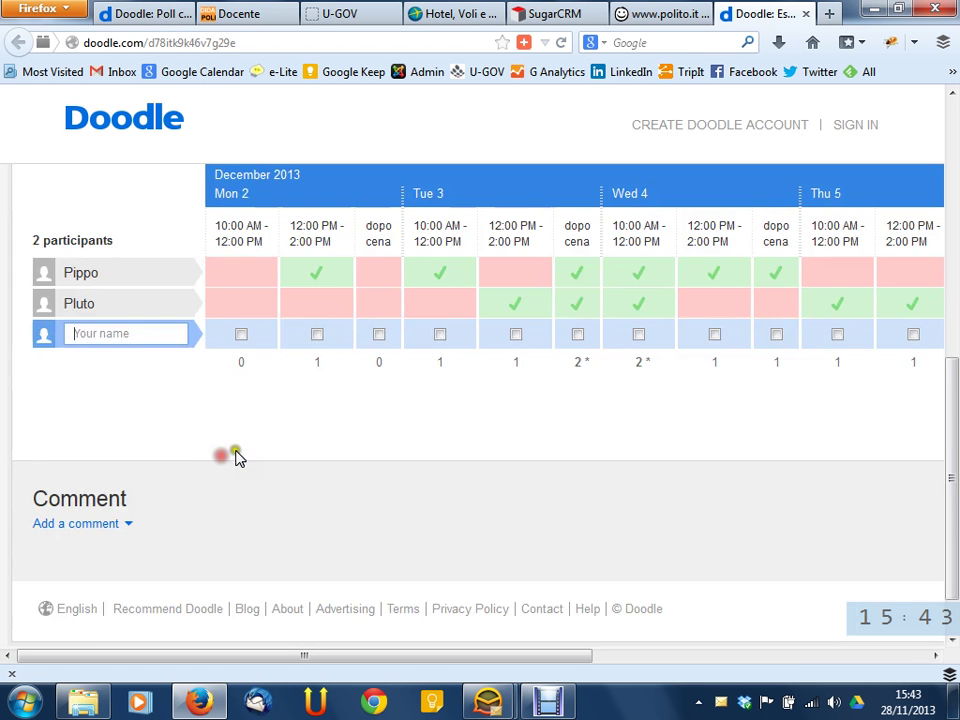
{"action": "type", "text": "Ga"}
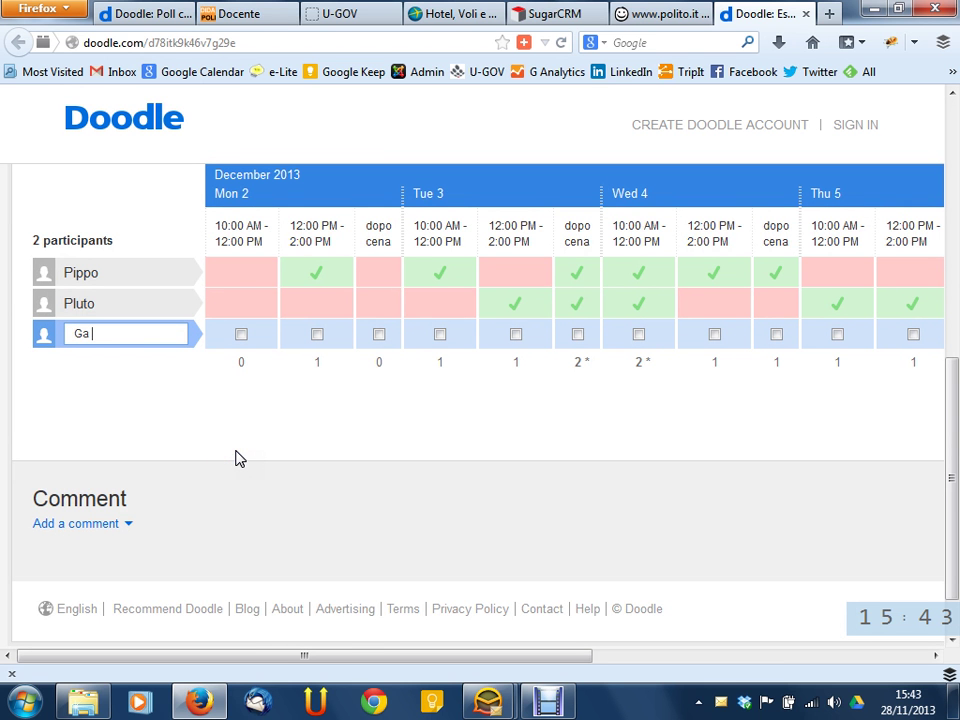
{"action": "type", "text": "mbadilegno"}
{"action": "left_click", "coordinate": [440, 334]}
{"action": "left_click", "coordinate": [516, 334]}
{"action": "left_click", "coordinate": [638, 334]}
{"action": "left_click", "coordinate": [776, 334]}
{"action": "left_click", "coordinate": [837, 334]}
{"action": "left_click", "coordinate": [598, 656]}
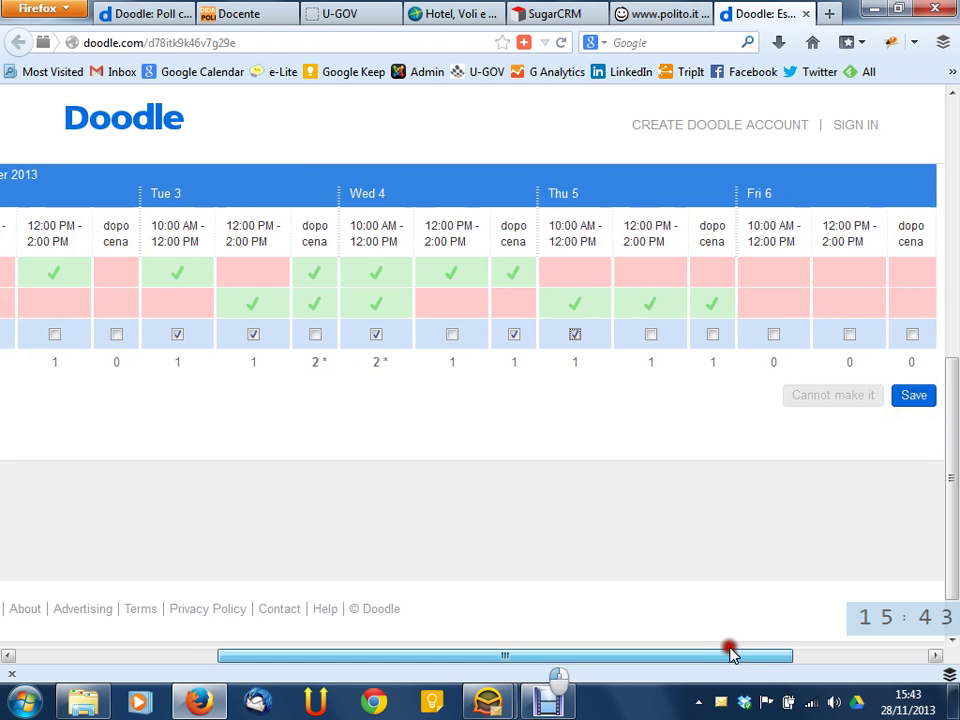
{"action": "left_click", "coordinate": [922, 396]}
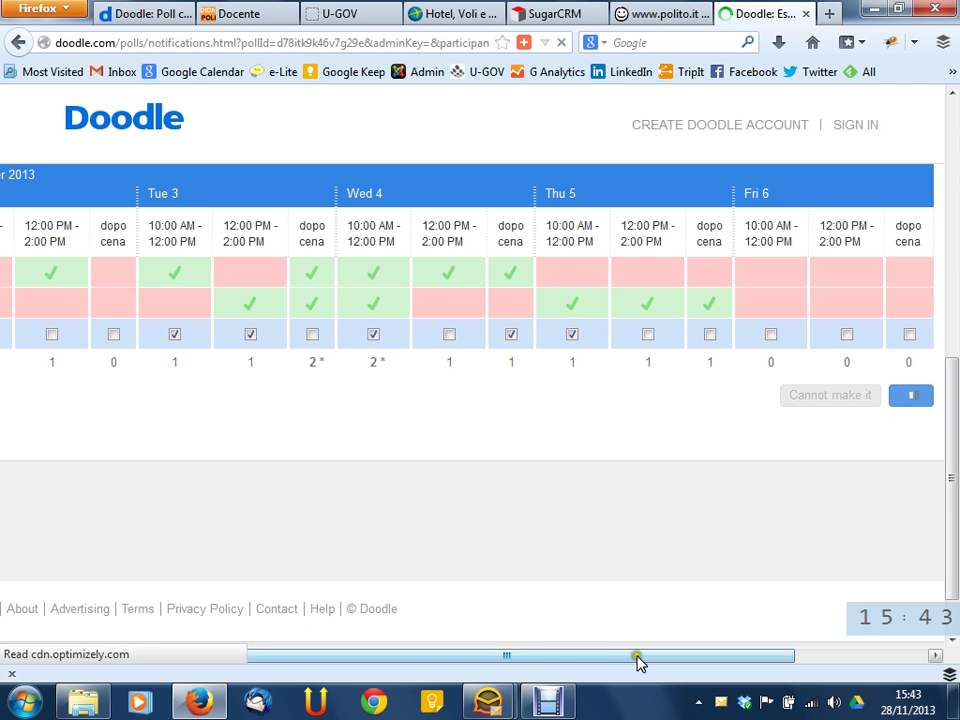
Close the confirmation page and reopen the Esame poll from its e-mailed link
{"action": "scroll", "coordinate": [591, 561], "scroll_direction": "down", "scroll_amount": 5}
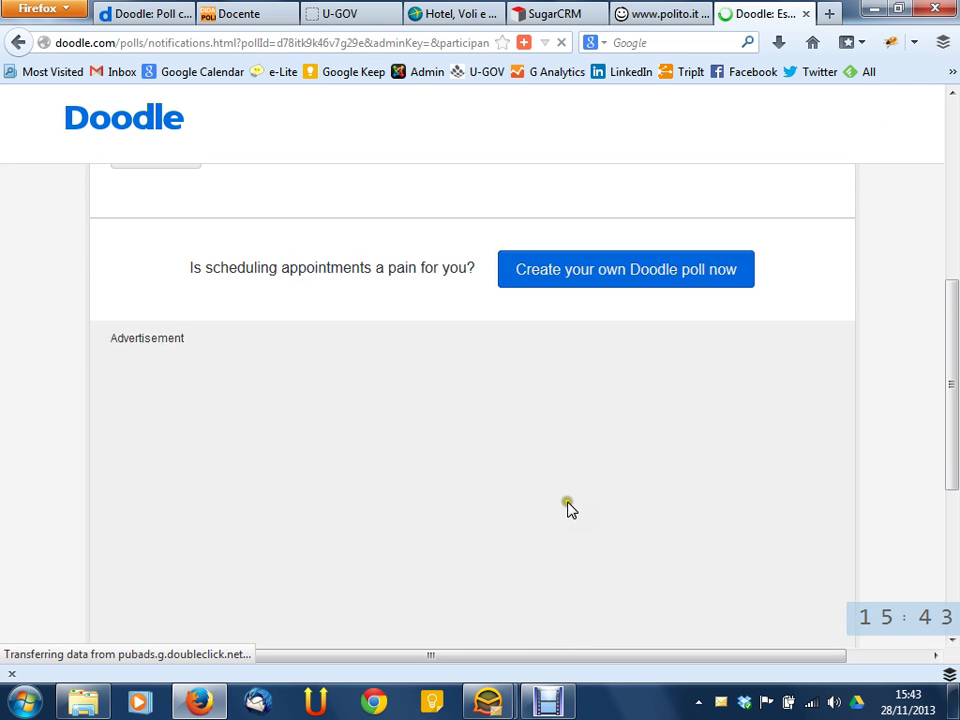
{"action": "scroll", "coordinate": [577, 486], "scroll_direction": "up", "scroll_amount": 3}
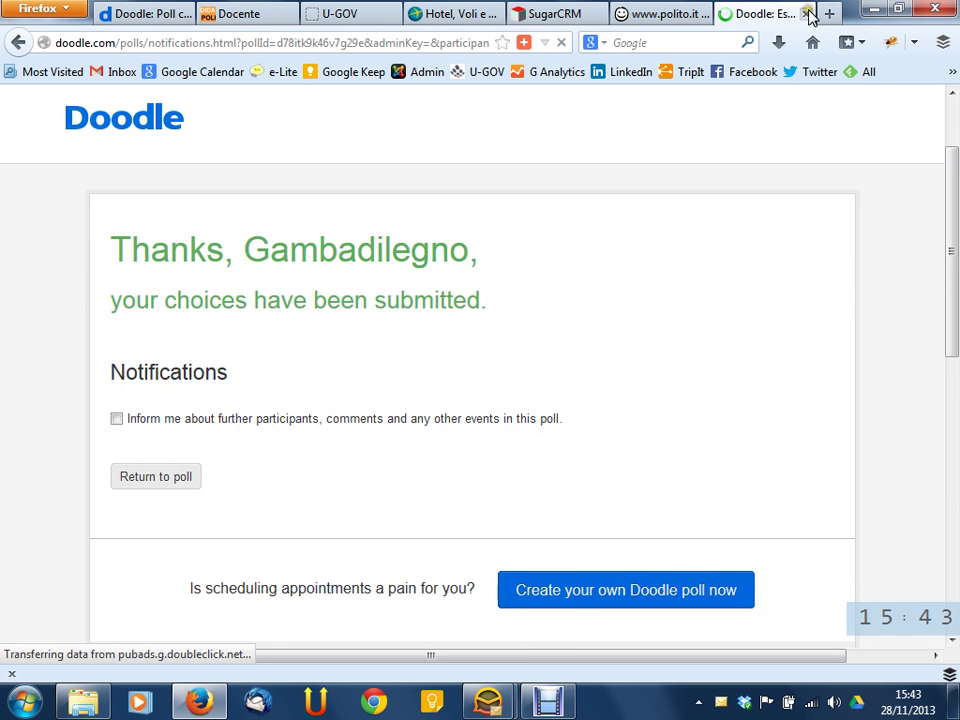
{"action": "left_click", "coordinate": [806, 14]}
{"action": "mouse_move", "coordinate": [487, 700]}
{"action": "left_click", "coordinate": [584, 614]}
{"action": "left_click", "coordinate": [345, 288]}
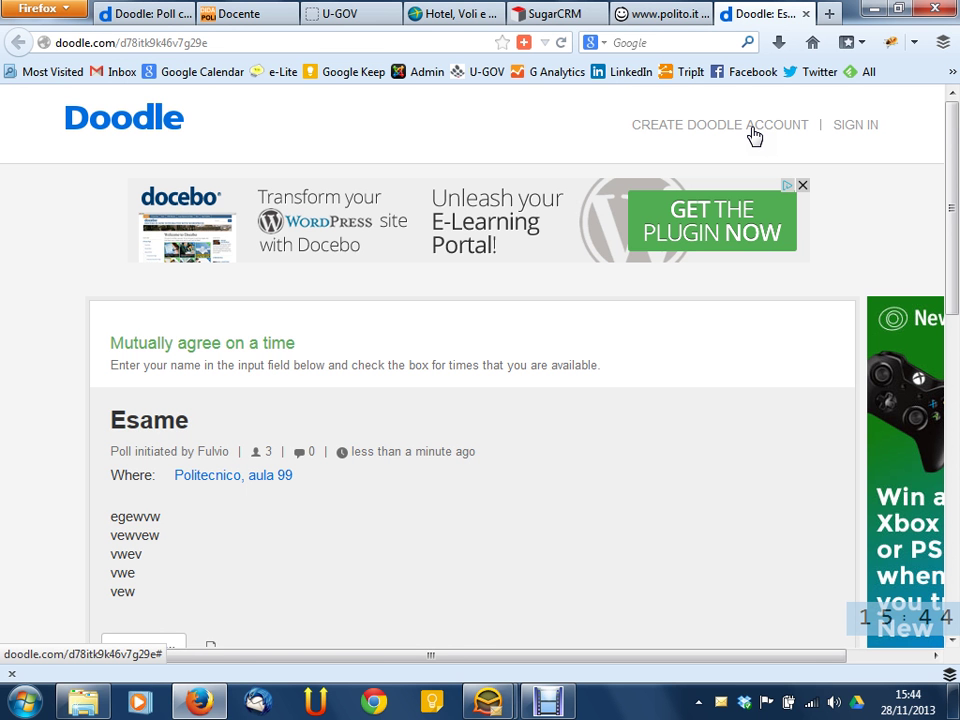
Highlight the 'Mutually agree on a time' heading and its instruction text, including the word 'times'
{"action": "scroll", "coordinate": [557, 289], "scroll_direction": "down", "scroll_amount": 3}
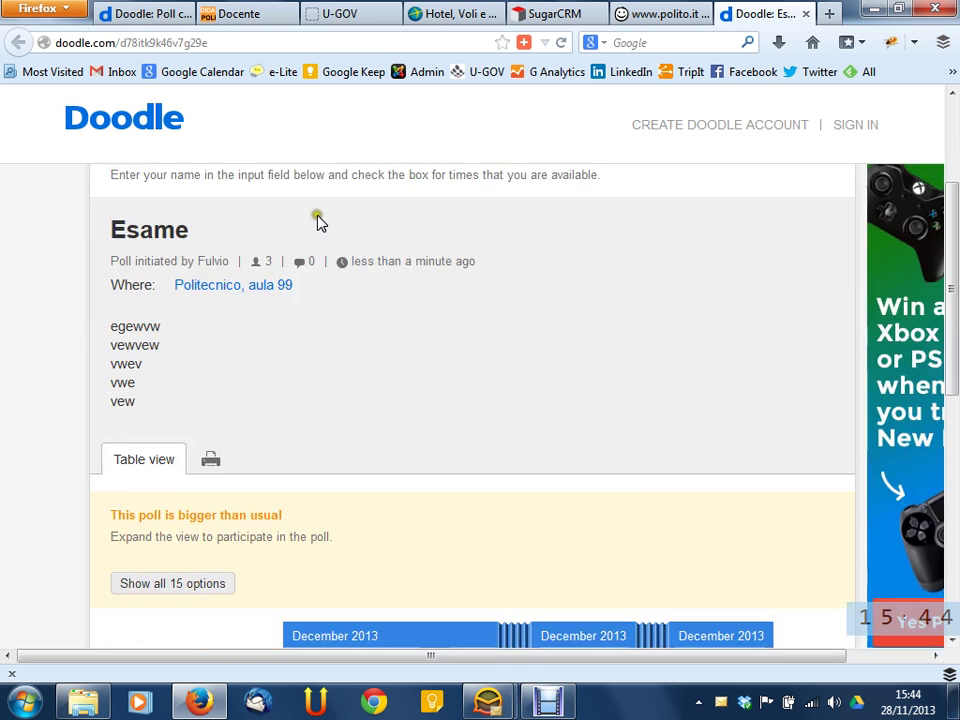
{"action": "scroll", "coordinate": [258, 270], "scroll_direction": "up", "scroll_amount": 3}
{"action": "left_click_drag", "start_coordinate": [121, 340], "coordinate": [613, 349]}
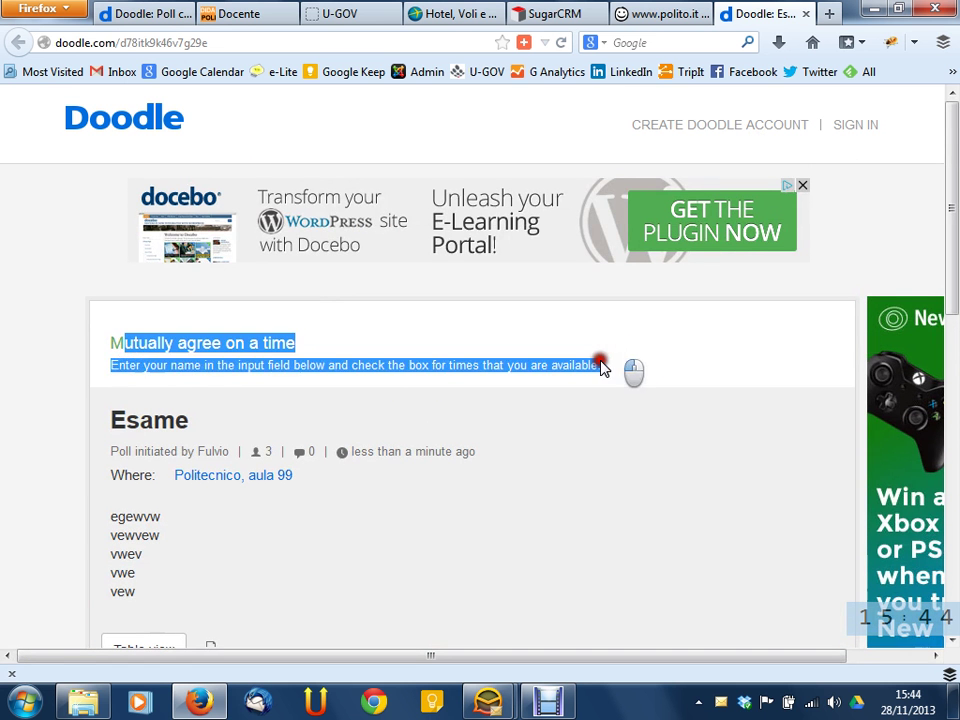
{"action": "left_click", "coordinate": [604, 361]}
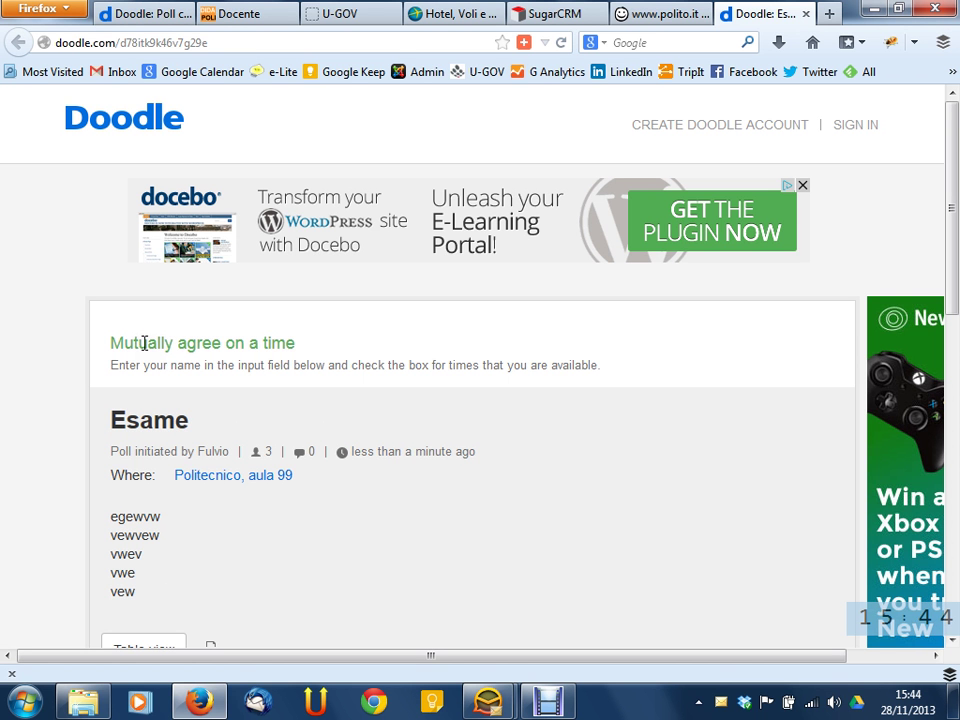
{"action": "left_click_drag", "start_coordinate": [108, 342], "coordinate": [351, 345]}
{"action": "left_click", "coordinate": [351, 345]}
{"action": "left_click", "coordinate": [225, 362]}
{"action": "left_click", "coordinate": [456, 362]}
{"action": "double_click", "coordinate": [456, 362]}
{"action": "left_click", "coordinate": [643, 371]}
Scroll through the poll page and select its heading text once more
{"action": "scroll", "coordinate": [632, 366], "scroll_direction": "down", "scroll_amount": 2}
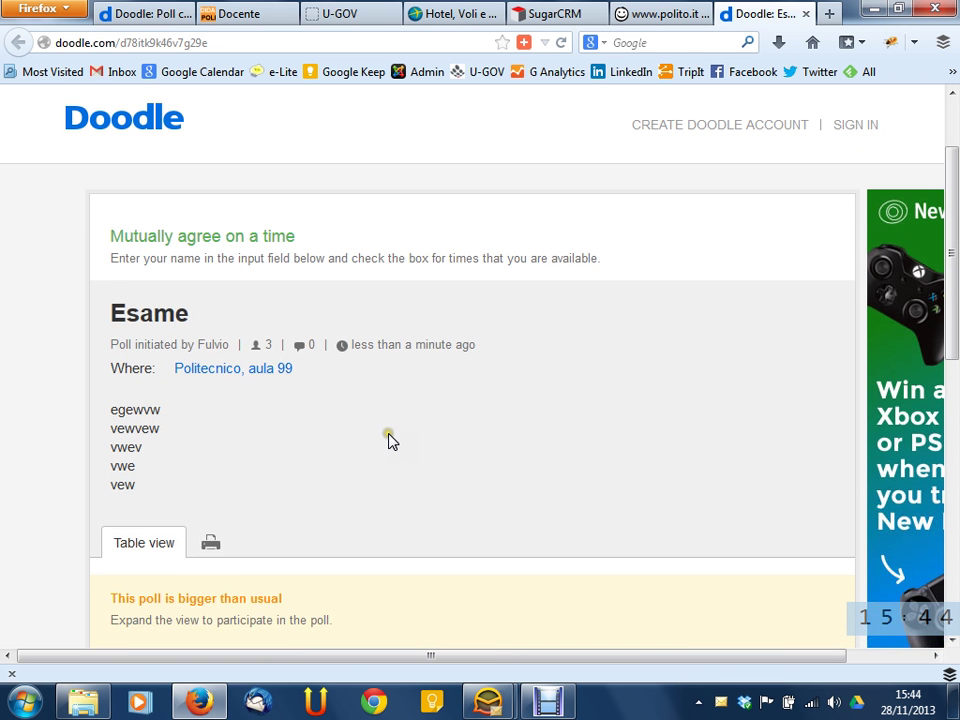
{"action": "scroll", "coordinate": [388, 438], "scroll_direction": "down", "scroll_amount": 6}
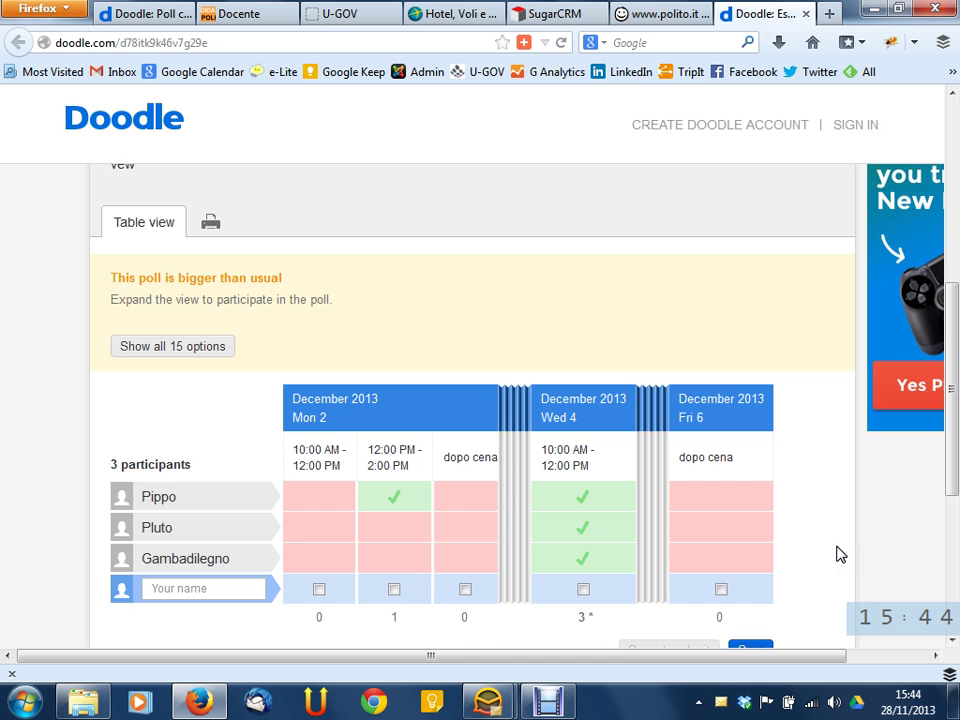
{"action": "scroll", "coordinate": [664, 542], "scroll_direction": "up", "scroll_amount": 6}
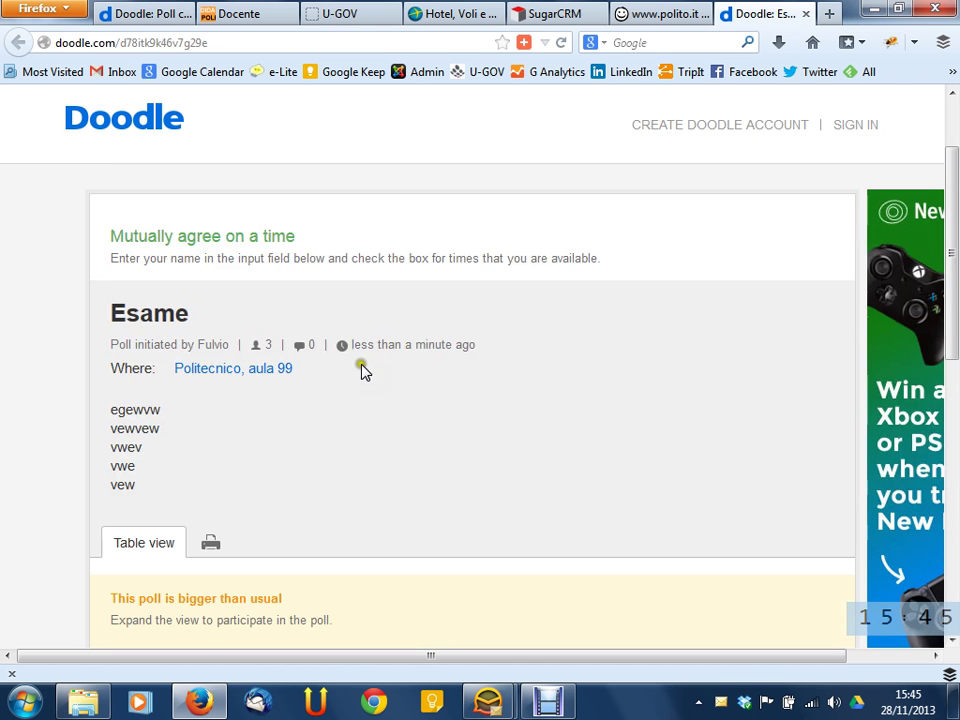
{"action": "left_click_drag", "start_coordinate": [296, 237], "coordinate": [140, 245]}
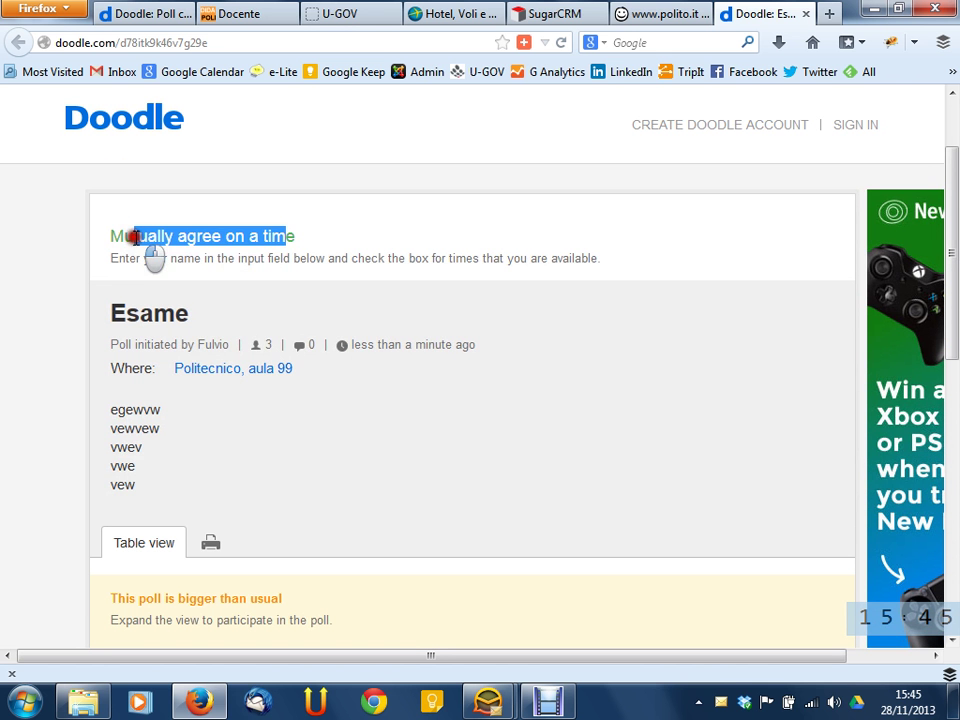
{"action": "left_click", "coordinate": [334, 235]}
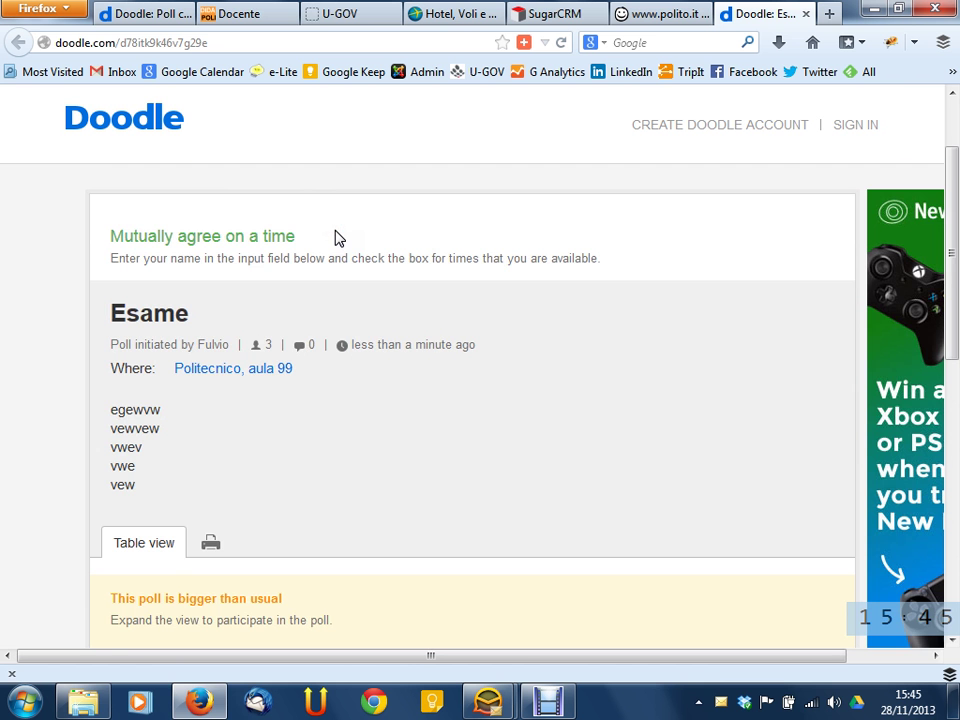
Expand the table to all 15 options and scroll across the three participants' votes and totals
{"action": "scroll", "coordinate": [336, 240], "scroll_direction": "down", "scroll_amount": 10}
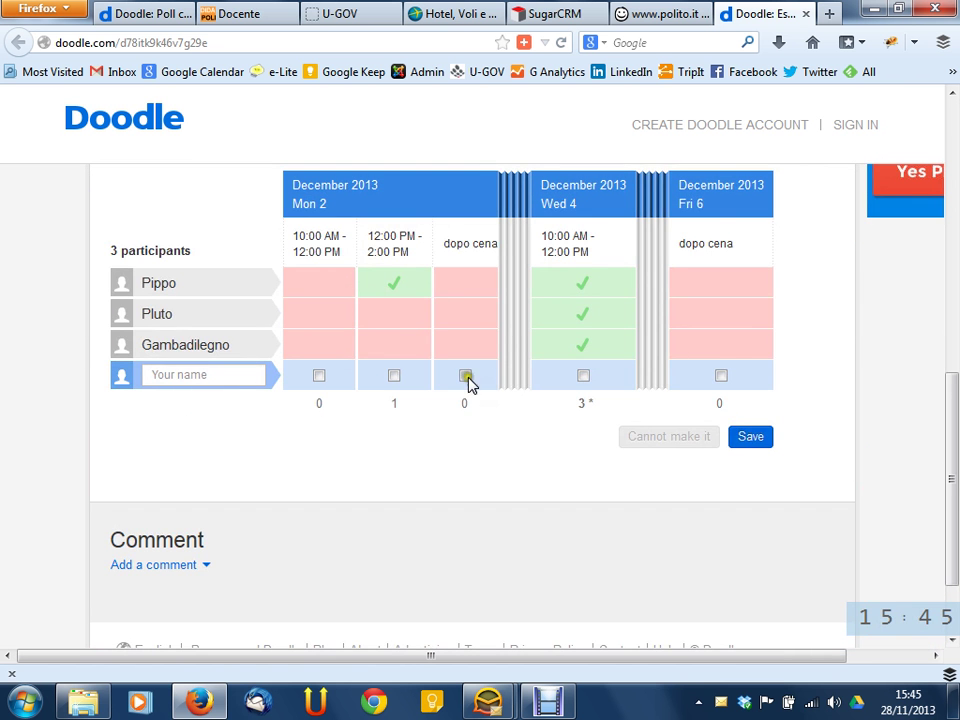
{"action": "left_click", "coordinate": [252, 378]}
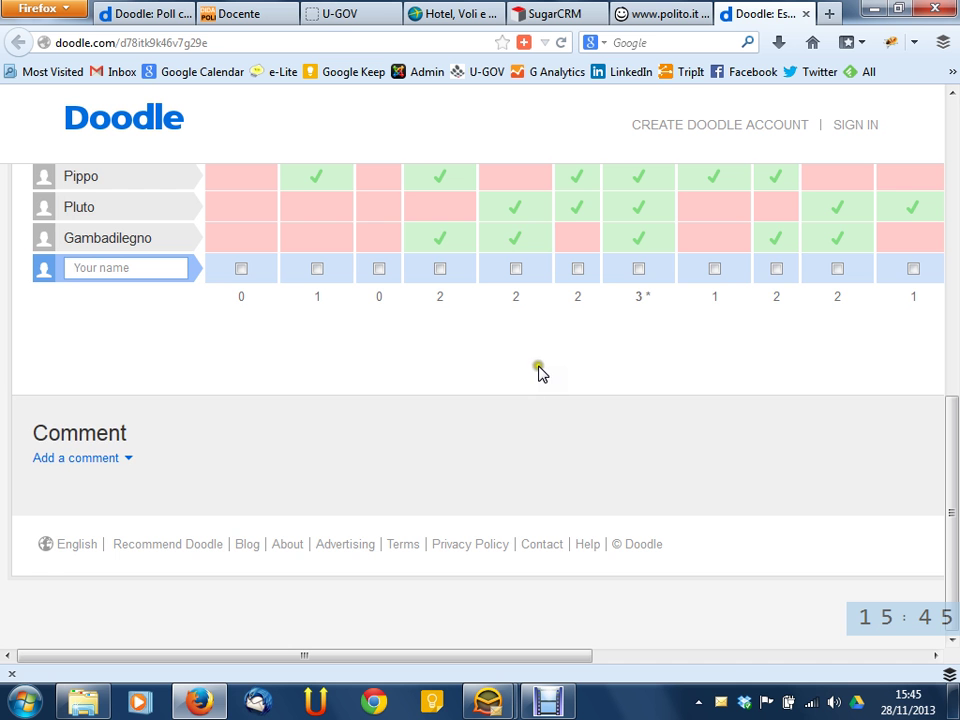
{"action": "left_click_drag", "start_coordinate": [551, 662], "coordinate": [825, 666]}
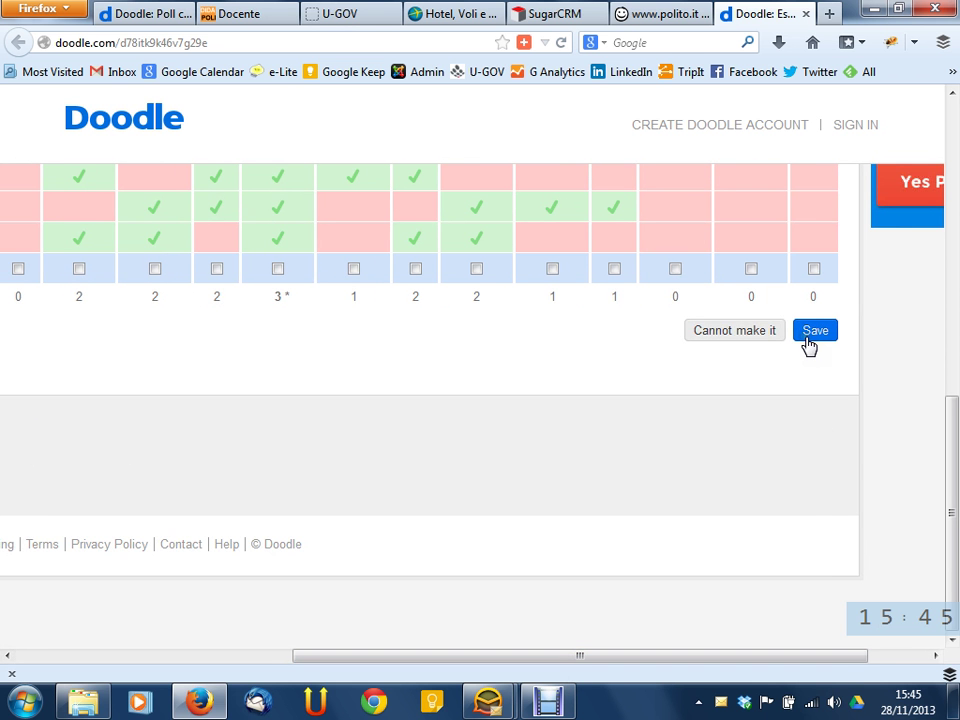
{"action": "left_click_drag", "start_coordinate": [684, 662], "coordinate": [364, 639]}
{"action": "scroll", "coordinate": [418, 540], "scroll_direction": "up", "scroll_amount": 3}
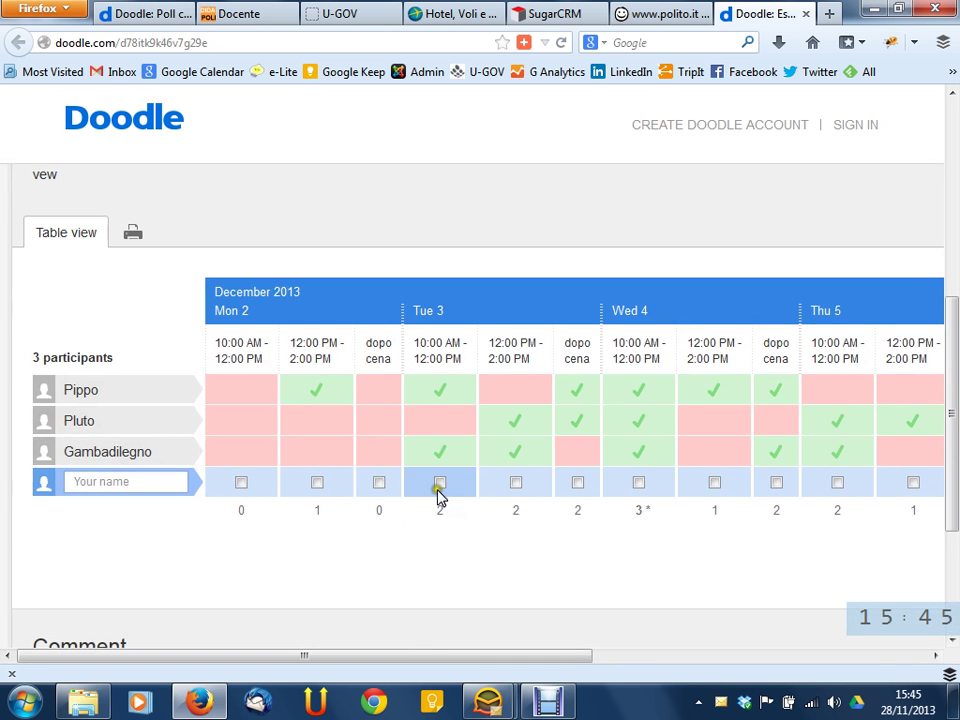
Tick Mon 2 dopo cena plus Tue 3 10 AM, 12 PM and dopo cena in the new participant row
{"action": "left_click", "coordinate": [437, 488]}
{"action": "left_click", "coordinate": [525, 495]}
{"action": "left_click", "coordinate": [437, 488]}
{"action": "left_click", "coordinate": [378, 484]}
{"action": "left_click", "coordinate": [439, 484]}
{"action": "left_click", "coordinate": [515, 484]}
{"action": "left_click", "coordinate": [574, 484]}
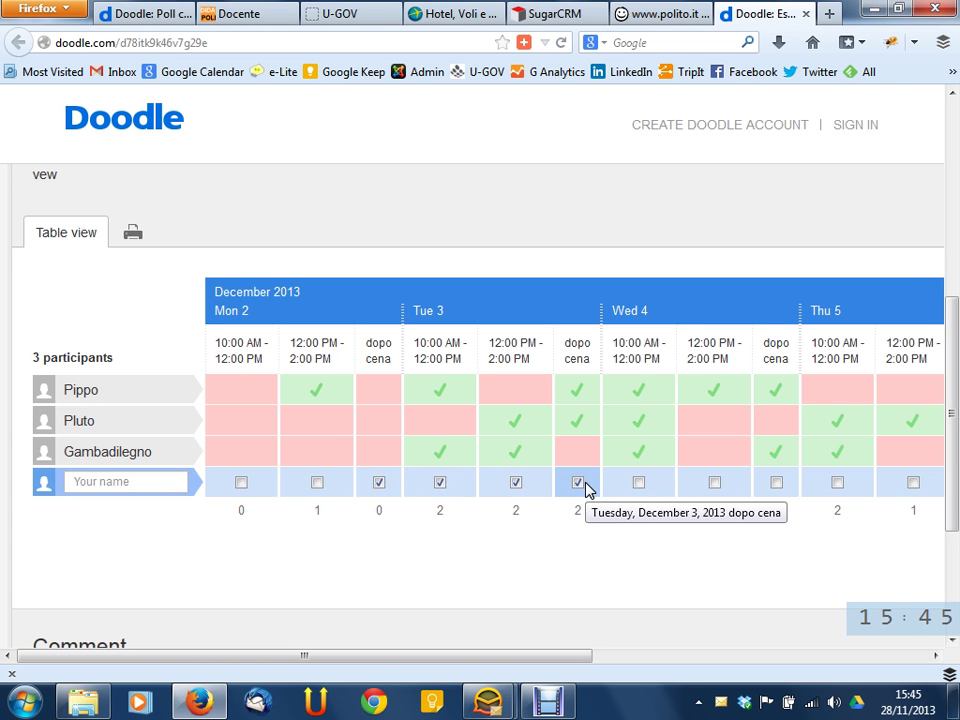
{"action": "left_click", "coordinate": [141, 483]}
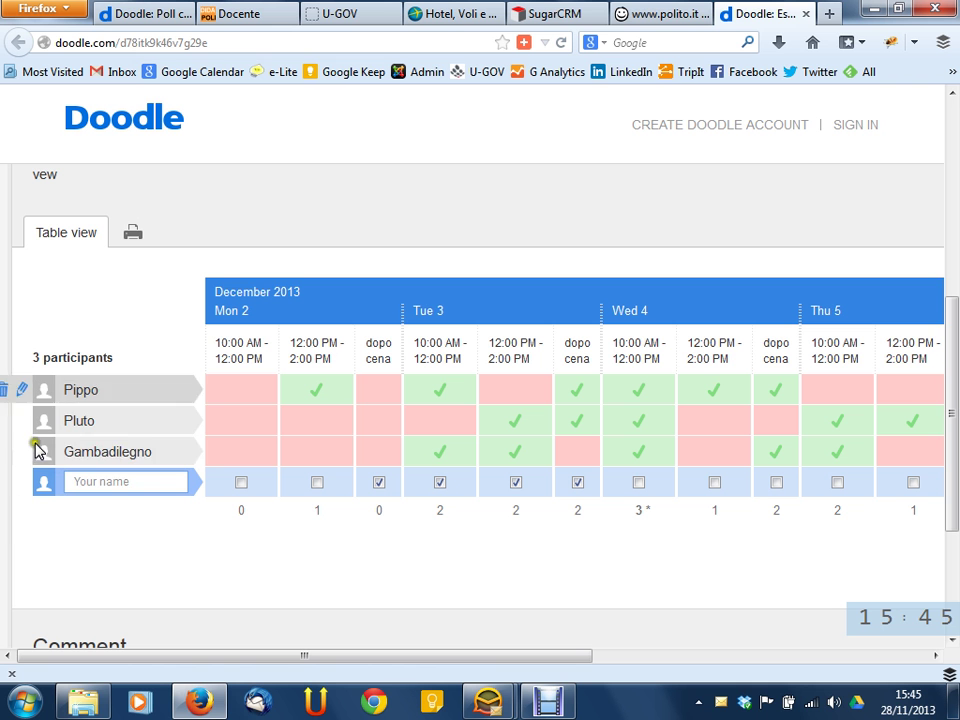
{"action": "left_click", "coordinate": [223, 423]}
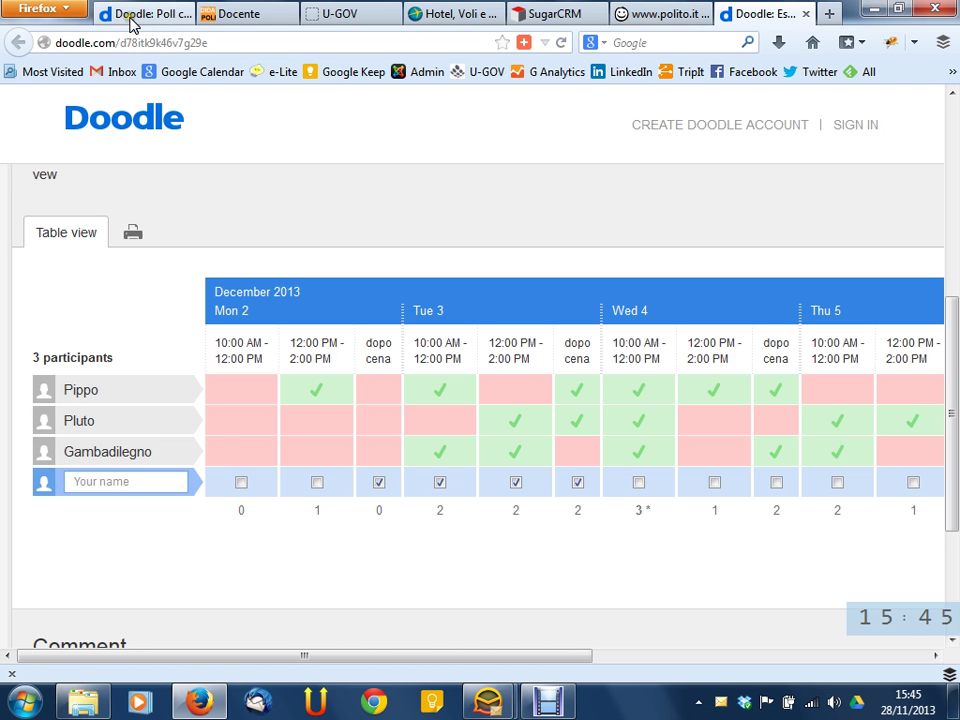
Read the Doodle 'Esame' update e-mails from 15.41 and 15.43, then minimize eM Client
{"action": "mouse_move", "coordinate": [487, 702]}
{"action": "left_click", "coordinate": [456, 613]}
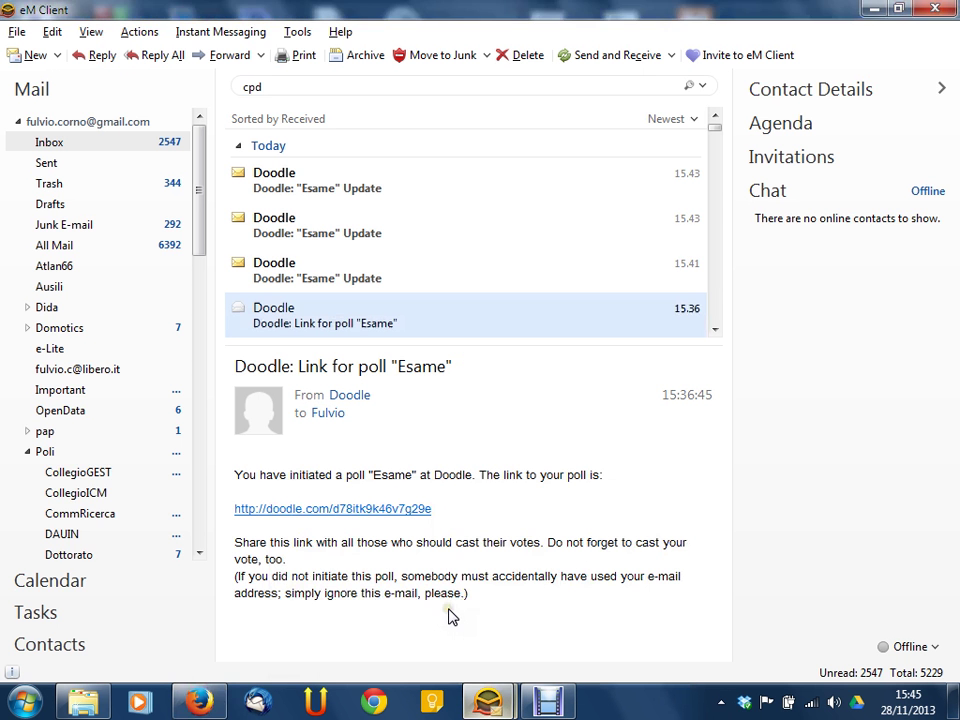
{"action": "left_click", "coordinate": [338, 274]}
{"action": "left_click", "coordinate": [348, 236]}
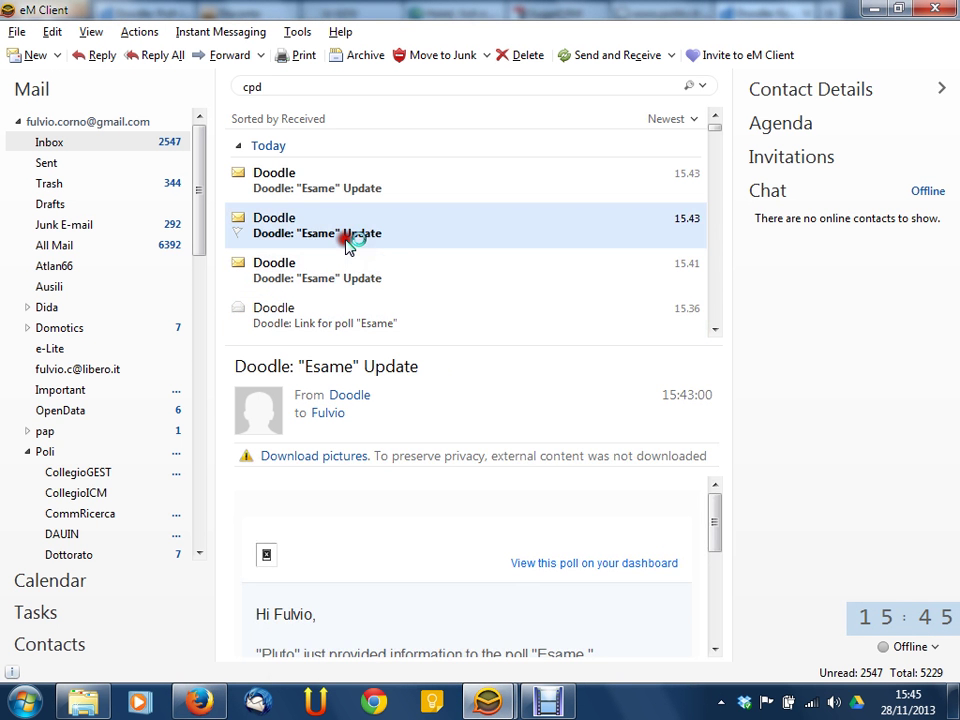
{"action": "left_click", "coordinate": [352, 190]}
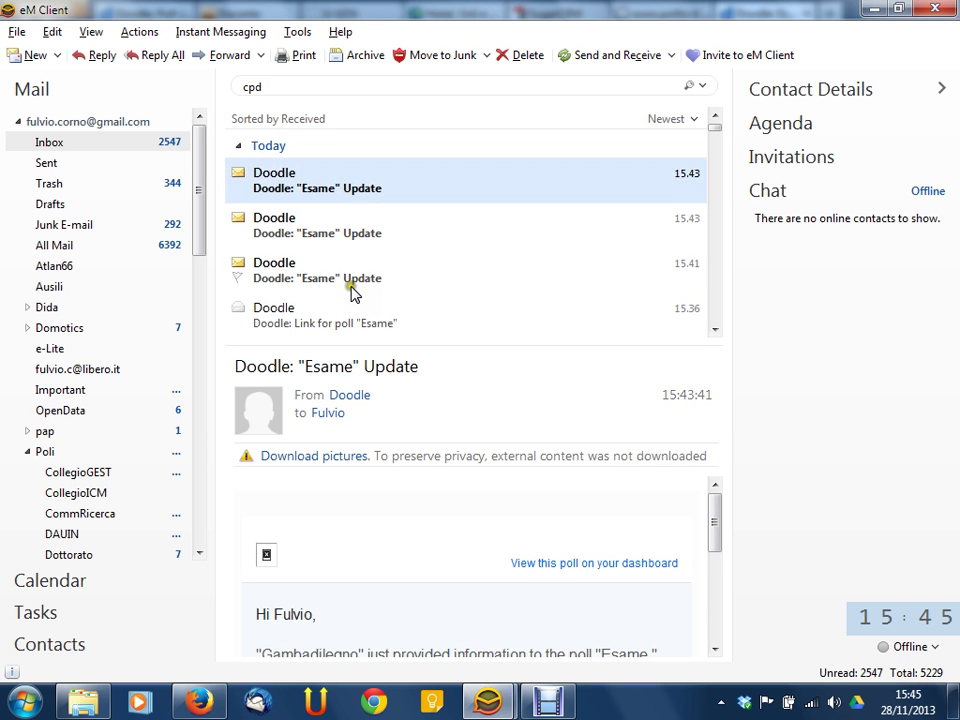
{"action": "left_click", "coordinate": [352, 282]}
{"action": "left_click", "coordinate": [351, 240]}
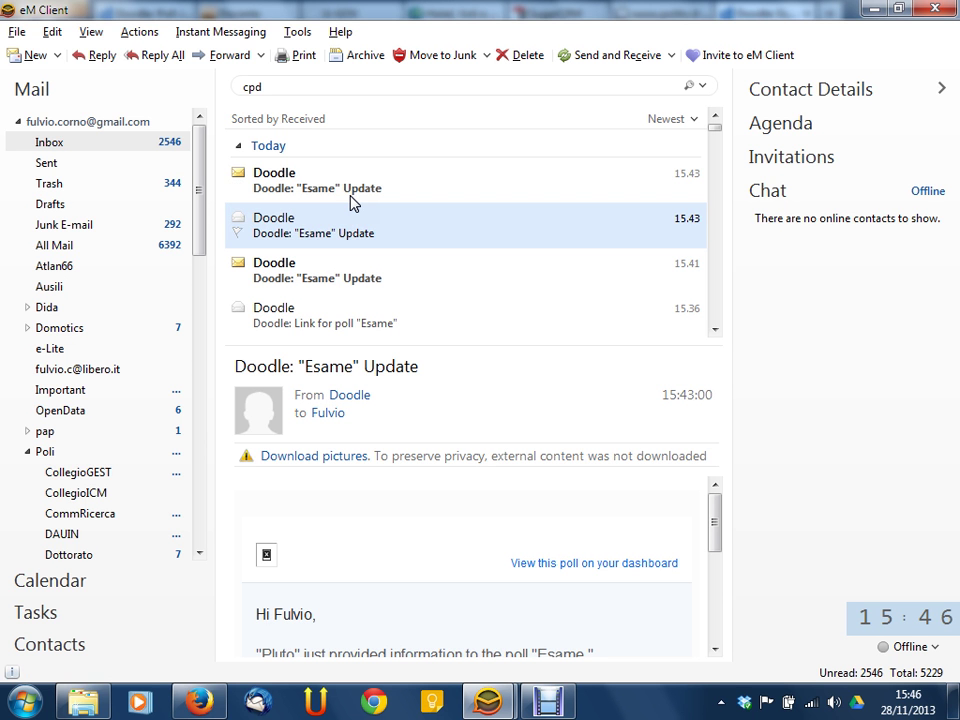
{"action": "left_click", "coordinate": [389, 558]}
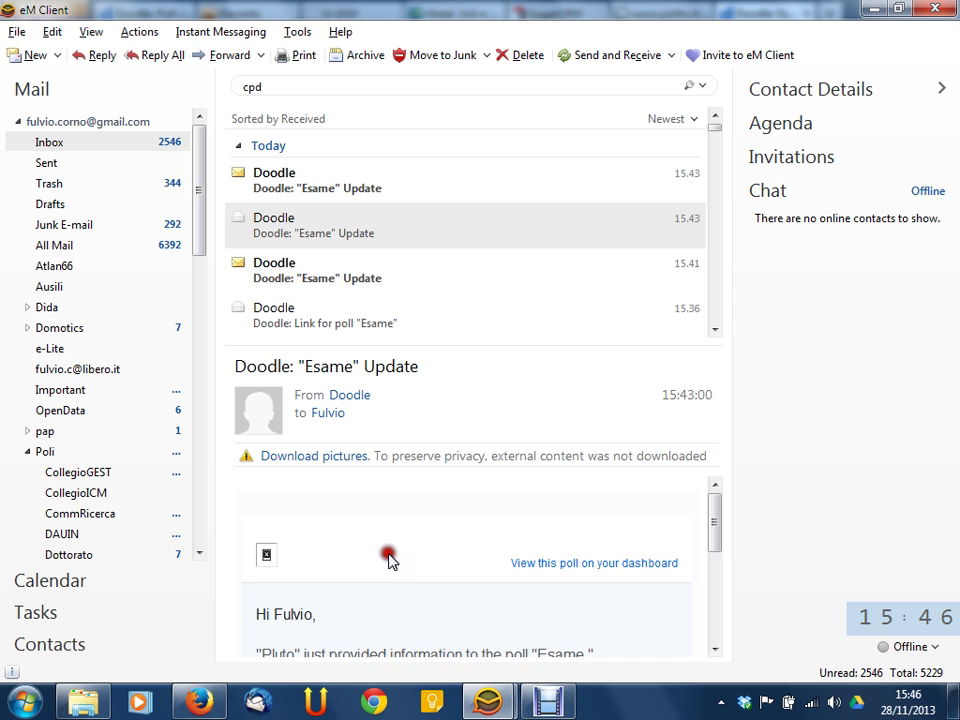
{"action": "left_click", "coordinate": [328, 182]}
{"action": "scroll", "coordinate": [347, 570], "scroll_direction": "down", "scroll_amount": 1}
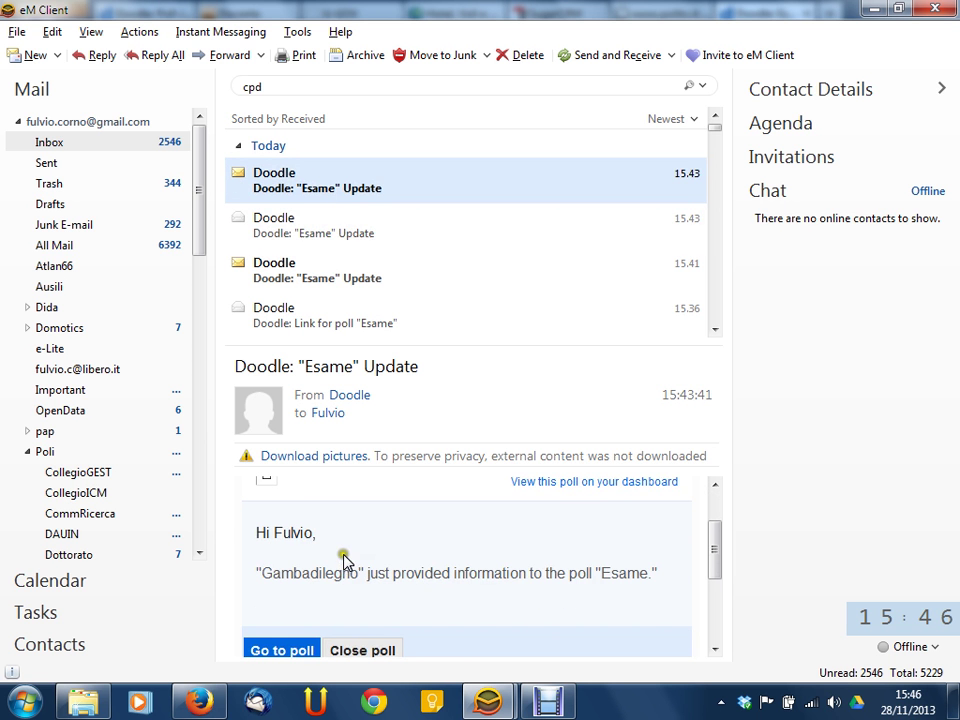
{"action": "left_click", "coordinate": [873, 9]}
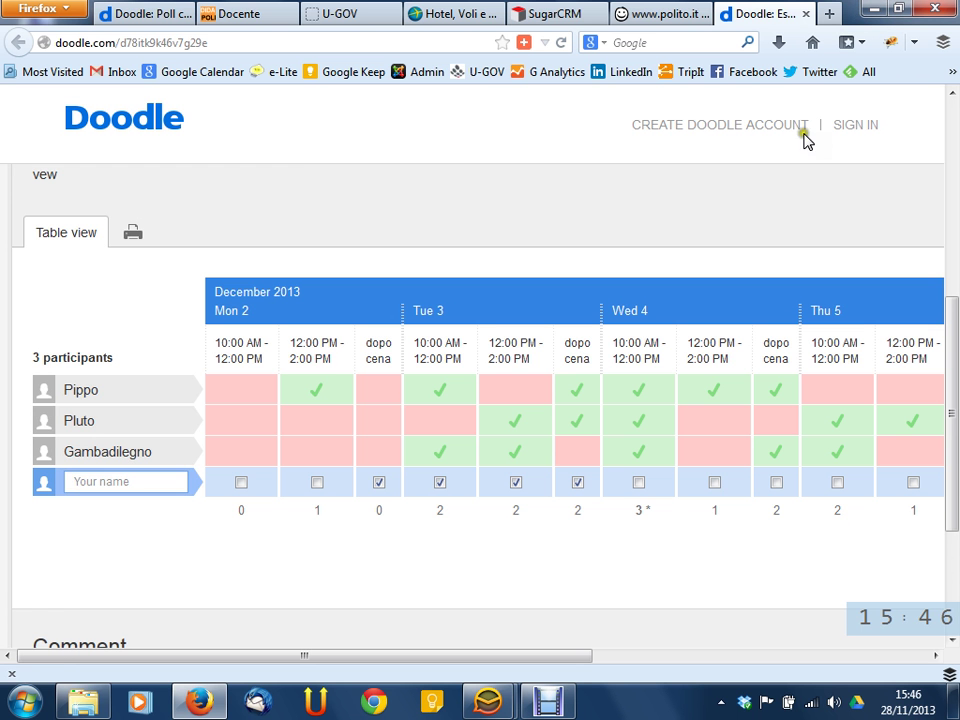
Scroll across the Esame poll grid and press Save to submit the ticked time slots
{"action": "scroll", "coordinate": [300, 229], "scroll_direction": "up", "scroll_amount": 7}
{"action": "scroll", "coordinate": [309, 225], "scroll_direction": "down", "scroll_amount": 1}
{"action": "scroll", "coordinate": [309, 225], "scroll_direction": "down", "scroll_amount": 4}
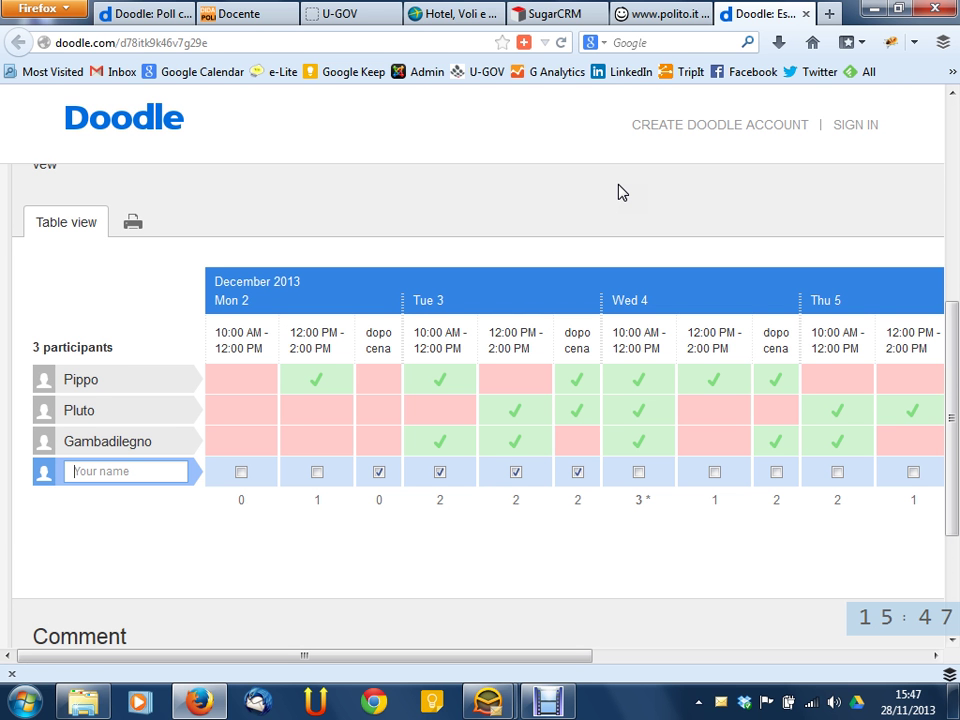
{"action": "left_click", "coordinate": [660, 660]}
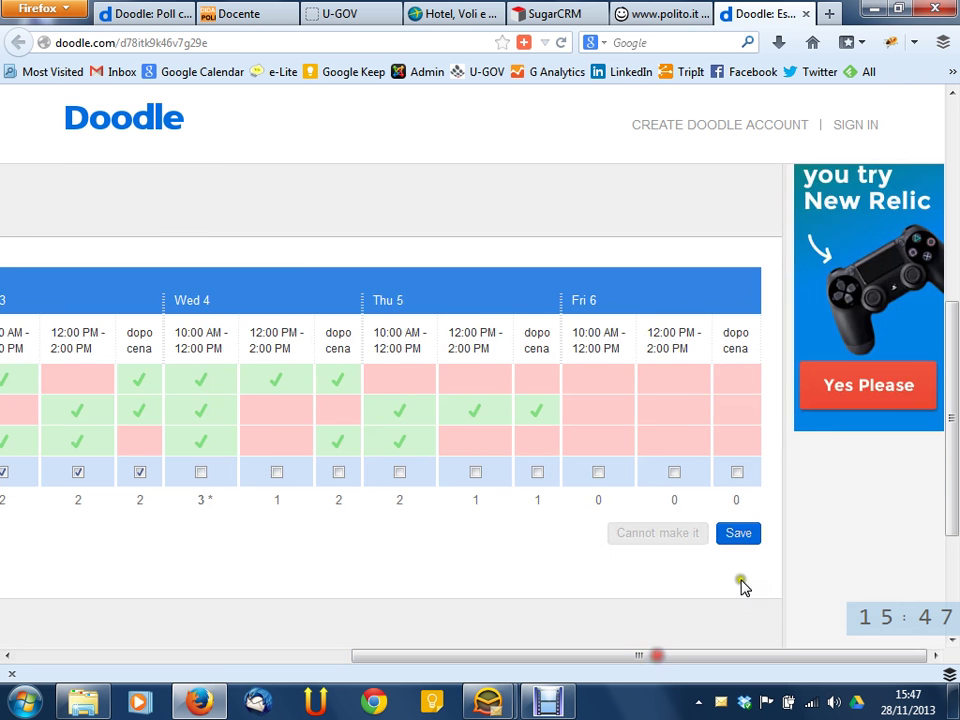
{"action": "left_click", "coordinate": [752, 536]}
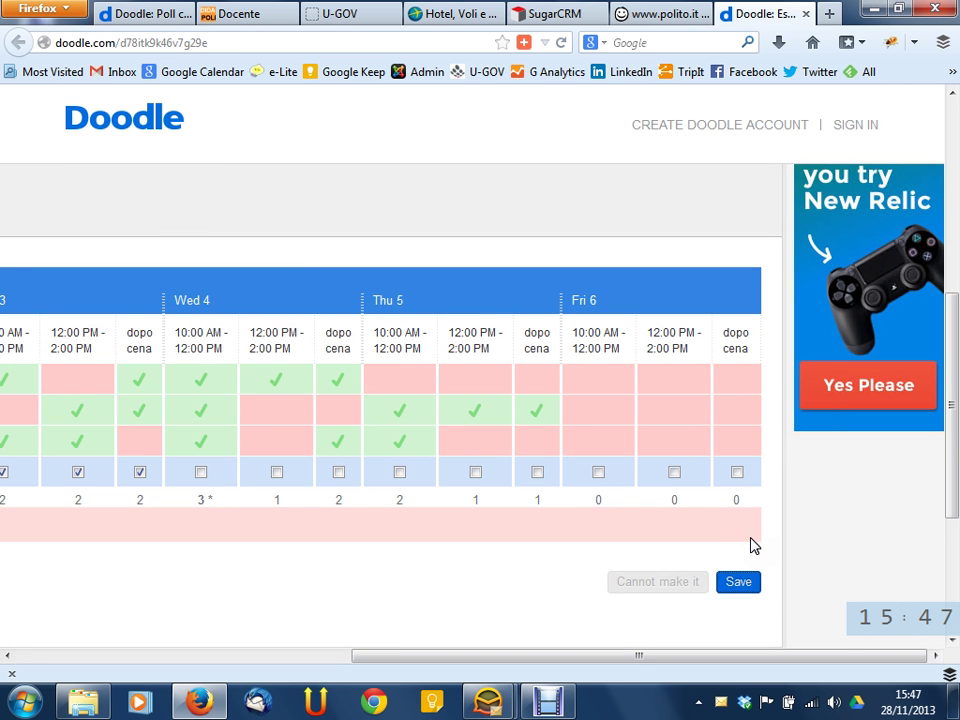
Enter the participant's name in Your name and save the vote under it
{"action": "left_click_drag", "start_coordinate": [634, 654], "coordinate": [192, 660]}
{"action": "left_click", "coordinate": [159, 470]}
{"action": "type", "text": "XXXXX"}
{"action": "left_click_drag", "start_coordinate": [385, 655], "coordinate": [712, 650]}
{"action": "left_click", "coordinate": [768, 585]}
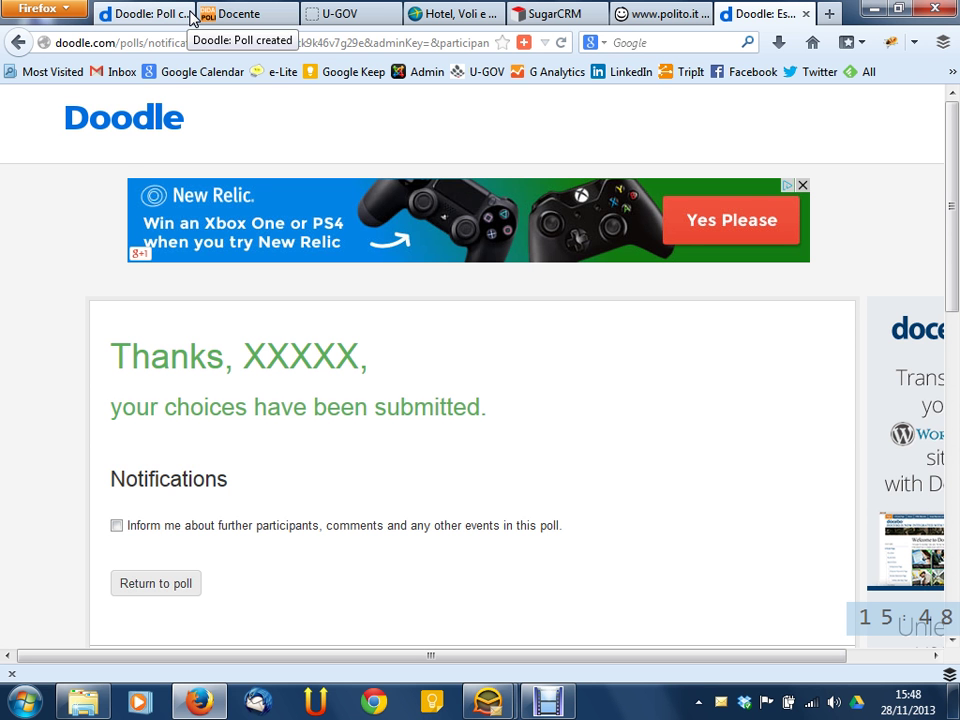
Check the submission confirmation, then switch to the Politecnico di Torino teaching portal tab
{"action": "scroll", "coordinate": [354, 272], "scroll_direction": "down", "scroll_amount": 5}
{"action": "scroll", "coordinate": [238, 570], "scroll_direction": "down", "scroll_amount": 4}
{"action": "left_click", "coordinate": [155, 544]}
{"action": "left_click", "coordinate": [800, 440]}
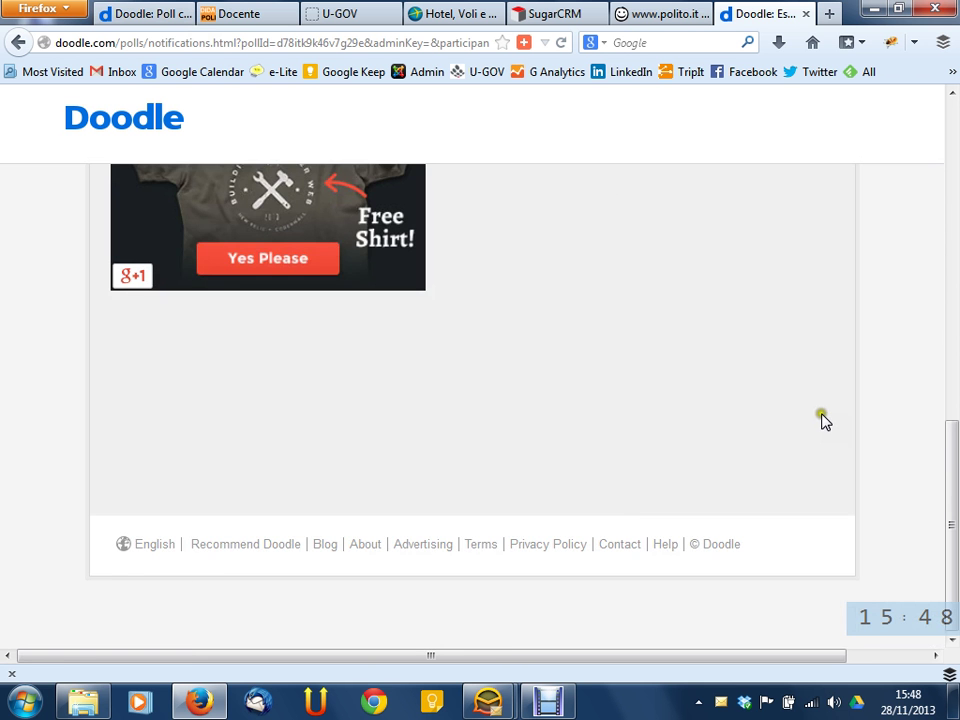
{"action": "scroll", "coordinate": [850, 400], "scroll_direction": "up", "scroll_amount": 3}
{"action": "scroll", "coordinate": [871, 375], "scroll_direction": "up", "scroll_amount": 5}
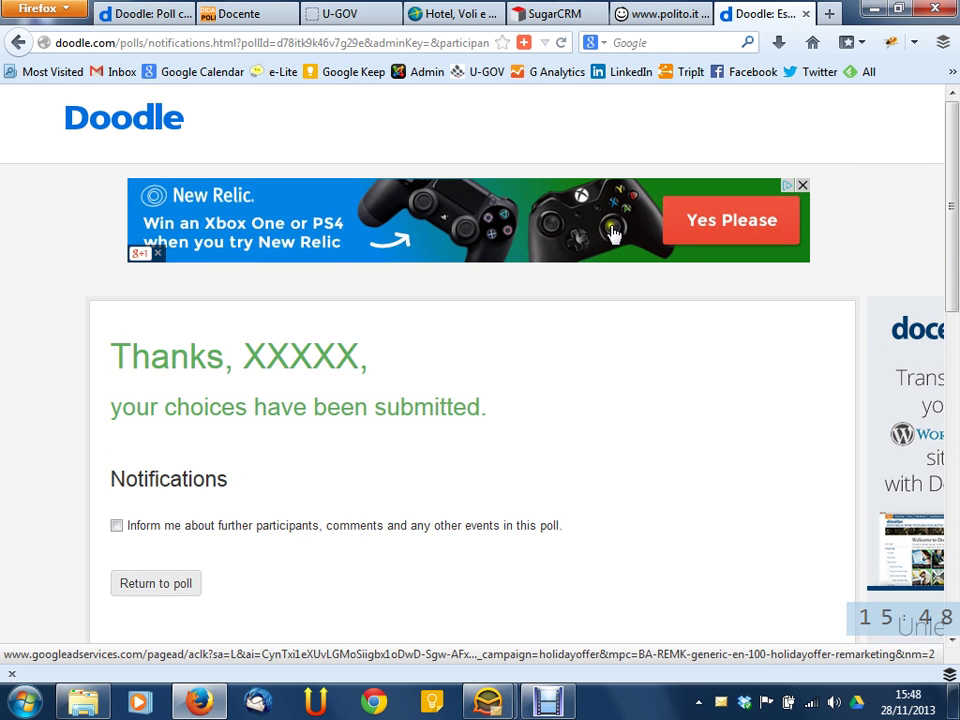
{"action": "left_click", "coordinate": [248, 13]}
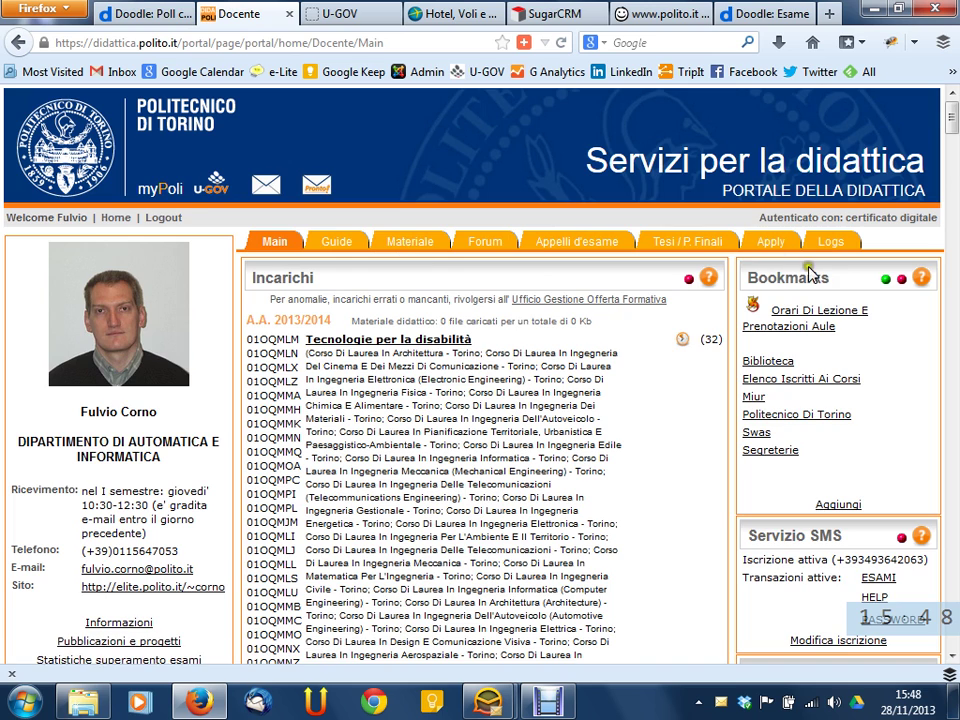
Scroll down to the VERBALI D'ESAME box and enter the exam-reports service via ENTRA
{"action": "left_click_drag", "start_coordinate": [952, 163], "coordinate": [946, 572]}
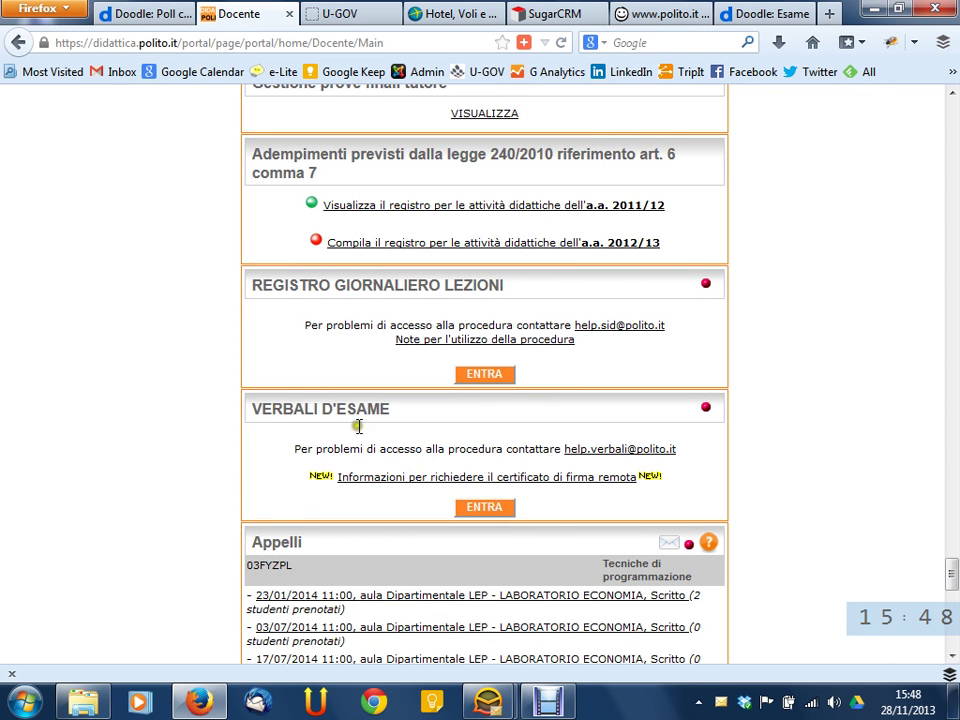
{"action": "left_click_drag", "start_coordinate": [283, 409], "coordinate": [367, 409]}
{"action": "triple_click", "coordinate": [431, 414]}
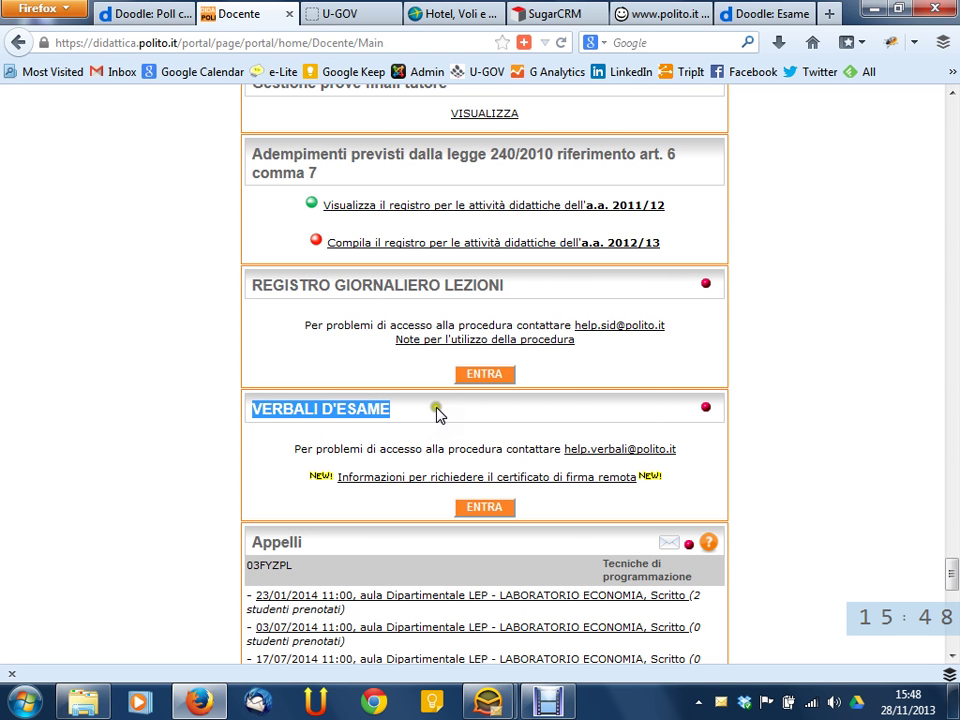
{"action": "left_click", "coordinate": [457, 430]}
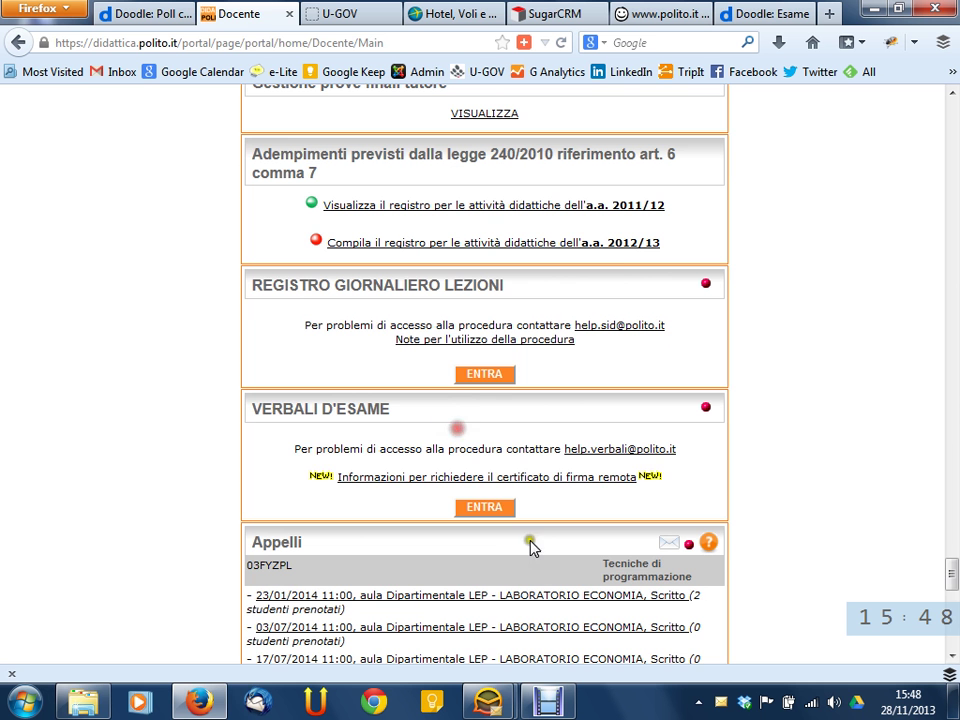
{"action": "left_click", "coordinate": [497, 510]}
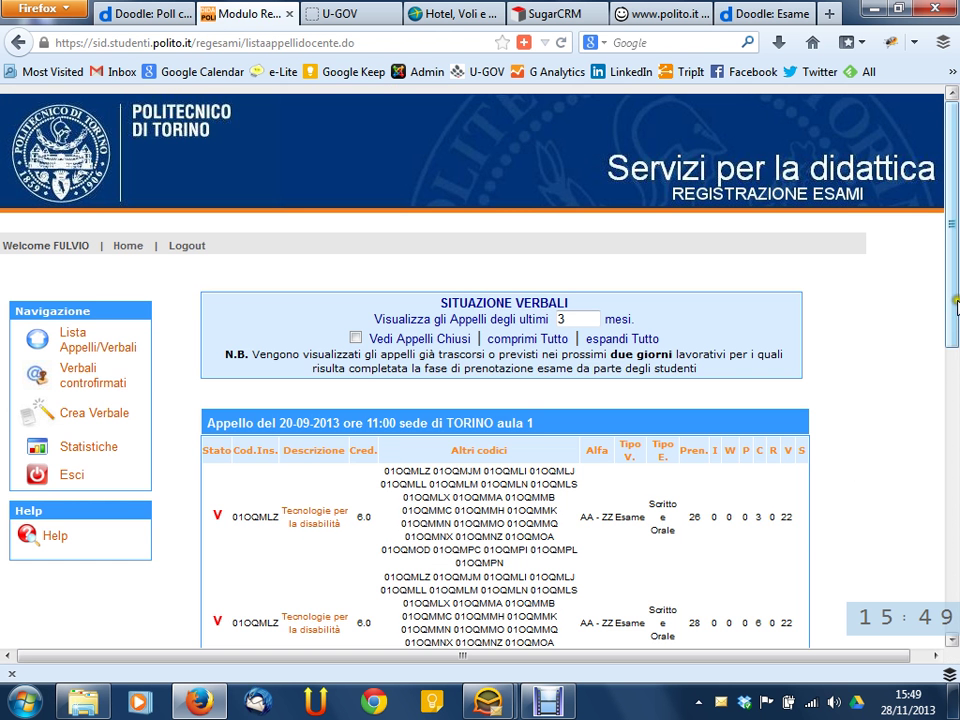
{"action": "scroll", "coordinate": [953, 360], "scroll_direction": "down", "scroll_amount": 4}
{"action": "left_click_drag", "start_coordinate": [953, 370], "coordinate": [955, 240]}
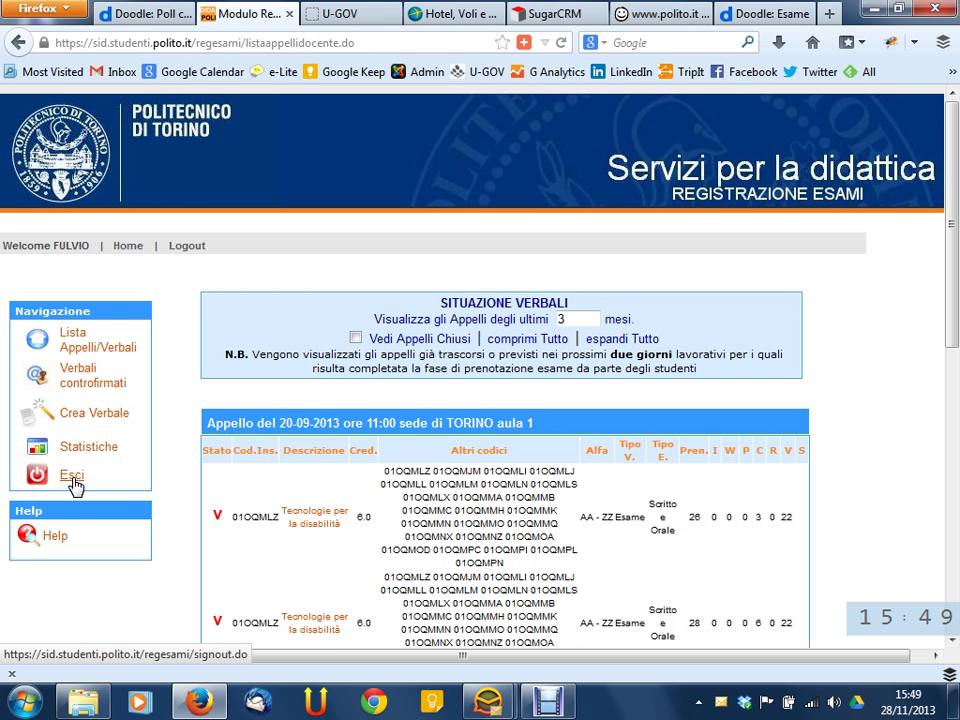
{"action": "left_click", "coordinate": [83, 350]}
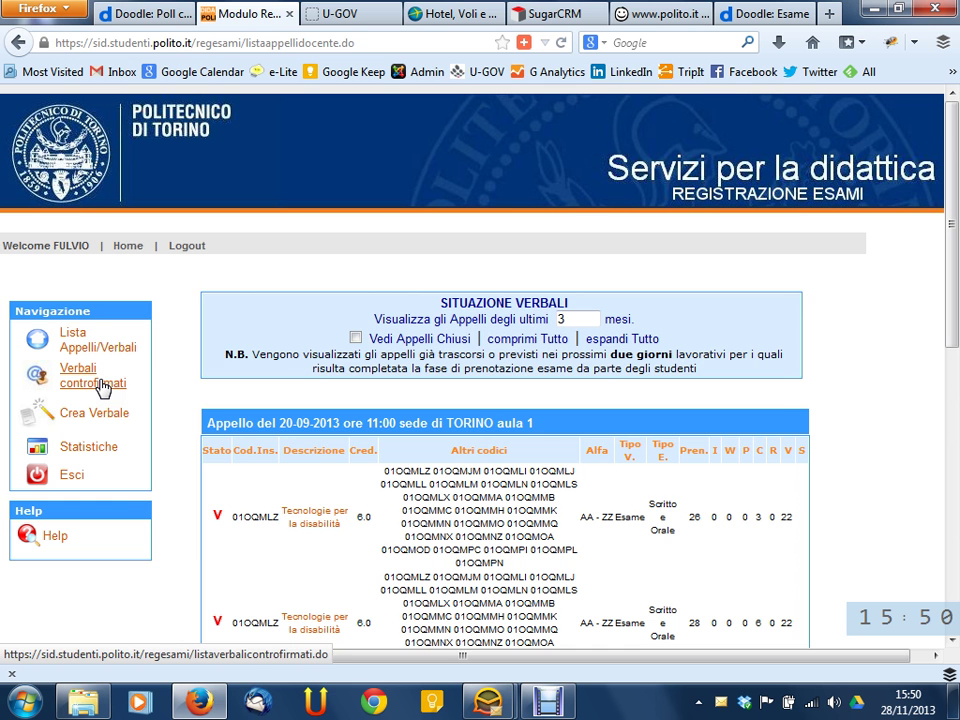
{"action": "left_click", "coordinate": [102, 387]}
{"action": "scroll", "coordinate": [588, 327], "scroll_direction": "down", "scroll_amount": 4}
{"action": "scroll", "coordinate": [588, 327], "scroll_direction": "down", "scroll_amount": 4}
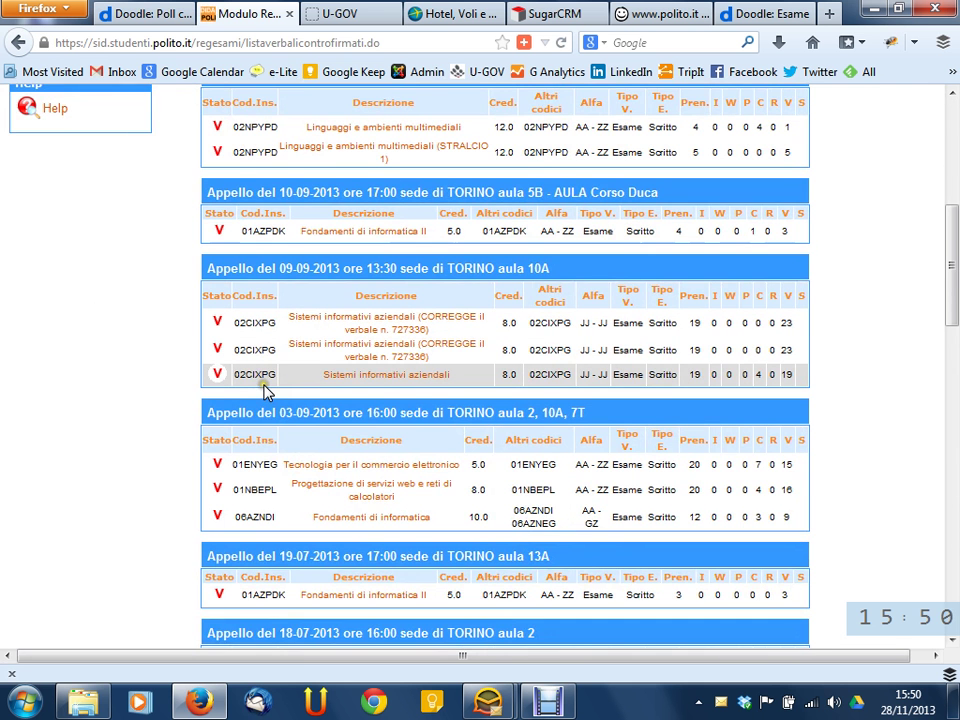
{"action": "scroll", "coordinate": [258, 365], "scroll_direction": "up", "scroll_amount": 8}
{"action": "left_click", "coordinate": [107, 345]}
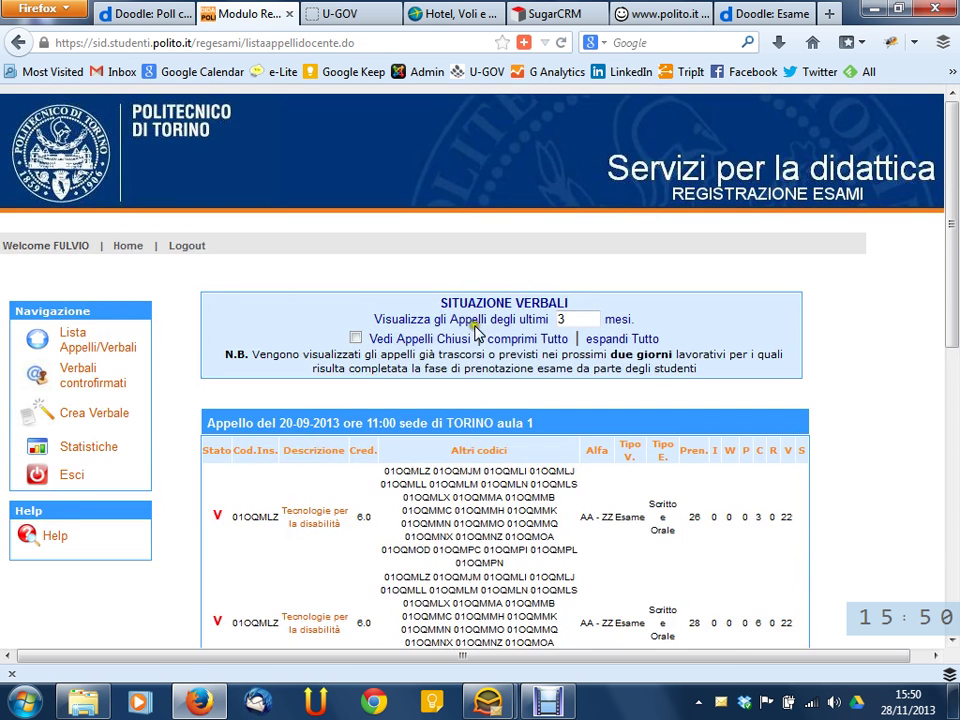
{"action": "scroll", "coordinate": [675, 343], "scroll_direction": "down", "scroll_amount": 1}
{"action": "scroll", "coordinate": [677, 342], "scroll_direction": "down", "scroll_amount": 1}
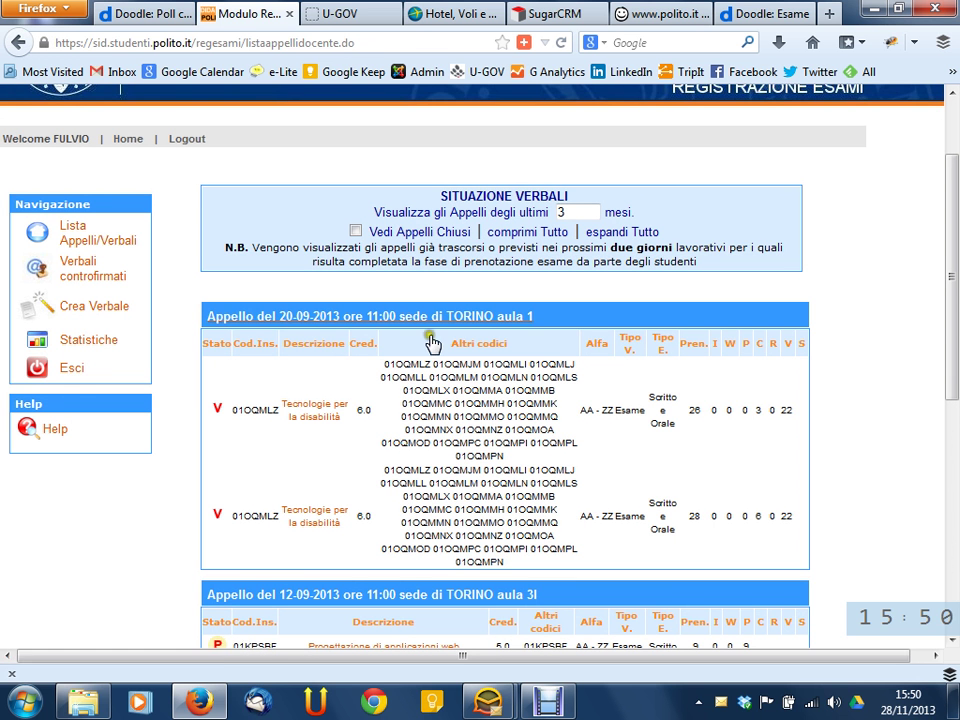
{"action": "scroll", "coordinate": [347, 308], "scroll_direction": "up", "scroll_amount": 1}
{"action": "scroll", "coordinate": [347, 308], "scroll_direction": "up", "scroll_amount": 1}
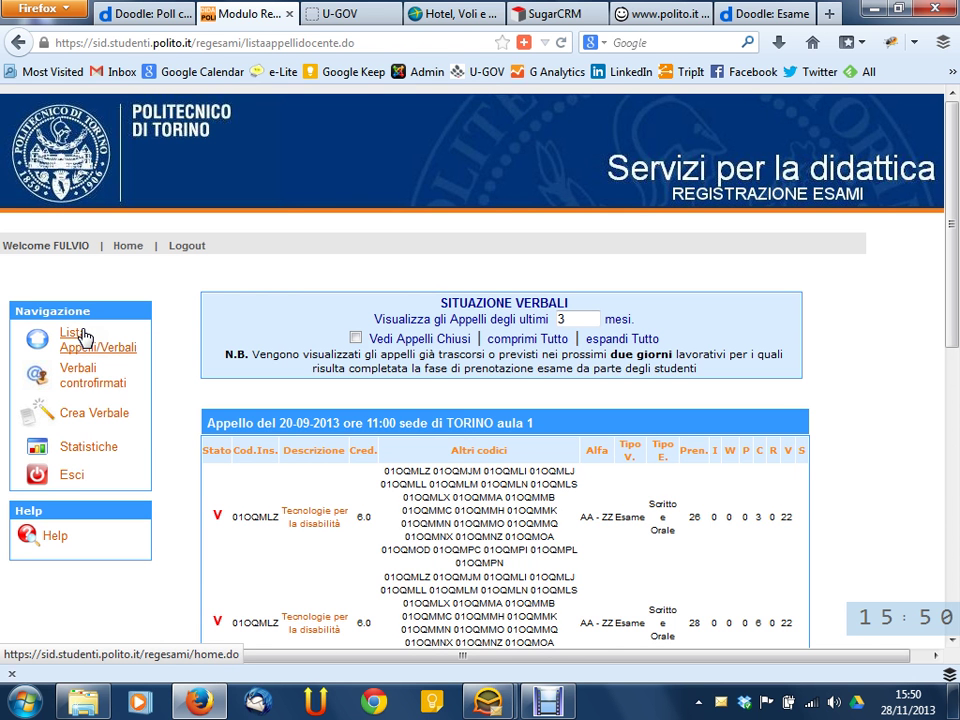
{"action": "left_click", "coordinate": [92, 444]}
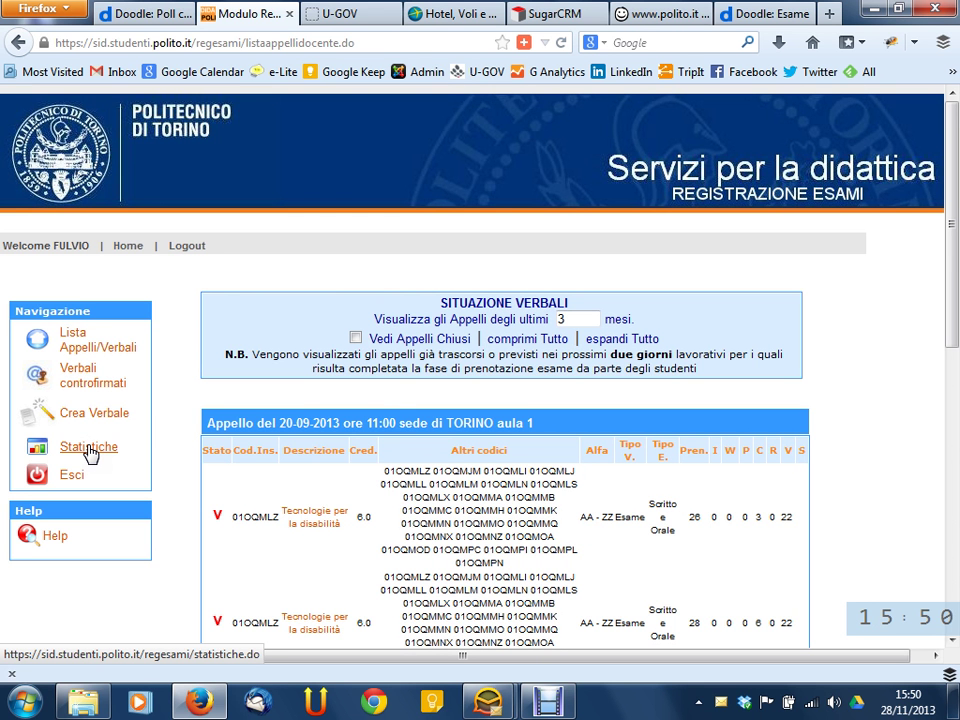
{"action": "left_click", "coordinate": [92, 448]}
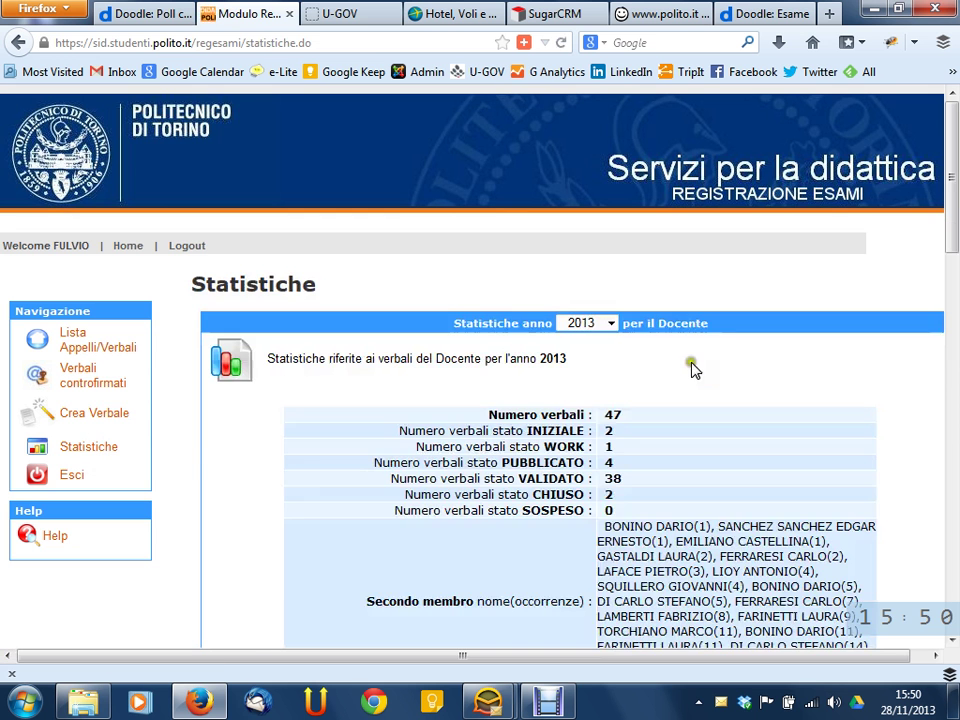
{"action": "scroll", "coordinate": [685, 362], "scroll_direction": "down", "scroll_amount": 5}
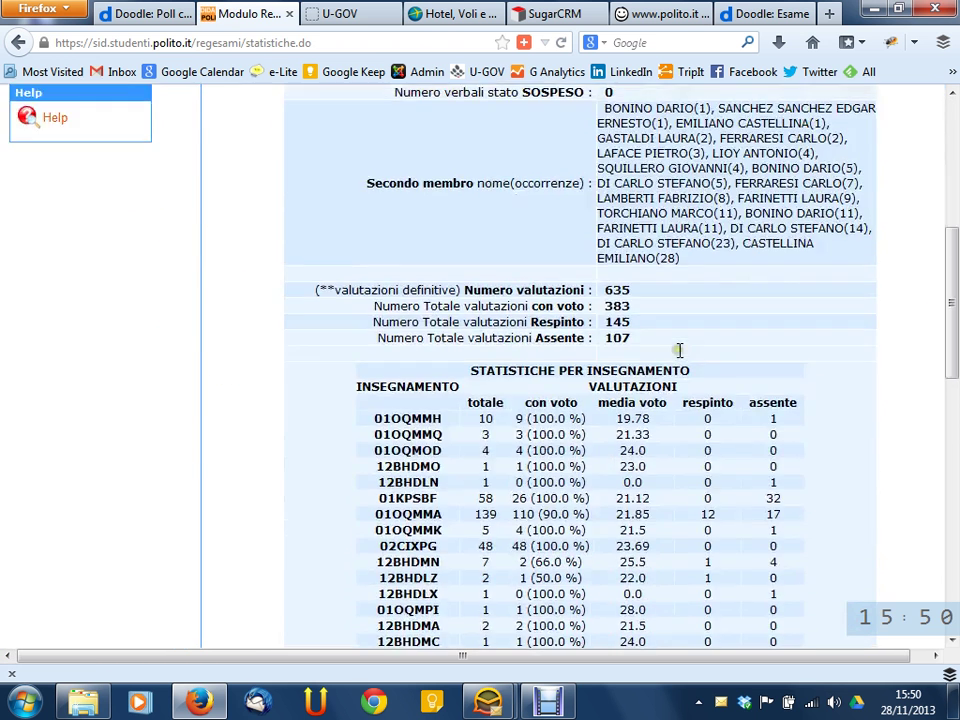
{"action": "scroll", "coordinate": [680, 350], "scroll_direction": "up", "scroll_amount": 4}
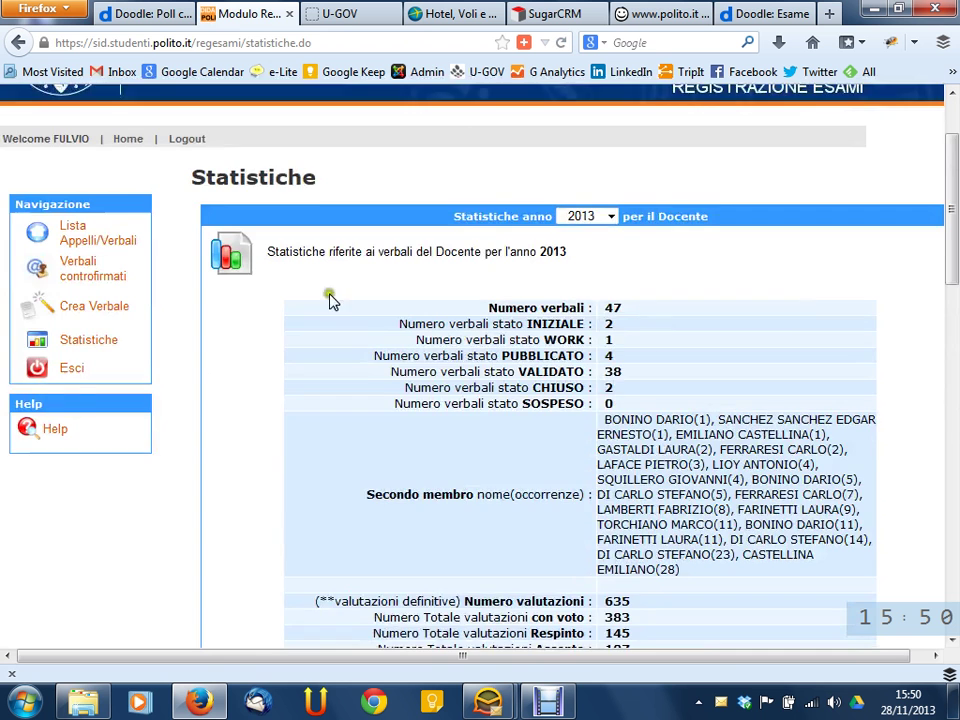
{"action": "scroll", "coordinate": [588, 298], "scroll_direction": "down", "scroll_amount": 11}
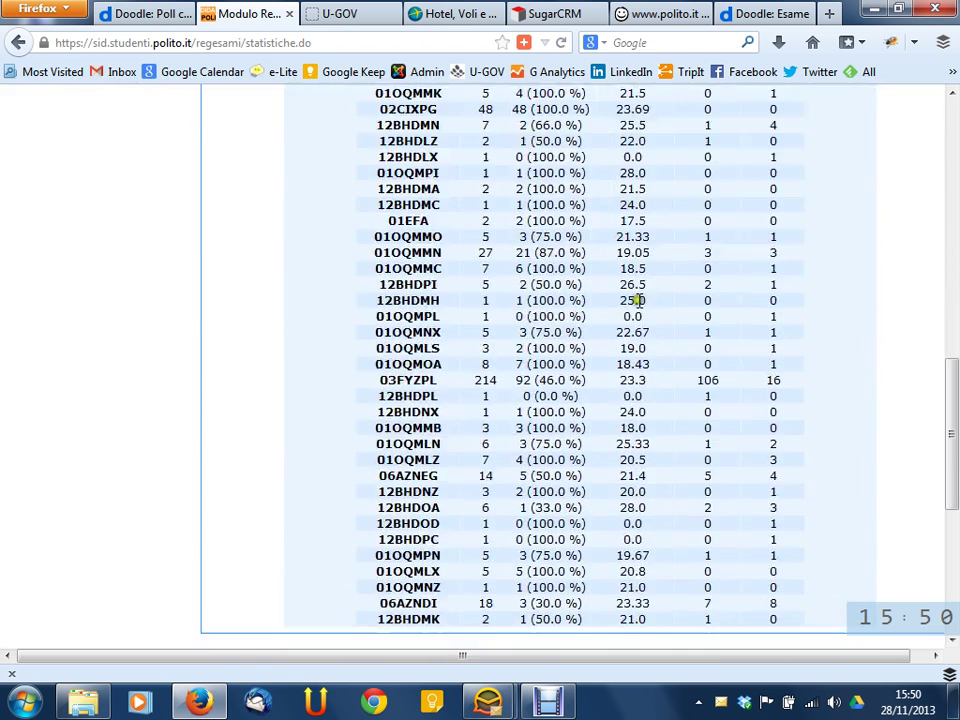
{"action": "scroll", "coordinate": [640, 287], "scroll_direction": "down", "scroll_amount": 5}
{"action": "scroll", "coordinate": [632, 255], "scroll_direction": "up", "scroll_amount": 3}
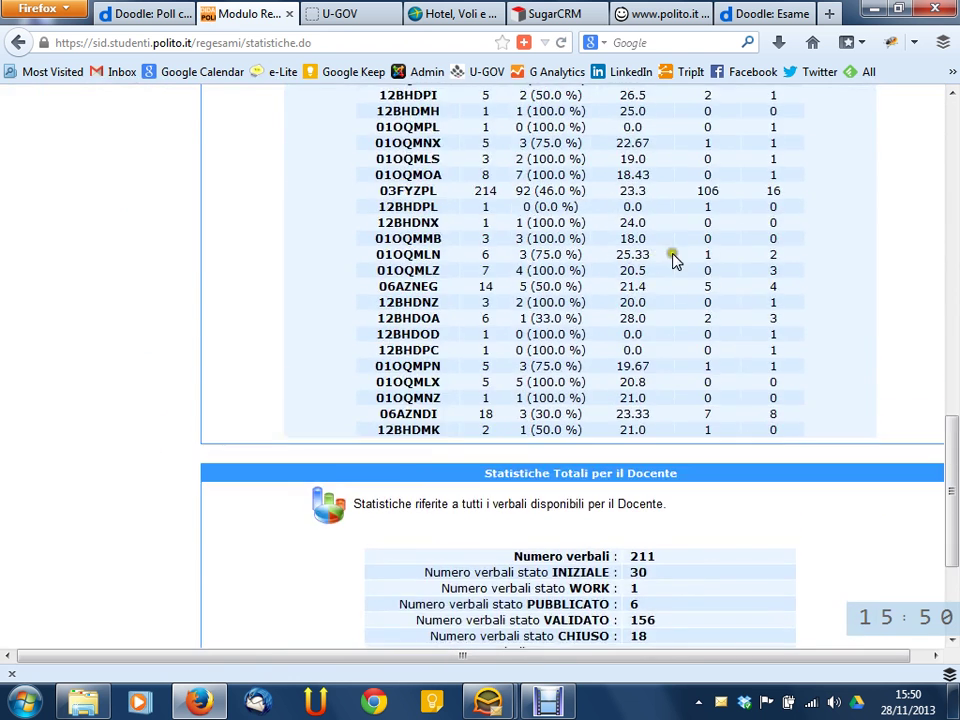
{"action": "scroll", "coordinate": [658, 255], "scroll_direction": "down", "scroll_amount": 2}
{"action": "scroll", "coordinate": [688, 262], "scroll_direction": "down", "scroll_amount": 1}
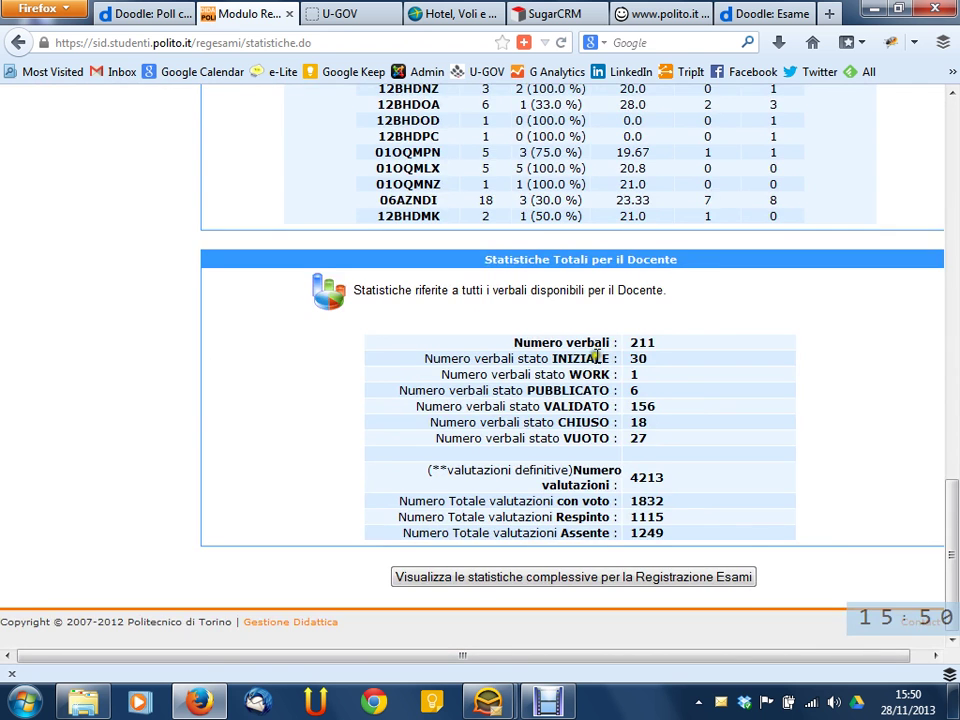
{"action": "scroll", "coordinate": [591, 362], "scroll_direction": "up", "scroll_amount": 5}
{"action": "scroll", "coordinate": [612, 387], "scroll_direction": "up", "scroll_amount": 10}
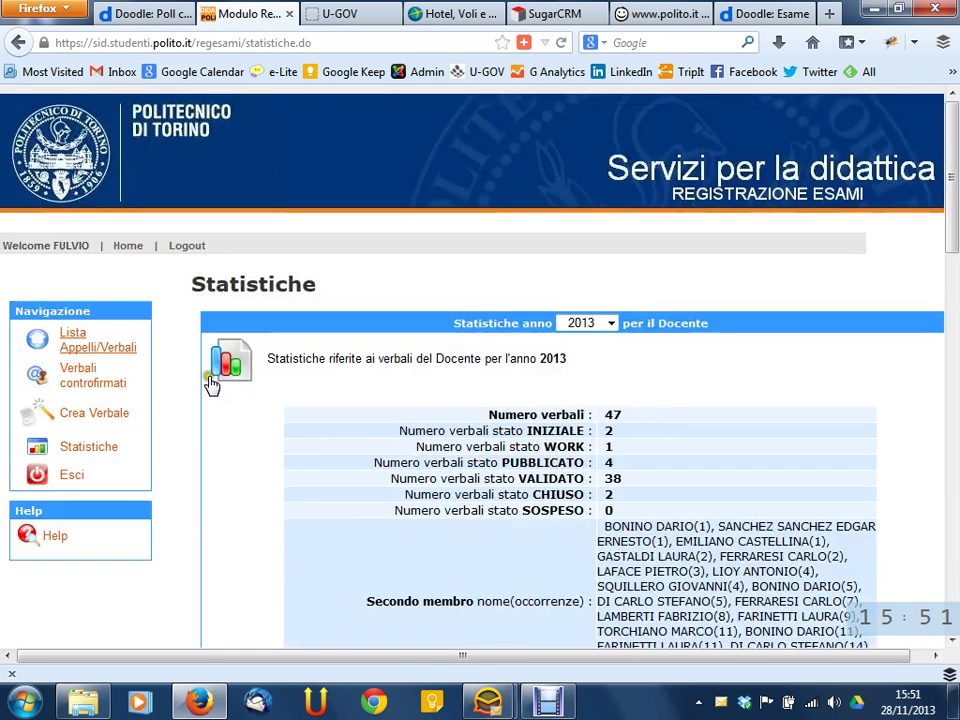
{"action": "scroll", "coordinate": [620, 444], "scroll_direction": "down", "scroll_amount": 7}
{"action": "scroll", "coordinate": [620, 444], "scroll_direction": "down", "scroll_amount": 2}
{"action": "scroll", "coordinate": [302, 428], "scroll_direction": "up", "scroll_amount": 9}
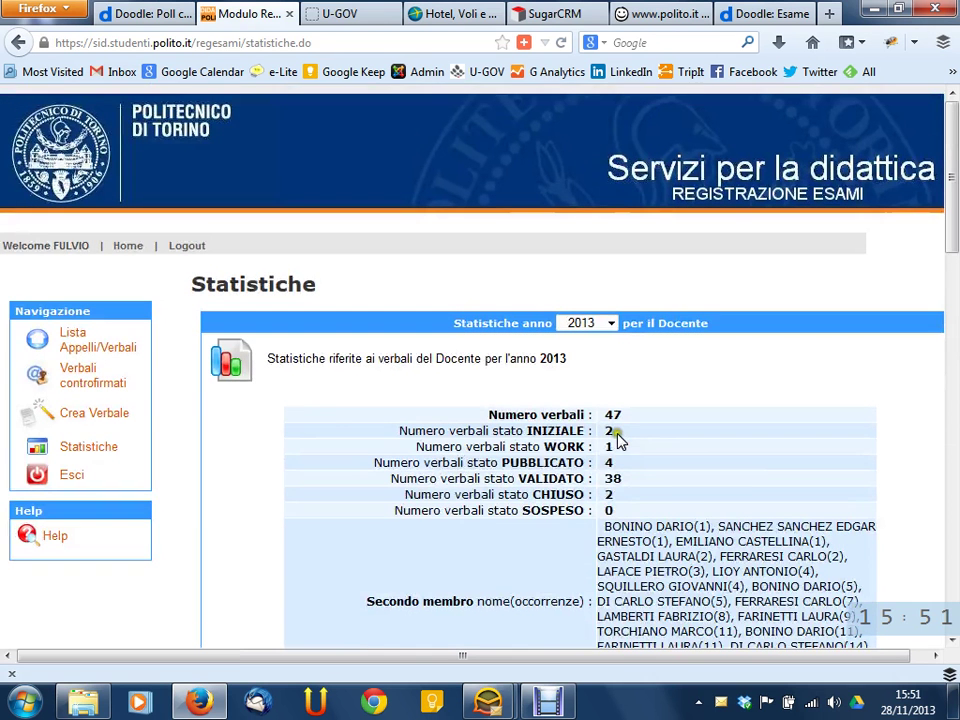
Open Lista Appelli/Verbali and expand the 20-09-2013 session's exam table
{"action": "left_click", "coordinate": [83, 347]}
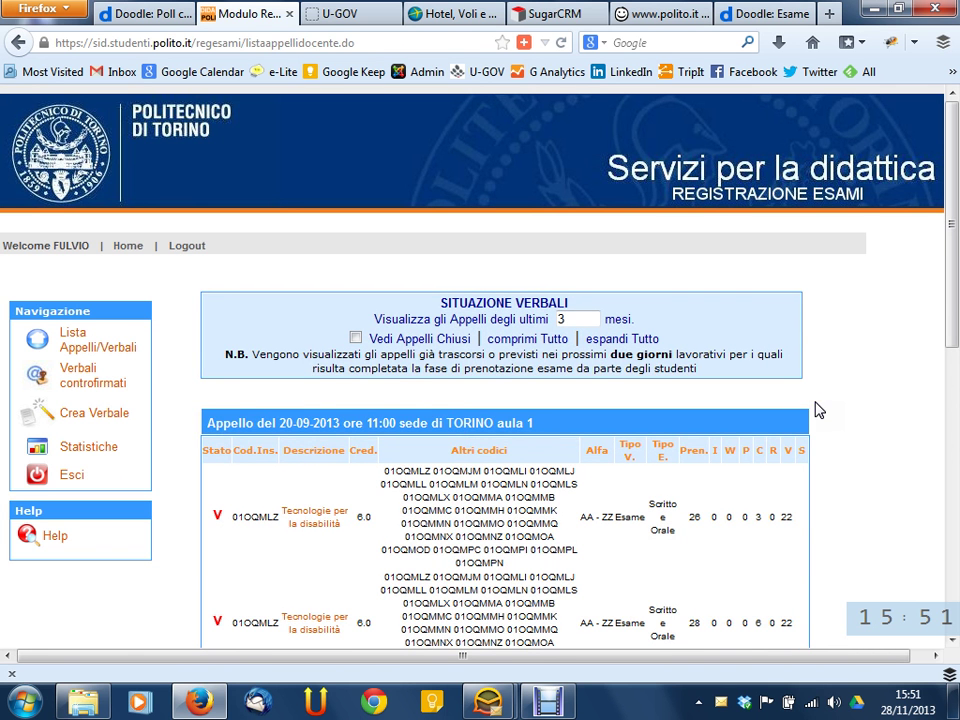
{"action": "scroll", "coordinate": [846, 396], "scroll_direction": "down", "scroll_amount": 4}
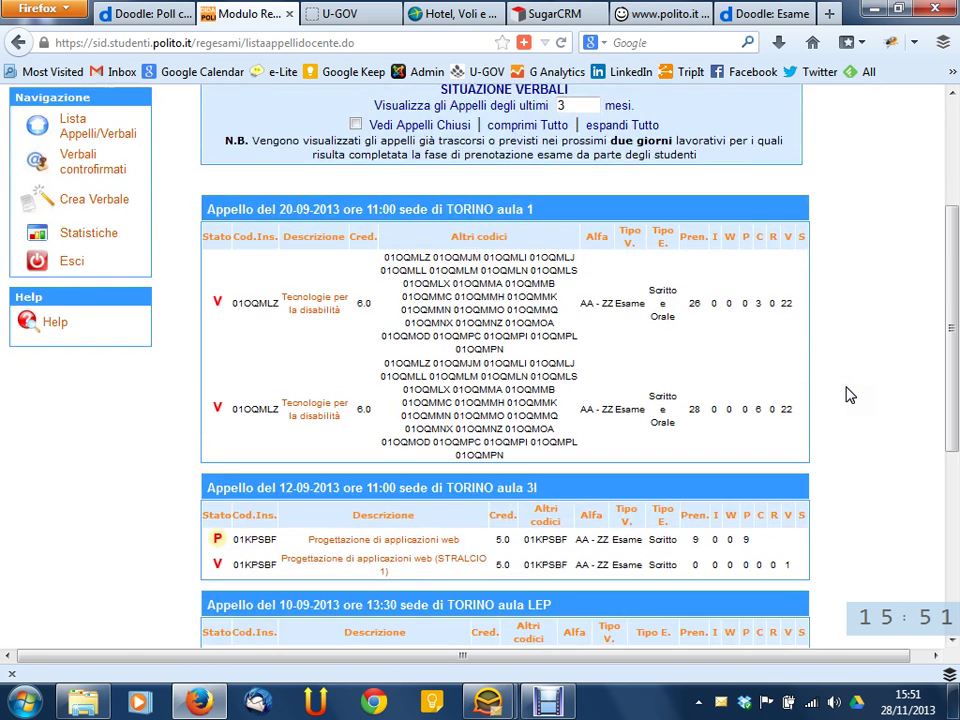
{"action": "scroll", "coordinate": [846, 392], "scroll_direction": "down", "scroll_amount": 2}
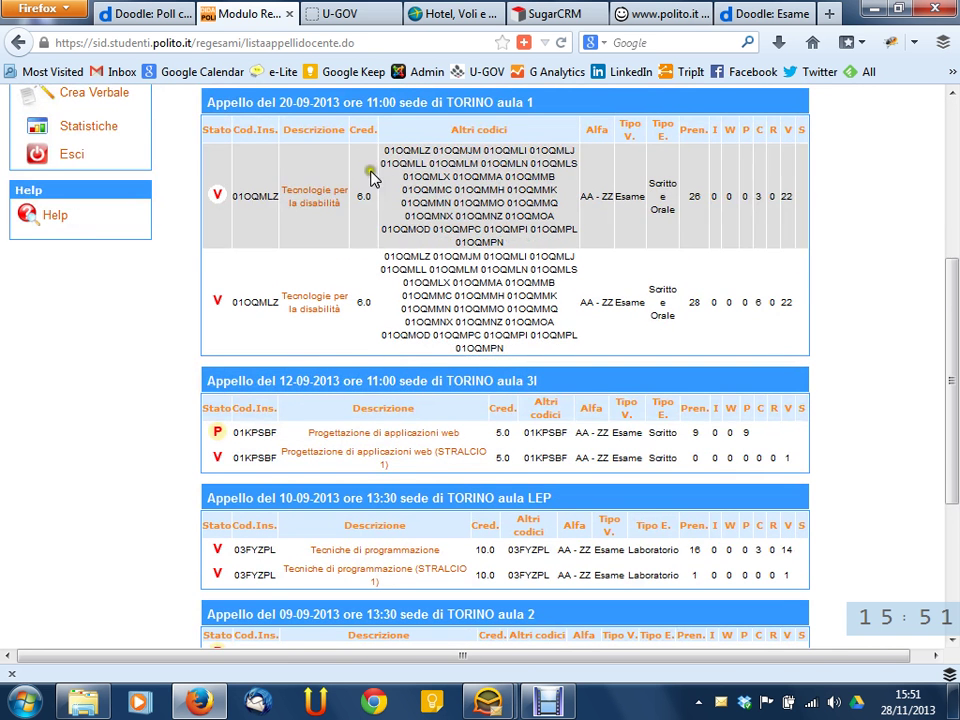
{"action": "scroll", "coordinate": [285, 130], "scroll_direction": "down", "scroll_amount": 5}
{"action": "left_click", "coordinate": [282, 112]}
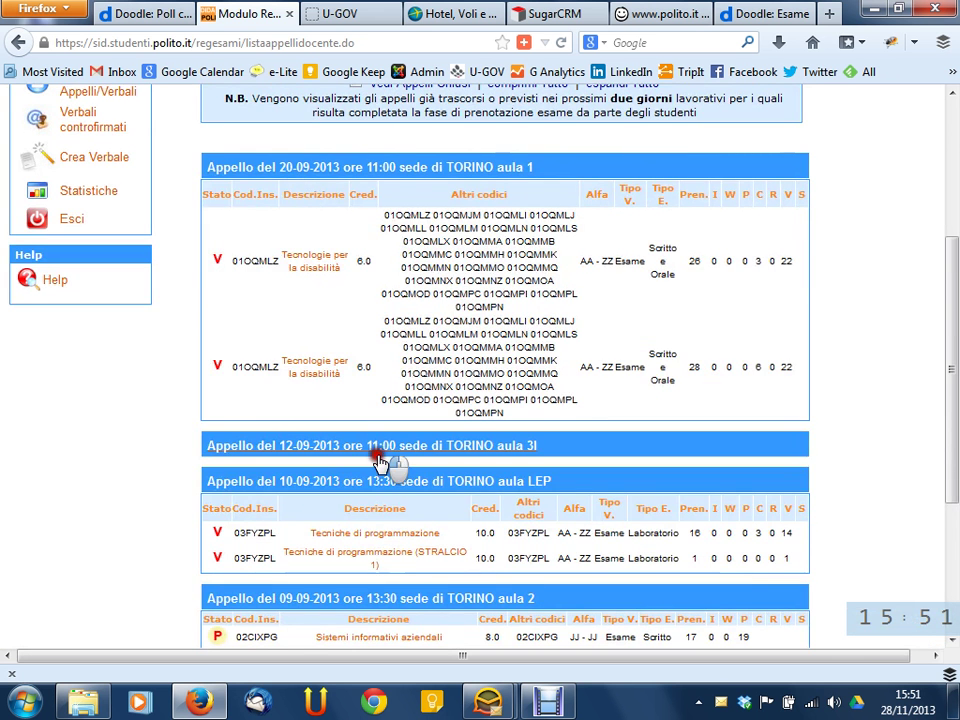
{"action": "scroll", "coordinate": [891, 324], "scroll_direction": "up", "scroll_amount": 4}
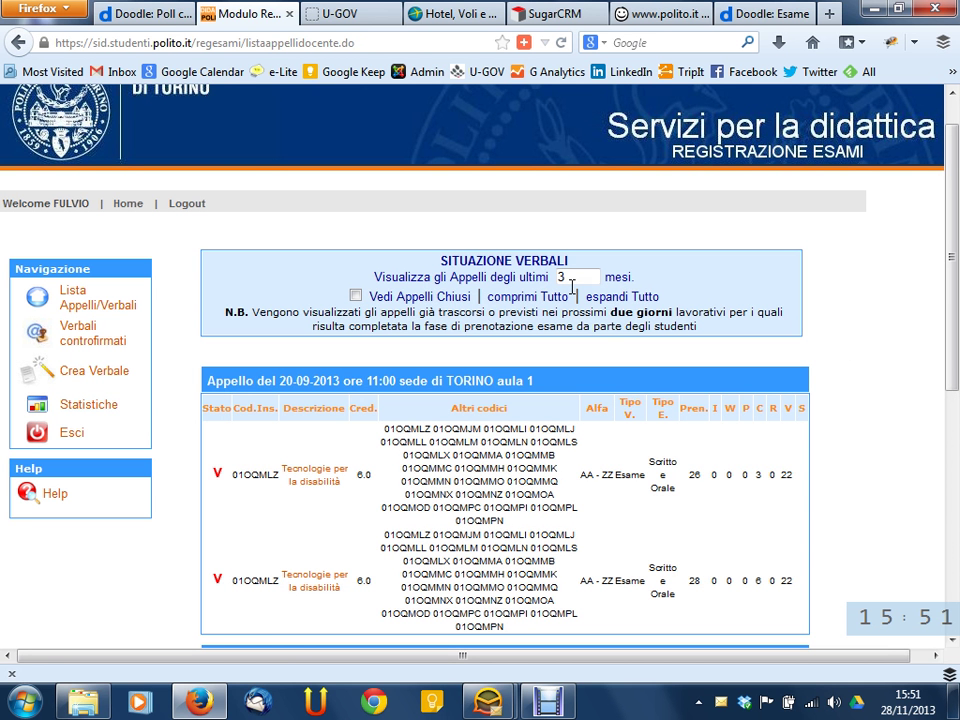
Reload the list, collapse and re-expand all sessions, and select the months value 3
{"action": "left_click", "coordinate": [68, 300]}
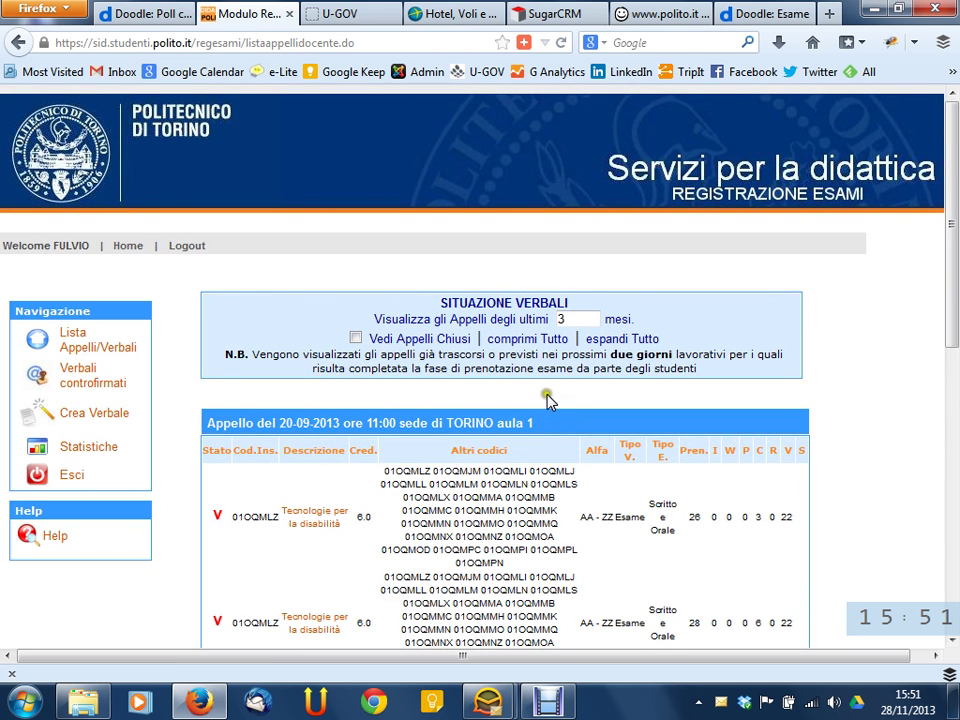
{"action": "scroll", "coordinate": [520, 410], "scroll_direction": "down", "scroll_amount": 4}
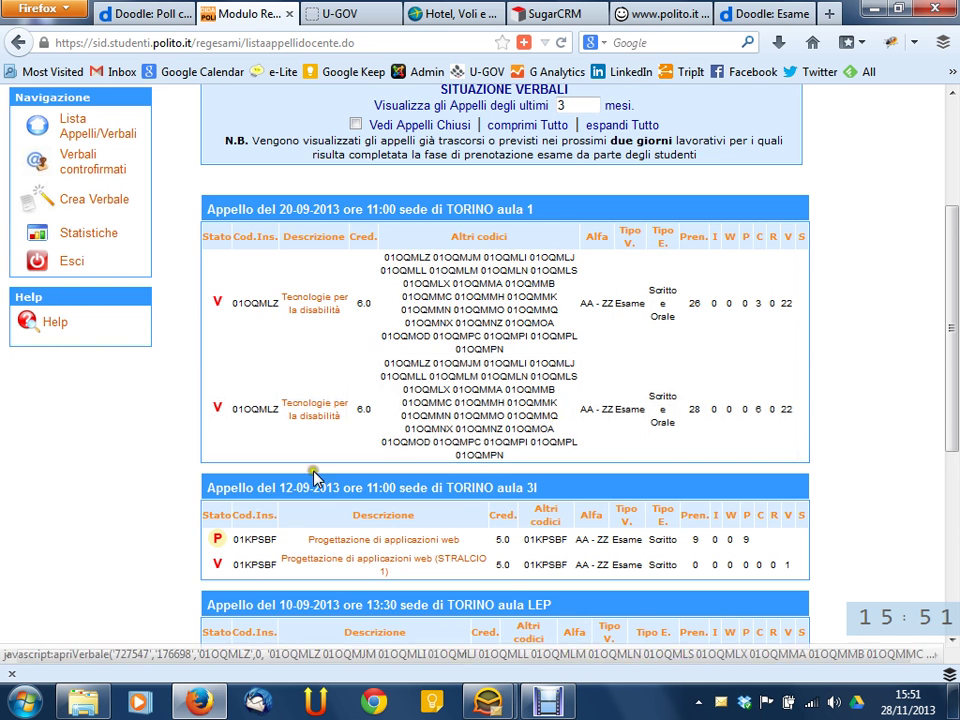
{"action": "scroll", "coordinate": [313, 488], "scroll_direction": "up", "scroll_amount": 4}
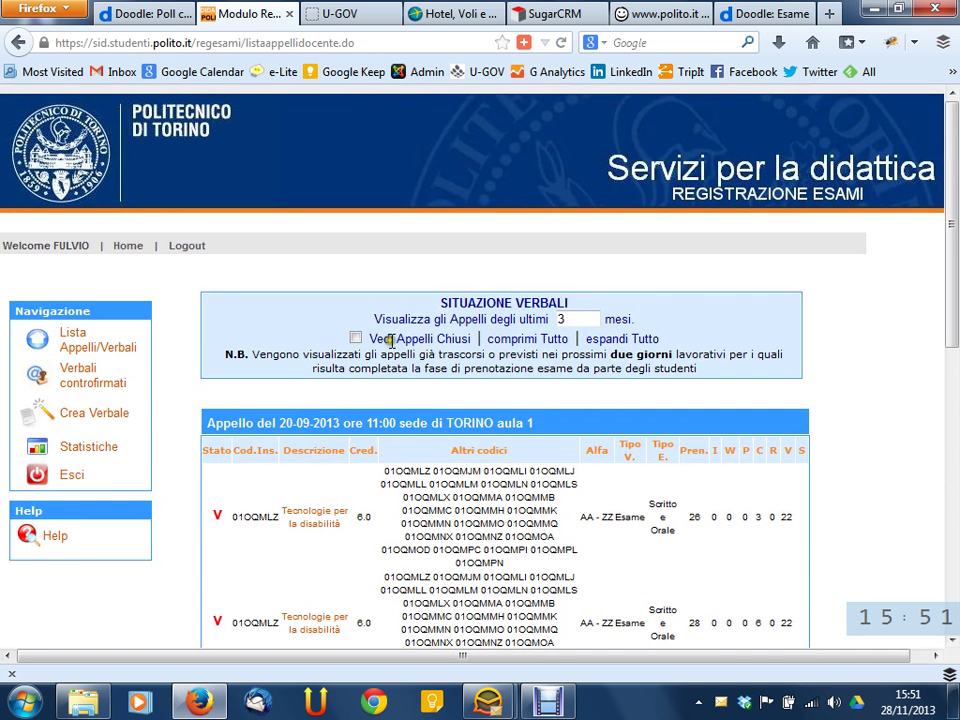
{"action": "left_click", "coordinate": [512, 340]}
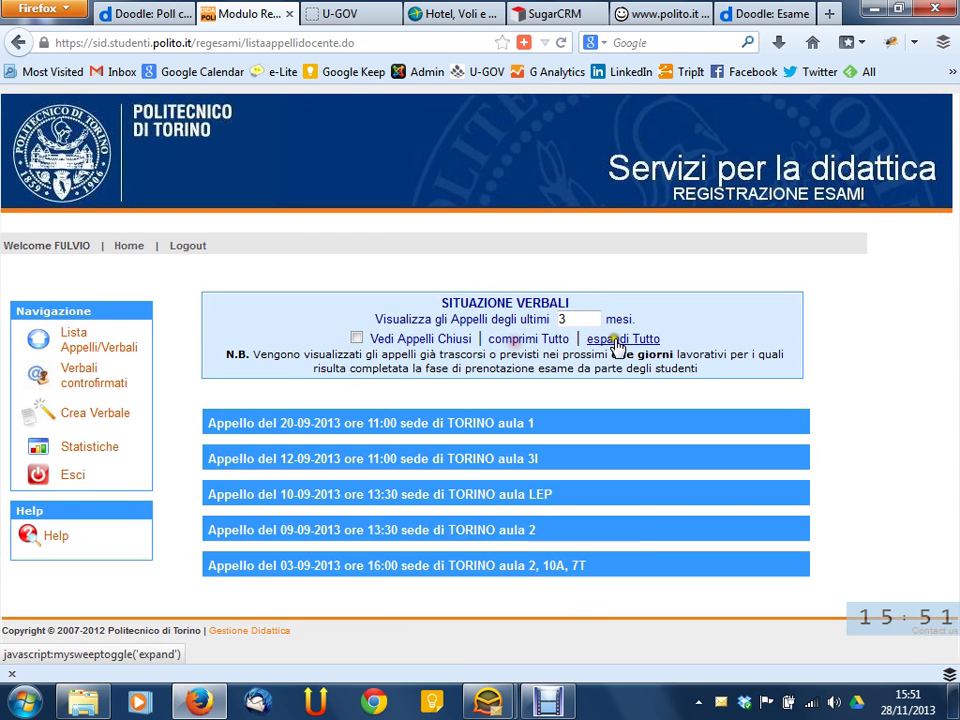
{"action": "left_click", "coordinate": [605, 340]}
{"action": "left_click", "coordinate": [575, 320]}
{"action": "left_click_drag", "start_coordinate": [575, 320], "coordinate": [506, 318]}
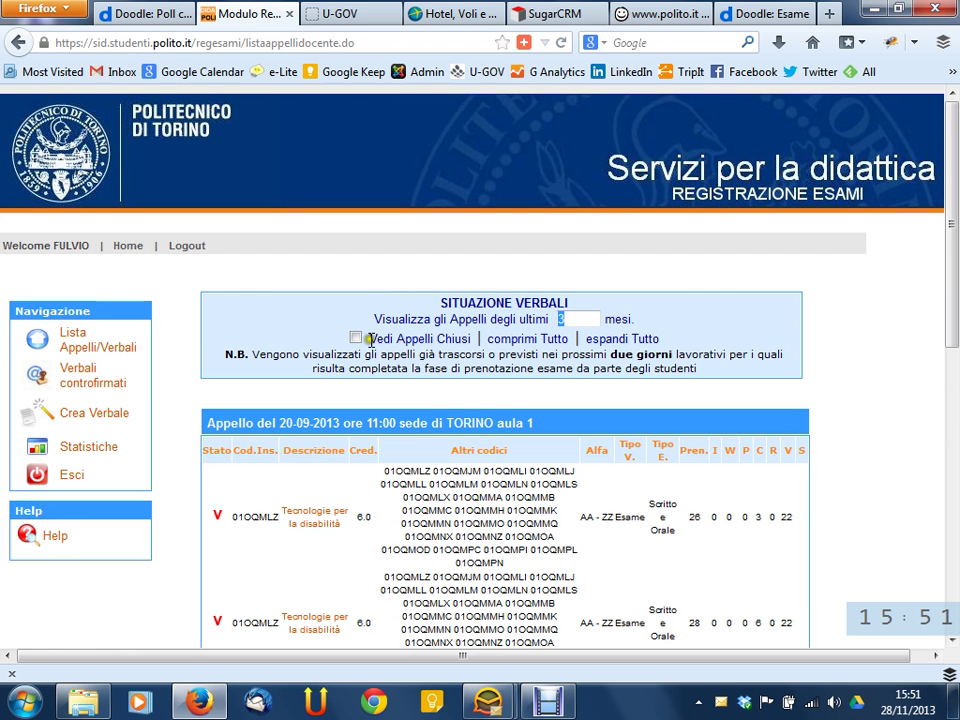
{"action": "left_click", "coordinate": [438, 363]}
Scroll through the appelli list, then start Crea Verbale from the Navigazione panel
{"action": "scroll", "coordinate": [864, 342], "scroll_direction": "down", "scroll_amount": 1}
{"action": "scroll", "coordinate": [864, 342], "scroll_direction": "down", "scroll_amount": 10}
{"action": "scroll", "coordinate": [864, 342], "scroll_direction": "up", "scroll_amount": 10}
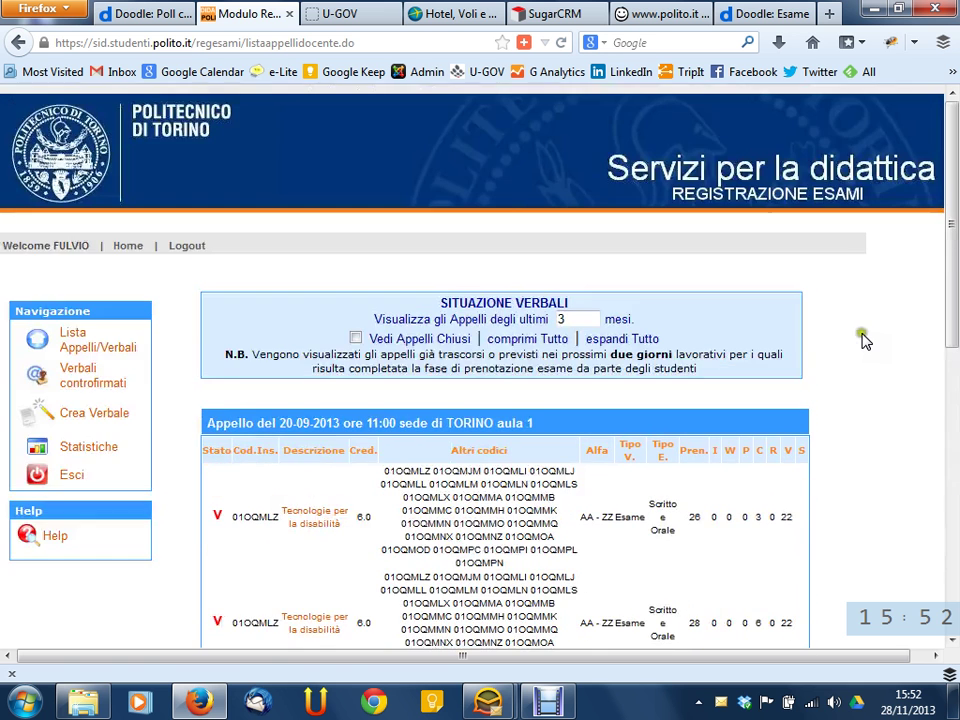
{"action": "scroll", "coordinate": [864, 340], "scroll_direction": "down", "scroll_amount": 1}
{"action": "scroll", "coordinate": [864, 340], "scroll_direction": "down", "scroll_amount": 2}
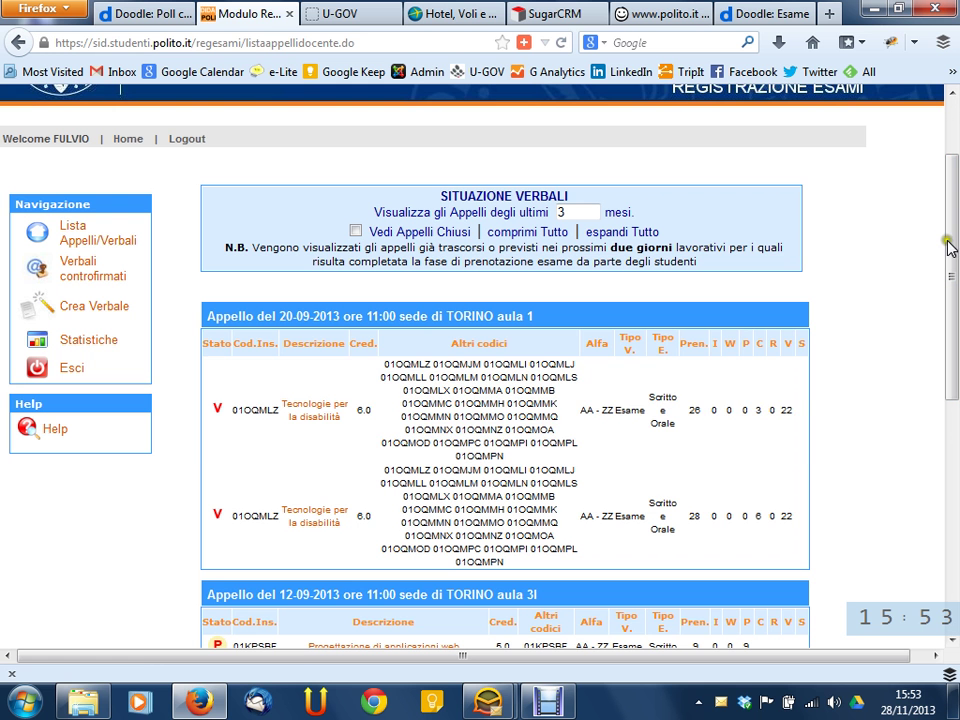
{"action": "left_click", "coordinate": [104, 312]}
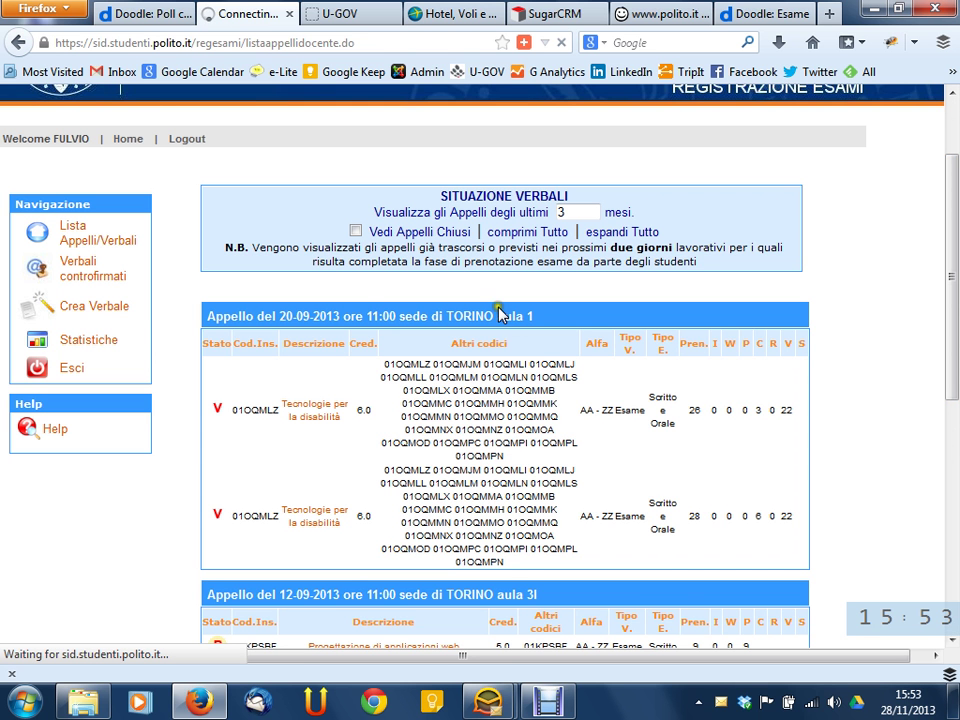
Load the Creazione Verbale (Nuovo) form and review its course list and date, time, aula fields
{"action": "left_click", "coordinate": [127, 313]}
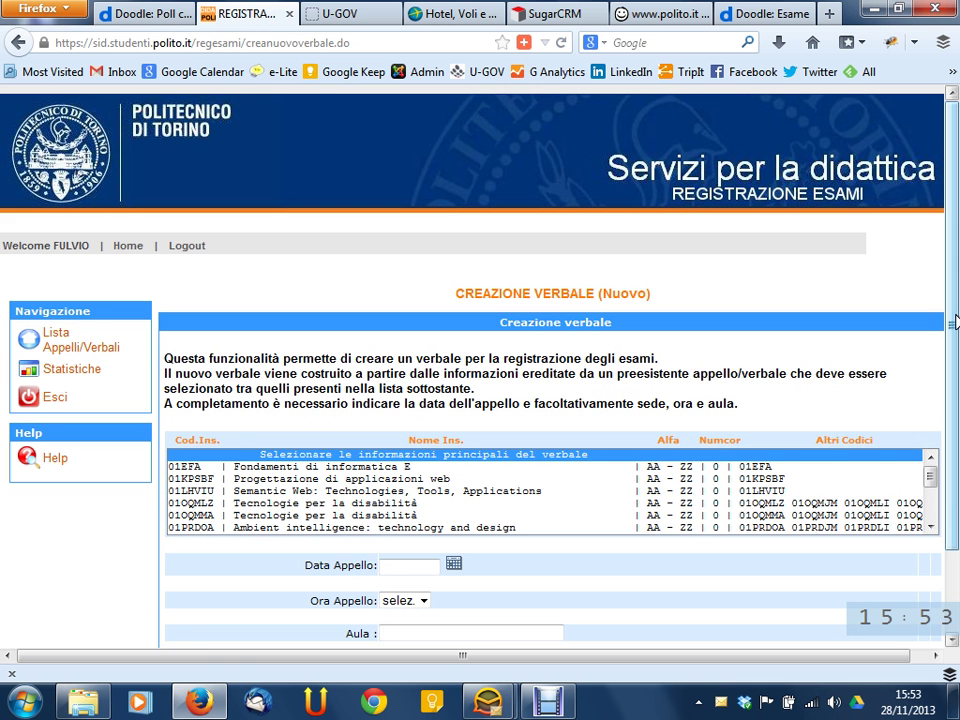
{"action": "scroll", "coordinate": [938, 340], "scroll_direction": "down", "scroll_amount": 3}
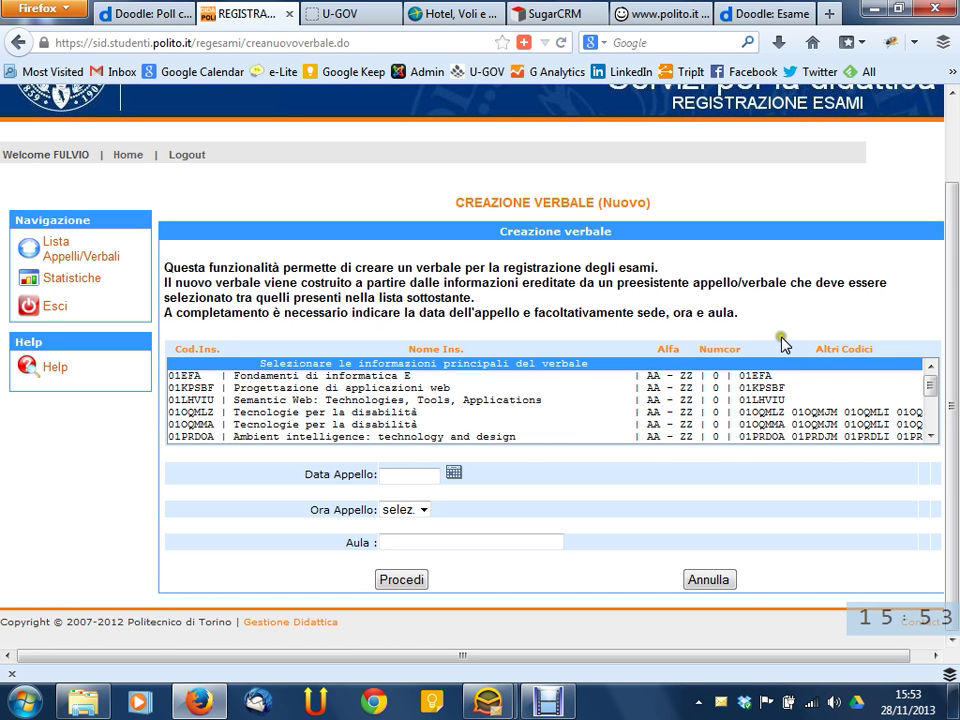
{"action": "left_click_drag", "start_coordinate": [467, 202], "coordinate": [647, 195]}
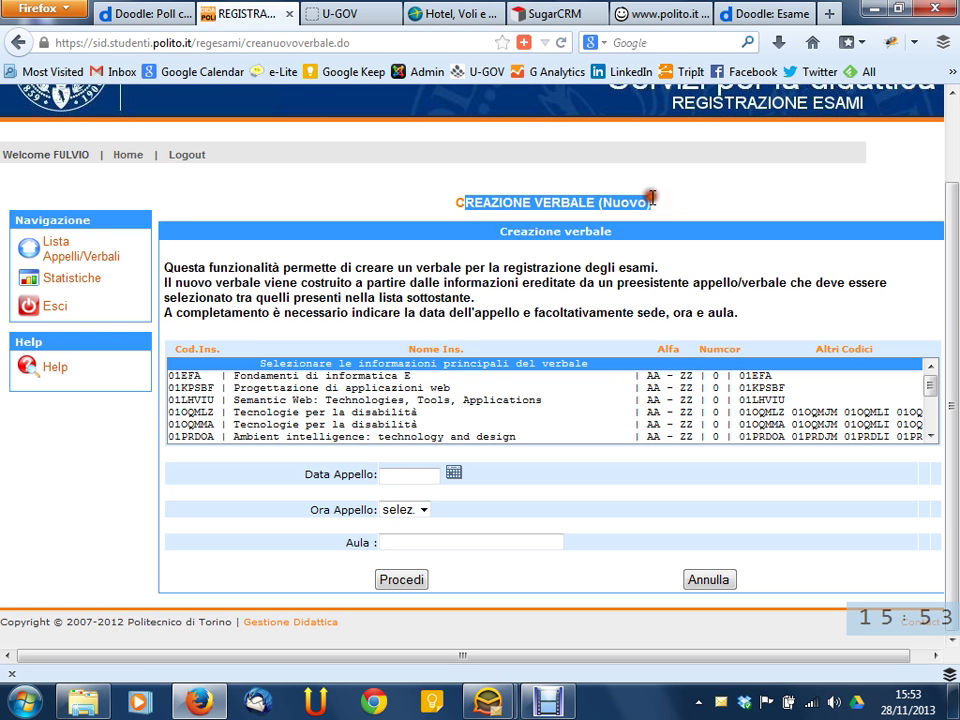
{"action": "left_click", "coordinate": [649, 195]}
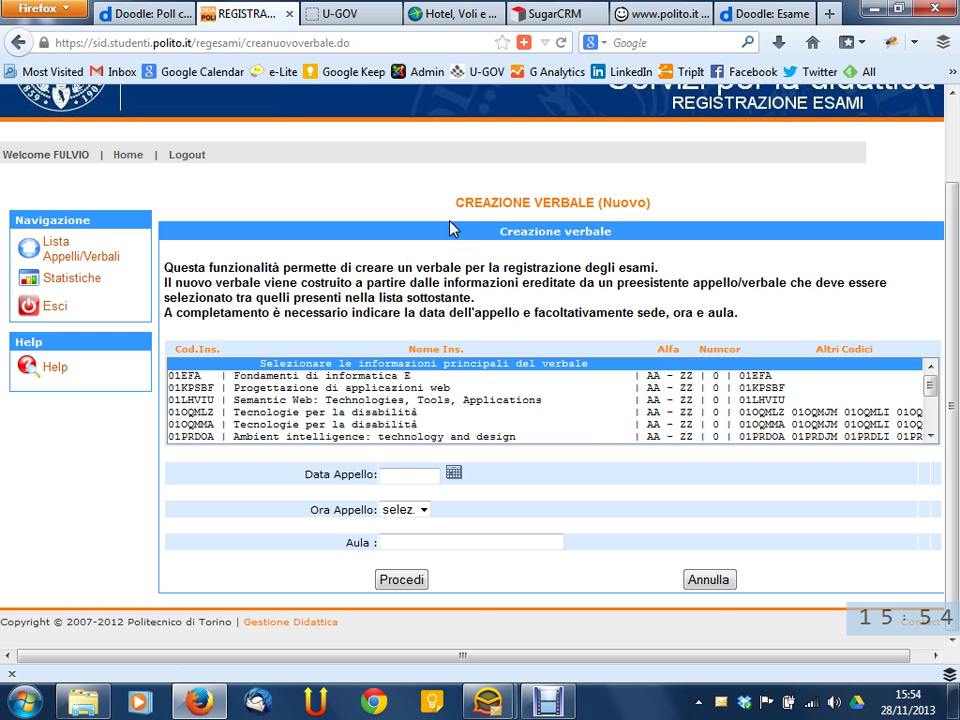
{"action": "left_click", "coordinate": [78, 282]}
{"action": "left_click", "coordinate": [188, 270]}
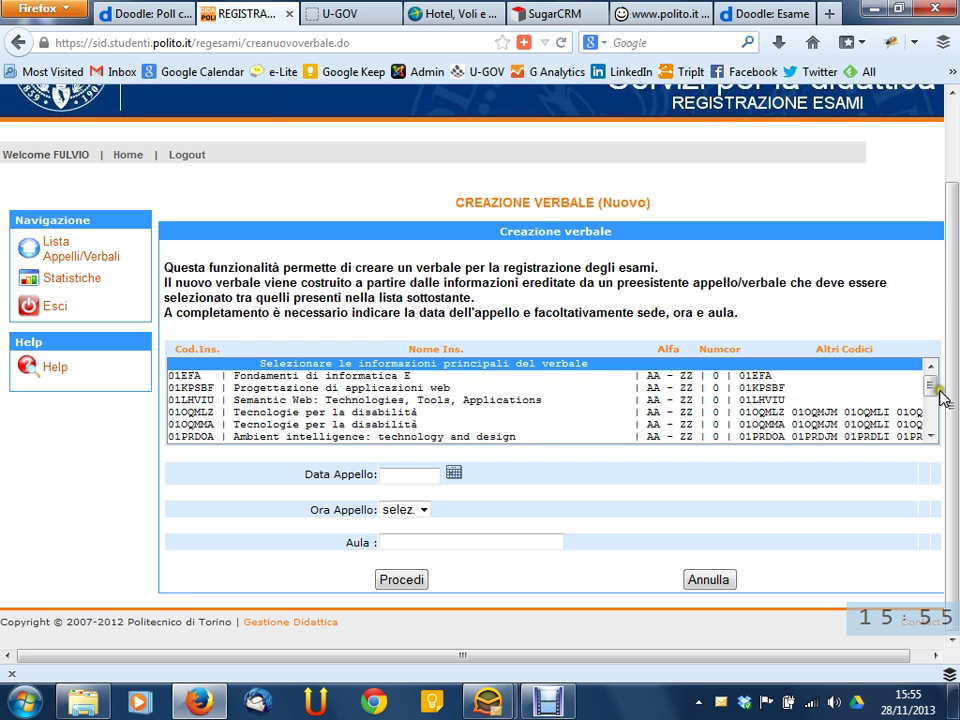
Pick the 02CIXPG Sistemi informativi aziendali AA - LZ course as the record's source
{"action": "left_click_drag", "start_coordinate": [934, 387], "coordinate": [932, 381]}
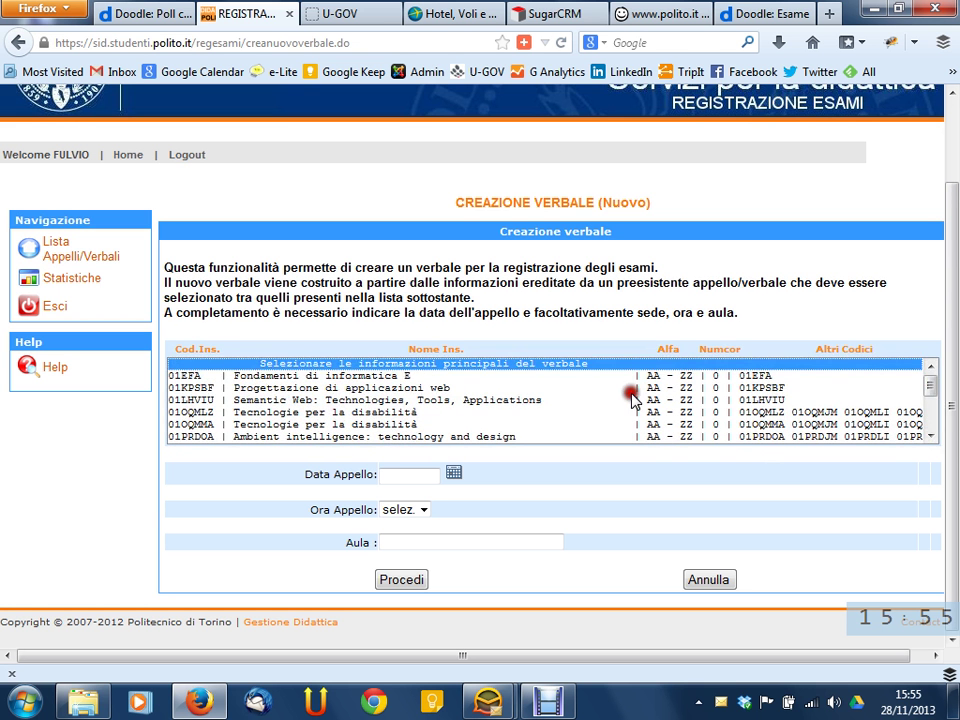
{"action": "scroll", "coordinate": [568, 372], "scroll_direction": "down", "scroll_amount": 5}
{"action": "scroll", "coordinate": [568, 379], "scroll_direction": "up", "scroll_amount": 2}
{"action": "scroll", "coordinate": [568, 379], "scroll_direction": "down", "scroll_amount": 1}
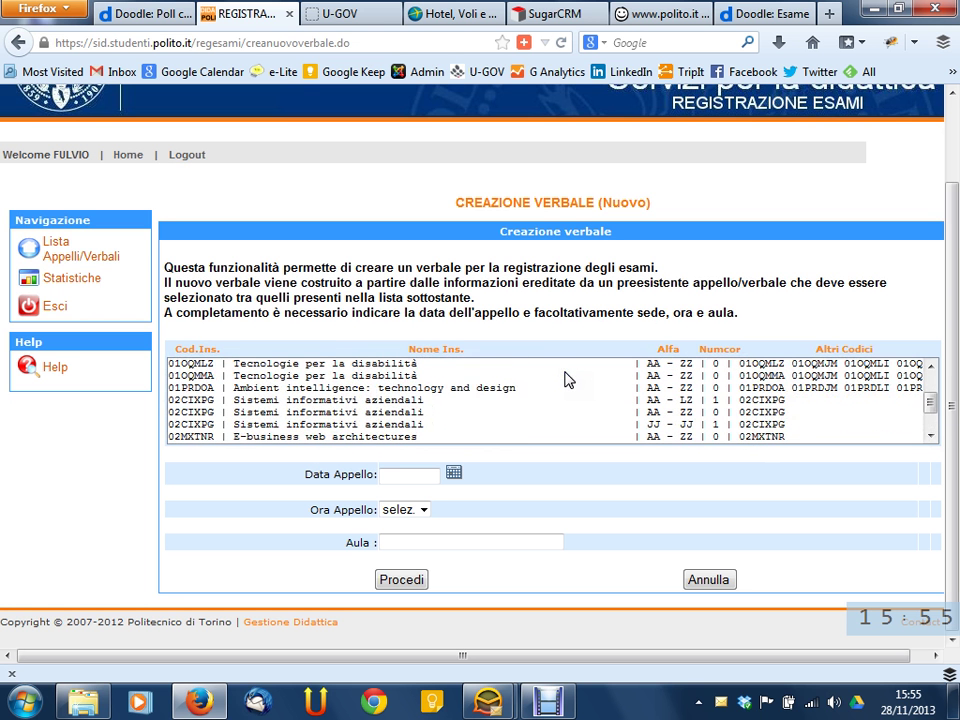
{"action": "left_click", "coordinate": [682, 401]}
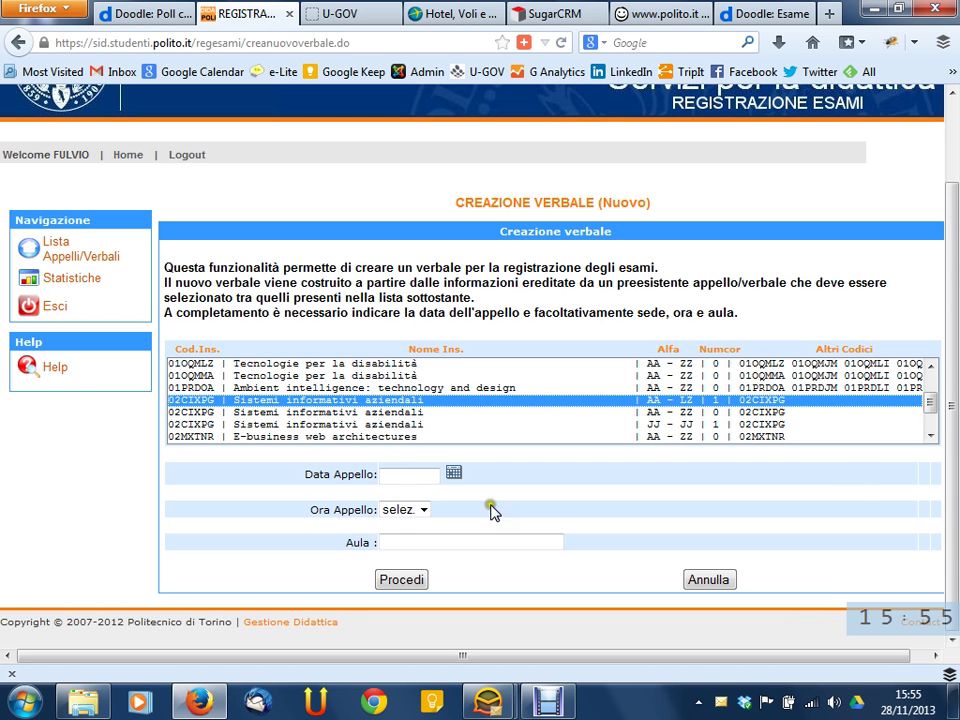
{"action": "left_click", "coordinate": [428, 474]}
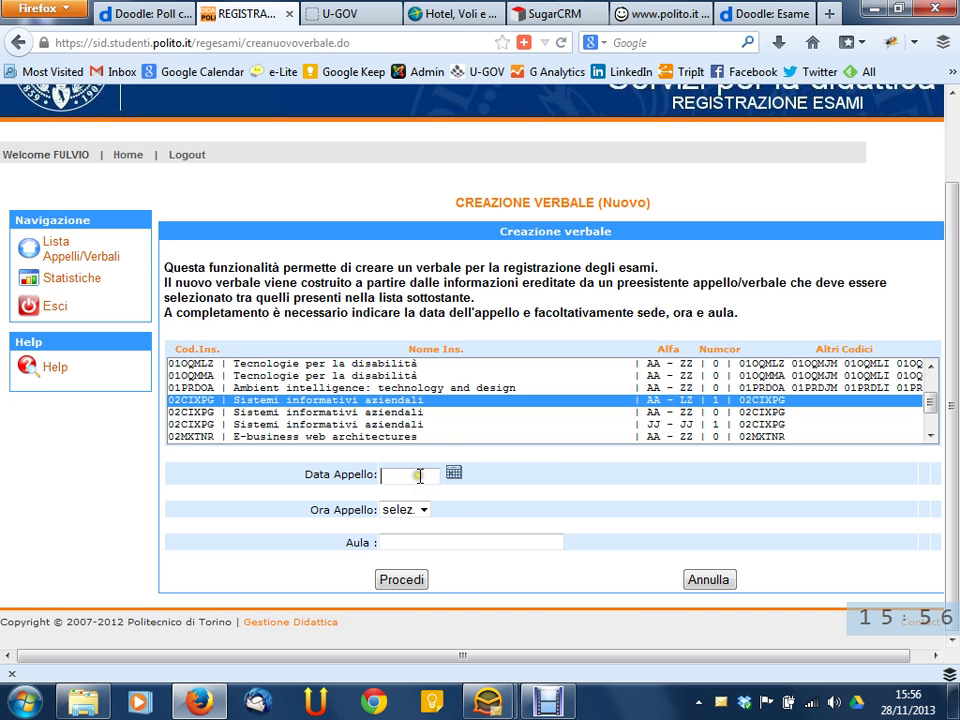
Set Data Appello to 27-11-2013, leaving Ora Appello on selez. and no room chosen
{"action": "left_click", "coordinate": [454, 474]}
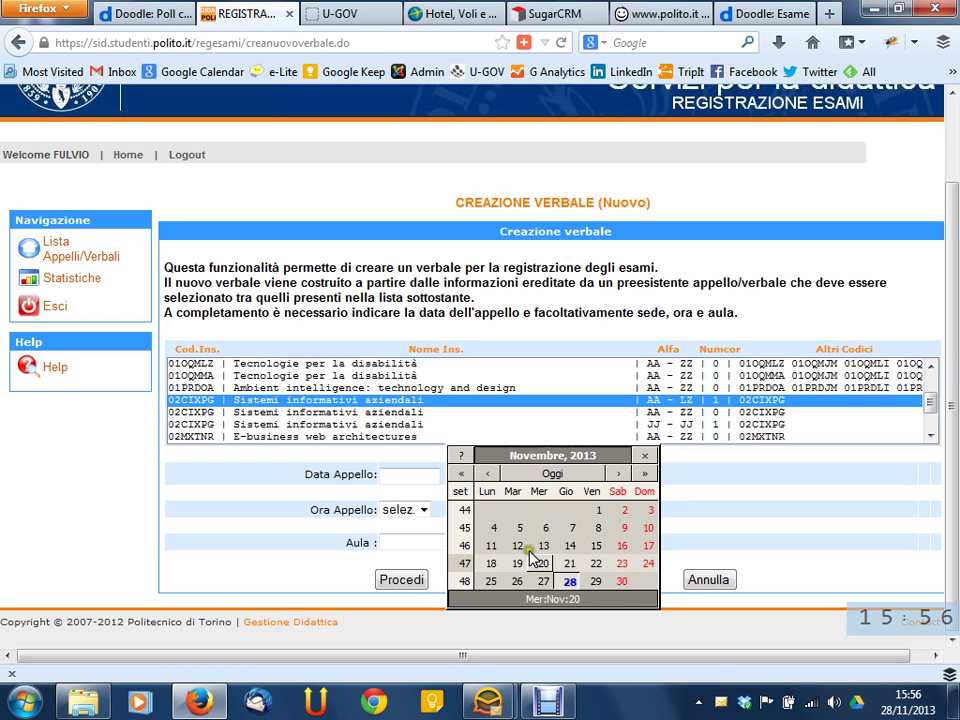
{"action": "left_click", "coordinate": [543, 581]}
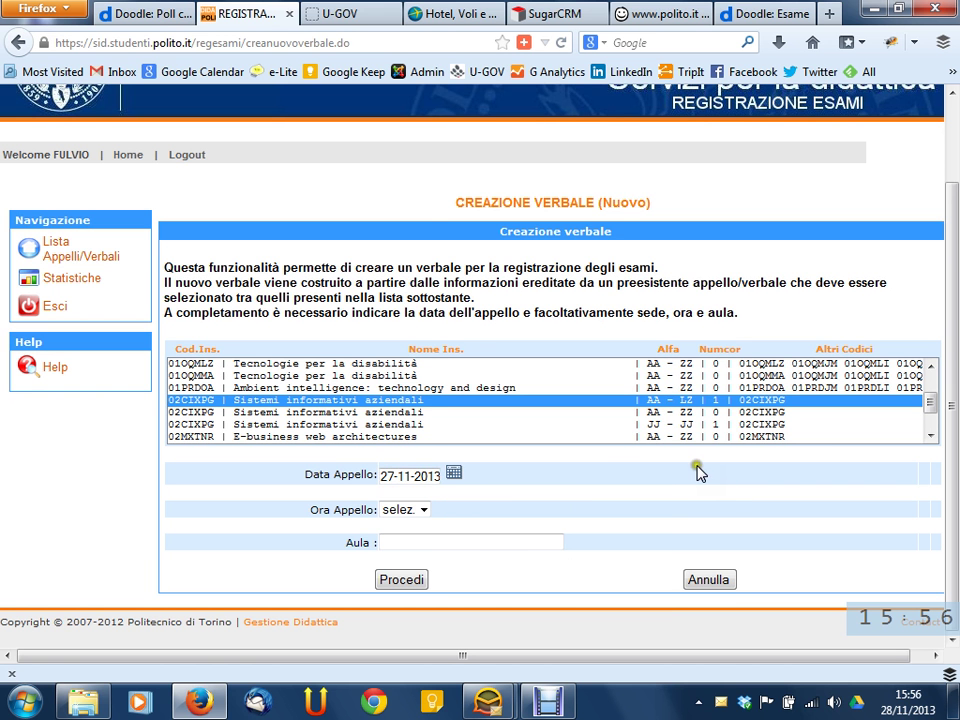
{"action": "left_click", "coordinate": [424, 510]}
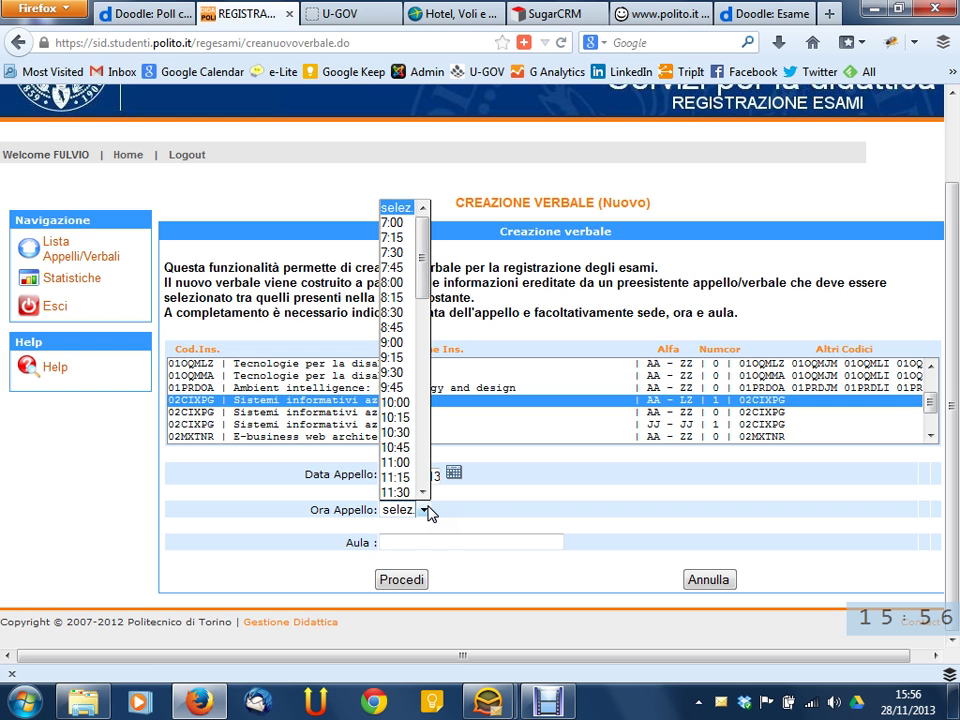
{"action": "left_click", "coordinate": [424, 510]}
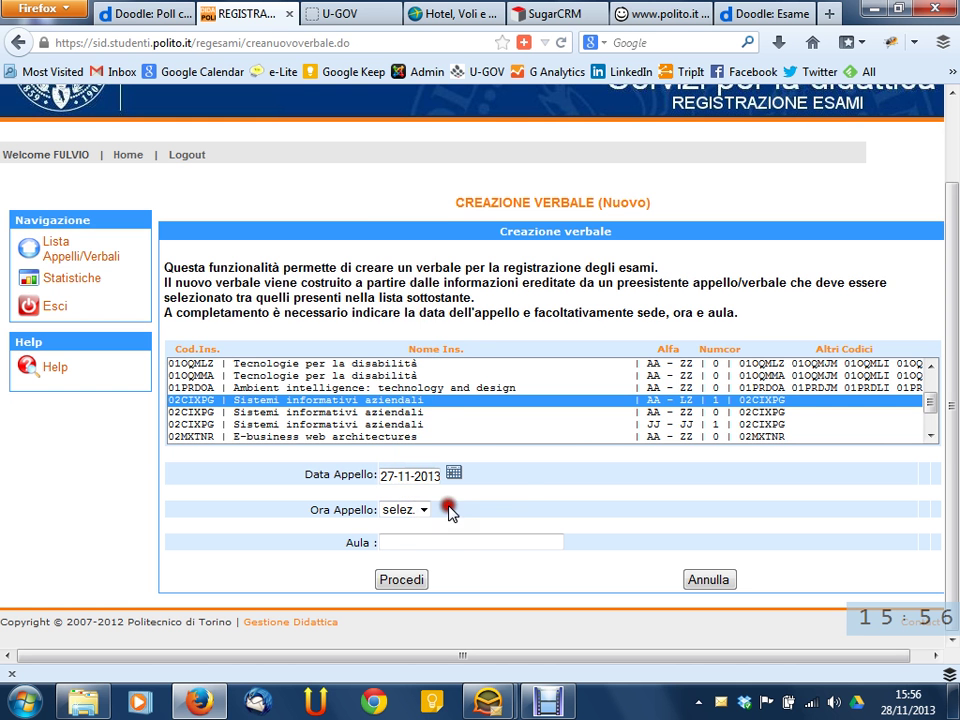
{"action": "scroll", "coordinate": [590, 434], "scroll_direction": "down", "scroll_amount": 1}
{"action": "scroll", "coordinate": [592, 432], "scroll_direction": "up", "scroll_amount": 1}
{"action": "scroll", "coordinate": [592, 432], "scroll_direction": "up", "scroll_amount": 1}
{"action": "left_click", "coordinate": [424, 510]}
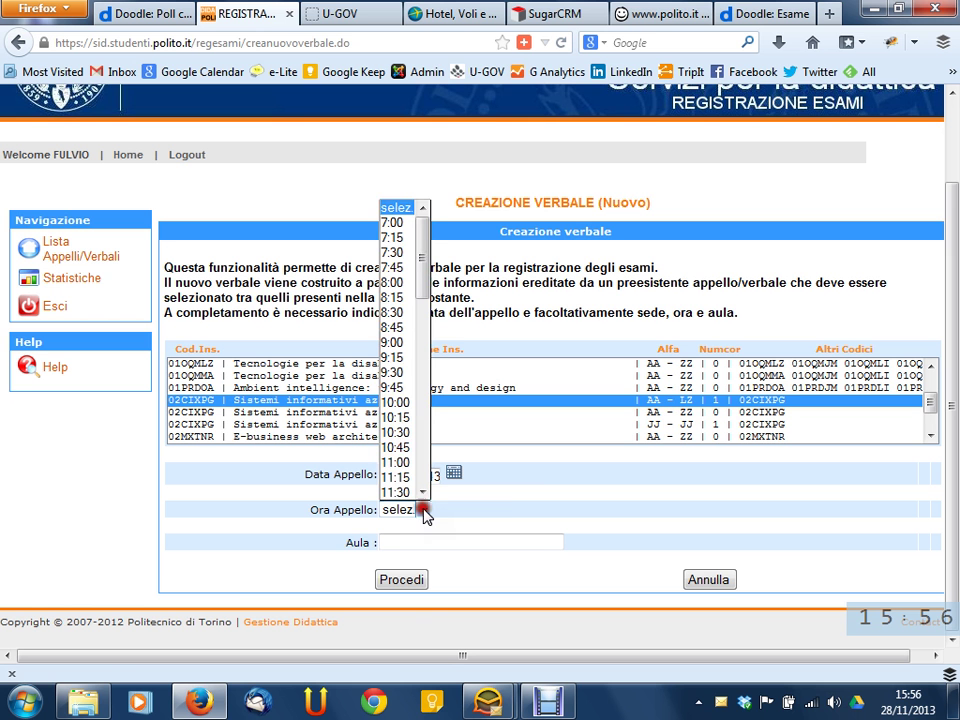
{"action": "left_click", "coordinate": [508, 521]}
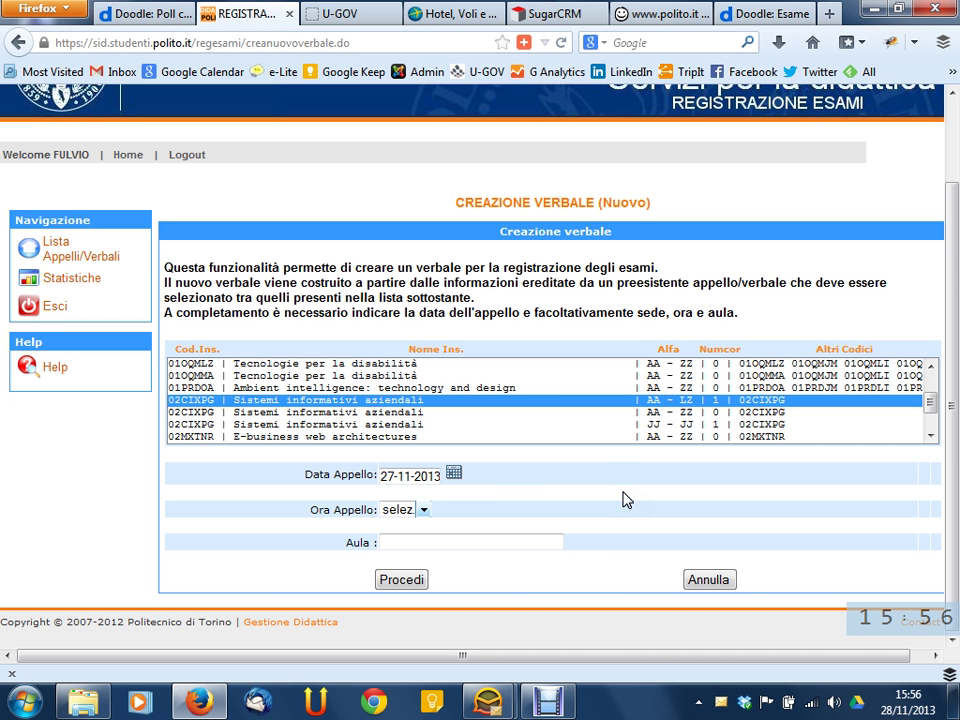
{"action": "left_click", "coordinate": [527, 548]}
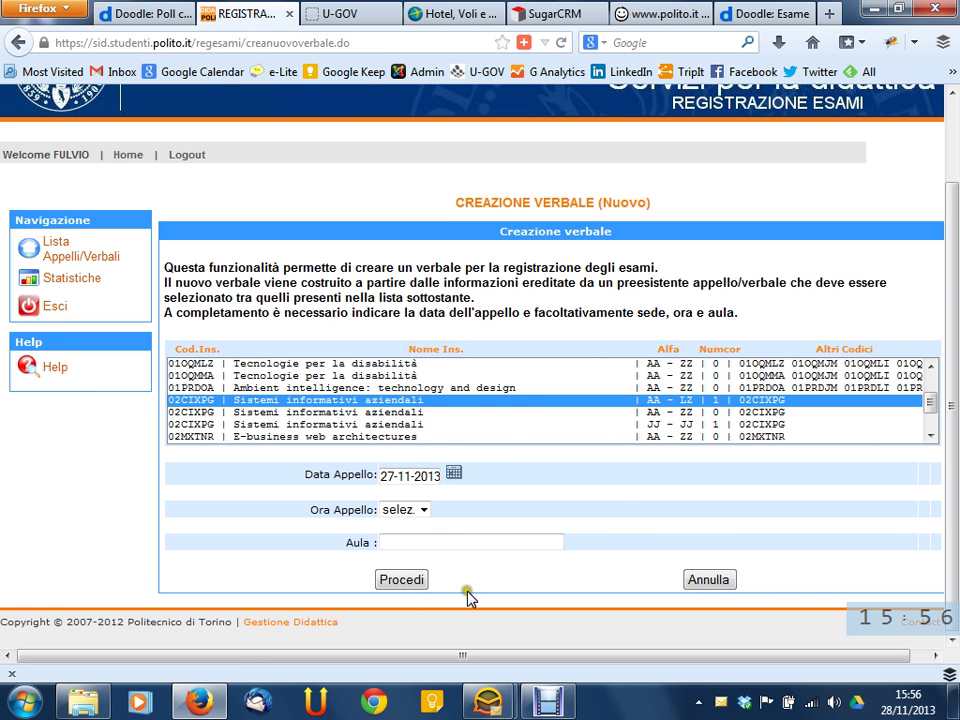
Submit the form, and after the date is rejected, change it to 20 September 2013
{"action": "left_click", "coordinate": [405, 578]}
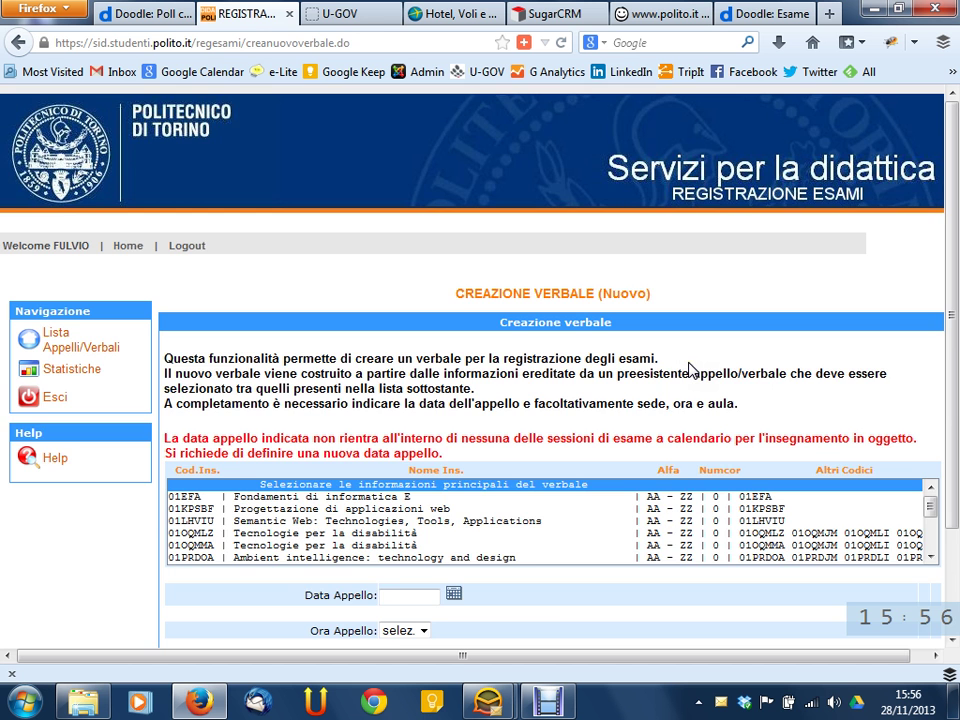
{"action": "scroll", "coordinate": [690, 368], "scroll_direction": "down", "scroll_amount": 1}
{"action": "scroll", "coordinate": [690, 368], "scroll_direction": "down", "scroll_amount": 2}
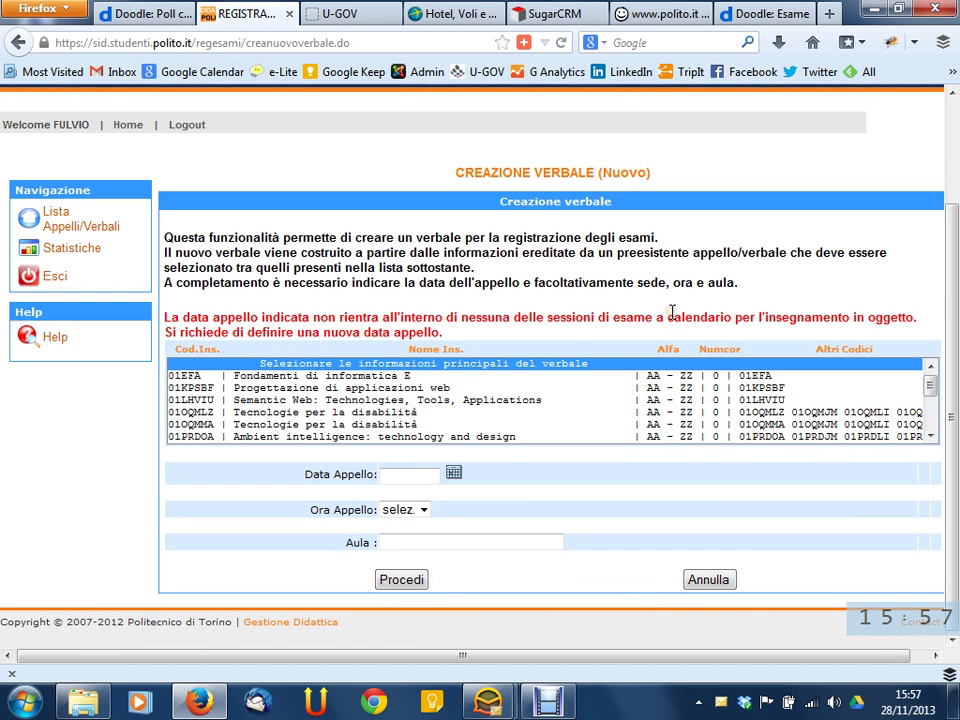
{"action": "left_click", "coordinate": [455, 474]}
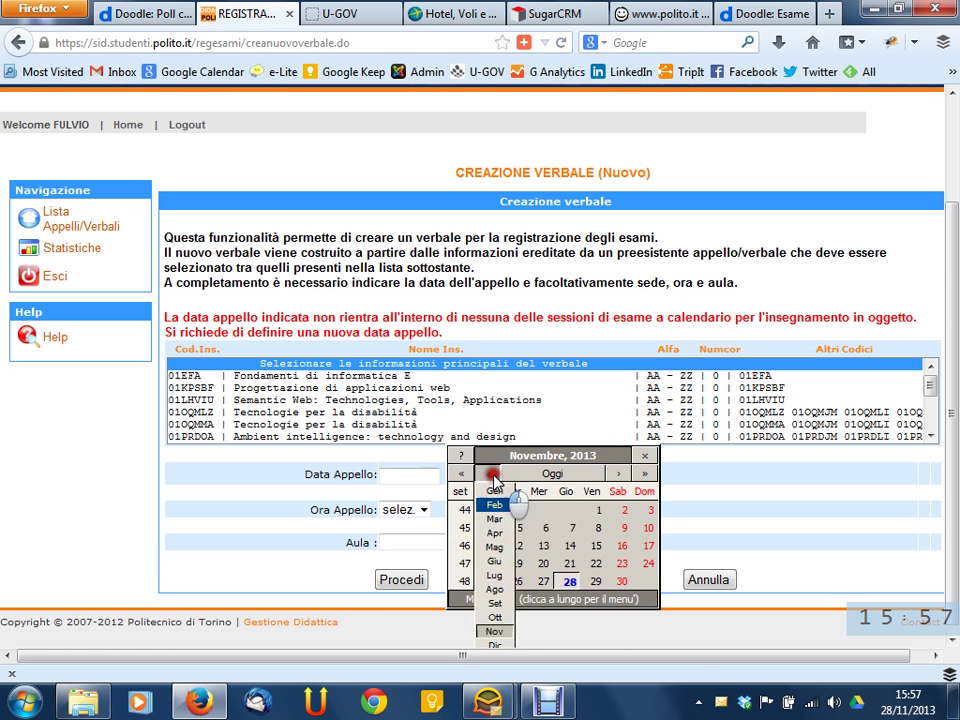
{"action": "left_click", "coordinate": [491, 475]}
{"action": "left_click", "coordinate": [492, 475]}
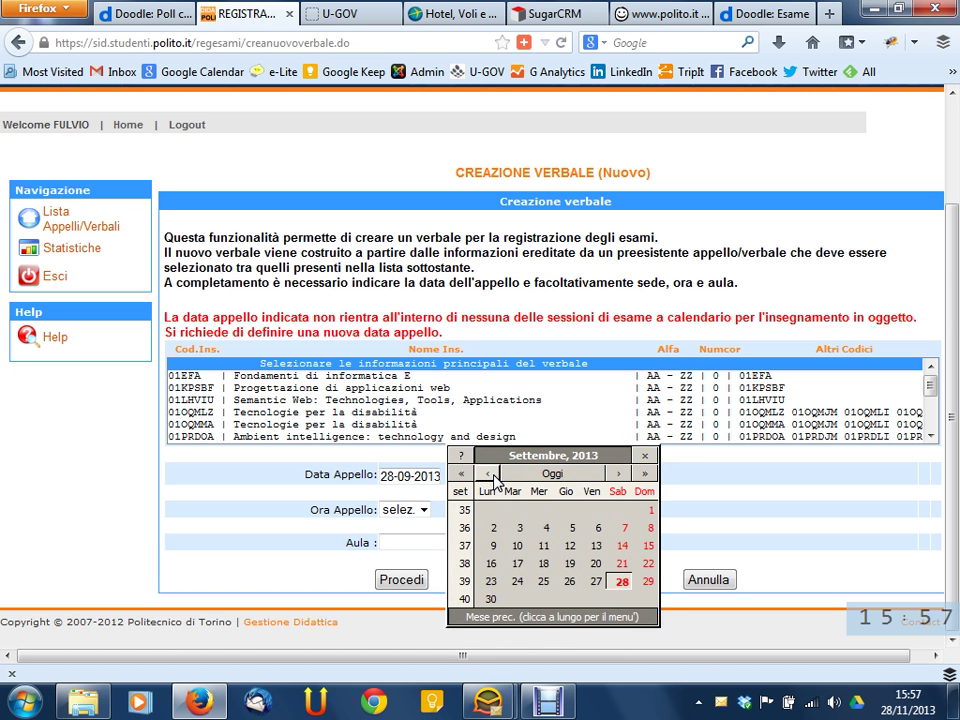
{"action": "left_click", "coordinate": [594, 566]}
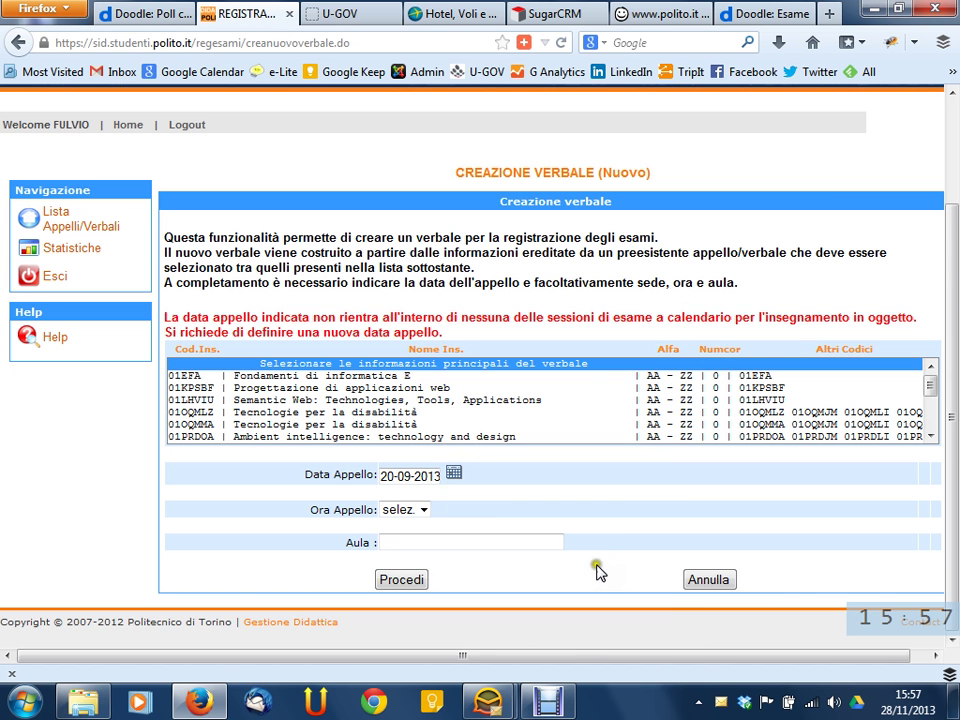
Resubmit, dismiss the course warning, reselect 02CIXPG AA - LZ and create the record
{"action": "left_click", "coordinate": [414, 582]}
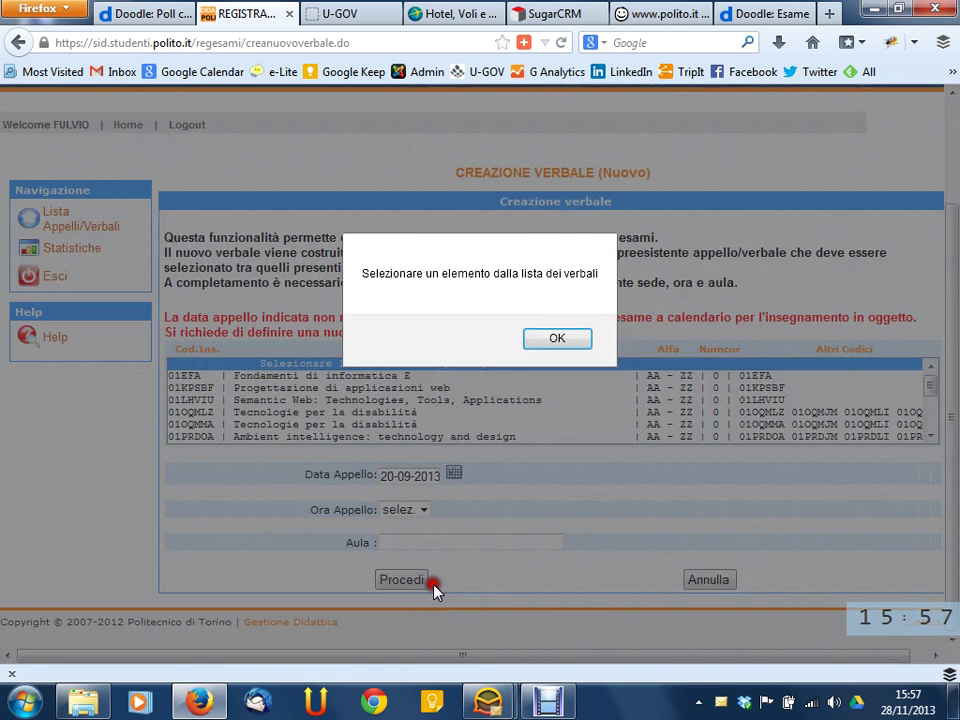
{"action": "key", "text": "Return"}
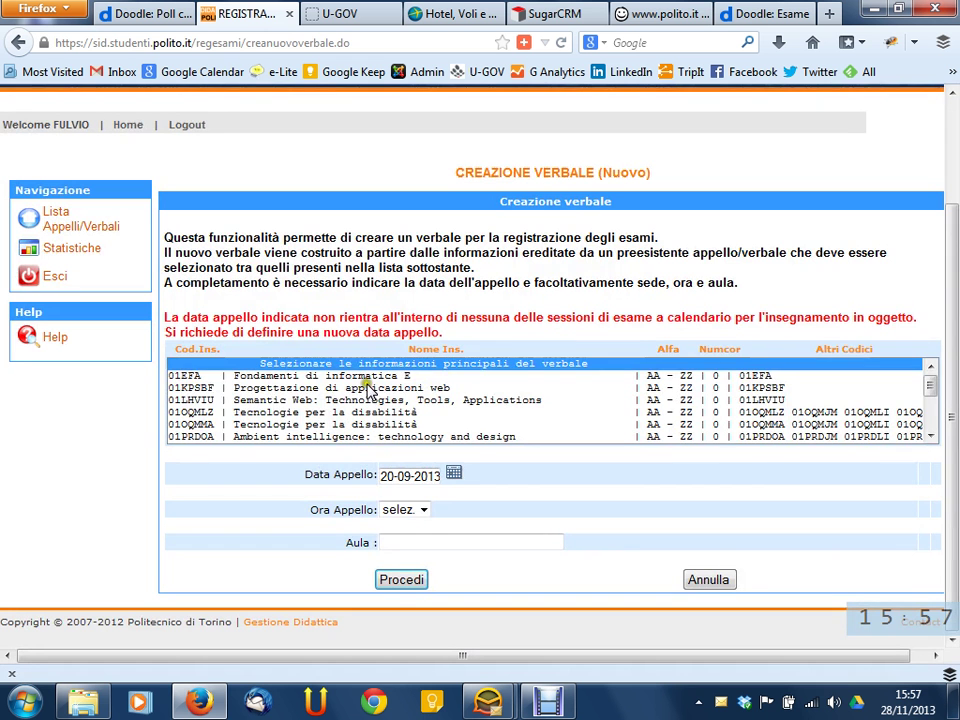
{"action": "scroll", "coordinate": [368, 390], "scroll_direction": "down", "scroll_amount": 2}
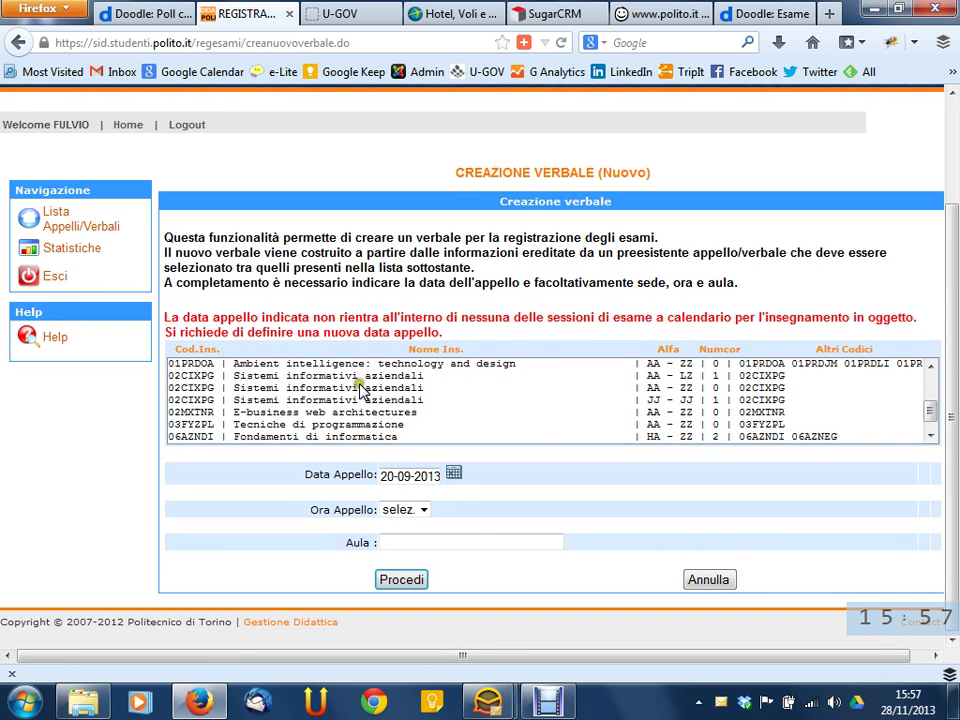
{"action": "left_click", "coordinate": [300, 376]}
{"action": "left_click", "coordinate": [401, 581]}
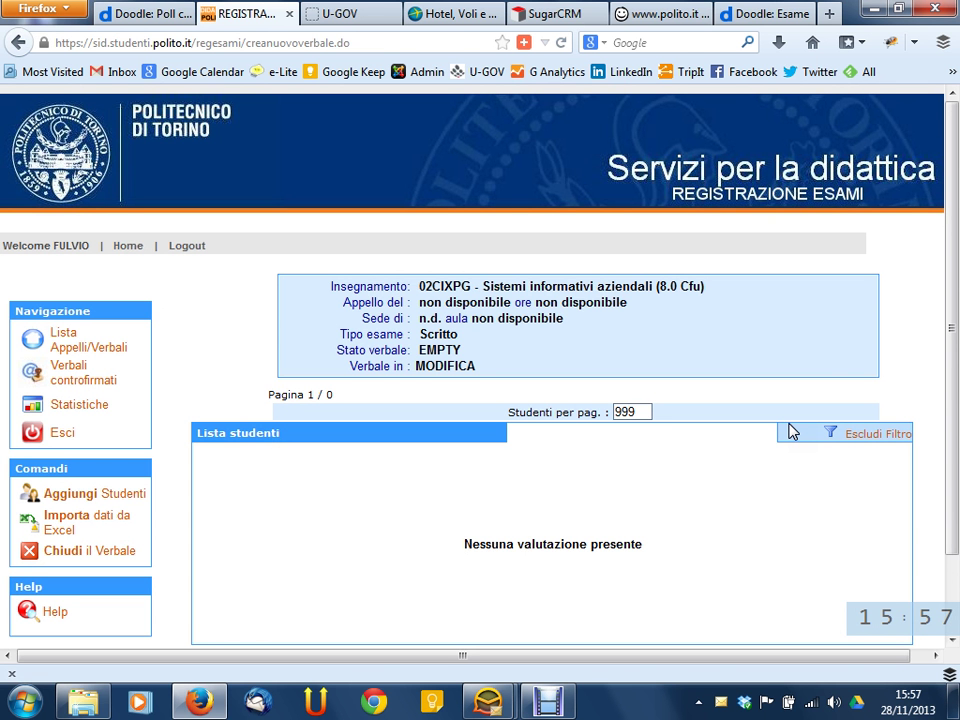
Open Aggiungi Studenti from the Comandi panel of the empty 02CIXPG record
{"action": "scroll", "coordinate": [822, 365], "scroll_direction": "down", "scroll_amount": 2}
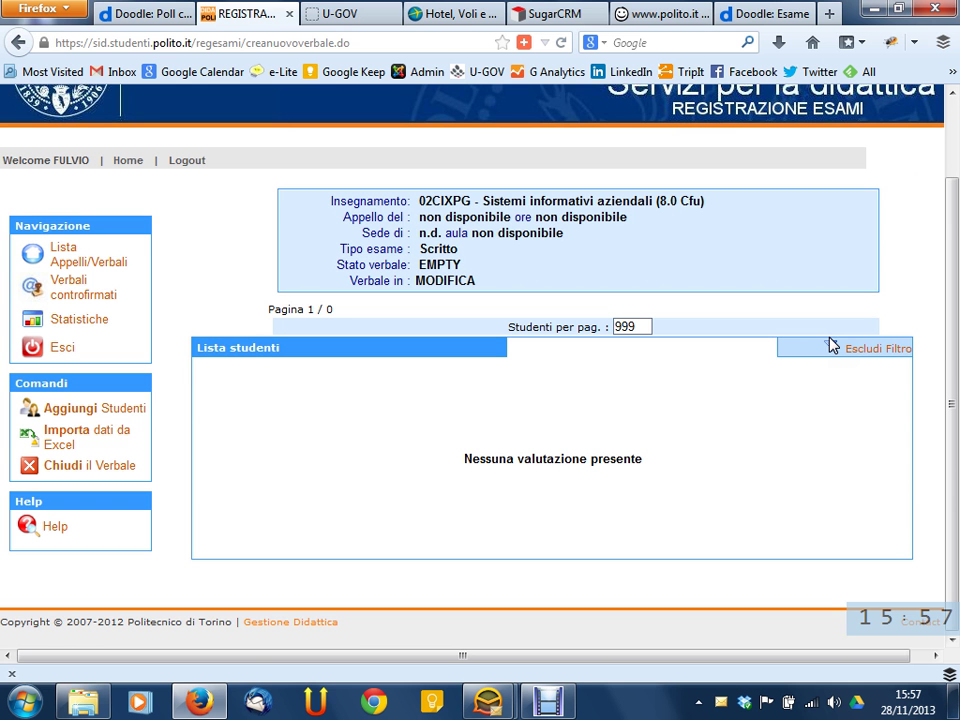
{"action": "left_click", "coordinate": [682, 250]}
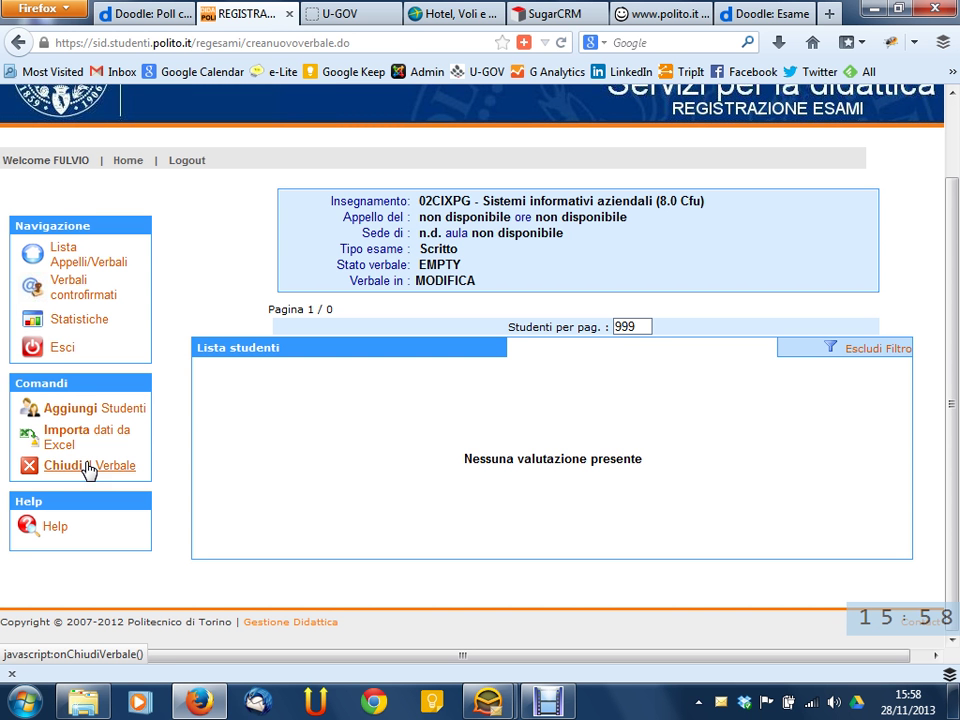
{"action": "left_click", "coordinate": [64, 412]}
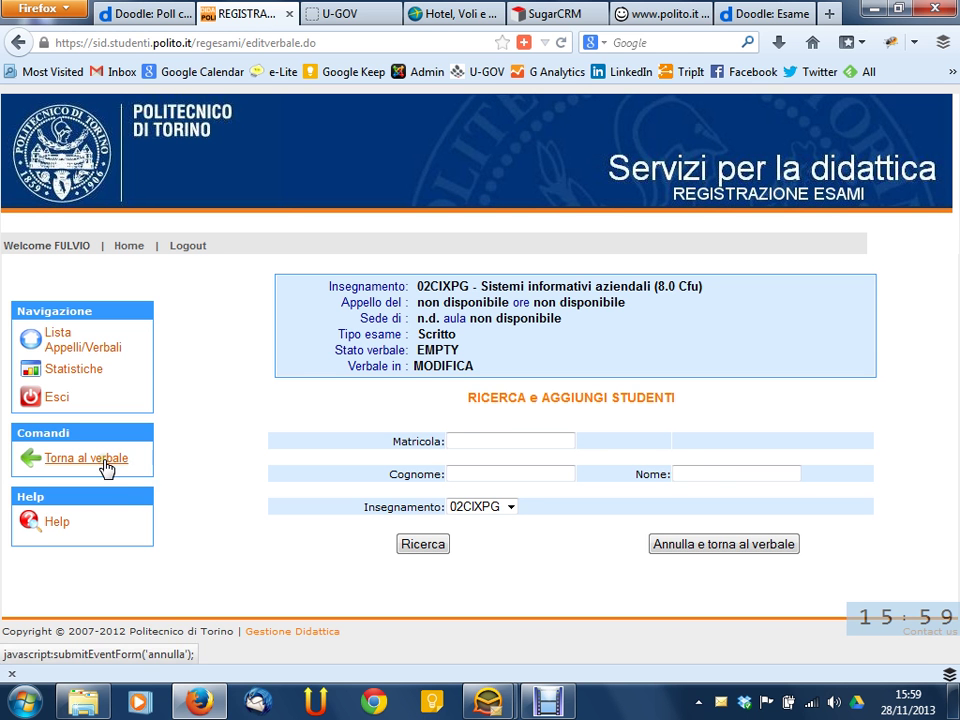
{"action": "left_click", "coordinate": [106, 468]}
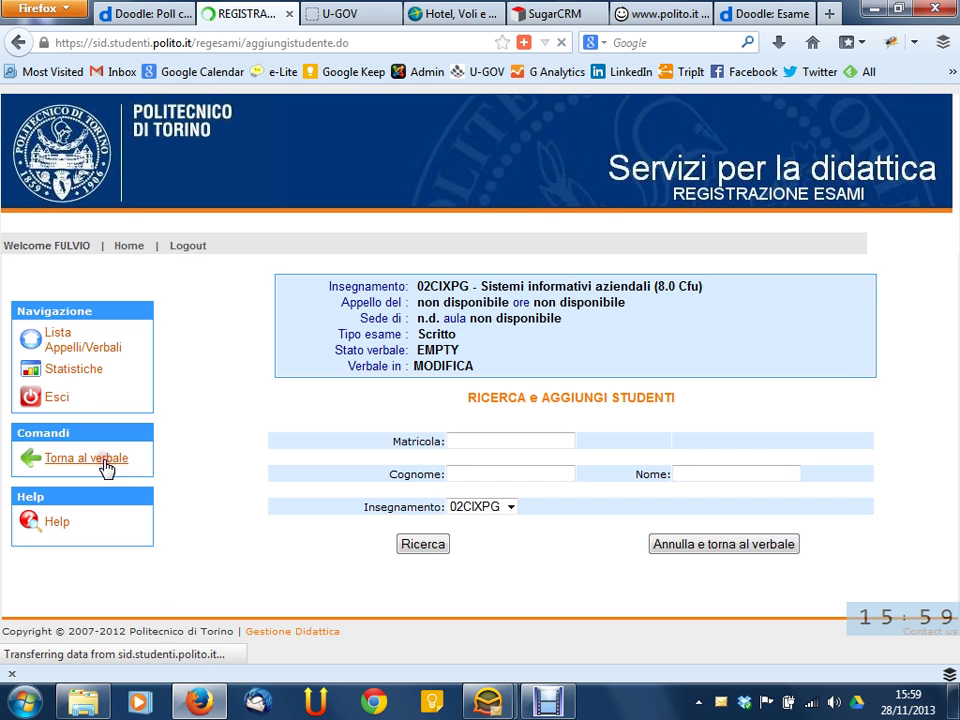
{"action": "left_click", "coordinate": [80, 496]}
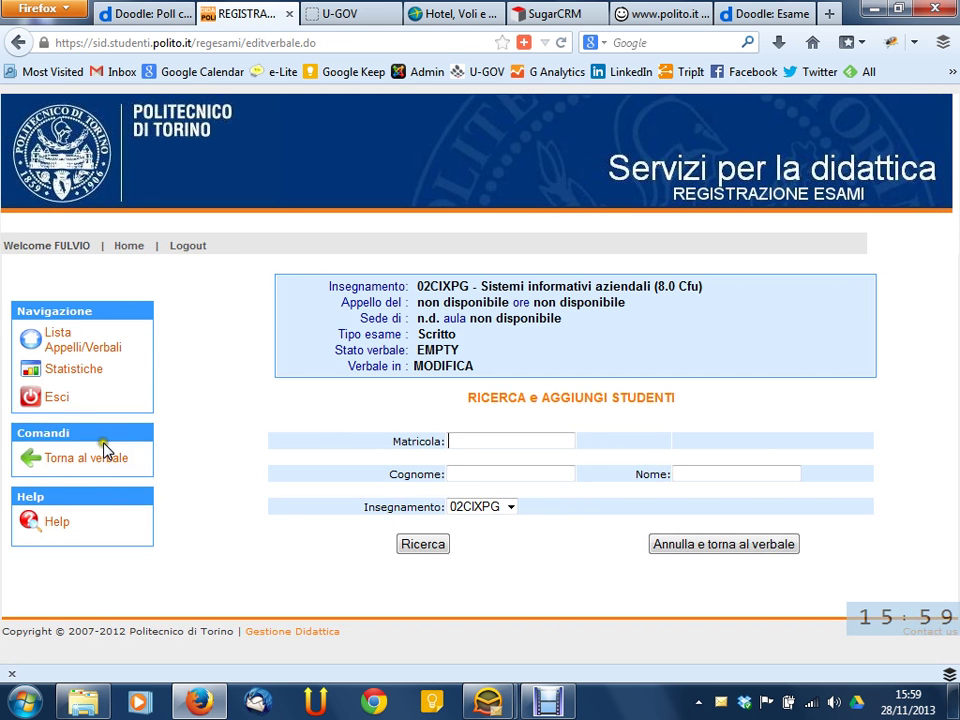
{"action": "left_click", "coordinate": [92, 455]}
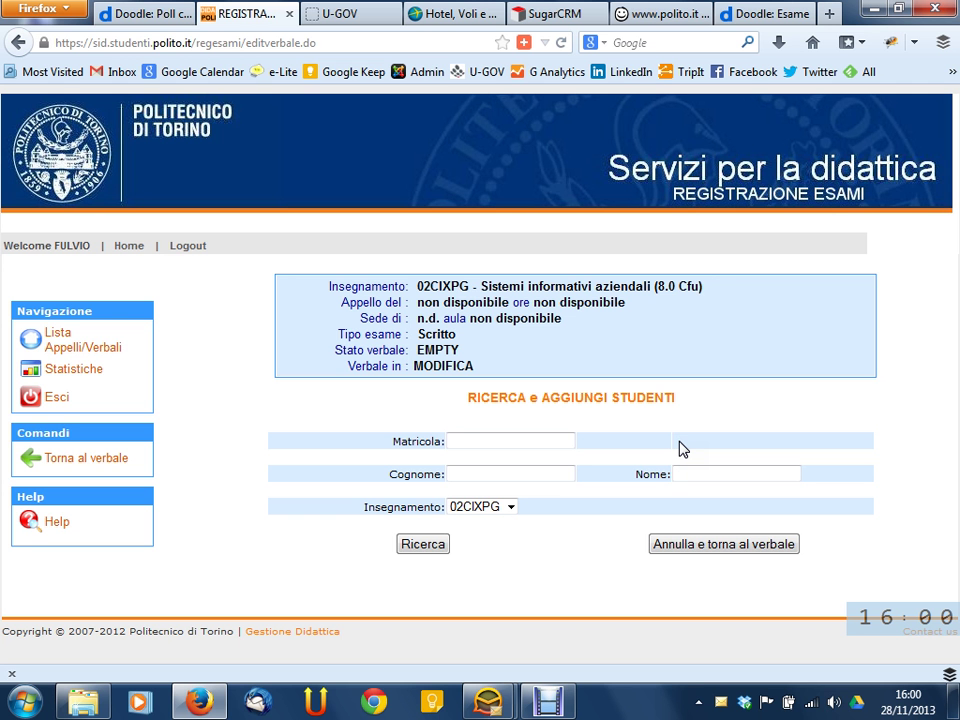
Run Ricerca with empty search fields and scroll through all candidate students
{"action": "left_click", "coordinate": [421, 550]}
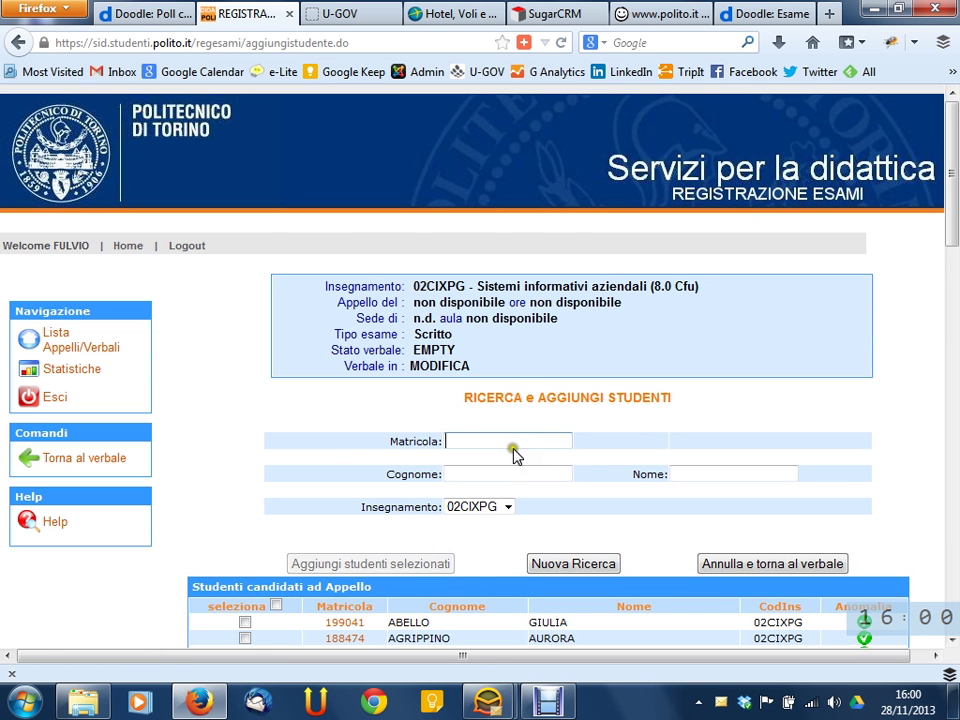
{"action": "scroll", "coordinate": [497, 420], "scroll_direction": "down", "scroll_amount": 6}
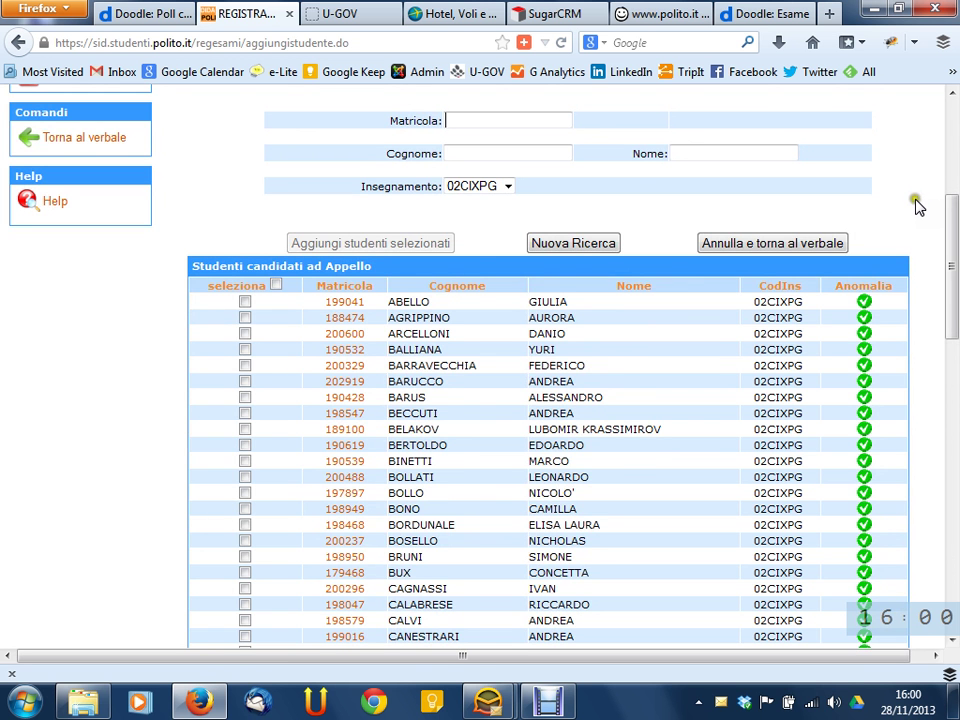
{"action": "scroll", "coordinate": [920, 207], "scroll_direction": "up", "scroll_amount": 4}
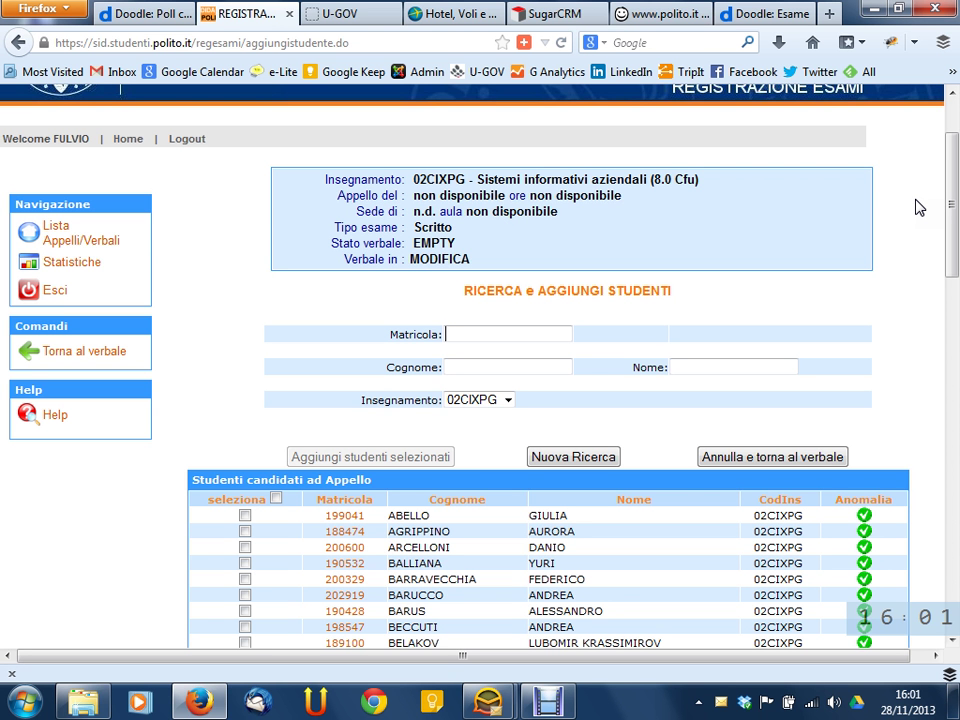
{"action": "scroll", "coordinate": [870, 233], "scroll_direction": "down", "scroll_amount": 5}
{"action": "scroll", "coordinate": [767, 253], "scroll_direction": "down", "scroll_amount": 17}
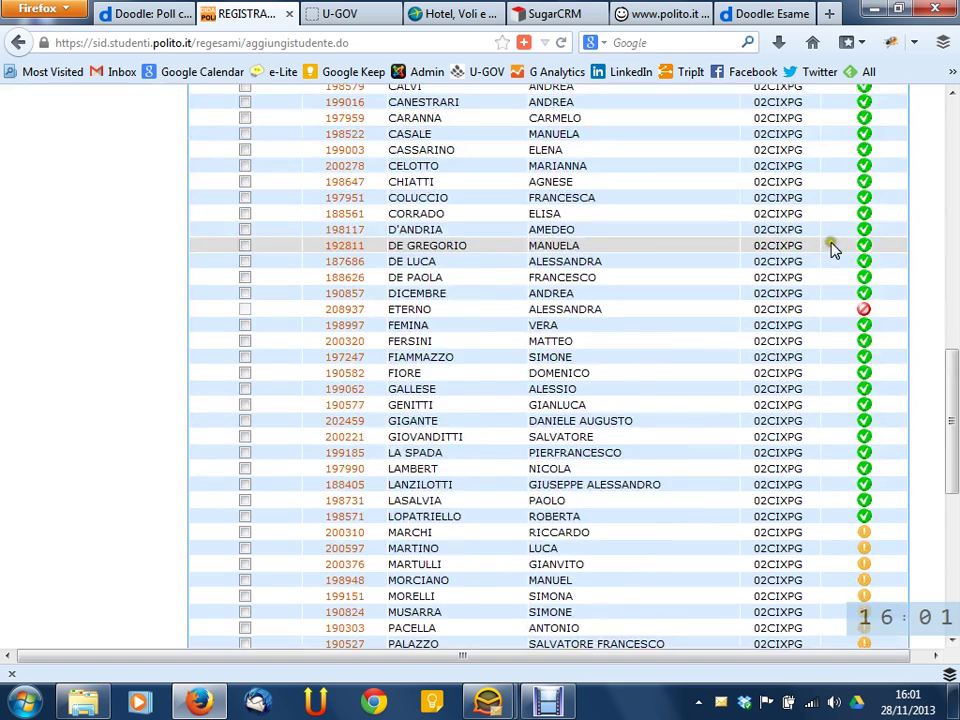
{"action": "scroll", "coordinate": [744, 253], "scroll_direction": "up", "scroll_amount": 8}
{"action": "scroll", "coordinate": [647, 267], "scroll_direction": "up", "scroll_amount": 14}
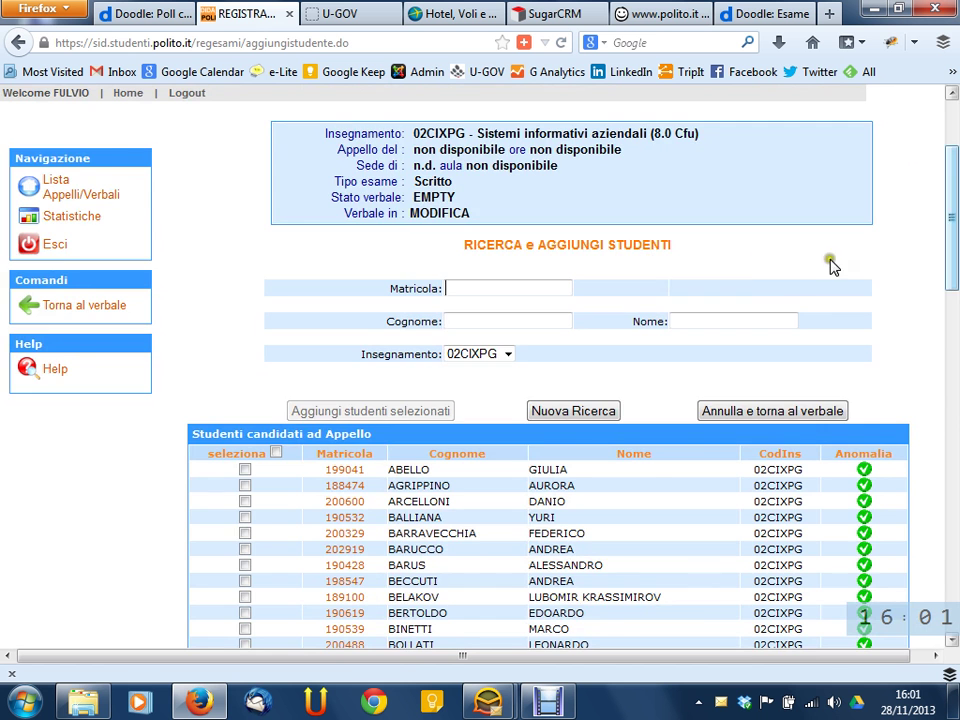
{"action": "mouse_move", "coordinate": [949, 274]}
{"action": "left_mouse_down"}
{"action": "mouse_move", "coordinate": [949, 294]}
{"action": "mouse_move", "coordinate": [946, 223]}
{"action": "mouse_move", "coordinate": [955, 309]}
{"action": "left_mouse_up"}
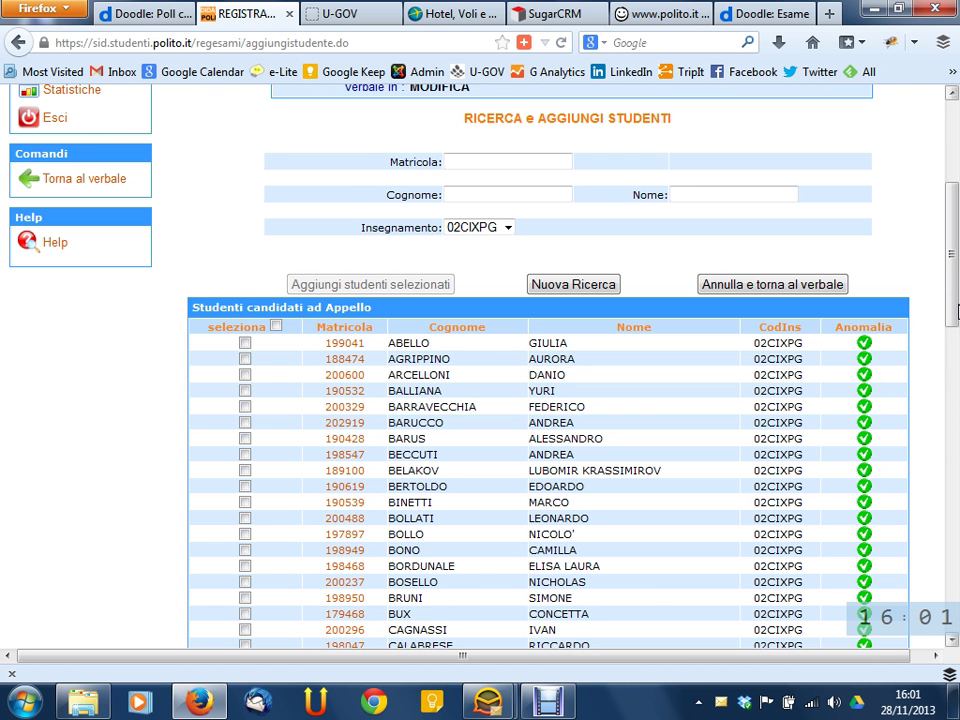
{"action": "scroll", "coordinate": [750, 236], "scroll_direction": "up", "scroll_amount": 4}
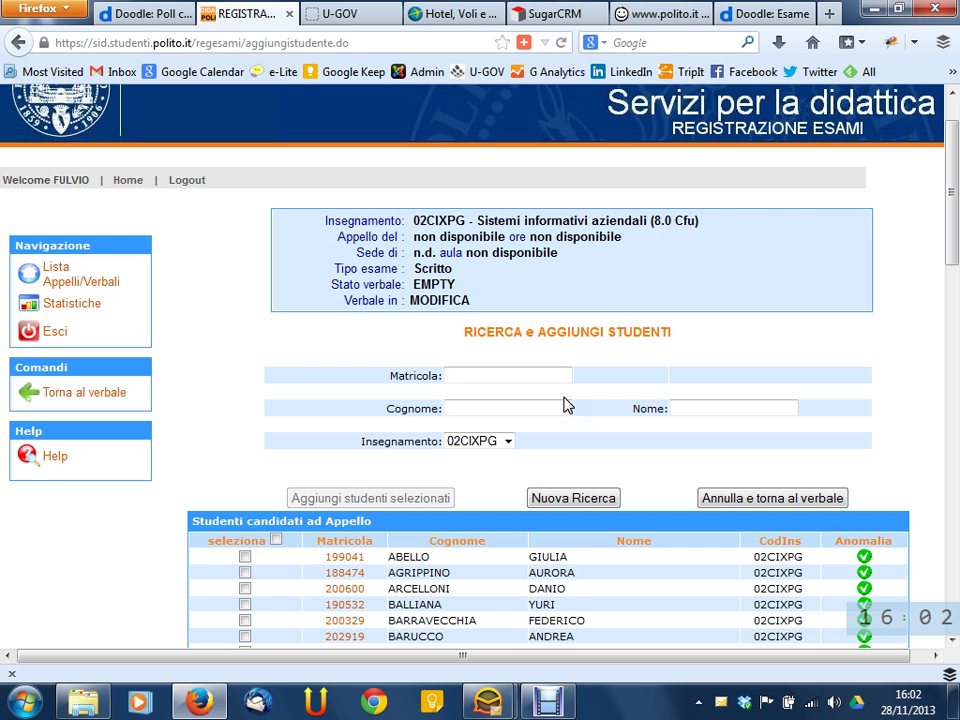
{"action": "scroll", "coordinate": [580, 289], "scroll_direction": "down", "scroll_amount": 5}
{"action": "scroll", "coordinate": [686, 247], "scroll_direction": "up", "scroll_amount": 4}
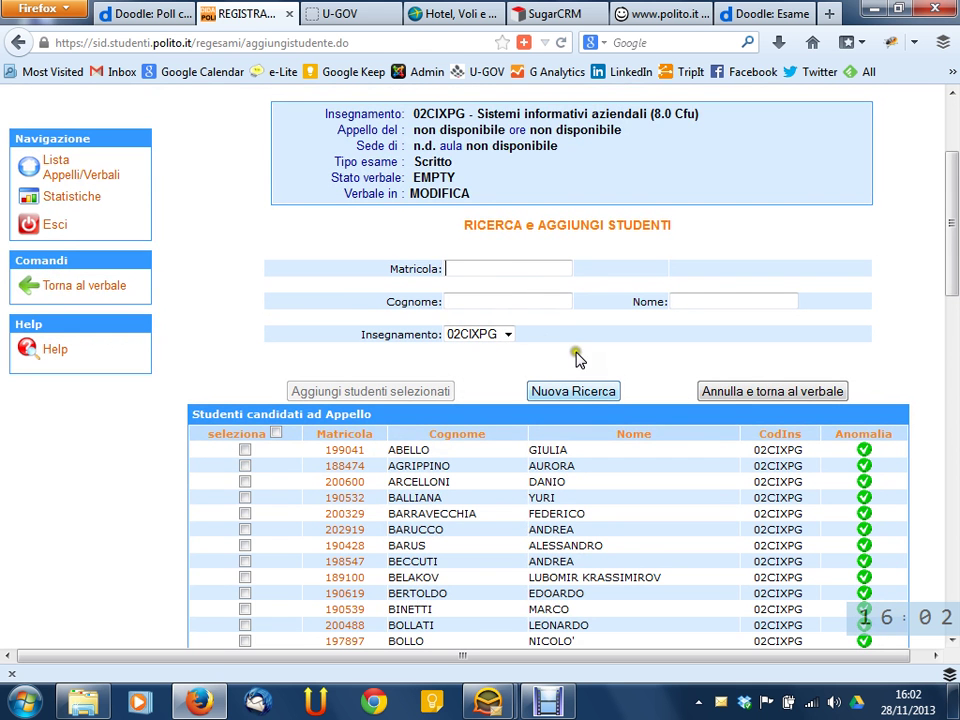
{"action": "key", "text": "Tab"}
{"action": "scroll", "coordinate": [746, 294], "scroll_direction": "down", "scroll_amount": 5}
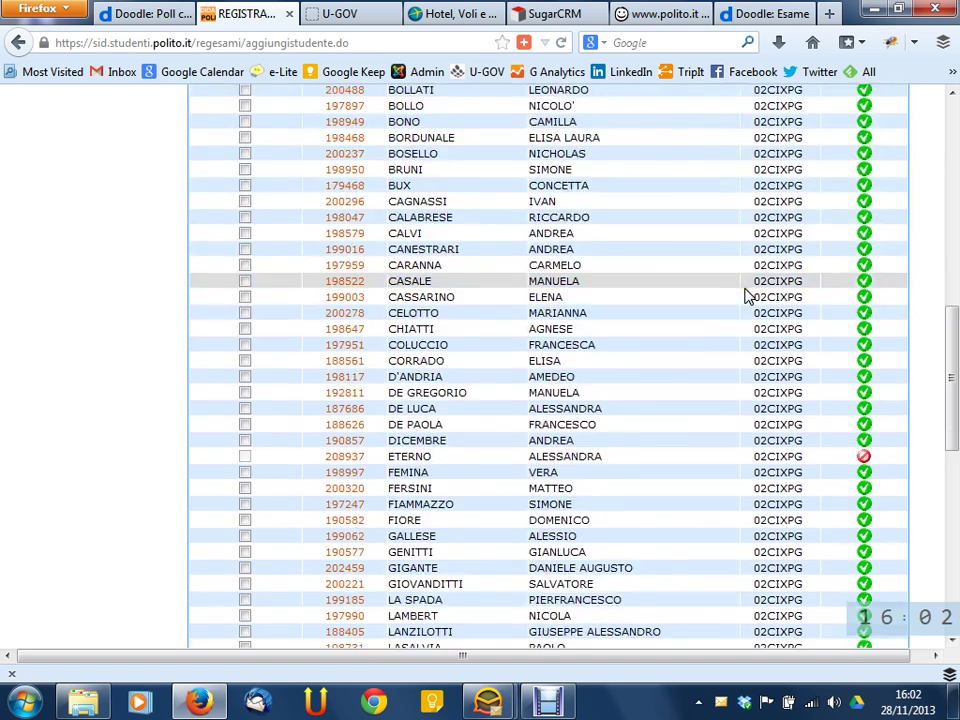
{"action": "scroll", "coordinate": [746, 294], "scroll_direction": "down", "scroll_amount": 6}
{"action": "scroll", "coordinate": [743, 292], "scroll_direction": "up", "scroll_amount": 4}
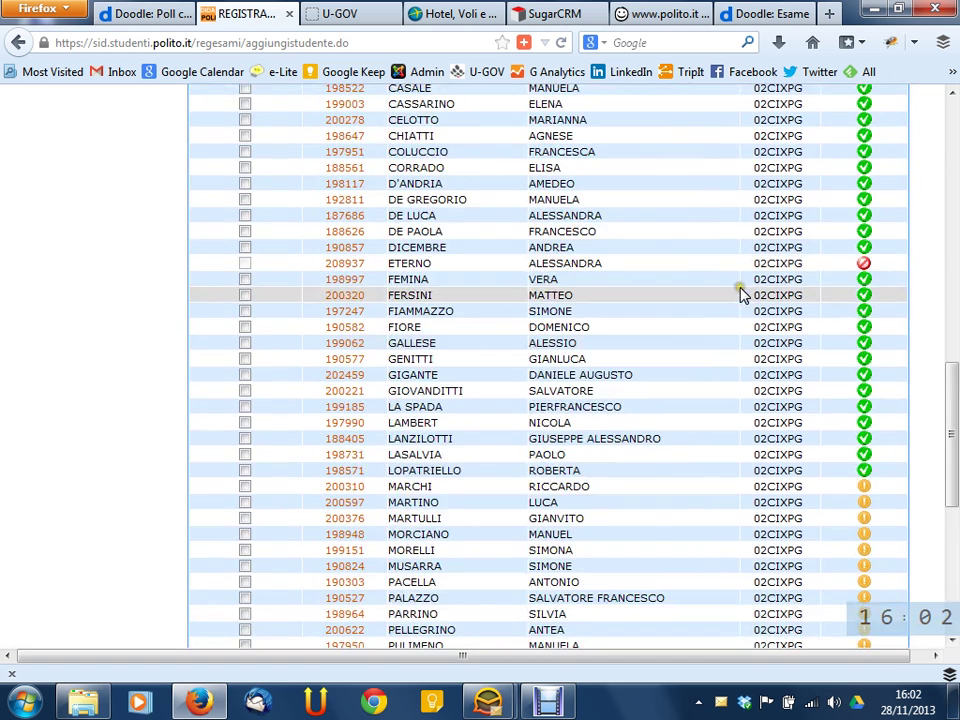
{"action": "scroll", "coordinate": [740, 290], "scroll_direction": "up", "scroll_amount": 3}
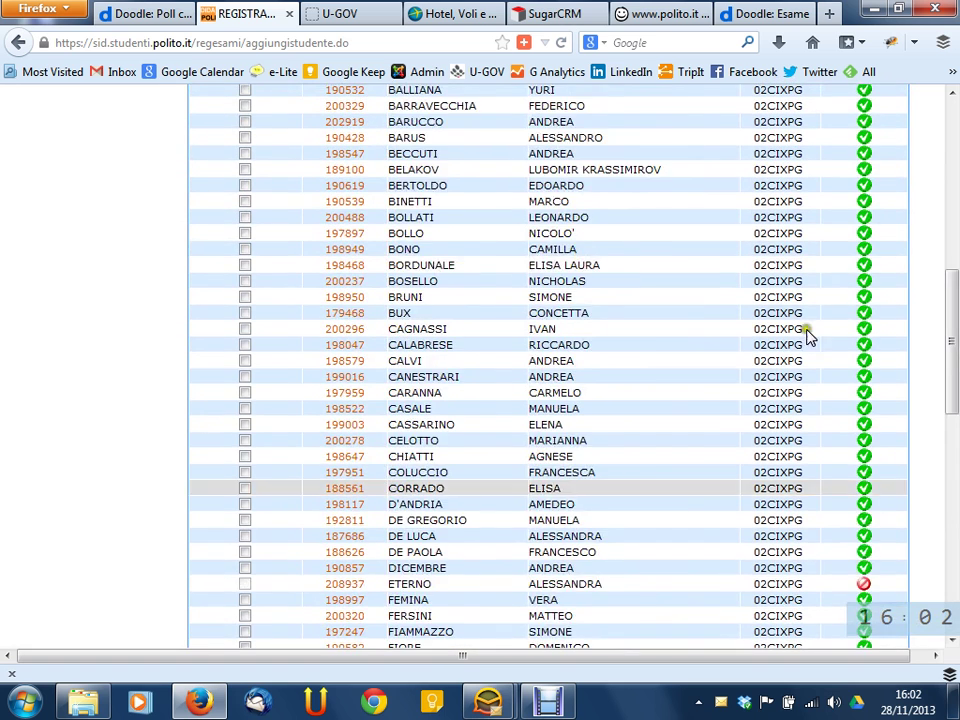
{"action": "scroll", "coordinate": [639, 281], "scroll_direction": "up", "scroll_amount": 5}
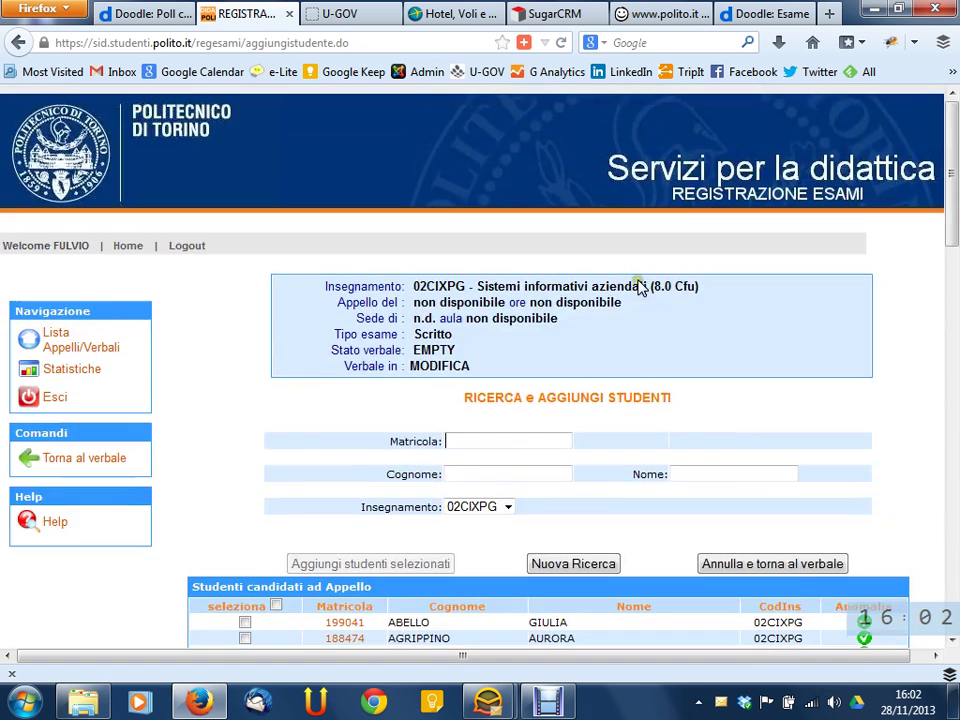
{"action": "scroll", "coordinate": [622, 277], "scroll_direction": "down", "scroll_amount": 15}
{"action": "scroll", "coordinate": [857, 323], "scroll_direction": "up", "scroll_amount": 6}
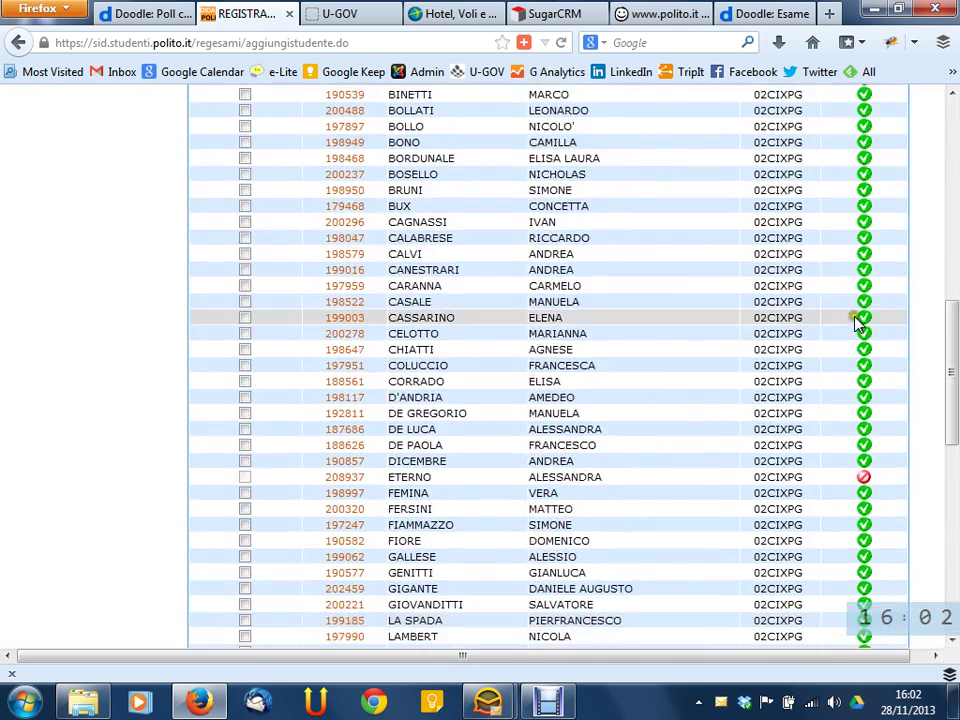
{"action": "scroll", "coordinate": [862, 340], "scroll_direction": "down", "scroll_amount": 7}
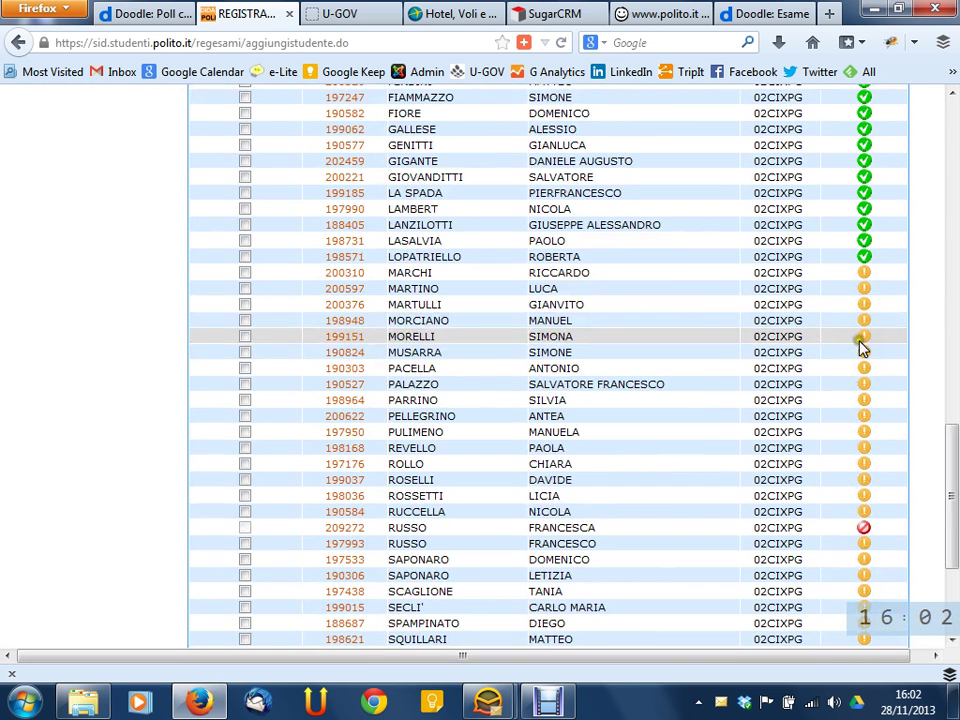
{"action": "mouse_move", "coordinate": [866, 306]}
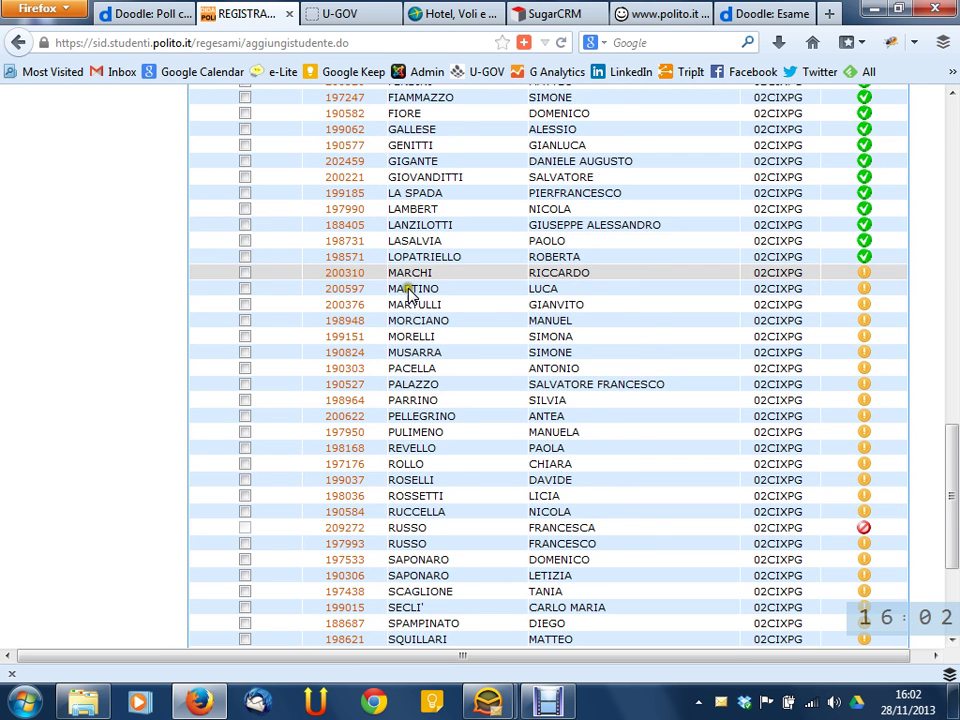
{"action": "scroll", "coordinate": [681, 265], "scroll_direction": "up", "scroll_amount": 6}
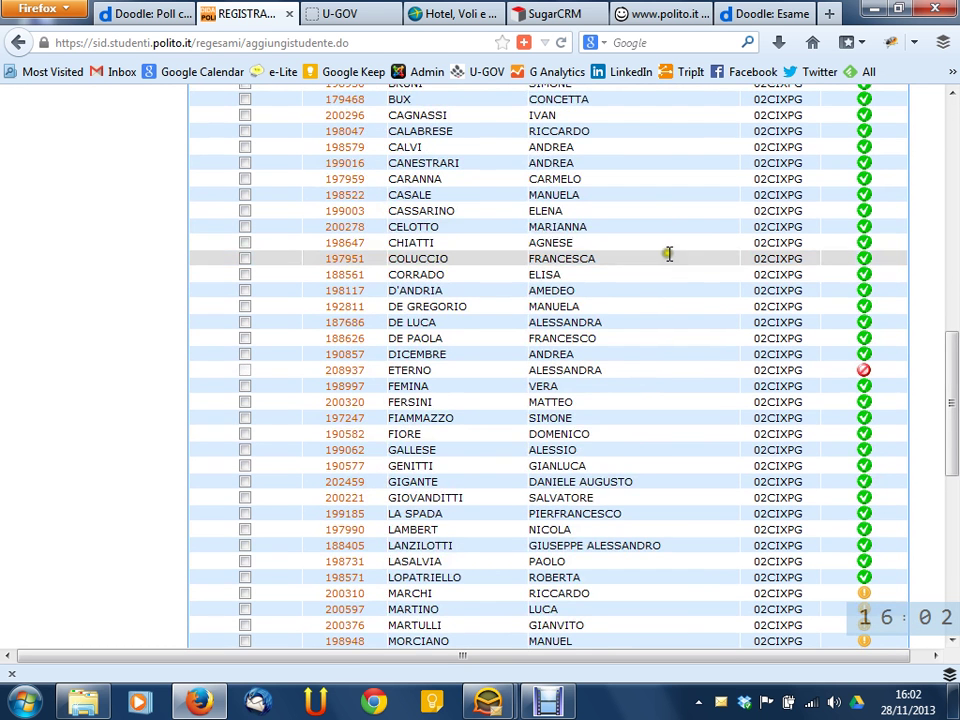
{"action": "scroll", "coordinate": [681, 265], "scroll_direction": "up", "scroll_amount": 15}
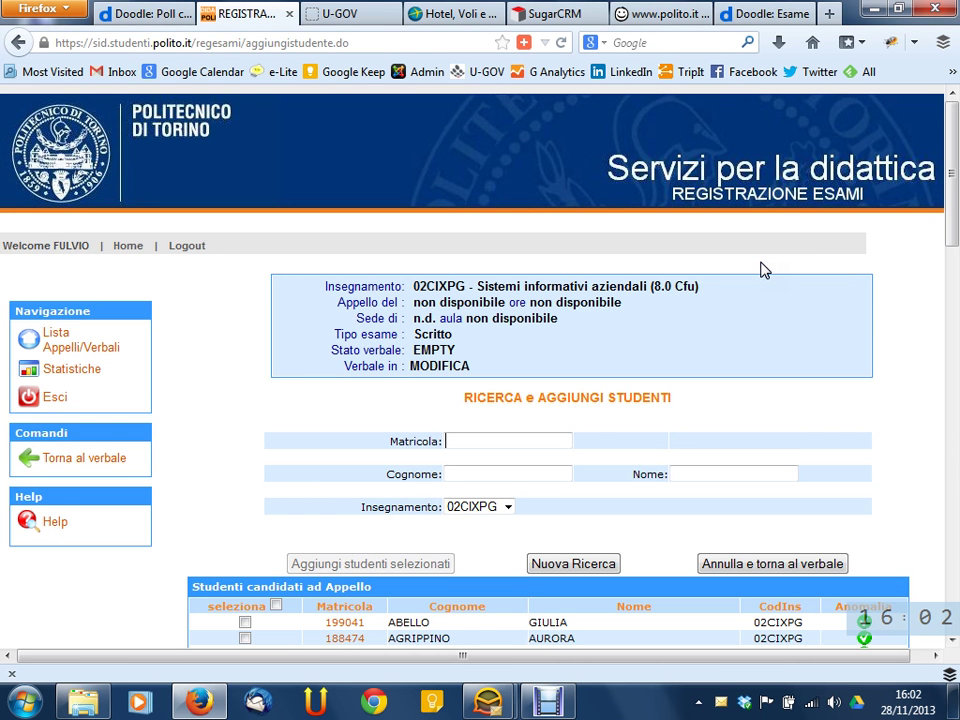
{"action": "scroll", "coordinate": [700, 290], "scroll_direction": "down", "scroll_amount": 6}
Tick four candidate students and add them with 'Aggiungi studenti selezionati'
{"action": "left_click", "coordinate": [450, 430]}
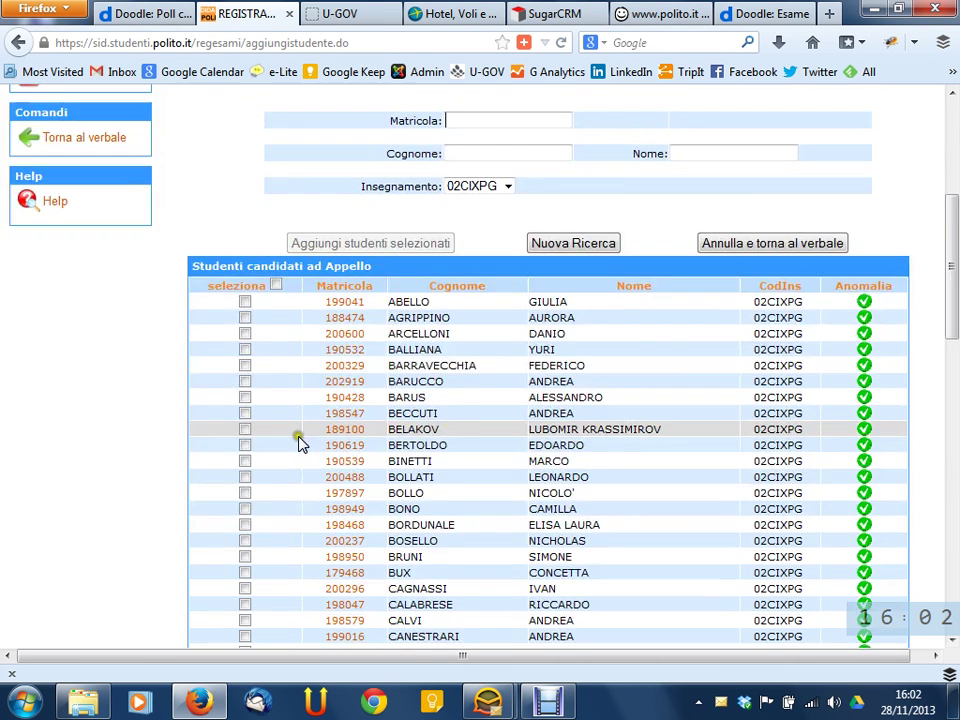
{"action": "left_click", "coordinate": [245, 573]}
{"action": "left_click", "coordinate": [245, 509]}
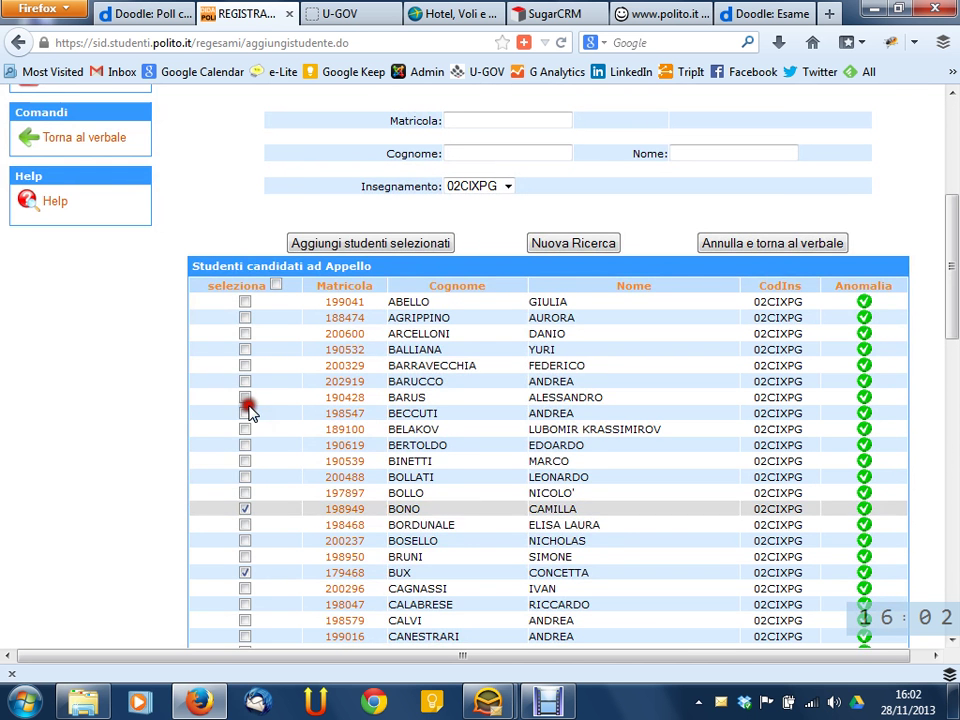
{"action": "scroll", "coordinate": [238, 540], "scroll_direction": "down", "scroll_amount": 8}
{"action": "left_click", "coordinate": [245, 480]}
{"action": "scroll", "coordinate": [300, 340], "scroll_direction": "up", "scroll_amount": 10}
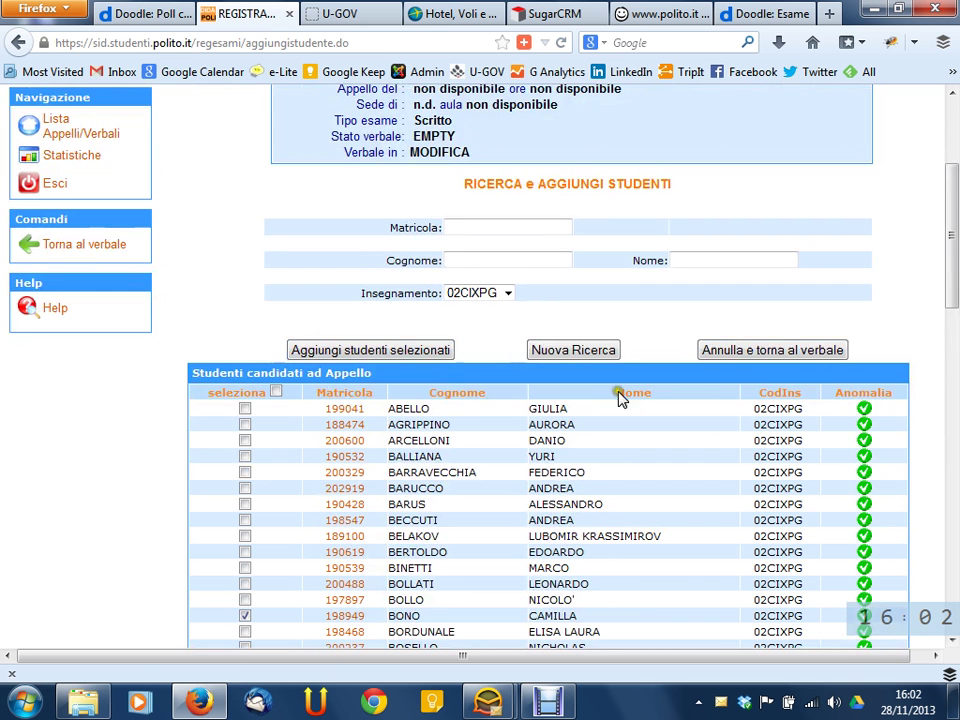
{"action": "left_click", "coordinate": [412, 350]}
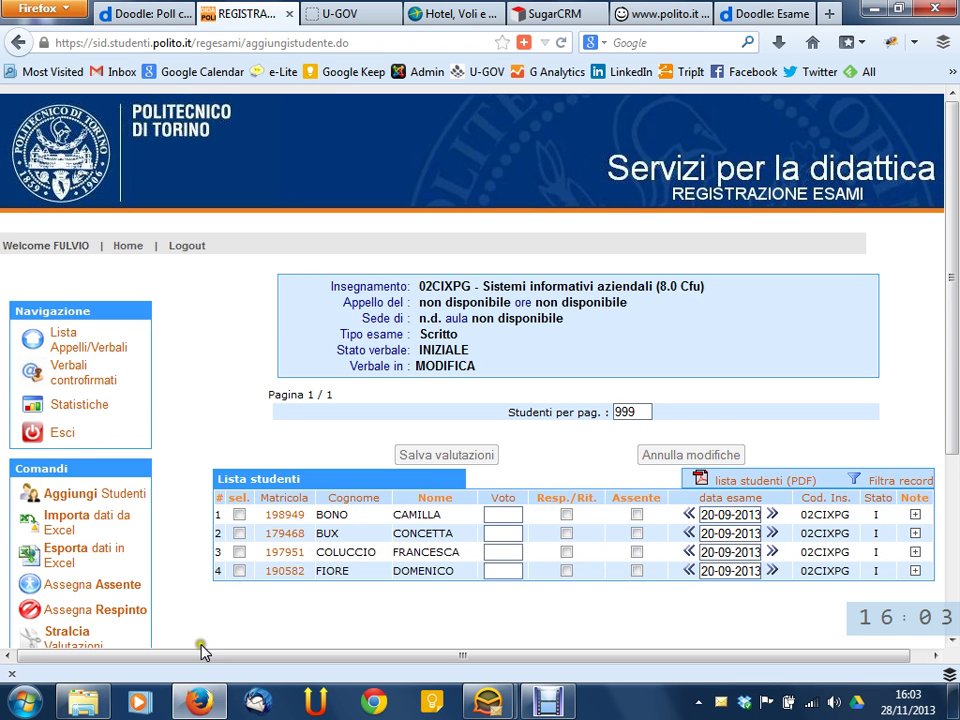
Return to Lista Appelli/Verbali from the Navigazione panel
{"action": "scroll", "coordinate": [229, 621], "scroll_direction": "down", "scroll_amount": 2}
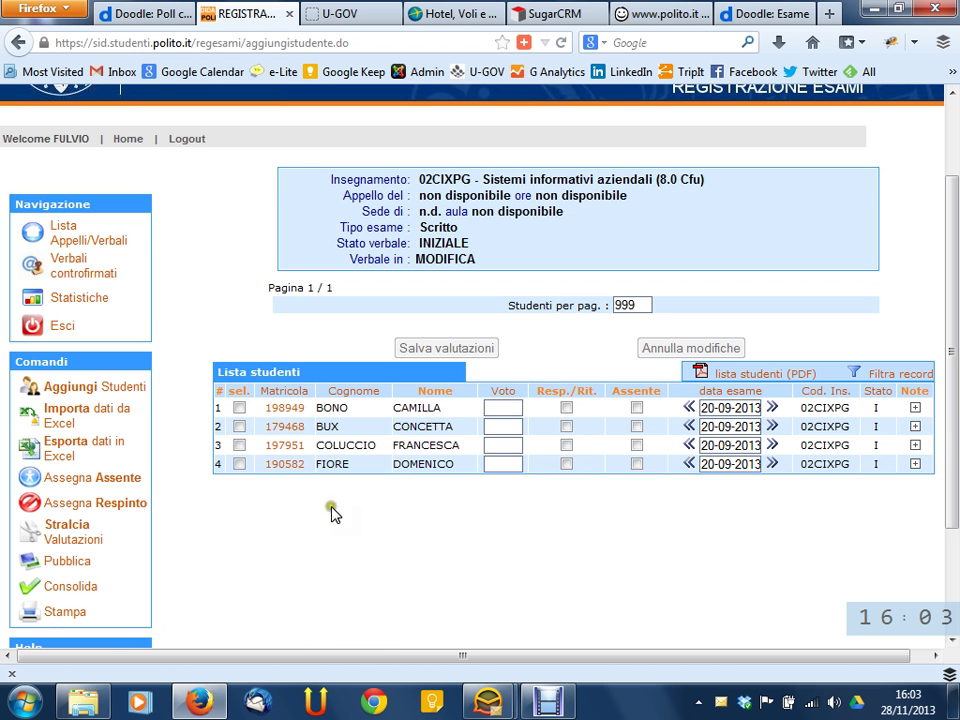
{"action": "left_click", "coordinate": [86, 247]}
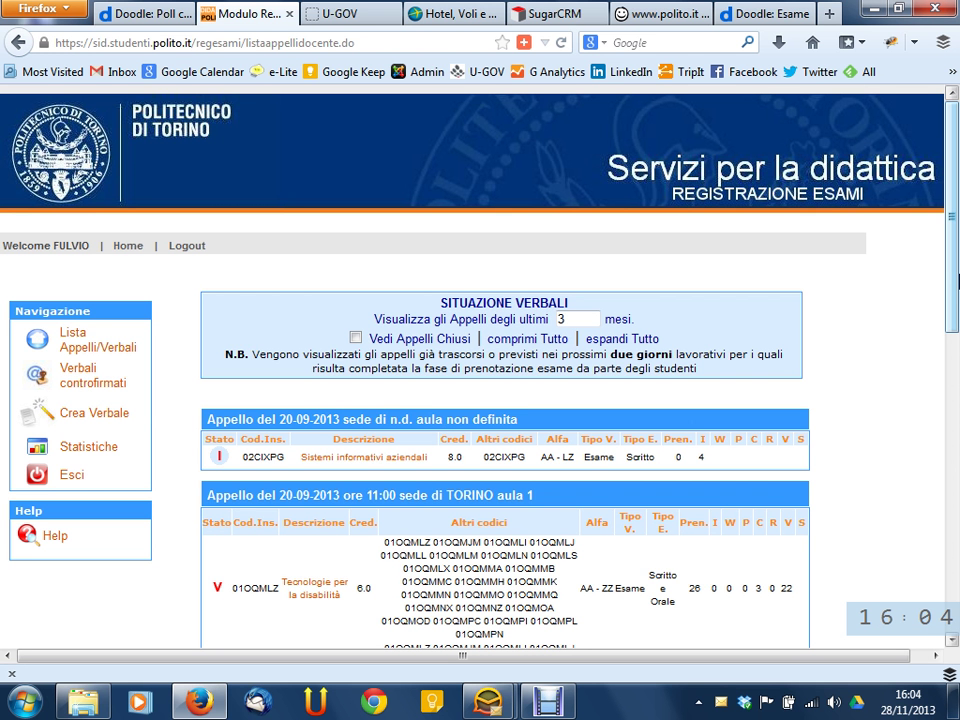
Open the Sistemi informativi aziendali record and look over the students' grade fields
{"action": "left_click", "coordinate": [394, 463]}
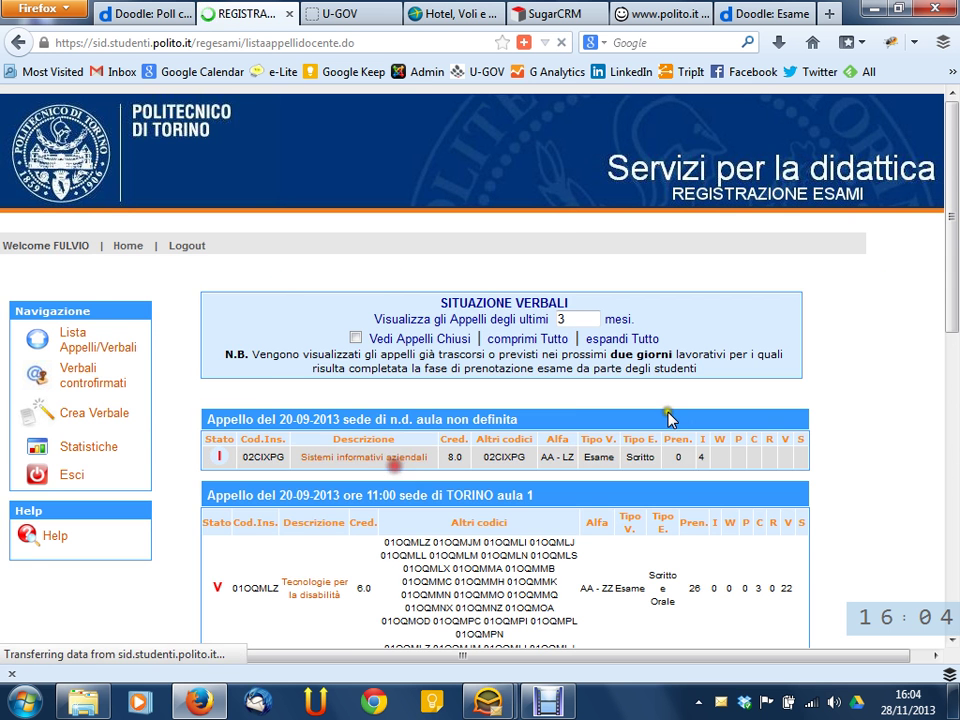
{"action": "scroll", "coordinate": [720, 400], "scroll_direction": "down", "scroll_amount": 5}
{"action": "left_click", "coordinate": [505, 263]}
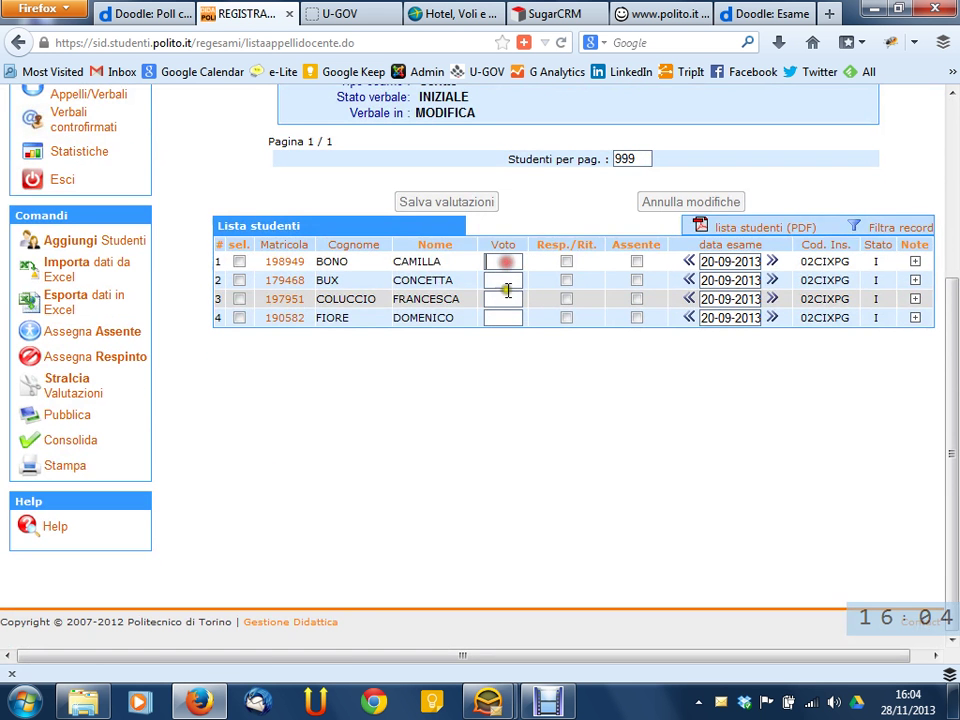
{"action": "left_click", "coordinate": [508, 298]}
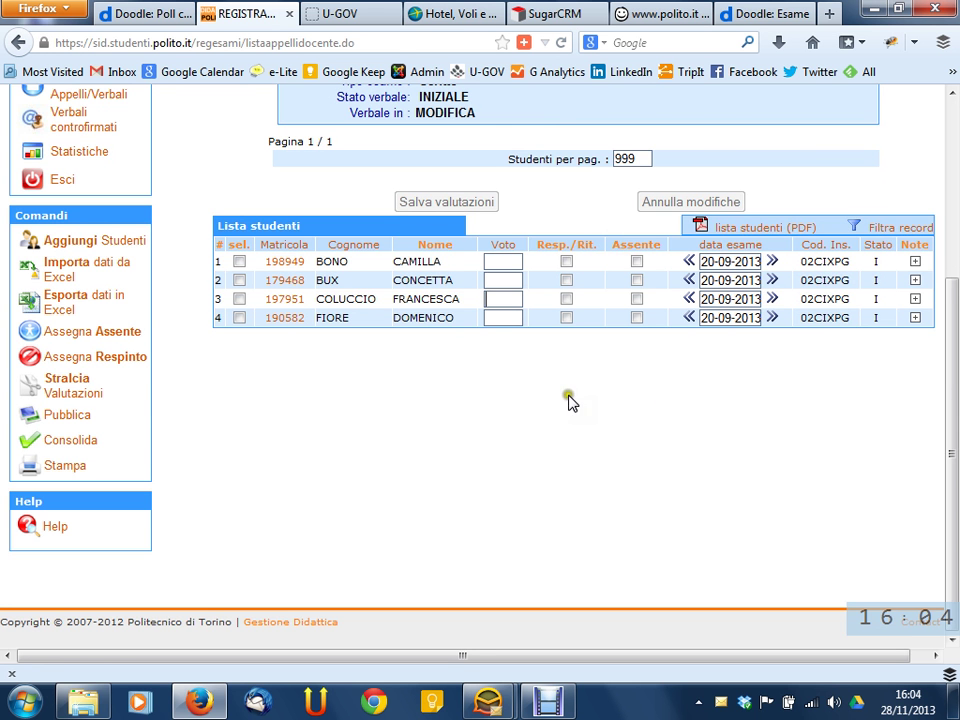
{"action": "scroll", "coordinate": [508, 396], "scroll_direction": "up", "scroll_amount": 2}
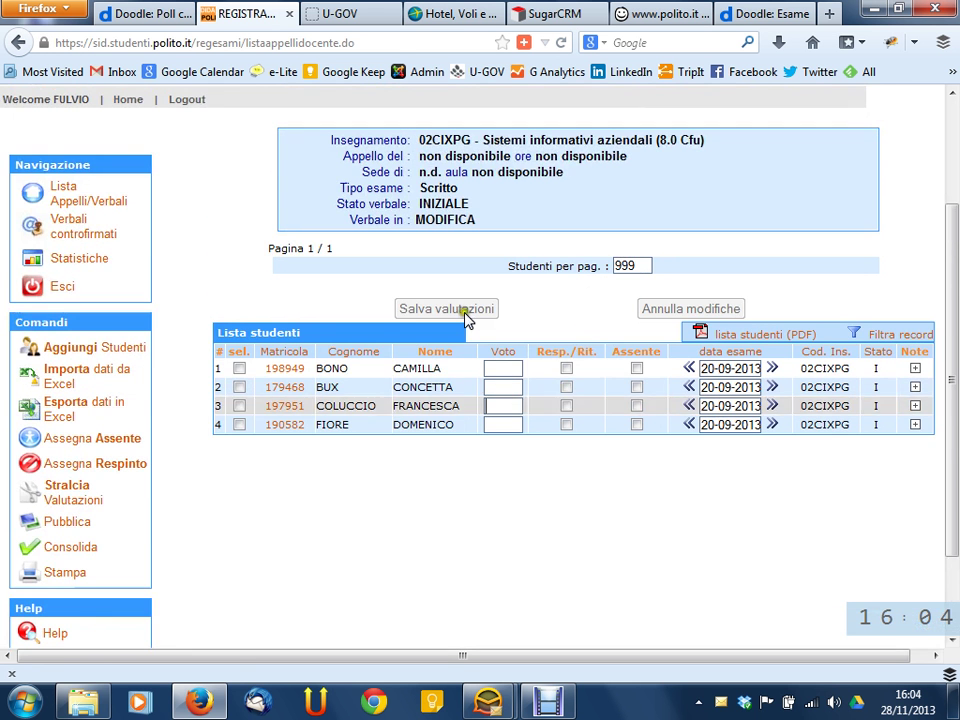
{"action": "scroll", "coordinate": [497, 372], "scroll_direction": "down", "scroll_amount": 2}
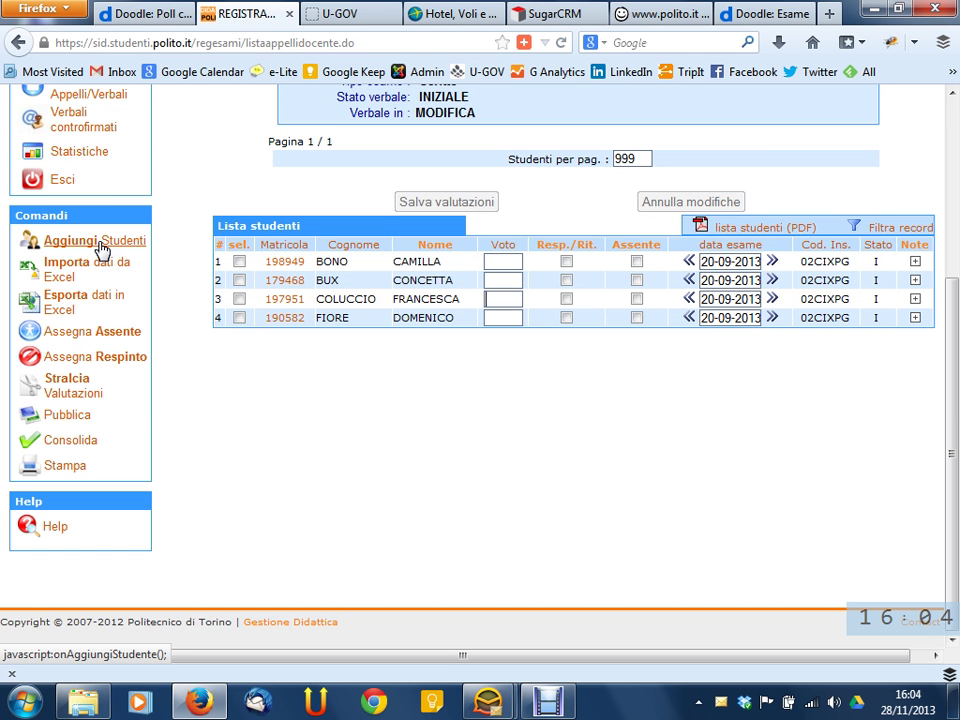
Select rows 2 and 3 and request Assegna Assente for ungraded students
{"action": "left_click", "coordinate": [239, 280]}
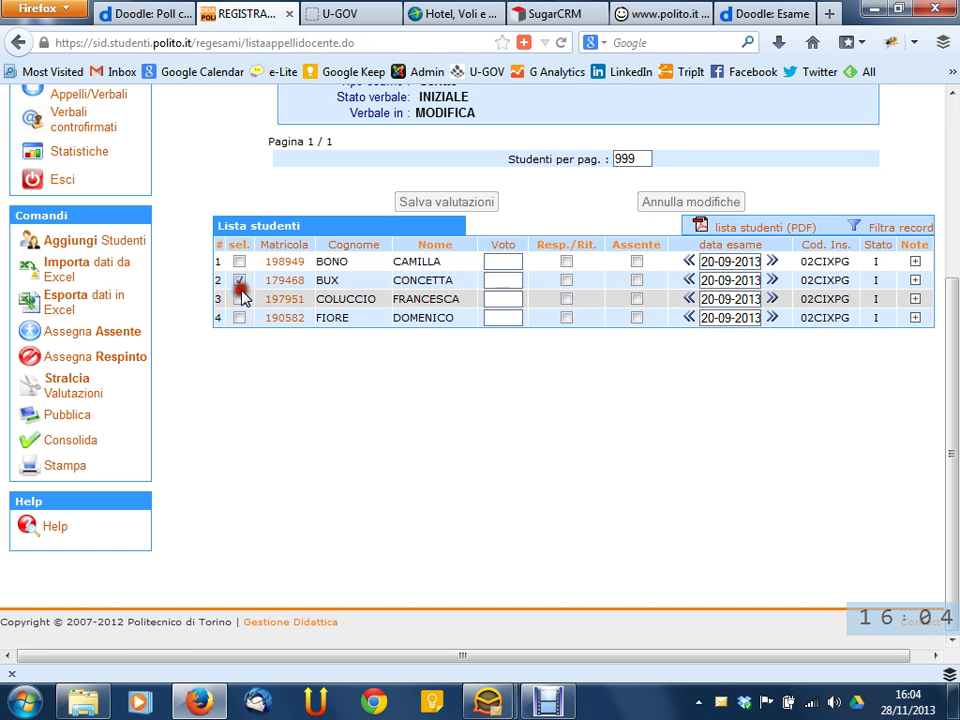
{"action": "left_click", "coordinate": [239, 298]}
{"action": "left_click", "coordinate": [92, 331]}
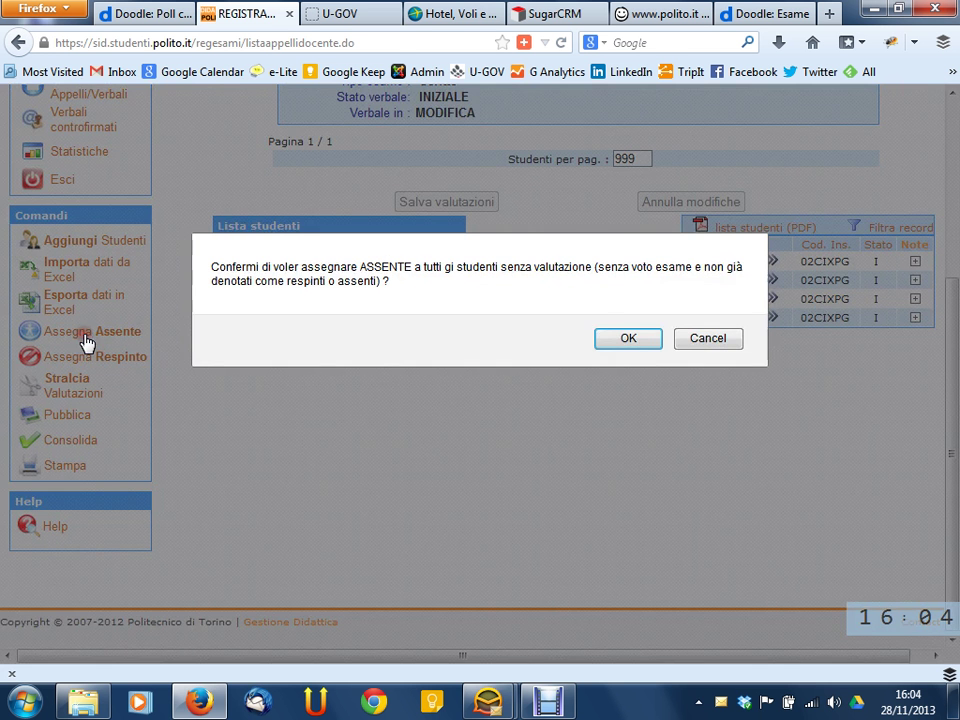
Close the ASSENTE confirmation without confirming and untick rows 3 and 2
{"action": "left_click", "coordinate": [624, 339]}
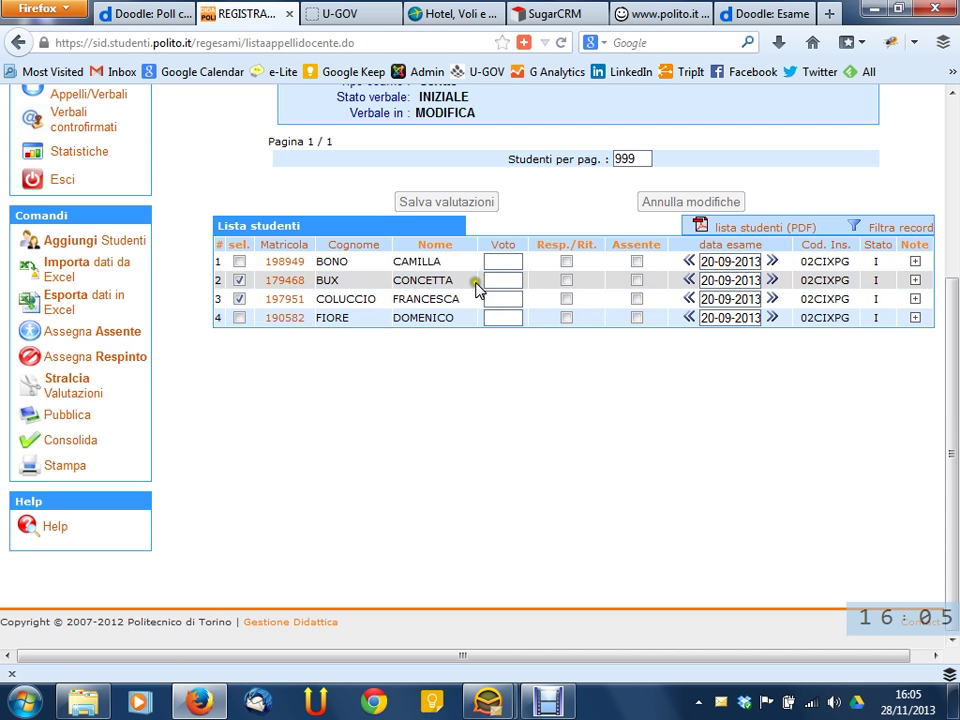
{"action": "left_click", "coordinate": [508, 281]}
{"action": "left_click", "coordinate": [281, 317]}
{"action": "left_click", "coordinate": [239, 298]}
{"action": "left_click", "coordinate": [240, 281]}
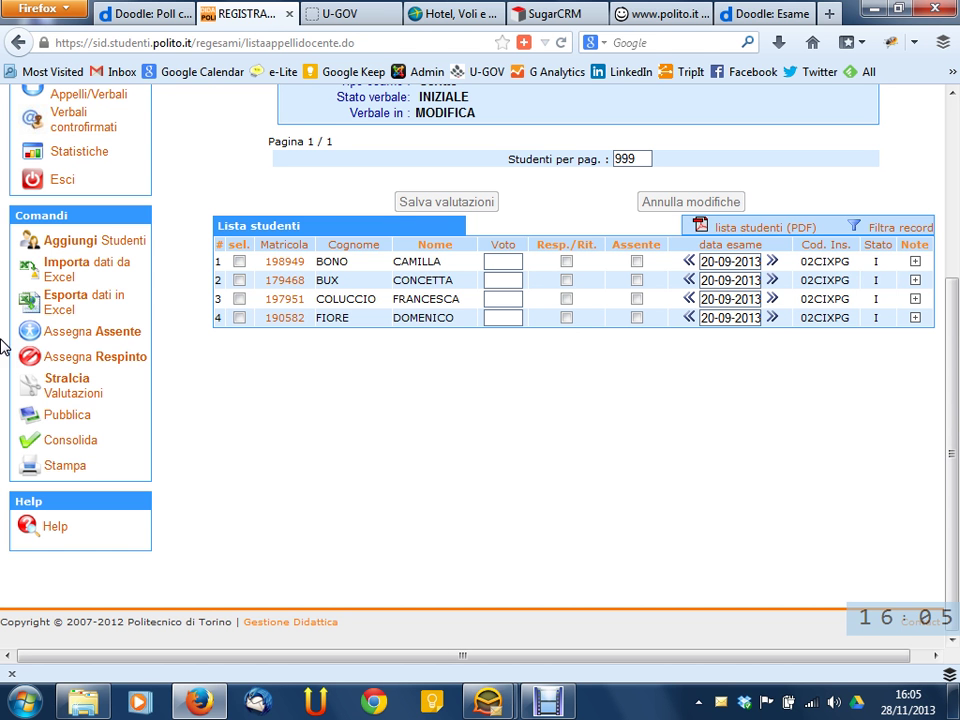
Go back to the list of exam sessions
{"action": "left_click", "coordinate": [296, 416]}
{"action": "scroll", "coordinate": [275, 411], "scroll_direction": "up", "scroll_amount": 4}
{"action": "left_click", "coordinate": [114, 312]}
Scroll the sessions list and read the status icons, noting 02CIXPG's status I with 4 students
{"action": "scroll", "coordinate": [827, 195], "scroll_direction": "down", "scroll_amount": 10}
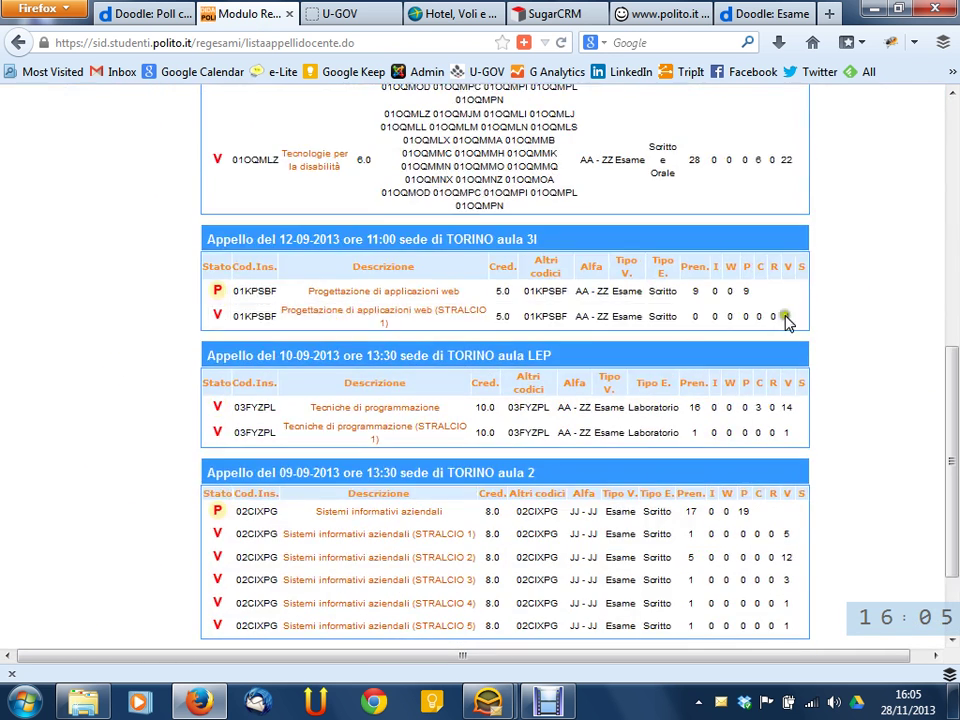
{"action": "scroll", "coordinate": [897, 316], "scroll_direction": "down", "scroll_amount": 2}
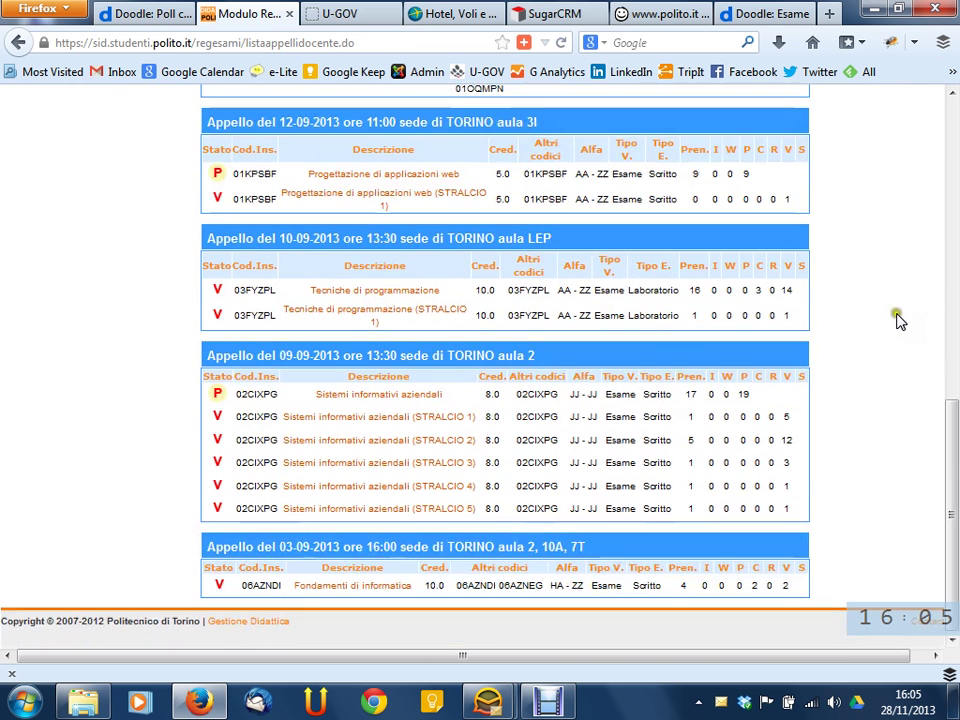
{"action": "left_click_drag", "start_coordinate": [944, 453], "coordinate": [955, 237]}
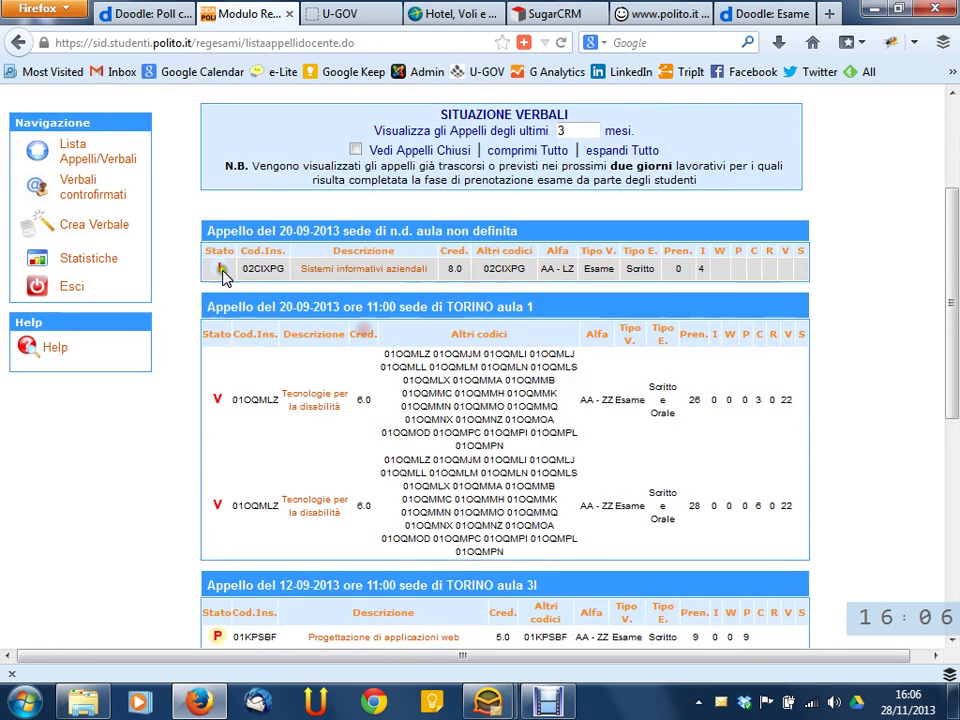
{"action": "scroll", "coordinate": [215, 410], "scroll_direction": "down", "scroll_amount": 6}
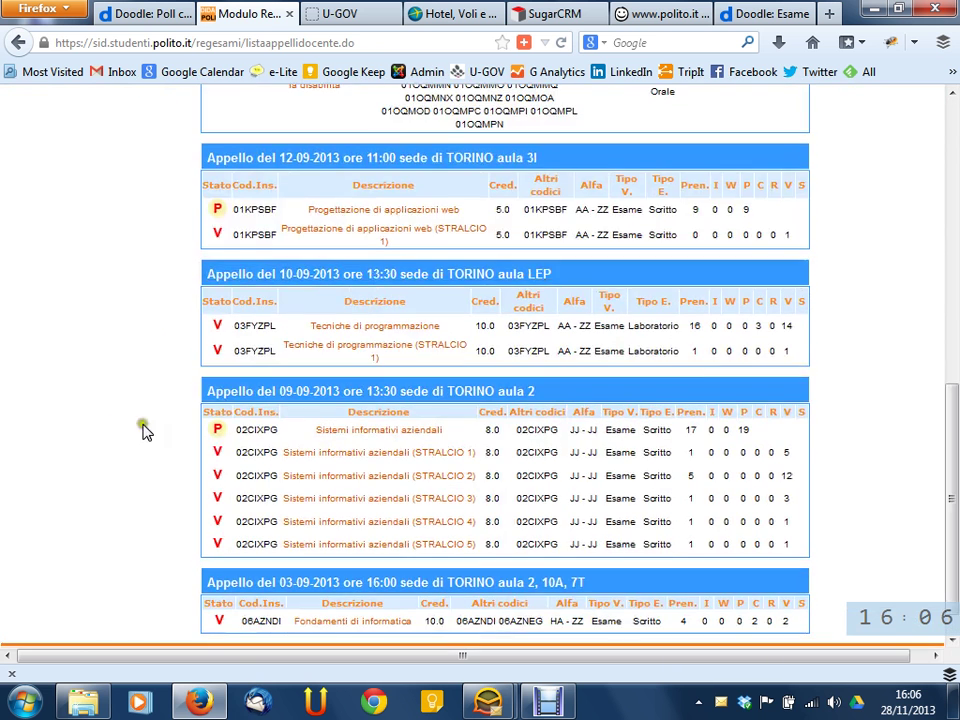
{"action": "mouse_move", "coordinate": [213, 213]}
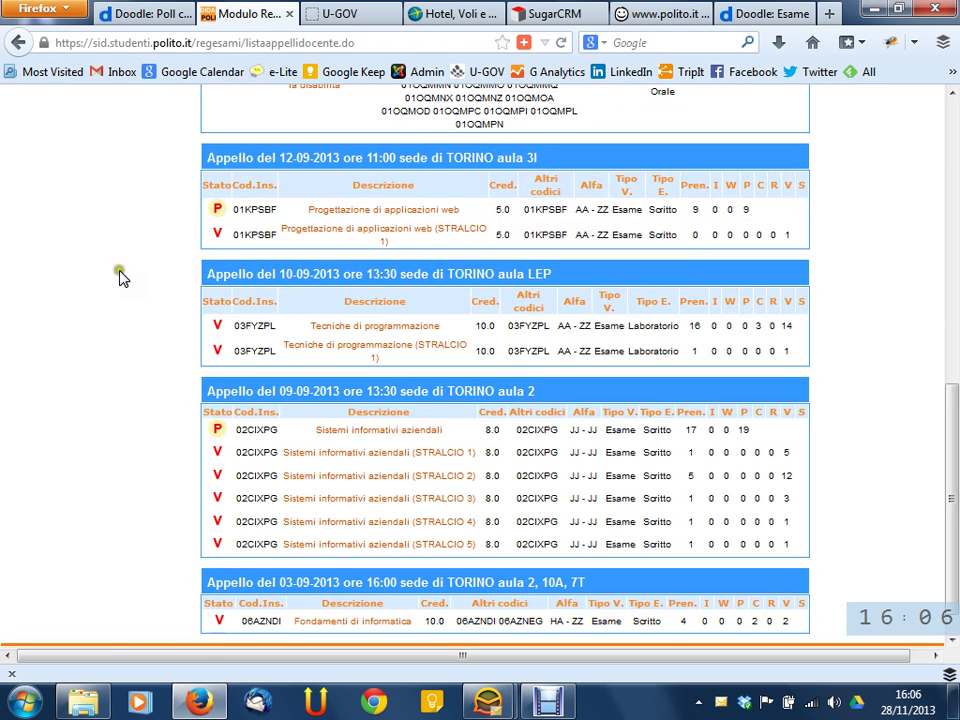
{"action": "scroll", "coordinate": [118, 280], "scroll_direction": "down", "scroll_amount": 1}
{"action": "scroll", "coordinate": [118, 285], "scroll_direction": "up", "scroll_amount": 5}
{"action": "scroll", "coordinate": [118, 285], "scroll_direction": "up", "scroll_amount": 5}
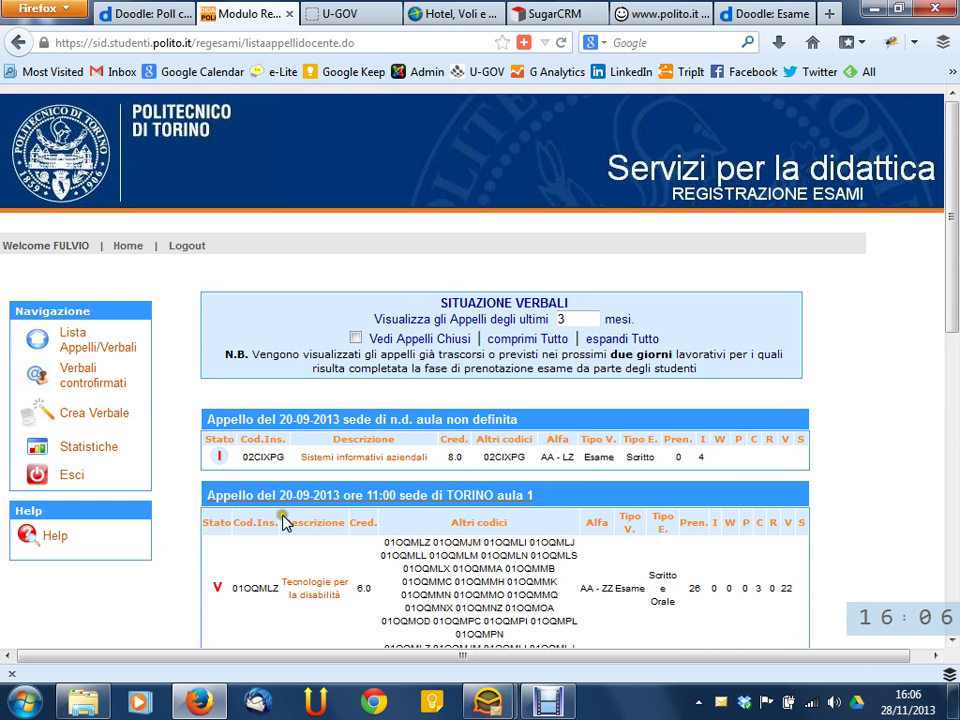
{"action": "scroll", "coordinate": [218, 450], "scroll_direction": "down", "scroll_amount": 10}
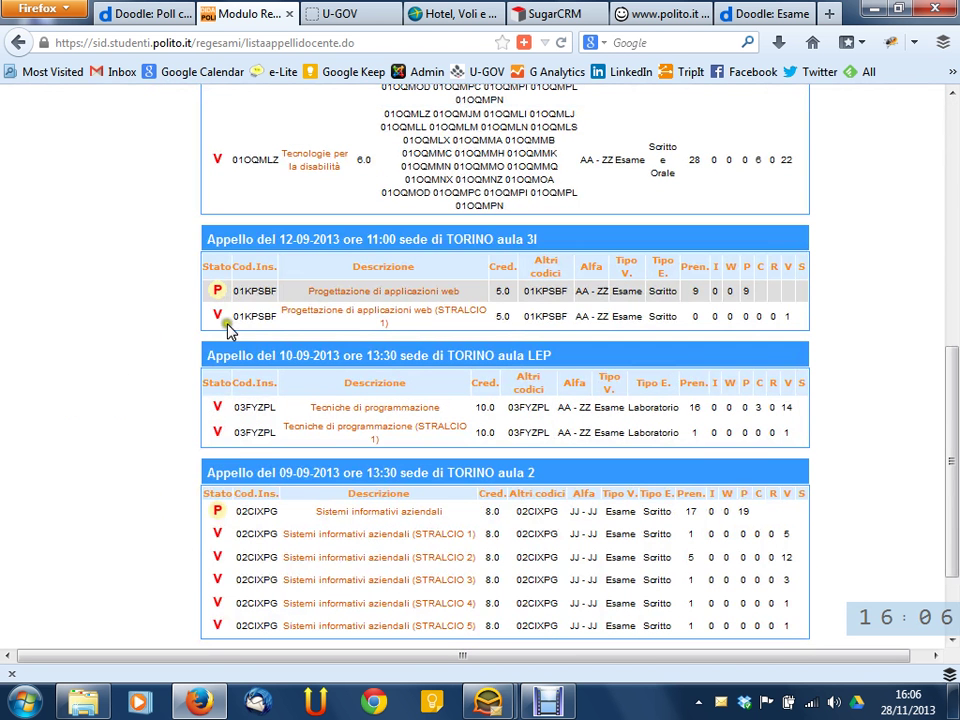
{"action": "mouse_move", "coordinate": [217, 295]}
{"action": "mouse_move", "coordinate": [216, 318]}
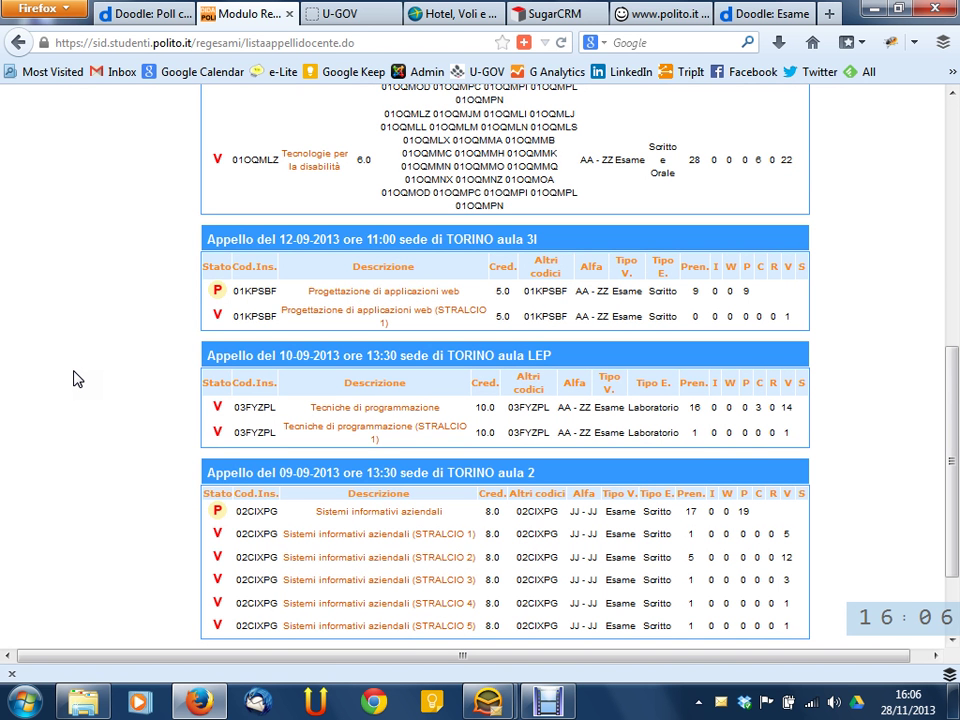
{"action": "scroll", "coordinate": [15, 330], "scroll_direction": "up", "scroll_amount": 5}
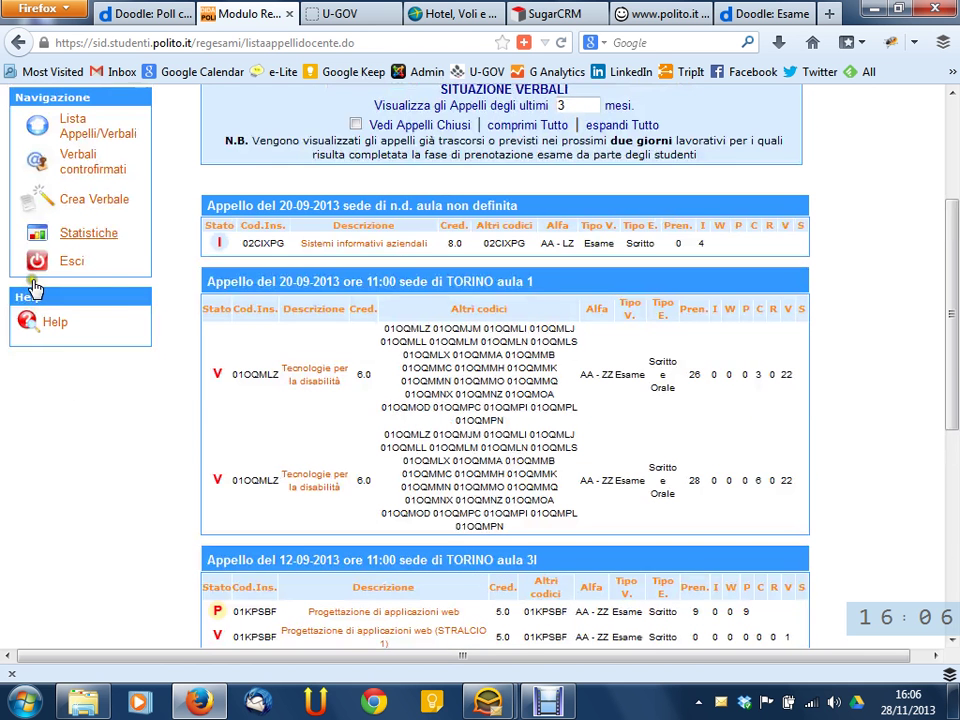
{"action": "left_click", "coordinate": [326, 245]}
{"action": "left_click", "coordinate": [376, 245]}
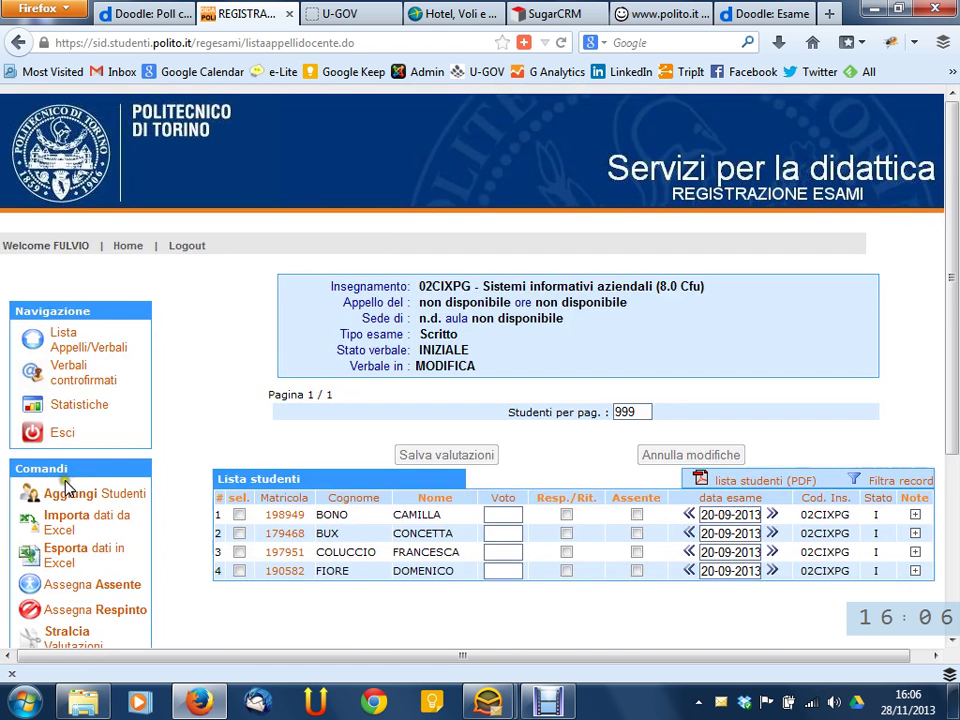
{"action": "scroll", "coordinate": [10, 318], "scroll_direction": "down", "scroll_amount": 4}
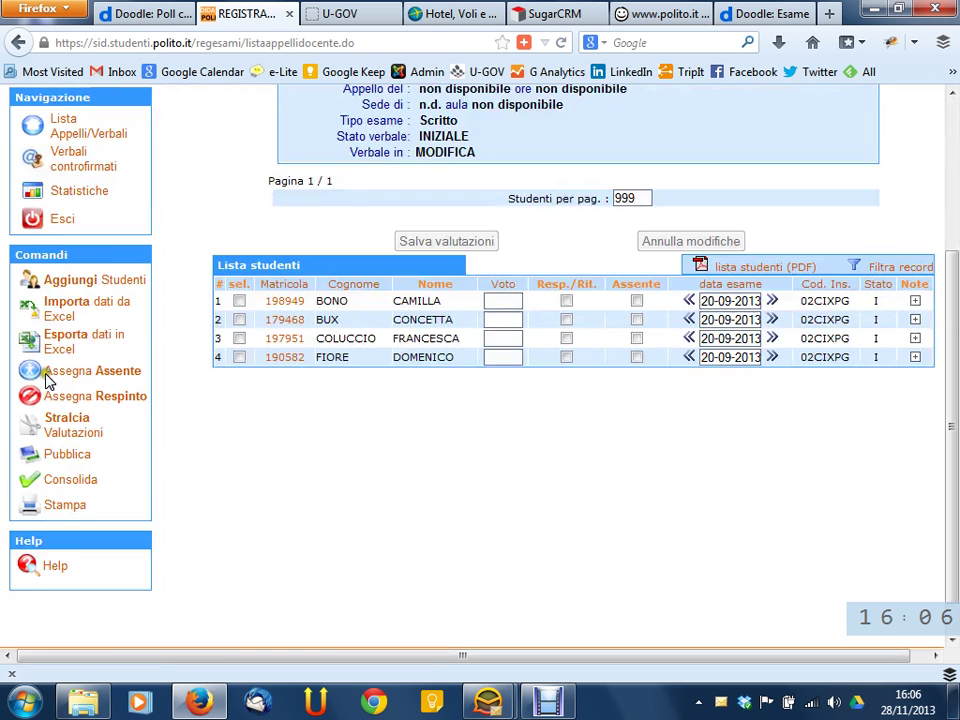
{"action": "left_click", "coordinate": [339, 521]}
{"action": "left_click", "coordinate": [489, 301]}
{"action": "left_click", "coordinate": [476, 422]}
{"action": "scroll", "coordinate": [572, 470], "scroll_direction": "up", "scroll_amount": 5}
{"action": "scroll", "coordinate": [570, 480], "scroll_direction": "down", "scroll_amount": 2}
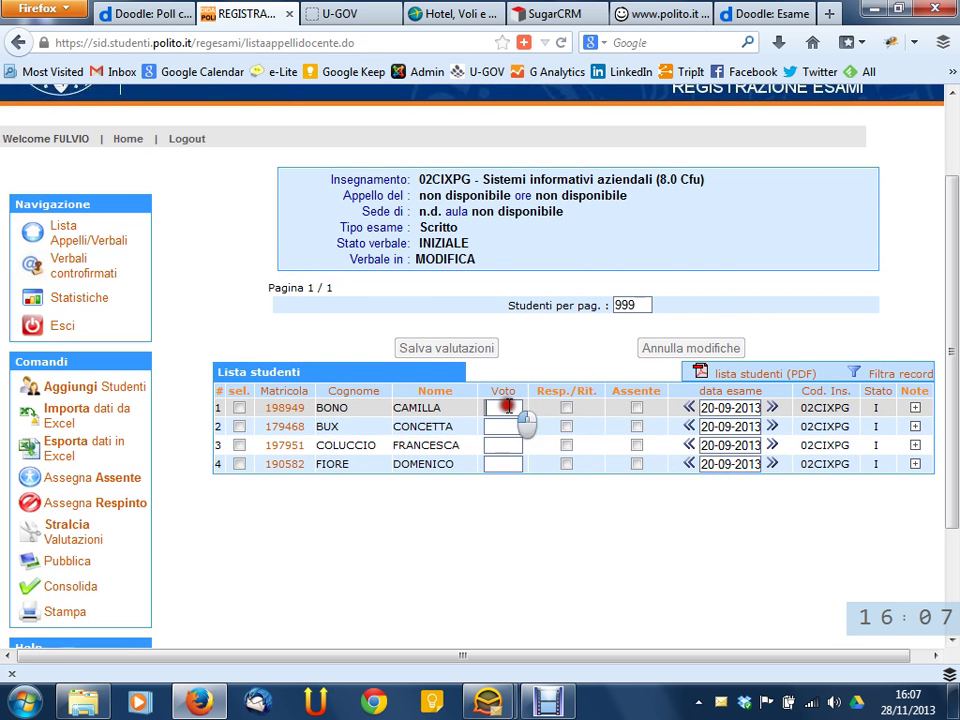
Grade the first 02CIXPG student 30, mark the second Assente and the third Resp./Rit
{"action": "left_click", "coordinate": [514, 405]}
{"action": "type", "text": "30"}
{"action": "left_click", "coordinate": [540, 543]}
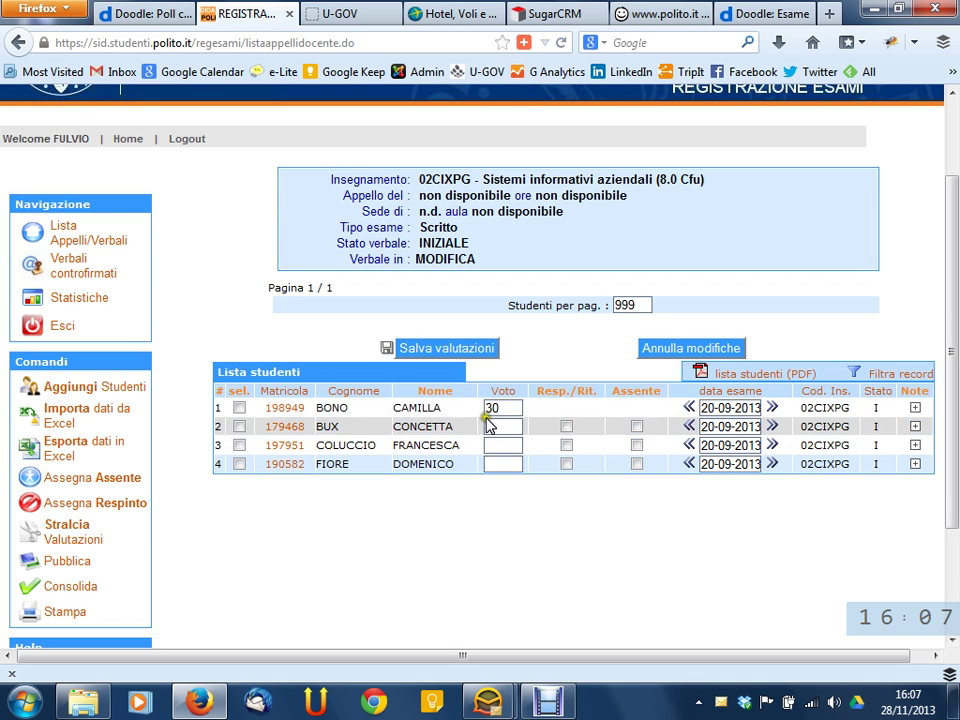
{"action": "left_click", "coordinate": [640, 428]}
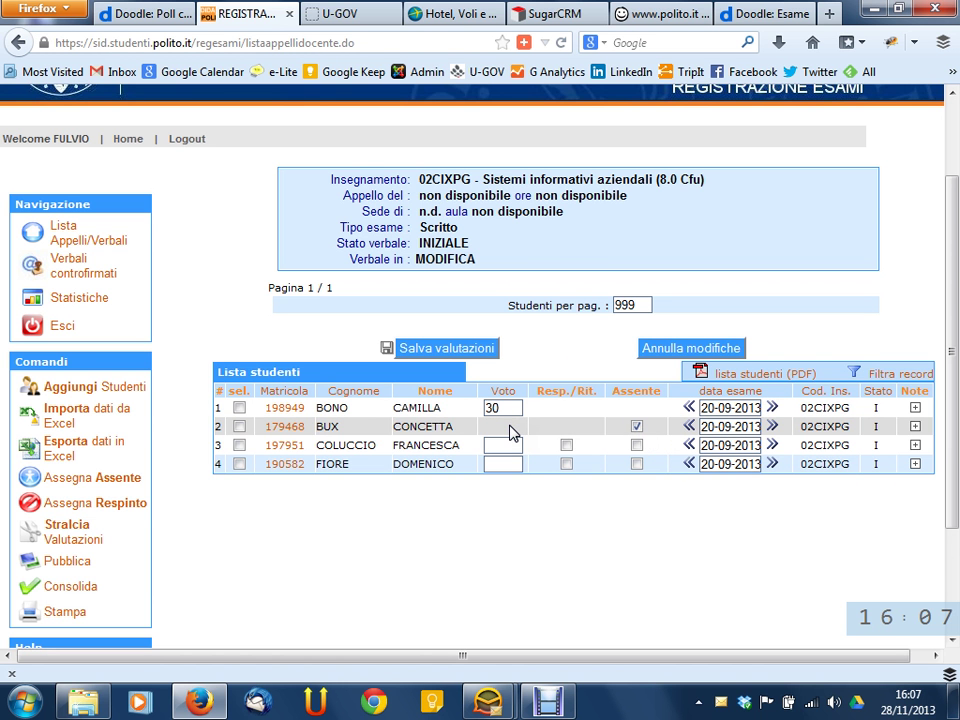
{"action": "left_click", "coordinate": [566, 445]}
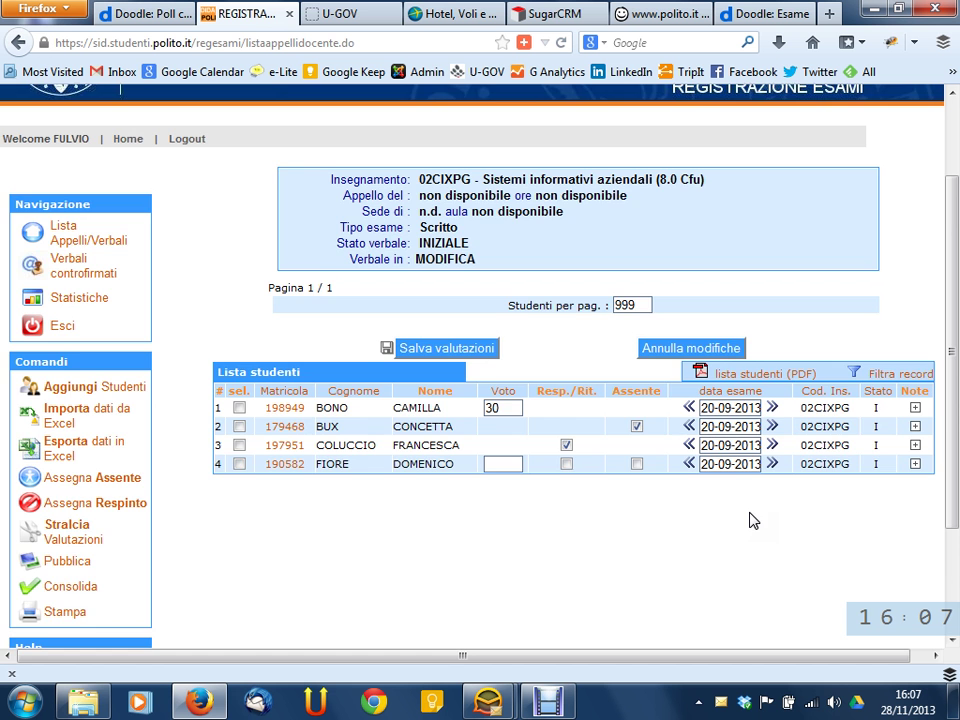
{"action": "scroll", "coordinate": [669, 494], "scroll_direction": "down", "scroll_amount": 2}
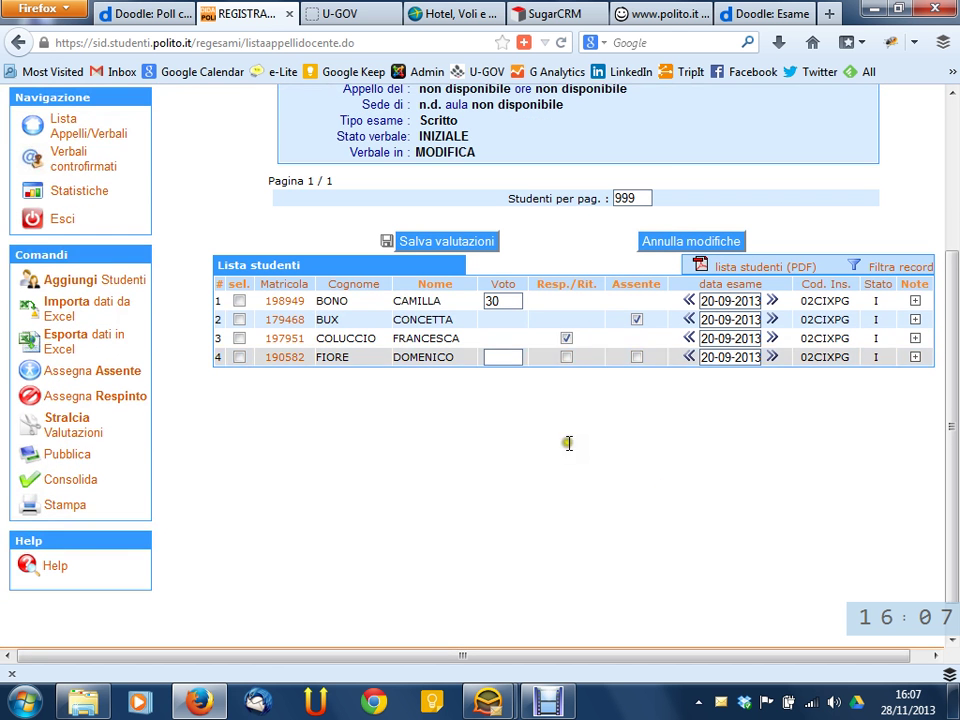
Clear the third student's Resp./Rit. and second student's Assente marks, then select and deselect rows 2–4
{"action": "left_click", "coordinate": [566, 339]}
{"action": "left_click", "coordinate": [637, 320]}
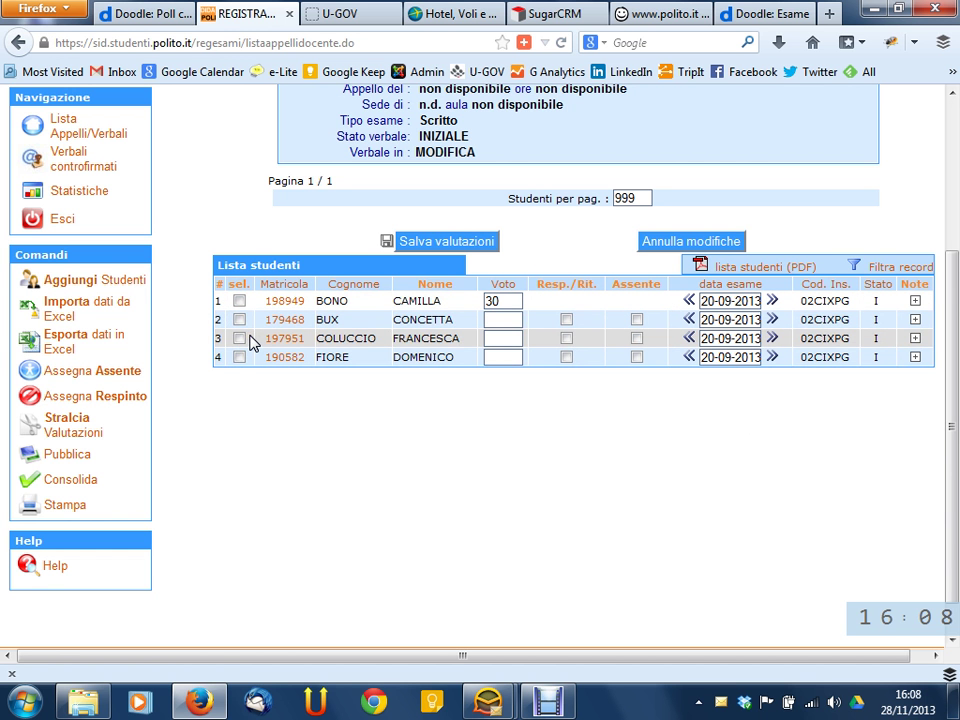
{"action": "left_click", "coordinate": [239, 319]}
{"action": "left_click", "coordinate": [239, 338]}
{"action": "left_click", "coordinate": [240, 357]}
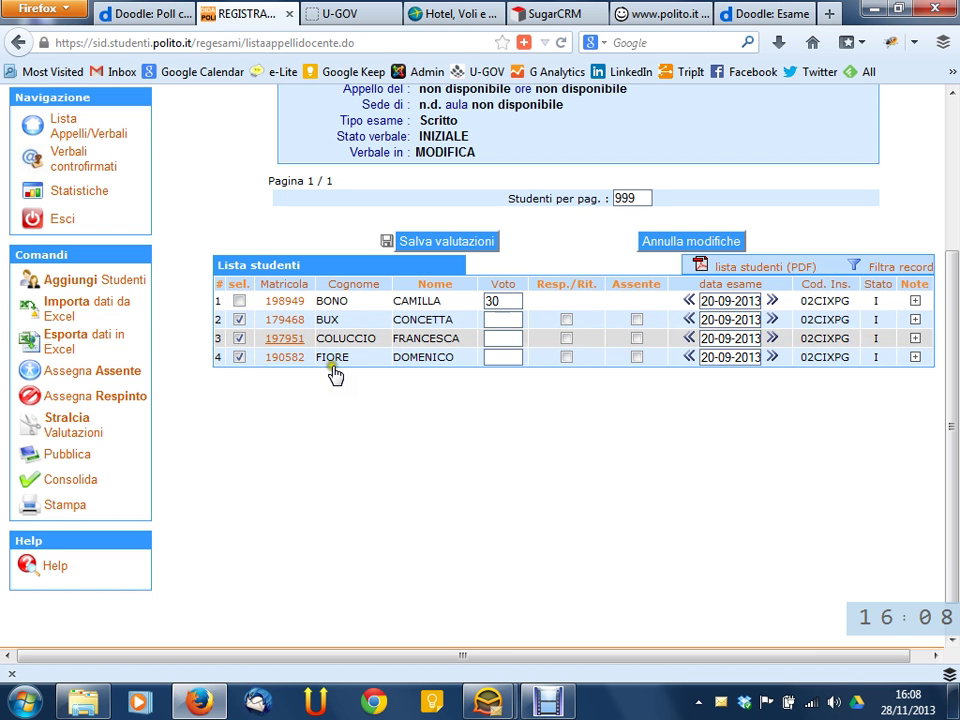
{"action": "left_click", "coordinate": [239, 319]}
{"action": "left_click", "coordinate": [239, 338]}
{"action": "left_click", "coordinate": [239, 357]}
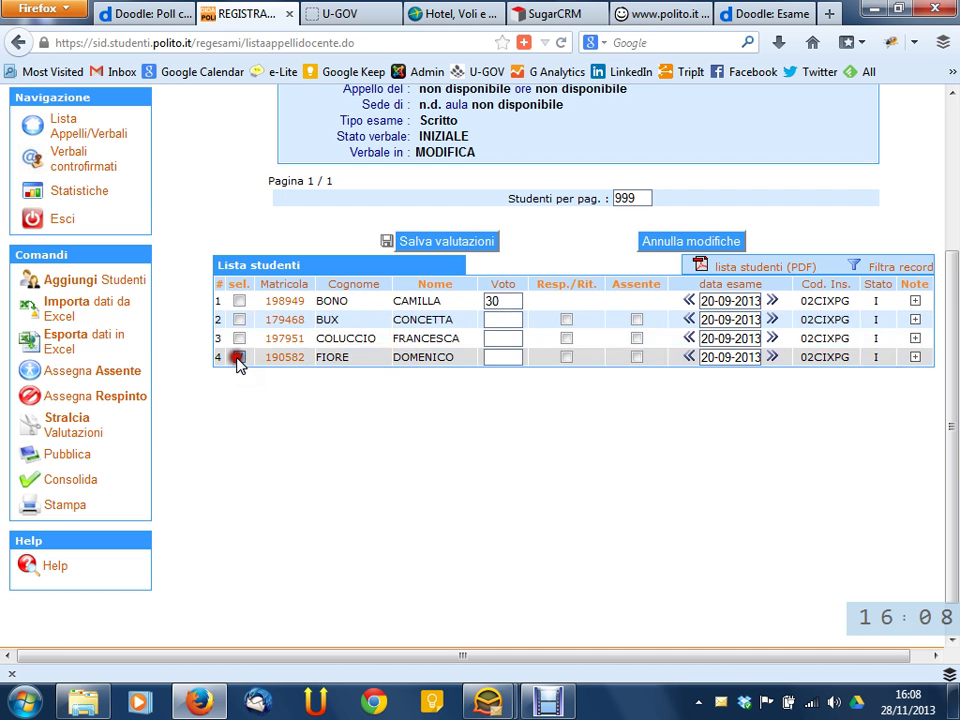
Re-tick and clear the third student's Resp./Rit. box, then delete the first student's grade of 30
{"action": "left_click", "coordinate": [566, 338]}
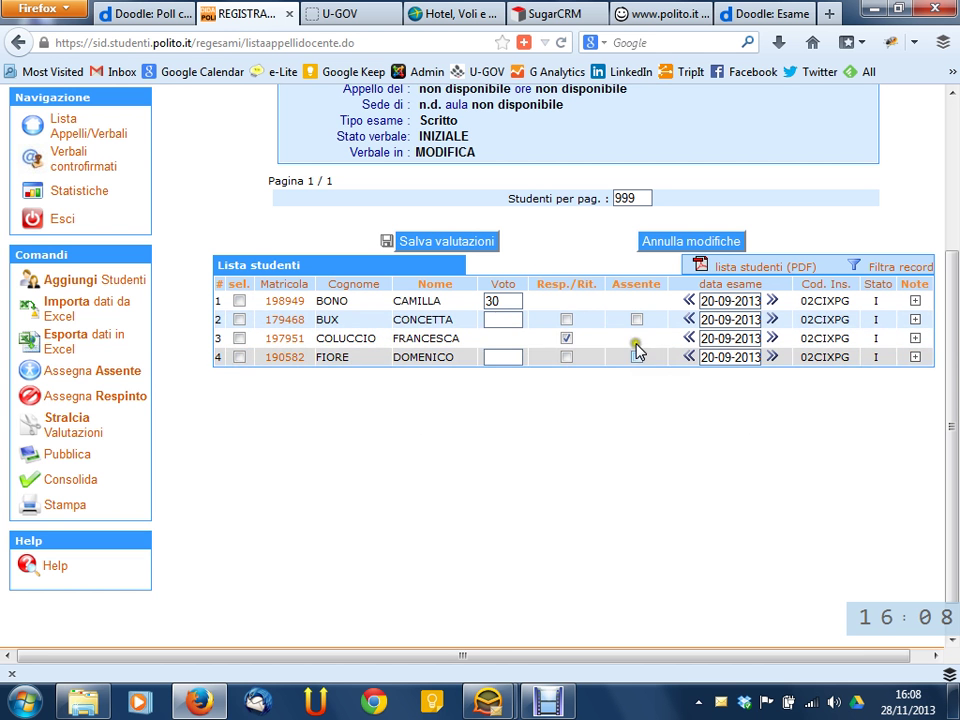
{"action": "left_click", "coordinate": [611, 423]}
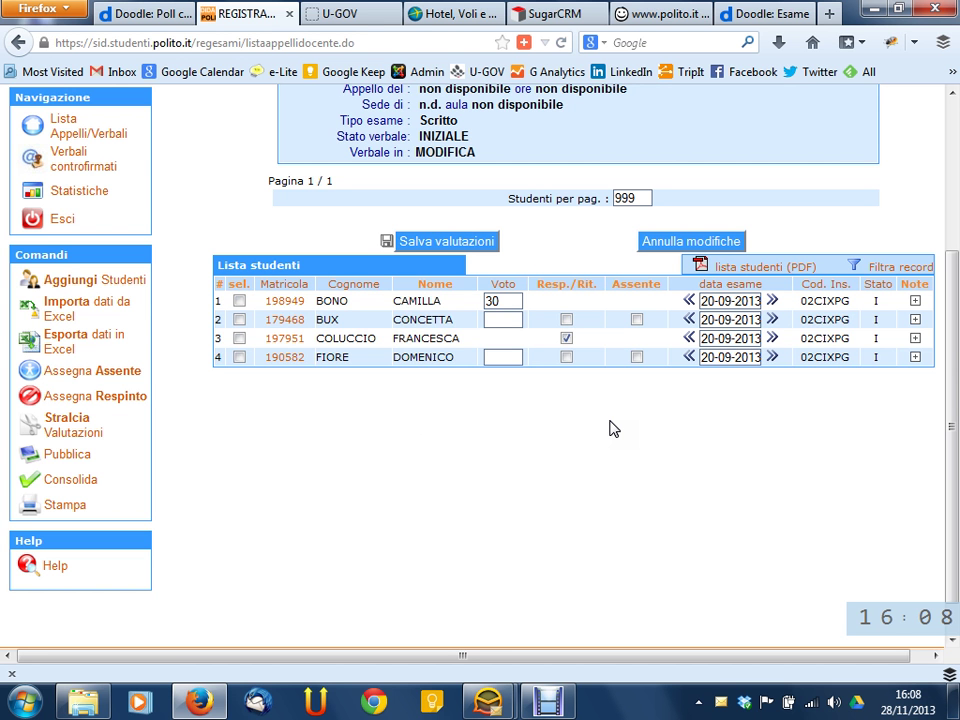
{"action": "left_click", "coordinate": [566, 338]}
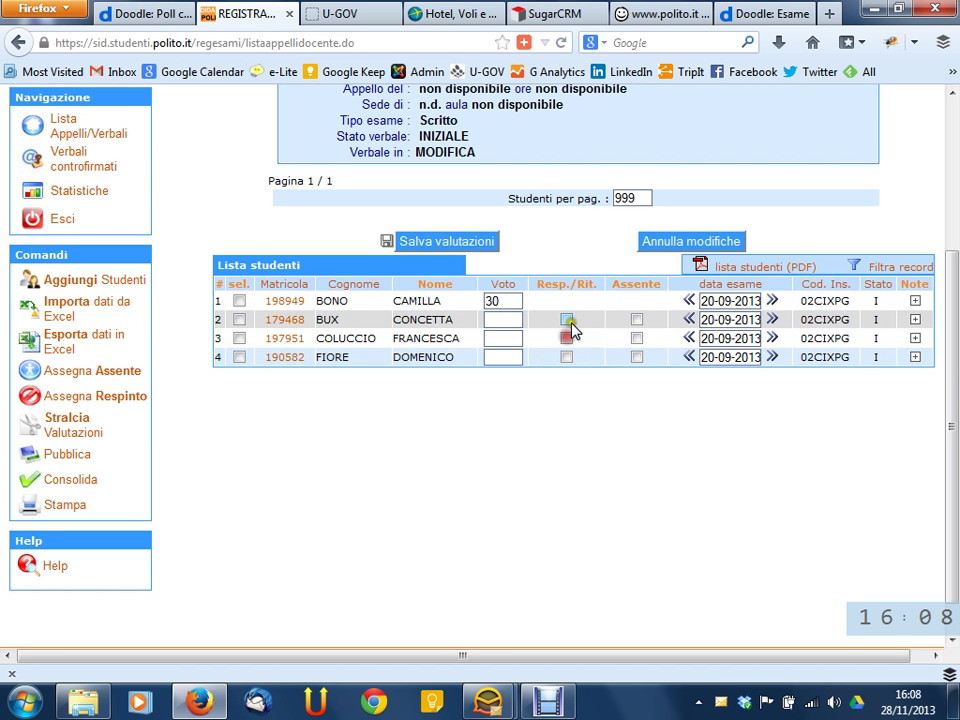
{"action": "double_click", "coordinate": [508, 298]}
{"action": "key", "text": "BackSpace"}
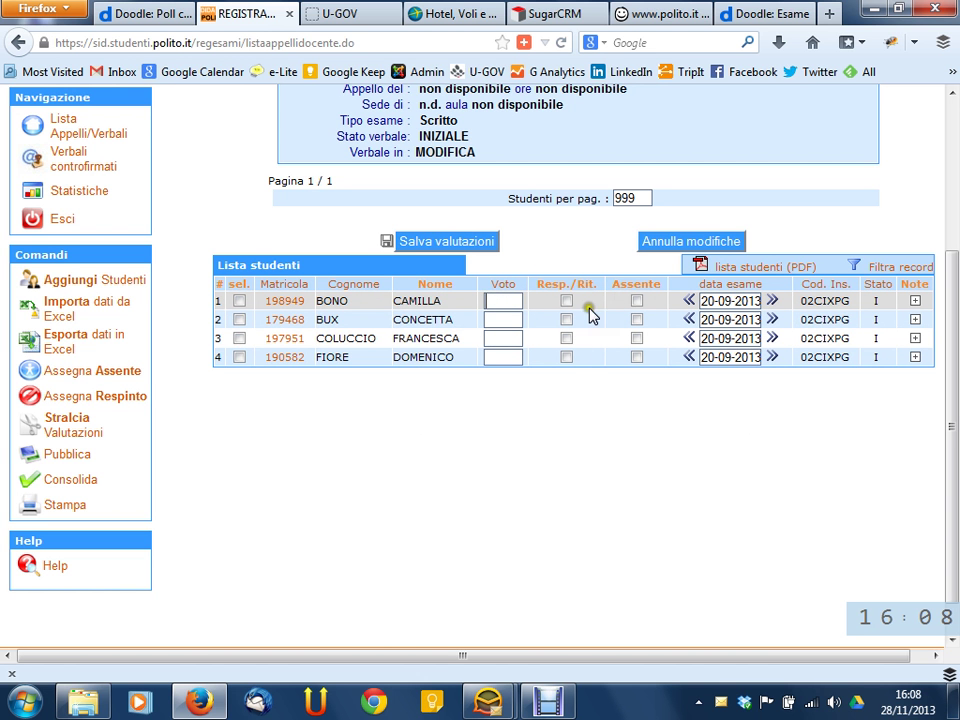
Toggle the first student's Resp./Rit. and Assente boxes until that row carries no mark
{"action": "left_click", "coordinate": [566, 301]}
{"action": "left_click", "coordinate": [566, 301]}
{"action": "left_click", "coordinate": [566, 301]}
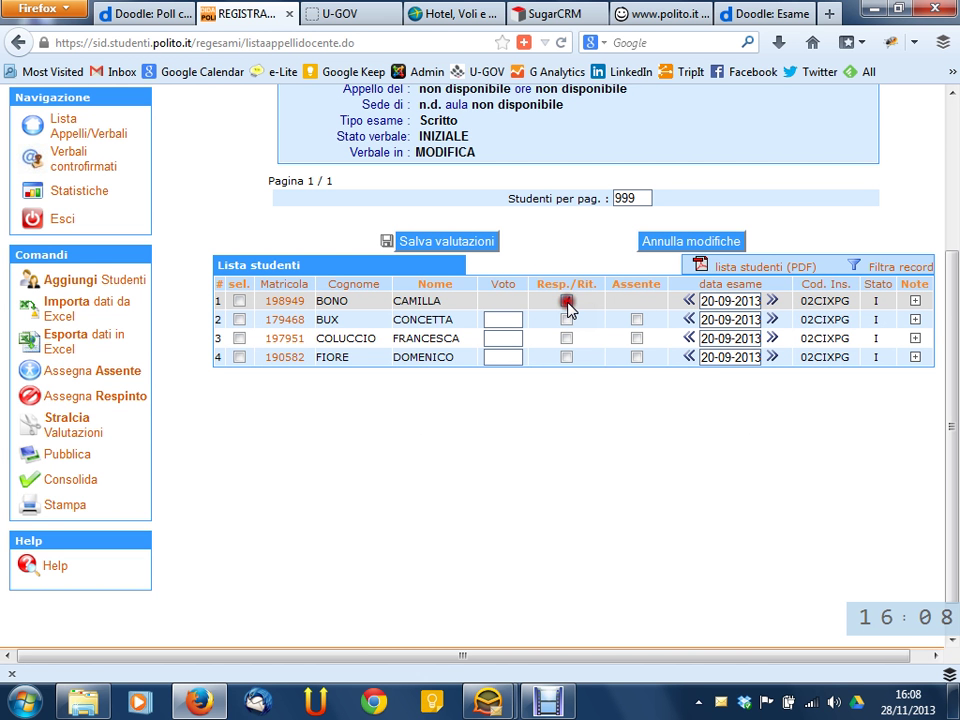
{"action": "left_click", "coordinate": [637, 301]}
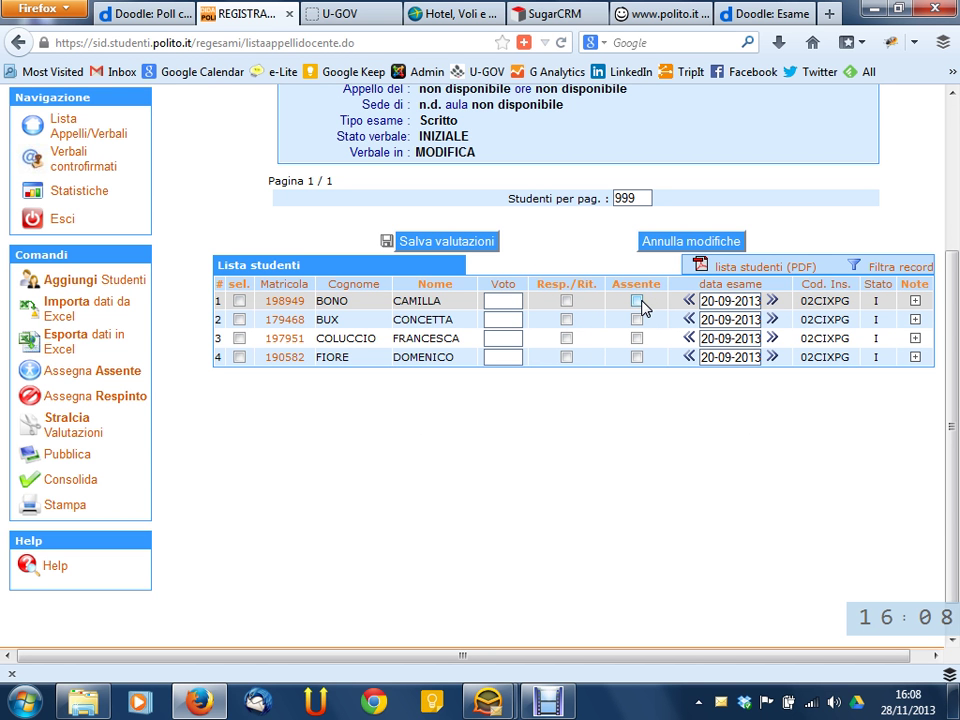
{"action": "left_click", "coordinate": [578, 306]}
Leave the blank record unsaved until the 'Alcuni dati sono stati modificati' auto-save warning appears
{"action": "left_click", "coordinate": [662, 305]}
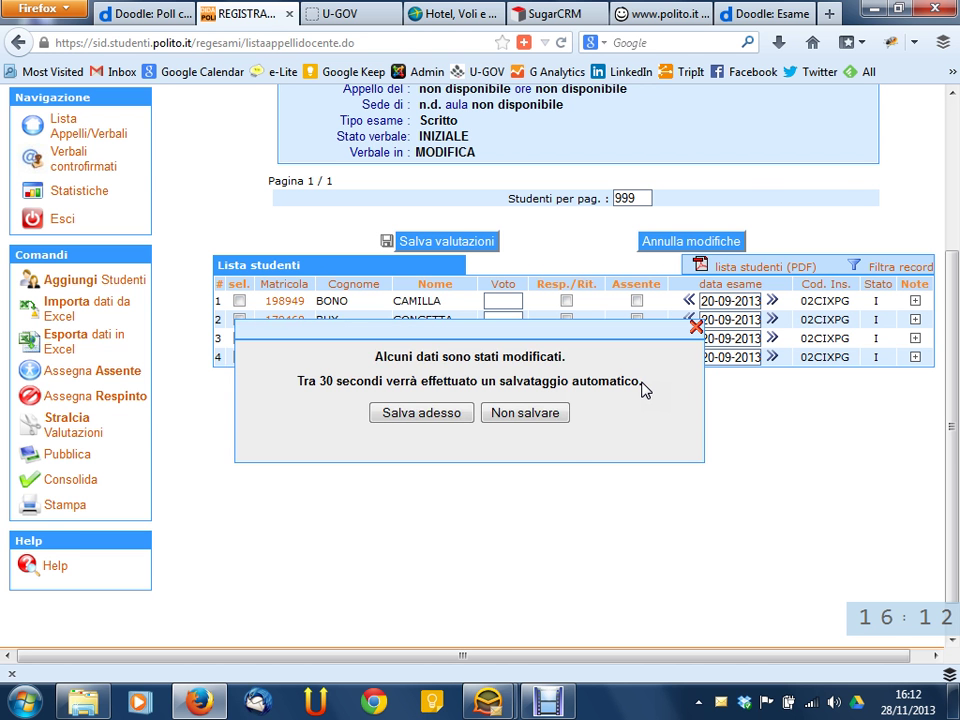
Choose 'Non salvare' in the auto-save warning and dismiss the follow-up dialog
{"action": "left_click", "coordinate": [556, 414]}
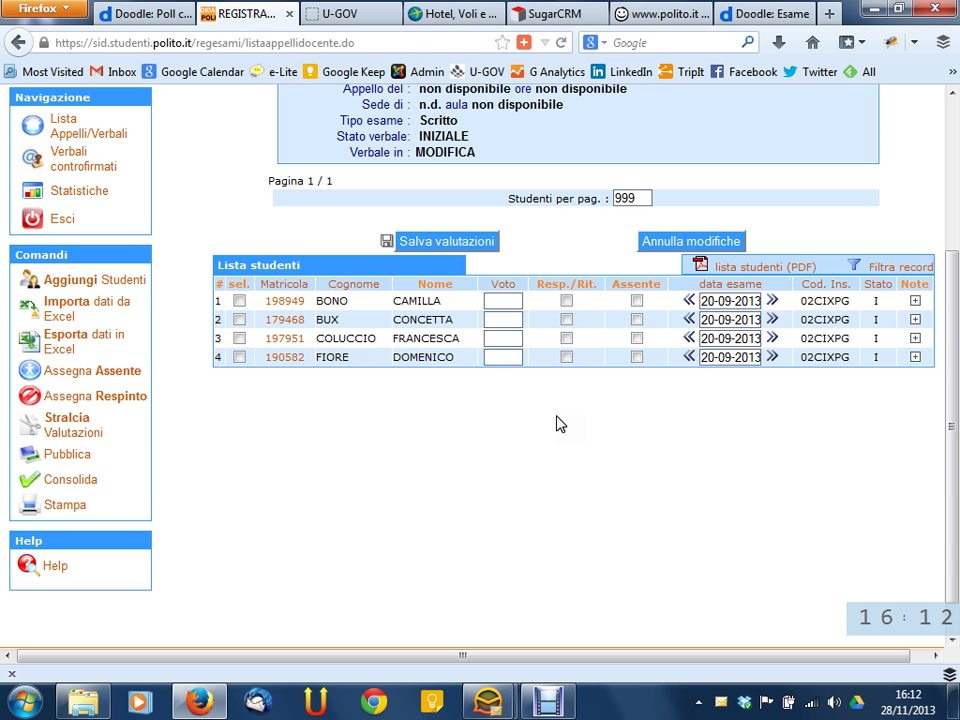
{"action": "left_click", "coordinate": [533, 476]}
{"action": "left_click", "coordinate": [717, 243]}
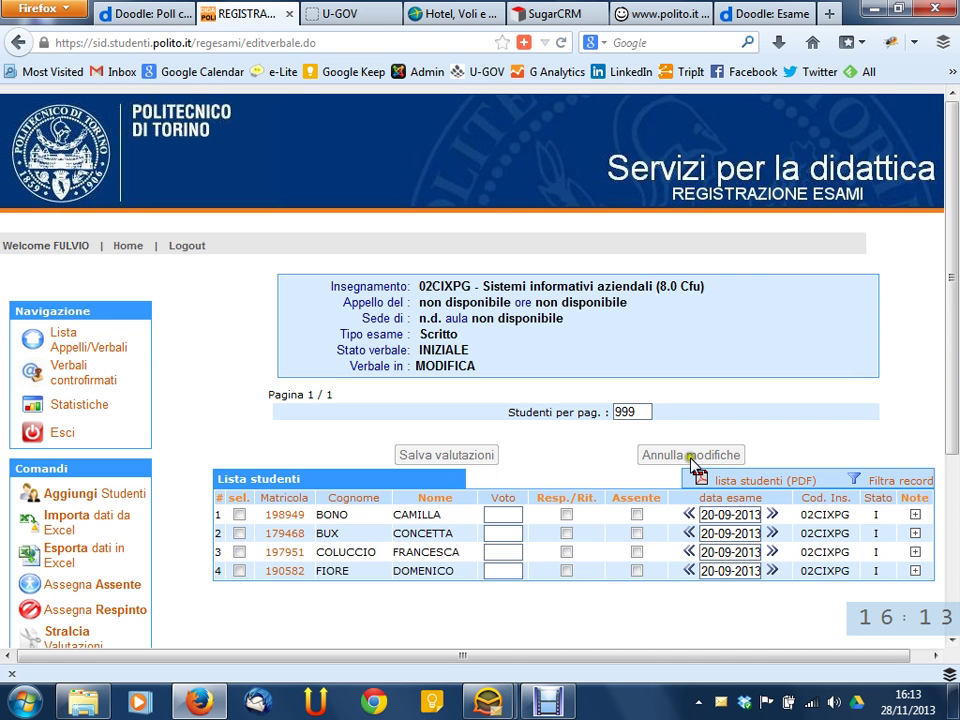
{"action": "scroll", "coordinate": [372, 310], "scroll_direction": "down", "scroll_amount": 4}
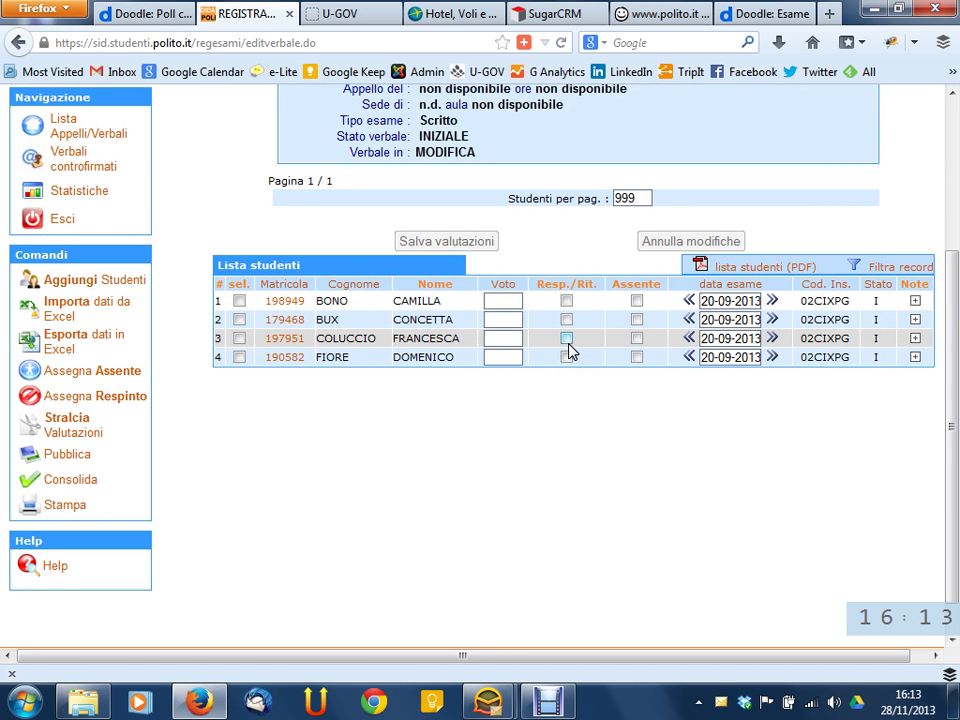
{"action": "scroll", "coordinate": [450, 420], "scroll_direction": "up", "scroll_amount": 2}
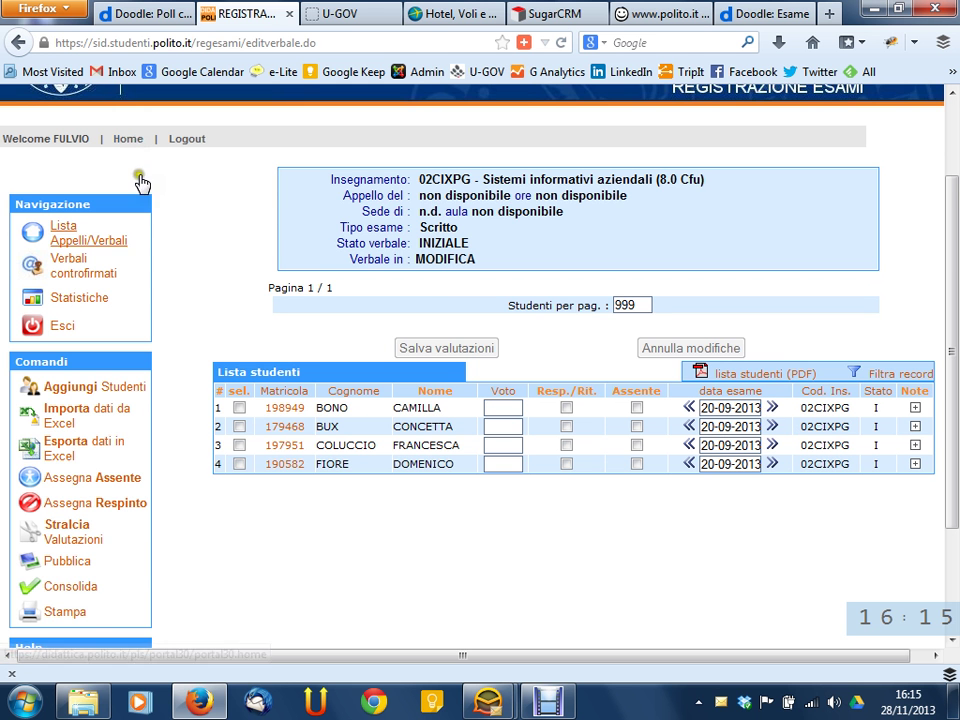
Return to the top of the page and follow the header's Home link
{"action": "scroll", "coordinate": [128, 274], "scroll_direction": "down", "scroll_amount": 3}
{"action": "scroll", "coordinate": [253, 374], "scroll_direction": "up", "scroll_amount": 5}
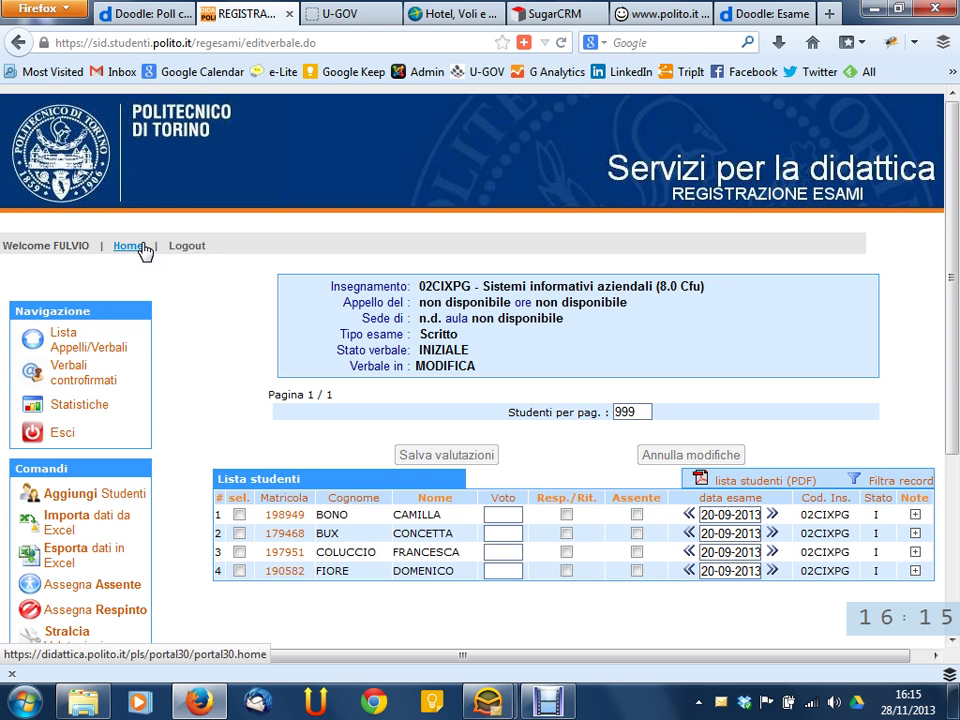
{"action": "left_click", "coordinate": [141, 246]}
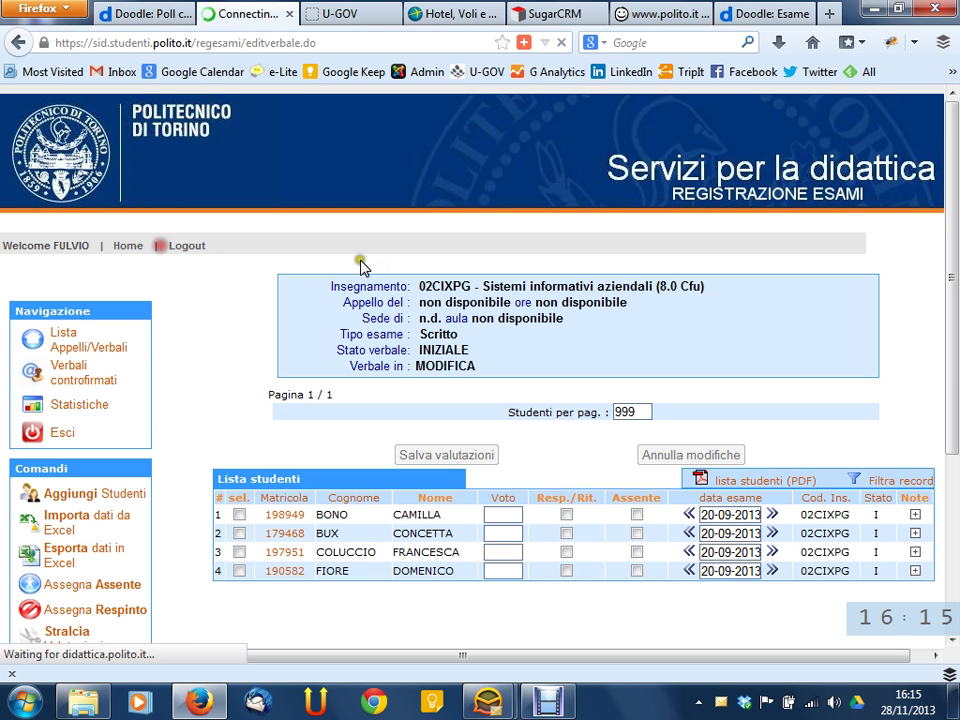